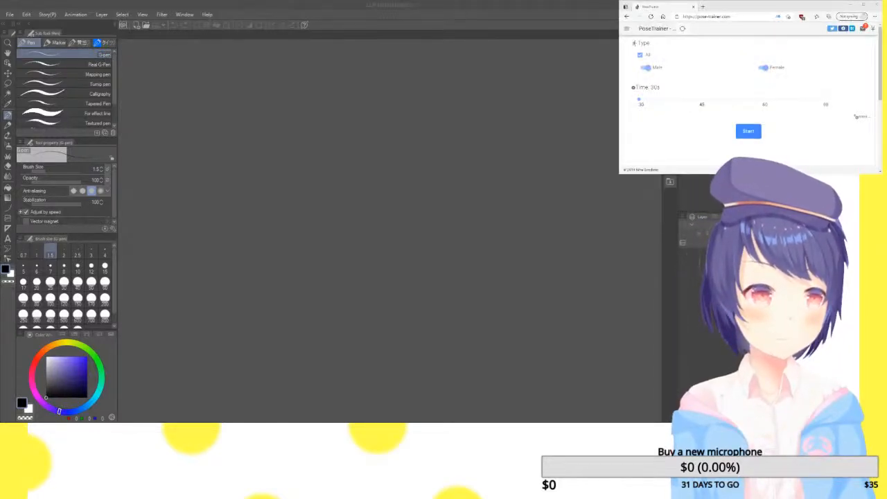
Enlarge the pose reference browser window and set the time per pose to 60 seconds
{"action": "left_click_drag", "start_coordinate": [621, 173], "coordinate": [621, 223]}
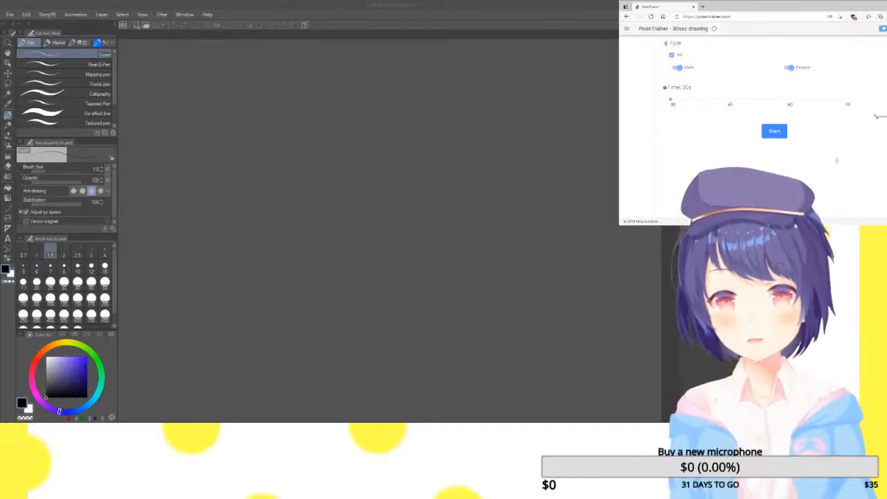
{"action": "left_click", "coordinate": [774, 131]}
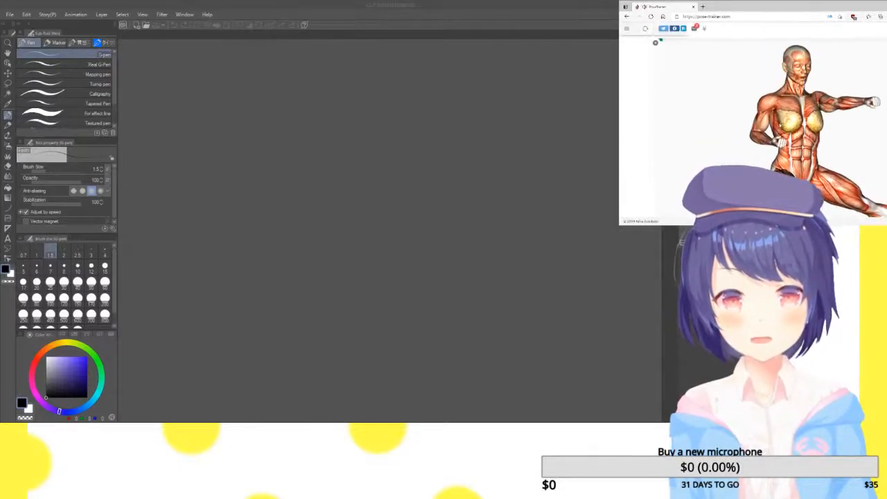
{"action": "left_click", "coordinate": [626, 17]}
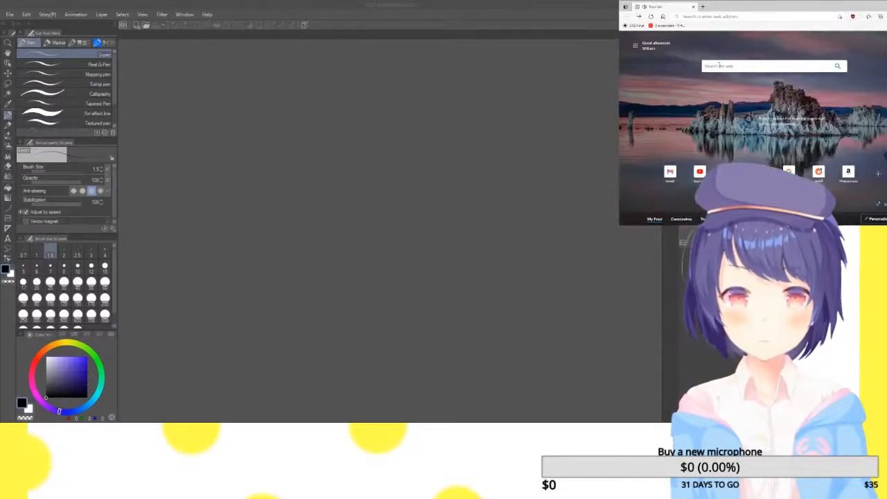
{"action": "key", "text": "alt+Right"}
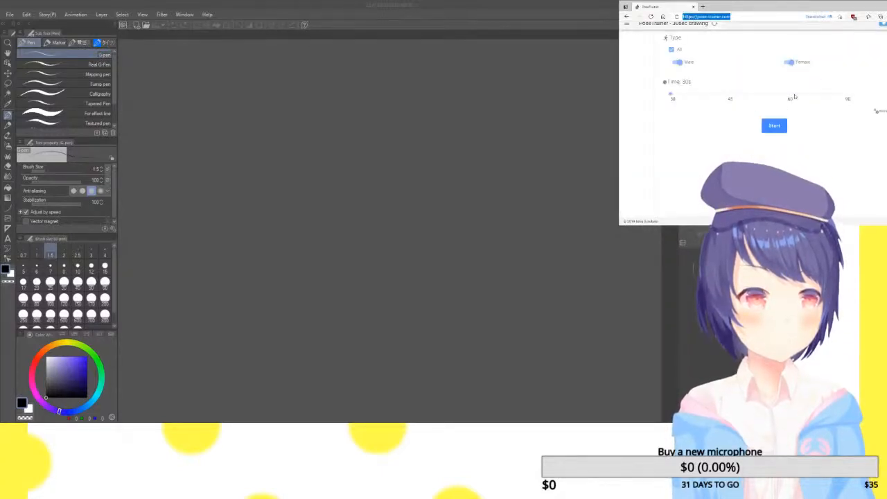
{"action": "left_click", "coordinate": [791, 95]}
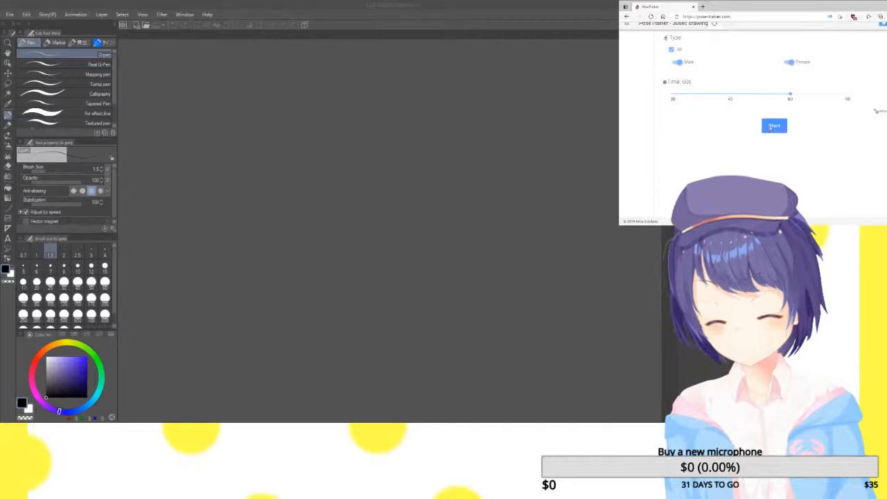
Switch to Clip Studio Paint, open the pose trainer drawing and clear the old figure sketches from the canvas
{"action": "left_click", "coordinate": [11, 19]}
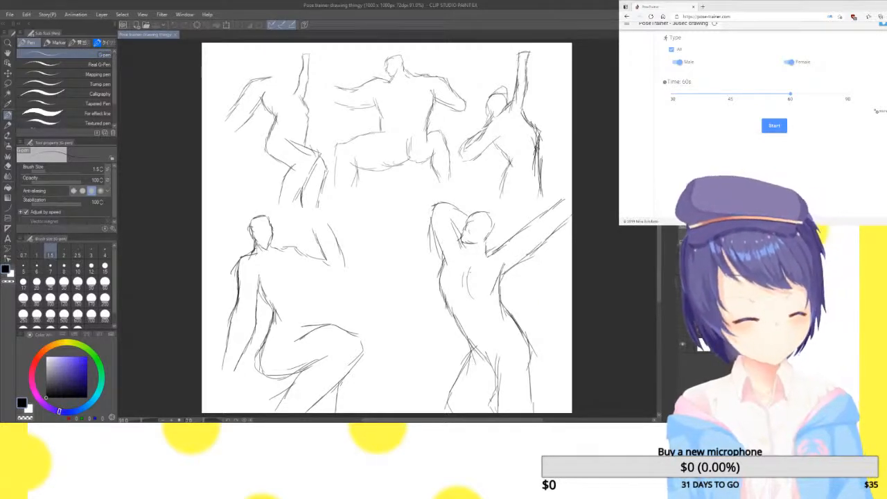
{"action": "key", "text": "Delete"}
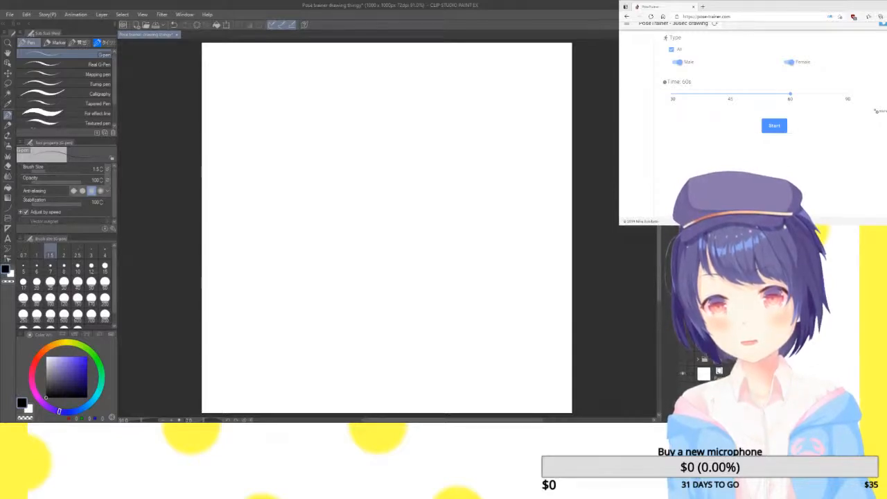
Start the timed pose session and switch the drawing tool to the Lighter pencil, discarding the test strokes
{"action": "left_click", "coordinate": [775, 126]}
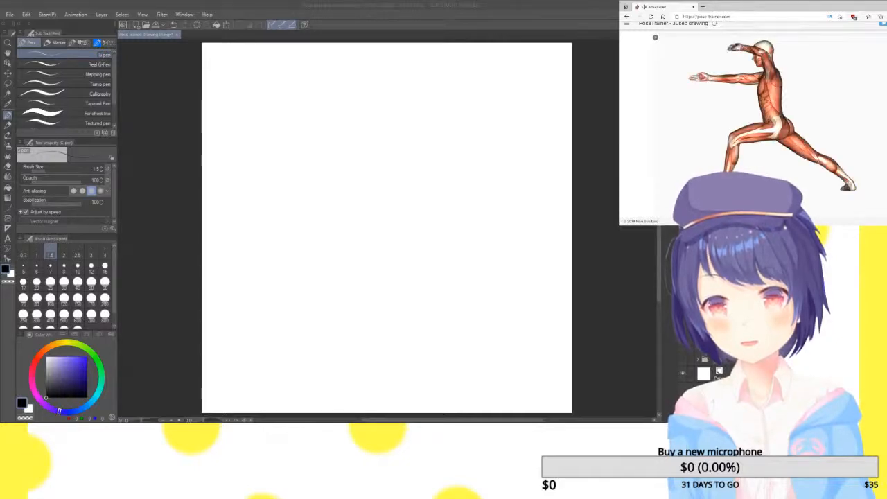
{"action": "mouse_move", "coordinate": [397, 64]}
{"action": "left_mouse_down"}
{"action": "mouse_move", "coordinate": [433, 61]}
{"action": "mouse_move", "coordinate": [440, 91]}
{"action": "left_mouse_up"}
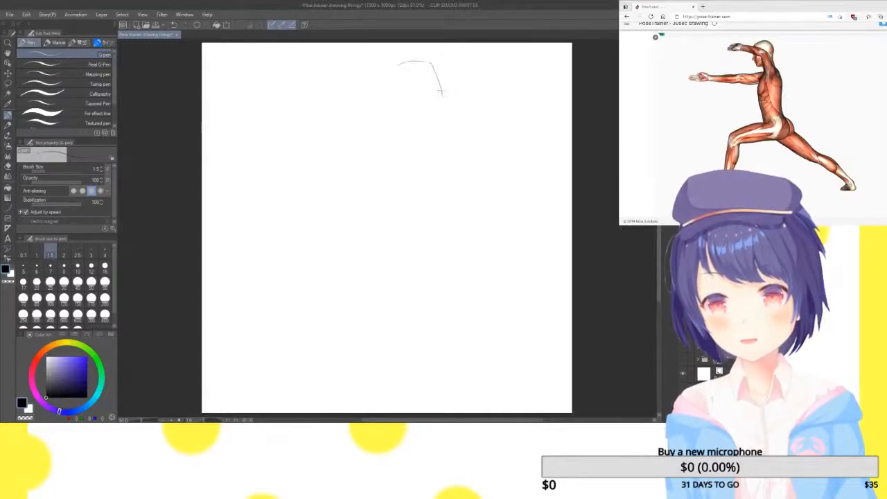
{"action": "key", "text": "ctrl+z"}
{"action": "left_click", "coordinate": [8, 124]}
{"action": "mouse_move", "coordinate": [339, 75]}
{"action": "left_mouse_down"}
{"action": "mouse_move", "coordinate": [407, 53]}
{"action": "mouse_move", "coordinate": [442, 111]}
{"action": "left_mouse_up"}
{"action": "key", "text": "ctrl+z"}
{"action": "key", "text": "ctrl+z"}
Sketch the back of the head, the back contour and the stretched rear leg of the lunging side-view figure
{"action": "mouse_move", "coordinate": [384, 69]}
{"action": "left_mouse_down"}
{"action": "mouse_move", "coordinate": [416, 59]}
{"action": "mouse_move", "coordinate": [420, 127]}
{"action": "mouse_move", "coordinate": [448, 158]}
{"action": "mouse_move", "coordinate": [439, 242]}
{"action": "mouse_move", "coordinate": [477, 290]}
{"action": "left_mouse_up"}
{"action": "left_click_drag", "start_coordinate": [474, 277], "coordinate": [486, 310]}
{"action": "mouse_move", "coordinate": [454, 254]}
{"action": "left_mouse_down"}
{"action": "mouse_move", "coordinate": [491, 315]}
{"action": "mouse_move", "coordinate": [542, 348]}
{"action": "mouse_move", "coordinate": [570, 381]}
{"action": "left_mouse_up"}
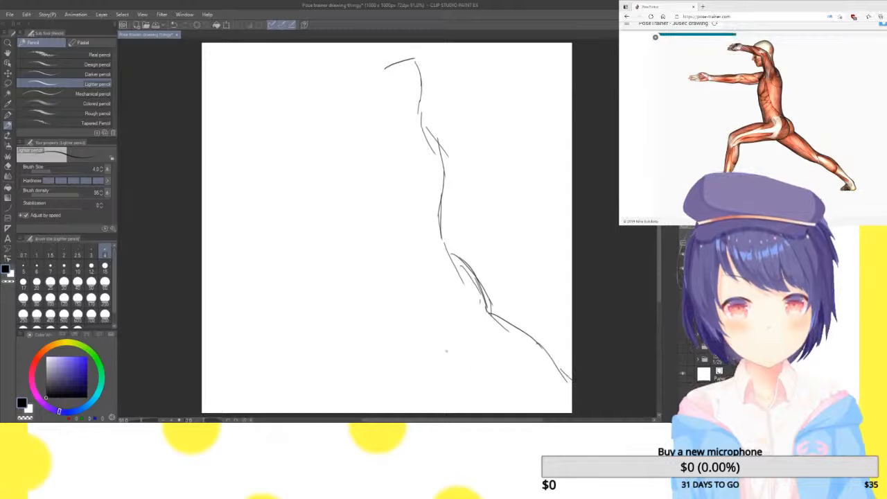
{"action": "mouse_move", "coordinate": [431, 338]}
{"action": "left_mouse_down"}
{"action": "mouse_move", "coordinate": [472, 373]}
{"action": "mouse_move", "coordinate": [458, 361]}
{"action": "mouse_move", "coordinate": [461, 377]}
{"action": "mouse_move", "coordinate": [515, 392]}
{"action": "mouse_move", "coordinate": [531, 411]}
{"action": "left_mouse_up"}
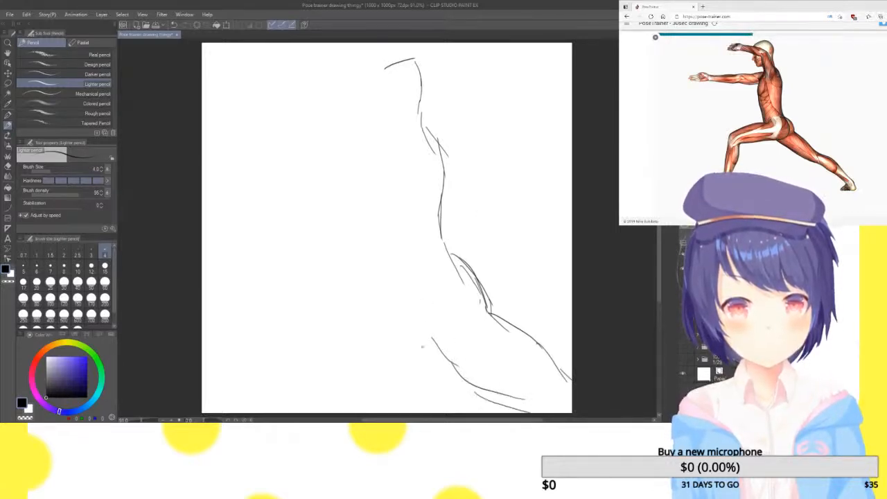
Sketch the bent front leg and the buttock curve of the lunging figure
{"action": "mouse_move", "coordinate": [436, 332]}
{"action": "left_mouse_down"}
{"action": "mouse_move", "coordinate": [417, 345]}
{"action": "mouse_move", "coordinate": [331, 351]}
{"action": "mouse_move", "coordinate": [329, 413]}
{"action": "left_mouse_up"}
{"action": "mouse_move", "coordinate": [388, 276]}
{"action": "left_mouse_down"}
{"action": "mouse_move", "coordinate": [301, 300]}
{"action": "mouse_move", "coordinate": [286, 413]}
{"action": "left_mouse_up"}
{"action": "left_click_drag", "start_coordinate": [434, 338], "coordinate": [433, 272]}
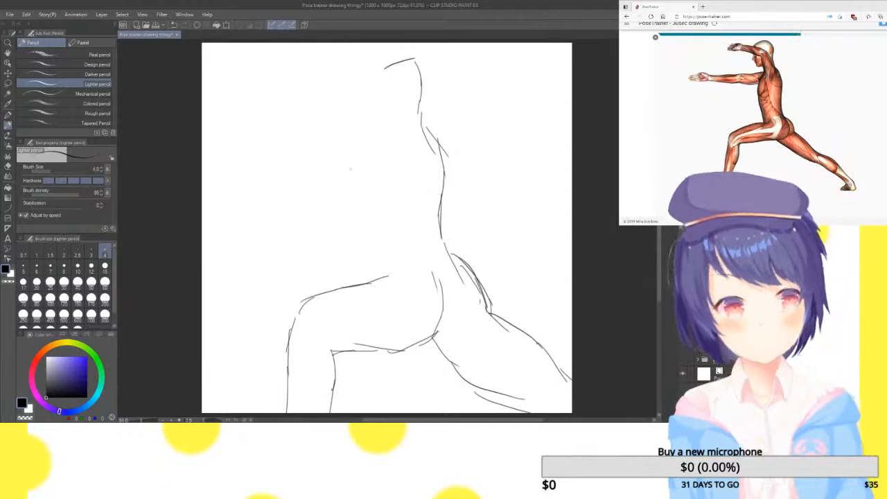
Sketch the front of the torso and both forward-reaching arms of the lunging figure
{"action": "mouse_move", "coordinate": [360, 287]}
{"action": "left_mouse_down"}
{"action": "mouse_move", "coordinate": [369, 220]}
{"action": "mouse_move", "coordinate": [361, 189]}
{"action": "left_mouse_up"}
{"action": "mouse_move", "coordinate": [372, 232]}
{"action": "left_mouse_down"}
{"action": "mouse_move", "coordinate": [367, 145]}
{"action": "mouse_move", "coordinate": [355, 182]}
{"action": "mouse_move", "coordinate": [264, 184]}
{"action": "mouse_move", "coordinate": [270, 191]}
{"action": "mouse_move", "coordinate": [203, 202]}
{"action": "left_mouse_up"}
{"action": "left_click_drag", "start_coordinate": [352, 131], "coordinate": [203, 151]}
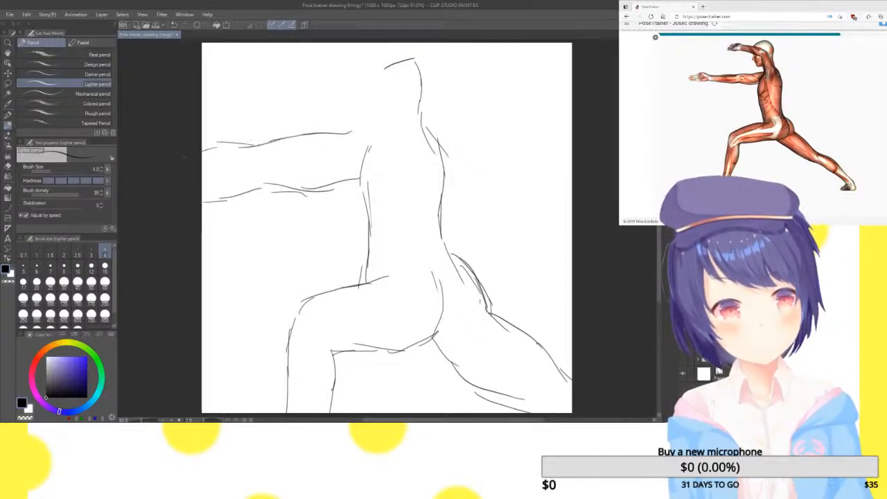
{"action": "mouse_move", "coordinate": [419, 147]}
{"action": "left_mouse_down"}
{"action": "mouse_move", "coordinate": [405, 104]}
{"action": "mouse_move", "coordinate": [373, 69]}
{"action": "mouse_move", "coordinate": [298, 55]}
{"action": "mouse_move", "coordinate": [348, 112]}
{"action": "left_mouse_up"}
{"action": "mouse_move", "coordinate": [296, 96]}
{"action": "left_mouse_down"}
{"action": "mouse_move", "coordinate": [356, 116]}
{"action": "mouse_move", "coordinate": [359, 161]}
{"action": "mouse_move", "coordinate": [389, 180]}
{"action": "left_mouse_up"}
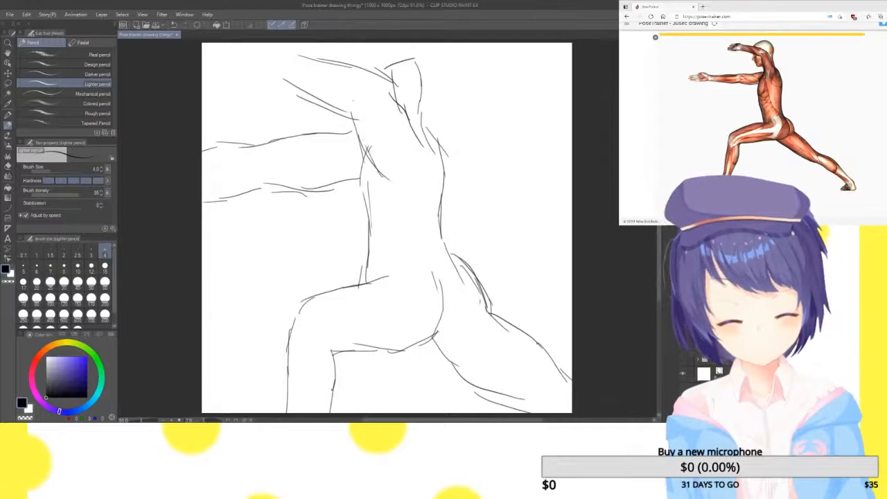
{"action": "mouse_move", "coordinate": [299, 50]}
{"action": "left_mouse_down"}
{"action": "mouse_move", "coordinate": [254, 46]}
{"action": "mouse_move", "coordinate": [259, 86]}
{"action": "mouse_move", "coordinate": [283, 87]}
{"action": "left_mouse_up"}
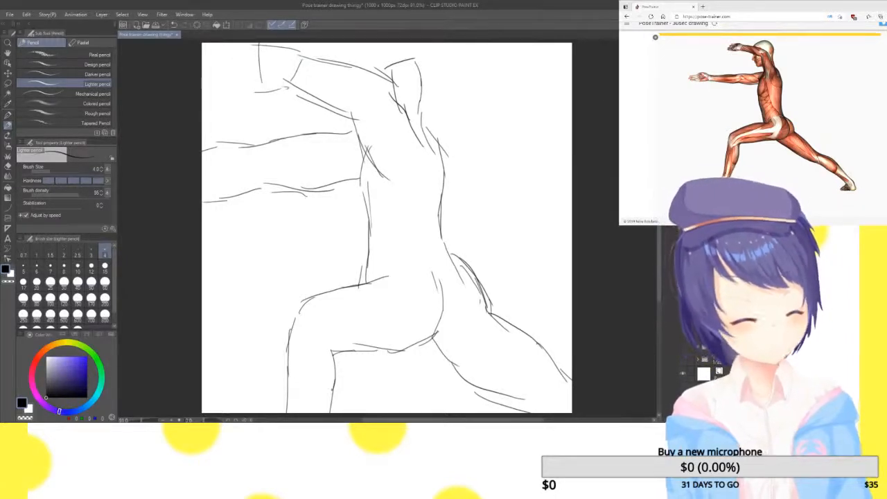
Clear the canvas and outline the head, ear and neck of the high-kick back-view pose
{"action": "key", "text": "Delete"}
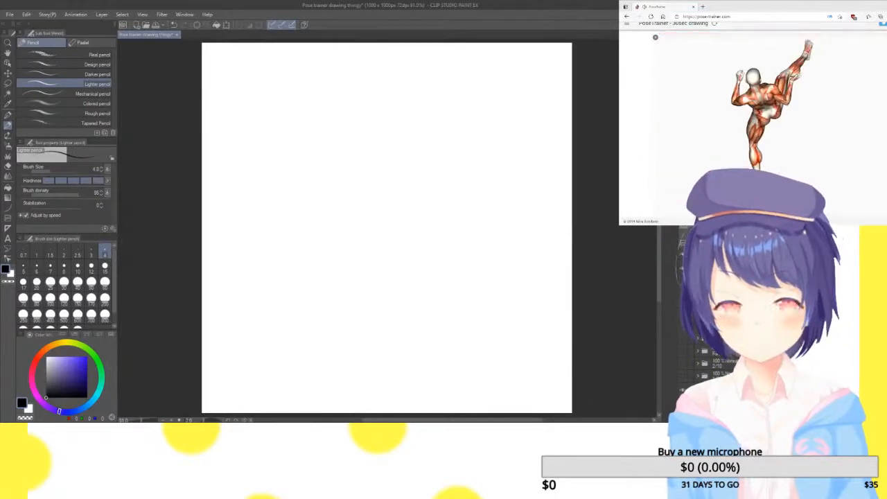
{"action": "mouse_move", "coordinate": [367, 118]}
{"action": "left_mouse_down"}
{"action": "mouse_move", "coordinate": [379, 141]}
{"action": "mouse_move", "coordinate": [389, 177]}
{"action": "left_mouse_up"}
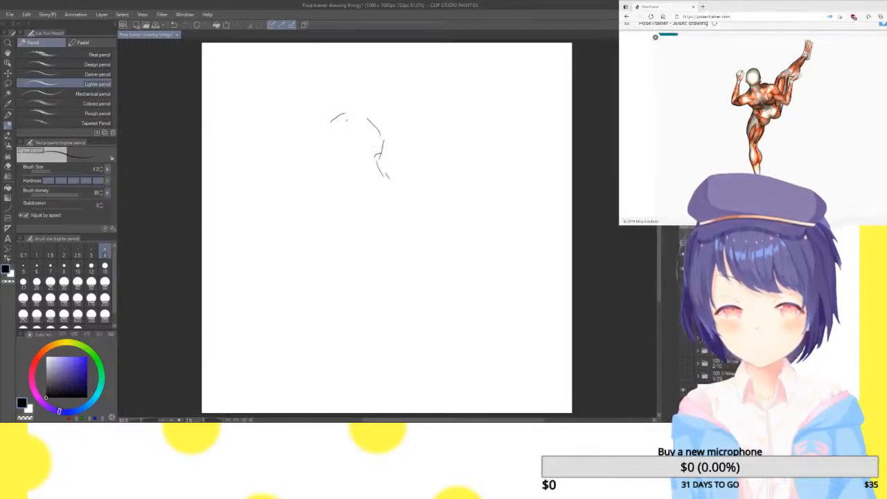
{"action": "left_click_drag", "start_coordinate": [327, 125], "coordinate": [337, 201]}
{"action": "mouse_move", "coordinate": [323, 142]}
{"action": "left_mouse_down"}
{"action": "mouse_move", "coordinate": [318, 159]}
{"action": "mouse_move", "coordinate": [335, 171]}
{"action": "left_mouse_up"}
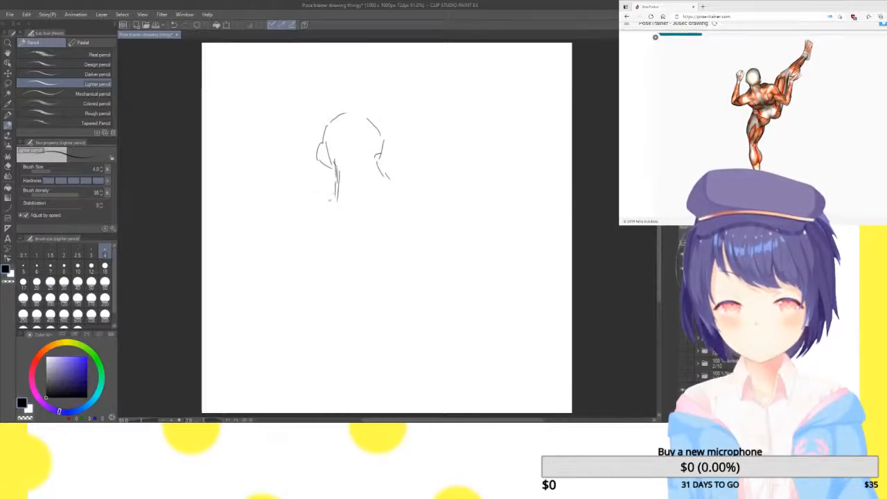
Sketch the bent raised arm, the waist and both contours of the standing leg of the high-kick figure
{"action": "mouse_move", "coordinate": [339, 190]}
{"action": "left_mouse_down"}
{"action": "mouse_move", "coordinate": [260, 263]}
{"action": "mouse_move", "coordinate": [279, 216]}
{"action": "mouse_move", "coordinate": [284, 162]}
{"action": "mouse_move", "coordinate": [304, 126]}
{"action": "mouse_move", "coordinate": [263, 160]}
{"action": "mouse_move", "coordinate": [231, 247]}
{"action": "mouse_move", "coordinate": [238, 296]}
{"action": "mouse_move", "coordinate": [261, 298]}
{"action": "mouse_move", "coordinate": [350, 244]}
{"action": "mouse_move", "coordinate": [352, 285]}
{"action": "mouse_move", "coordinate": [372, 319]}
{"action": "mouse_move", "coordinate": [341, 394]}
{"action": "left_mouse_up"}
{"action": "left_click_drag", "start_coordinate": [352, 362], "coordinate": [334, 414]}
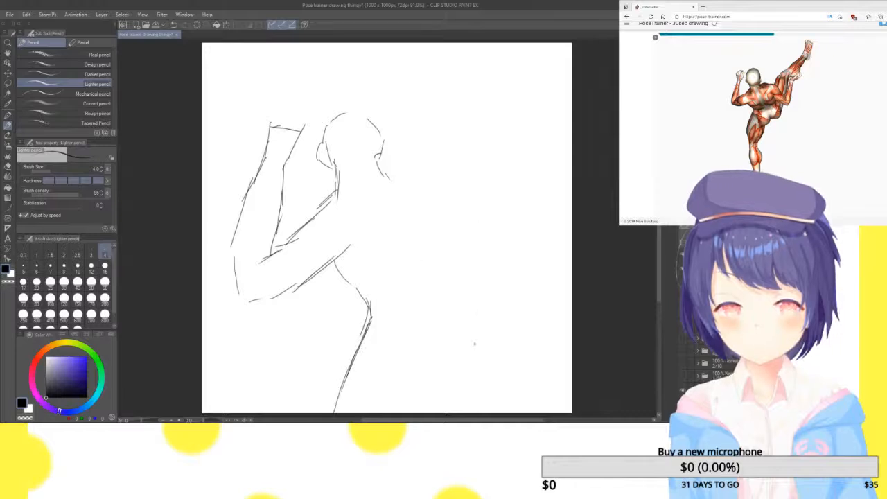
{"action": "left_click_drag", "start_coordinate": [441, 345], "coordinate": [406, 413]}
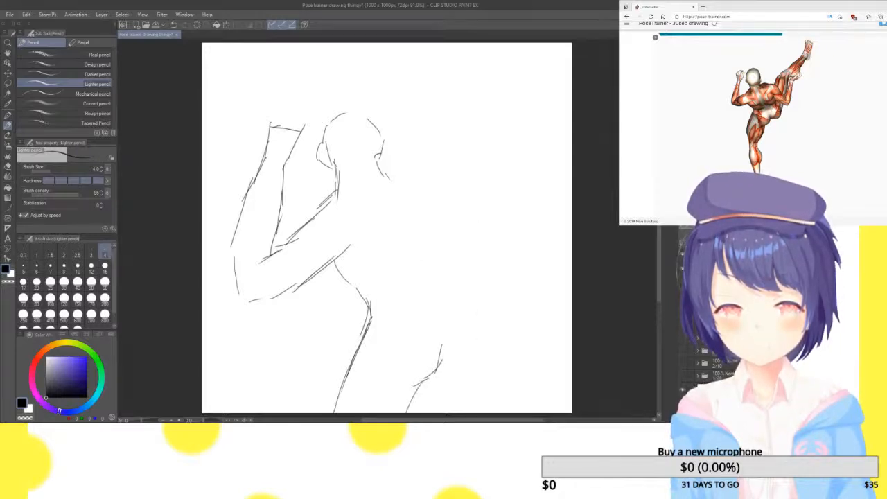
{"action": "left_click_drag", "start_coordinate": [463, 339], "coordinate": [481, 303]}
Sketch the right shoulder and the bent arm reaching up toward the raised leg
{"action": "mouse_move", "coordinate": [384, 171]}
{"action": "left_mouse_down"}
{"action": "mouse_move", "coordinate": [437, 165]}
{"action": "mouse_move", "coordinate": [439, 186]}
{"action": "mouse_move", "coordinate": [479, 226]}
{"action": "mouse_move", "coordinate": [514, 197]}
{"action": "left_mouse_up"}
{"action": "left_click_drag", "start_coordinate": [489, 229], "coordinate": [540, 162]}
{"action": "left_click_drag", "start_coordinate": [481, 245], "coordinate": [510, 200]}
{"action": "mouse_move", "coordinate": [399, 225]}
{"action": "left_mouse_down"}
{"action": "mouse_move", "coordinate": [469, 274]}
{"action": "mouse_move", "coordinate": [402, 236]}
{"action": "mouse_move", "coordinate": [479, 286]}
{"action": "mouse_move", "coordinate": [470, 276]}
{"action": "mouse_move", "coordinate": [484, 287]}
{"action": "mouse_move", "coordinate": [507, 273]}
{"action": "mouse_move", "coordinate": [501, 287]}
{"action": "mouse_move", "coordinate": [560, 172]}
{"action": "left_mouse_up"}
{"action": "mouse_move", "coordinate": [525, 243]}
{"action": "left_mouse_down"}
{"action": "mouse_move", "coordinate": [560, 172]}
{"action": "mouse_move", "coordinate": [558, 186]}
{"action": "mouse_move", "coordinate": [571, 136]}
{"action": "left_mouse_up"}
{"action": "left_click_drag", "start_coordinate": [560, 177], "coordinate": [572, 160]}
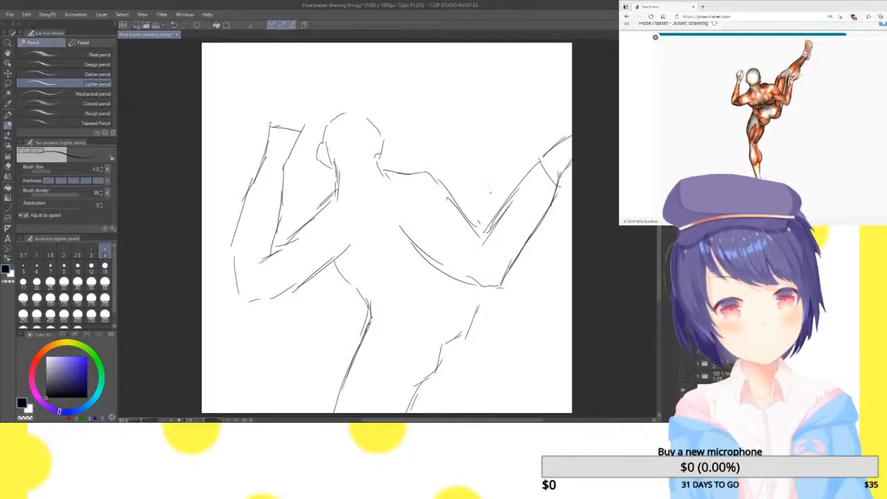
Sketch the raised kicking leg extending to the canvas's upper right corner and connect the hip below the arm
{"action": "mouse_move", "coordinate": [452, 160]}
{"action": "left_mouse_down"}
{"action": "mouse_move", "coordinate": [449, 192]}
{"action": "mouse_move", "coordinate": [441, 181]}
{"action": "left_mouse_up"}
{"action": "left_click_drag", "start_coordinate": [468, 122], "coordinate": [452, 146]}
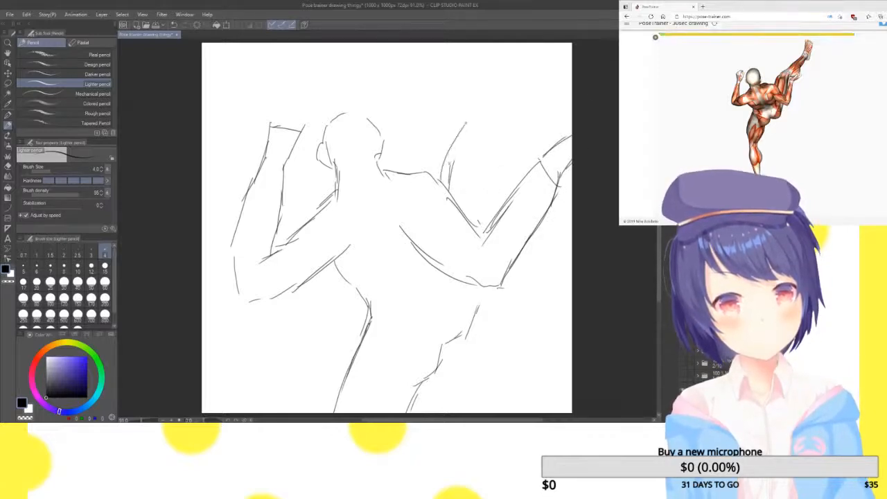
{"action": "mouse_move", "coordinate": [477, 110]}
{"action": "left_mouse_down"}
{"action": "mouse_move", "coordinate": [458, 128]}
{"action": "mouse_move", "coordinate": [532, 43]}
{"action": "left_mouse_up"}
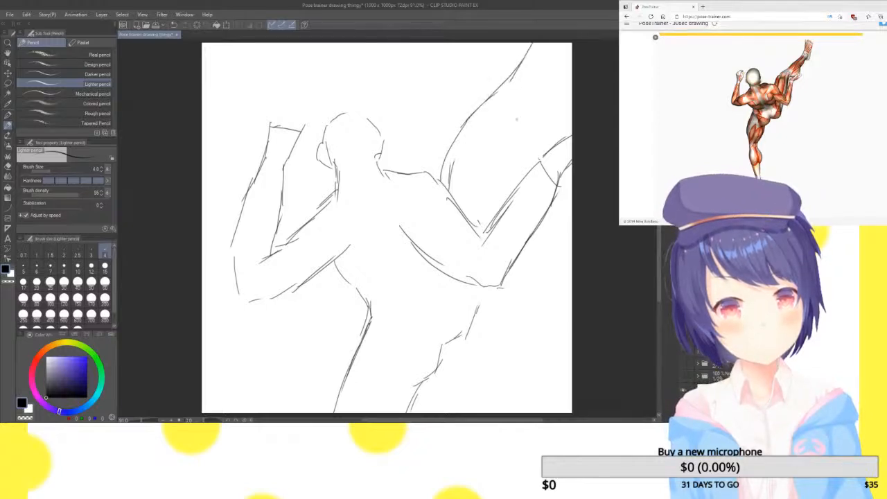
{"action": "left_click_drag", "start_coordinate": [490, 280], "coordinate": [481, 309]}
{"action": "mouse_move", "coordinate": [523, 164]}
{"action": "left_mouse_down"}
{"action": "mouse_move", "coordinate": [510, 206]}
{"action": "mouse_move", "coordinate": [514, 179]}
{"action": "mouse_move", "coordinate": [548, 120]}
{"action": "left_mouse_up"}
{"action": "mouse_move", "coordinate": [524, 154]}
{"action": "left_mouse_down"}
{"action": "mouse_move", "coordinate": [568, 90]}
{"action": "mouse_move", "coordinate": [550, 106]}
{"action": "left_mouse_up"}
{"action": "left_click_drag", "start_coordinate": [570, 43], "coordinate": [560, 79]}
{"action": "mouse_move", "coordinate": [564, 43]}
{"action": "left_mouse_down"}
{"action": "mouse_move", "coordinate": [528, 127]}
{"action": "mouse_move", "coordinate": [552, 65]}
{"action": "left_mouse_up"}
{"action": "left_click_drag", "start_coordinate": [522, 59], "coordinate": [557, 57]}
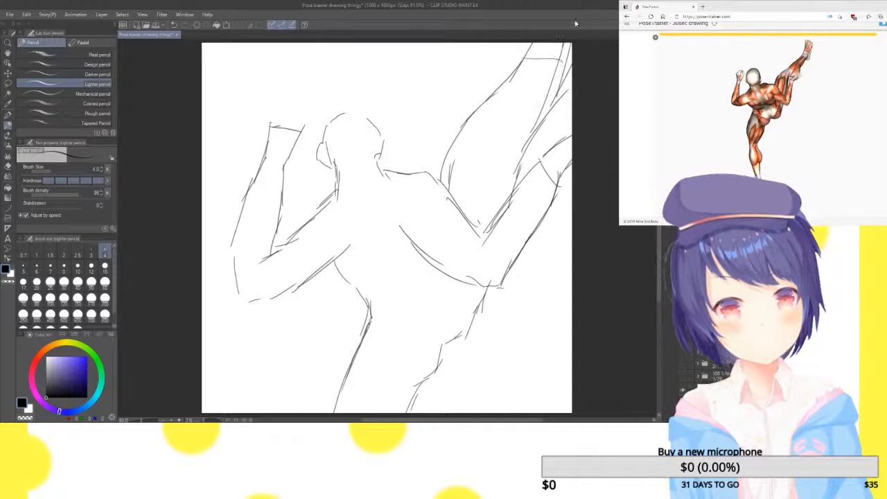
Clear the canvas and sketch the back of the head, the neck and the bent rear arm of the side-view kicking pose
{"action": "key", "text": "Delete"}
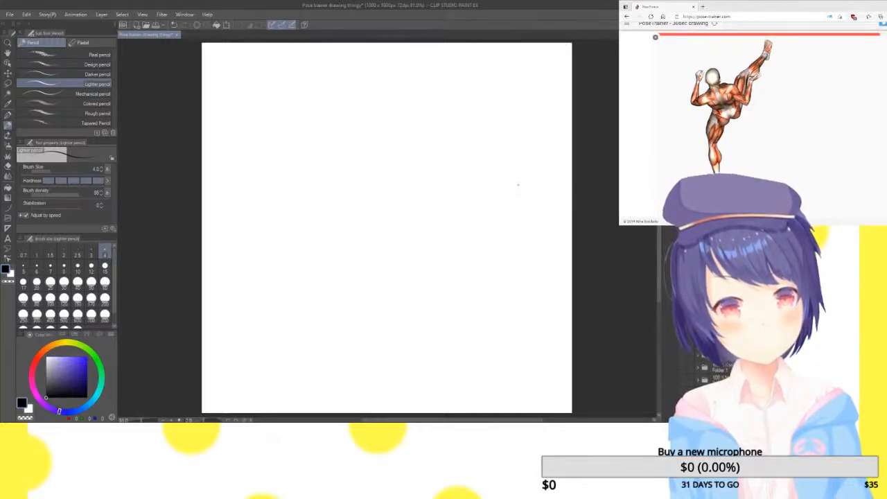
{"action": "mouse_move", "coordinate": [377, 66]}
{"action": "left_mouse_down"}
{"action": "mouse_move", "coordinate": [401, 62]}
{"action": "mouse_move", "coordinate": [361, 91]}
{"action": "mouse_move", "coordinate": [368, 131]}
{"action": "mouse_move", "coordinate": [356, 160]}
{"action": "mouse_move", "coordinate": [304, 220]}
{"action": "left_mouse_up"}
{"action": "mouse_move", "coordinate": [297, 185]}
{"action": "left_mouse_down"}
{"action": "mouse_move", "coordinate": [327, 183]}
{"action": "mouse_move", "coordinate": [326, 223]}
{"action": "mouse_move", "coordinate": [365, 200]}
{"action": "mouse_move", "coordinate": [403, 143]}
{"action": "left_mouse_up"}
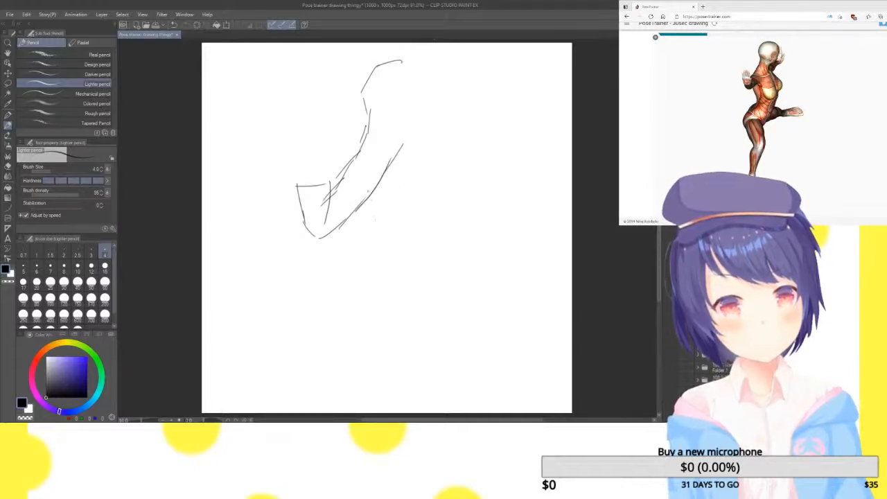
Sketch the lower back, the buttocks and the standing leg of the side-view kicking figure
{"action": "mouse_move", "coordinate": [372, 202]}
{"action": "left_mouse_down"}
{"action": "mouse_move", "coordinate": [391, 256]}
{"action": "mouse_move", "coordinate": [375, 285]}
{"action": "left_mouse_up"}
{"action": "left_click_drag", "start_coordinate": [395, 256], "coordinate": [365, 307]}
{"action": "mouse_move", "coordinate": [388, 272]}
{"action": "left_mouse_down"}
{"action": "mouse_move", "coordinate": [362, 309]}
{"action": "mouse_move", "coordinate": [362, 337]}
{"action": "mouse_move", "coordinate": [377, 350]}
{"action": "left_mouse_up"}
{"action": "left_click_drag", "start_coordinate": [362, 311], "coordinate": [393, 383]}
{"action": "mouse_move", "coordinate": [376, 342]}
{"action": "left_mouse_down"}
{"action": "mouse_move", "coordinate": [395, 385]}
{"action": "mouse_move", "coordinate": [386, 412]}
{"action": "left_mouse_up"}
{"action": "mouse_move", "coordinate": [429, 280]}
{"action": "left_mouse_down"}
{"action": "mouse_move", "coordinate": [456, 334]}
{"action": "mouse_move", "coordinate": [454, 324]}
{"action": "mouse_move", "coordinate": [455, 351]}
{"action": "left_mouse_up"}
{"action": "mouse_move", "coordinate": [450, 320]}
{"action": "left_mouse_down"}
{"action": "mouse_move", "coordinate": [455, 367]}
{"action": "mouse_move", "coordinate": [443, 405]}
{"action": "left_mouse_up"}
{"action": "left_click_drag", "start_coordinate": [451, 382], "coordinate": [442, 412]}
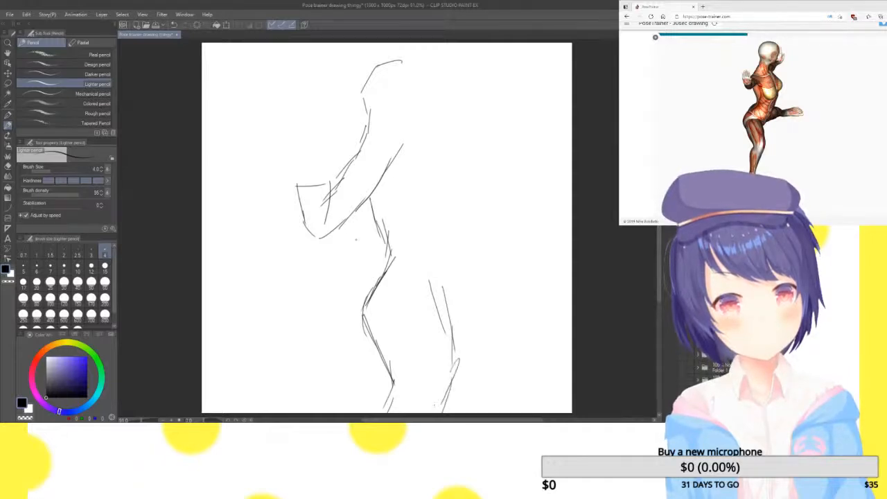
{"action": "mouse_move", "coordinate": [375, 267]}
{"action": "left_mouse_down"}
{"action": "mouse_move", "coordinate": [369, 302]}
{"action": "mouse_move", "coordinate": [363, 289]}
{"action": "left_mouse_up"}
{"action": "left_click_drag", "start_coordinate": [388, 249], "coordinate": [371, 271]}
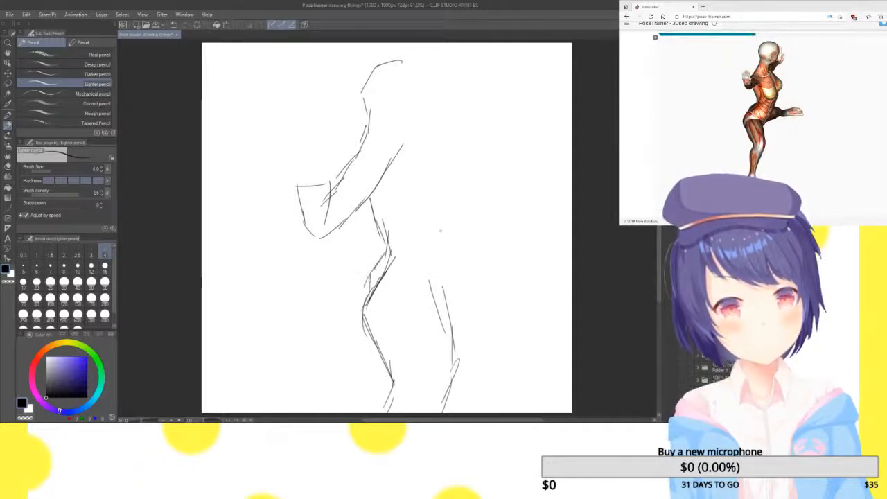
Sketch the chest, the horizontally kicking leg, the face profile and the raised front arm of the side-view figure
{"action": "mouse_move", "coordinate": [439, 291]}
{"action": "left_mouse_down"}
{"action": "mouse_move", "coordinate": [456, 266]}
{"action": "mouse_move", "coordinate": [561, 250]}
{"action": "mouse_move", "coordinate": [572, 239]}
{"action": "mouse_move", "coordinate": [489, 221]}
{"action": "mouse_move", "coordinate": [435, 230]}
{"action": "mouse_move", "coordinate": [447, 194]}
{"action": "mouse_move", "coordinate": [435, 234]}
{"action": "left_mouse_up"}
{"action": "left_click_drag", "start_coordinate": [439, 137], "coordinate": [455, 185]}
{"action": "left_click_drag", "start_coordinate": [445, 166], "coordinate": [444, 195]}
{"action": "left_click_drag", "start_coordinate": [446, 144], "coordinate": [454, 180]}
{"action": "mouse_move", "coordinate": [432, 137]}
{"action": "left_mouse_down"}
{"action": "mouse_move", "coordinate": [442, 165]}
{"action": "mouse_move", "coordinate": [437, 146]}
{"action": "mouse_move", "coordinate": [439, 160]}
{"action": "mouse_move", "coordinate": [450, 127]}
{"action": "mouse_move", "coordinate": [484, 93]}
{"action": "mouse_move", "coordinate": [491, 47]}
{"action": "mouse_move", "coordinate": [481, 64]}
{"action": "left_mouse_up"}
{"action": "left_click_drag", "start_coordinate": [412, 67], "coordinate": [415, 93]}
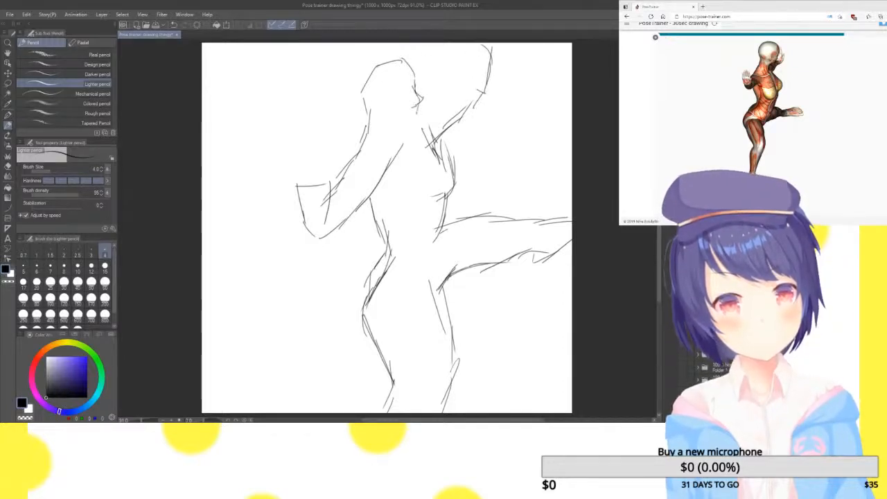
{"action": "mouse_move", "coordinate": [411, 128]}
{"action": "left_mouse_down"}
{"action": "mouse_move", "coordinate": [386, 115]}
{"action": "mouse_move", "coordinate": [409, 127]}
{"action": "mouse_move", "coordinate": [449, 86]}
{"action": "mouse_move", "coordinate": [485, 90]}
{"action": "left_mouse_up"}
{"action": "left_click_drag", "start_coordinate": [449, 59], "coordinate": [421, 90]}
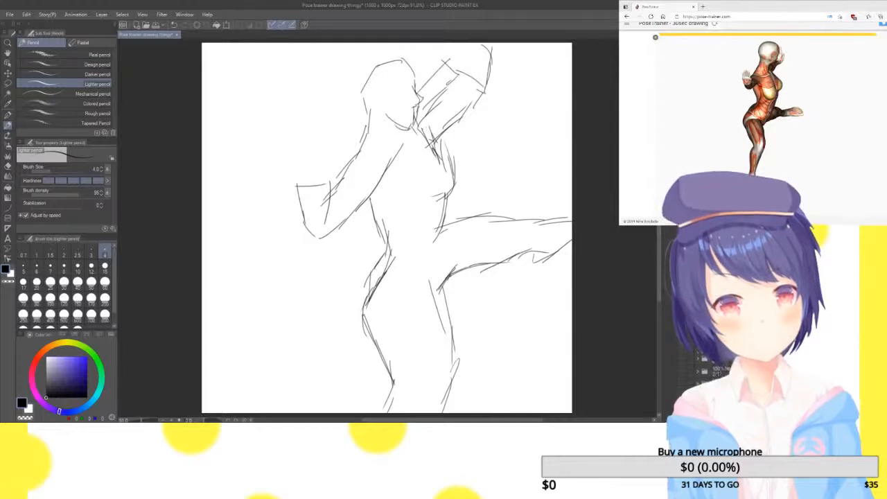
Clear the canvas and sketch the head, ear, left shoulder and bent left arm of the back-view lunging pose
{"action": "key", "text": "Delete"}
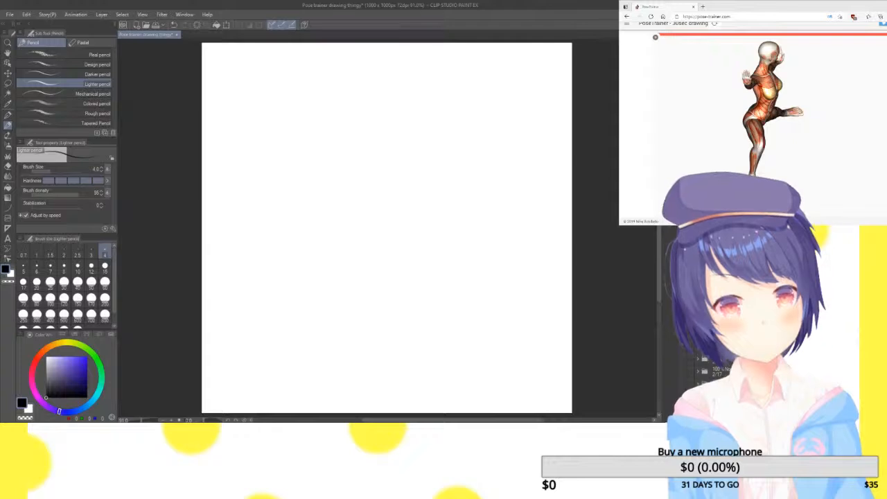
{"action": "mouse_move", "coordinate": [317, 61]}
{"action": "left_mouse_down"}
{"action": "mouse_move", "coordinate": [332, 53]}
{"action": "mouse_move", "coordinate": [312, 86]}
{"action": "mouse_move", "coordinate": [323, 110]}
{"action": "mouse_move", "coordinate": [320, 138]}
{"action": "mouse_move", "coordinate": [284, 157]}
{"action": "mouse_move", "coordinate": [289, 192]}
{"action": "left_mouse_up"}
{"action": "left_click_drag", "start_coordinate": [288, 161], "coordinate": [276, 219]}
{"action": "mouse_move", "coordinate": [296, 185]}
{"action": "left_mouse_down"}
{"action": "mouse_move", "coordinate": [264, 280]}
{"action": "mouse_move", "coordinate": [341, 309]}
{"action": "left_mouse_up"}
{"action": "mouse_move", "coordinate": [321, 205]}
{"action": "left_mouse_down"}
{"action": "mouse_move", "coordinate": [309, 244]}
{"action": "mouse_move", "coordinate": [353, 275]}
{"action": "left_mouse_up"}
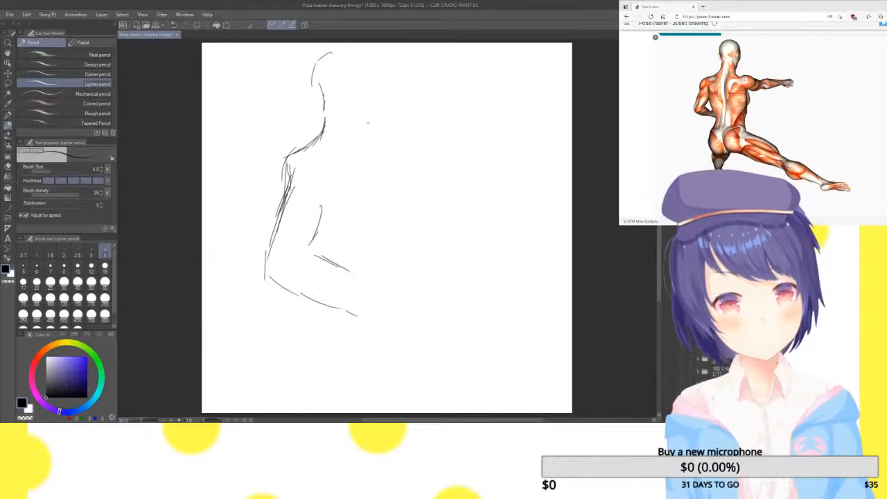
{"action": "mouse_move", "coordinate": [316, 74]}
{"action": "left_mouse_down"}
{"action": "mouse_move", "coordinate": [305, 97]}
{"action": "mouse_move", "coordinate": [324, 112]}
{"action": "left_mouse_up"}
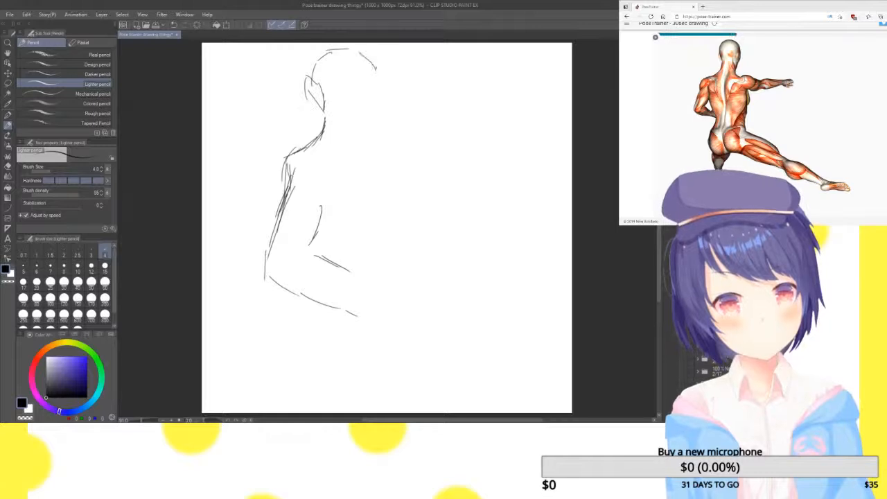
Complete the right side of the head and sketch the right shoulder and outstretched arm of the back-view figure
{"action": "mouse_move", "coordinate": [377, 77]}
{"action": "left_mouse_down"}
{"action": "mouse_move", "coordinate": [383, 127]}
{"action": "mouse_move", "coordinate": [365, 128]}
{"action": "mouse_move", "coordinate": [391, 158]}
{"action": "mouse_move", "coordinate": [415, 157]}
{"action": "mouse_move", "coordinate": [413, 134]}
{"action": "mouse_move", "coordinate": [488, 151]}
{"action": "mouse_move", "coordinate": [499, 137]}
{"action": "mouse_move", "coordinate": [535, 129]}
{"action": "mouse_move", "coordinate": [544, 152]}
{"action": "left_mouse_up"}
{"action": "left_click_drag", "start_coordinate": [542, 153], "coordinate": [459, 187]}
{"action": "left_click_drag", "start_coordinate": [487, 179], "coordinate": [428, 199]}
{"action": "mouse_move", "coordinate": [425, 201]}
{"action": "left_mouse_down"}
{"action": "mouse_move", "coordinate": [456, 196]}
{"action": "mouse_move", "coordinate": [406, 195]}
{"action": "mouse_move", "coordinate": [397, 220]}
{"action": "left_mouse_up"}
Sketch the right side of the torso and the extended right leg of the back-view figure
{"action": "left_click_drag", "start_coordinate": [392, 178], "coordinate": [406, 265]}
{"action": "mouse_move", "coordinate": [398, 206]}
{"action": "left_mouse_down"}
{"action": "mouse_move", "coordinate": [415, 263]}
{"action": "mouse_move", "coordinate": [409, 316]}
{"action": "left_mouse_up"}
{"action": "mouse_move", "coordinate": [412, 268]}
{"action": "left_mouse_down"}
{"action": "mouse_move", "coordinate": [409, 316]}
{"action": "mouse_move", "coordinate": [464, 352]}
{"action": "left_mouse_up"}
{"action": "left_click_drag", "start_coordinate": [435, 324], "coordinate": [571, 410]}
{"action": "mouse_move", "coordinate": [375, 322]}
{"action": "left_mouse_down"}
{"action": "mouse_move", "coordinate": [377, 380]}
{"action": "mouse_move", "coordinate": [471, 413]}
{"action": "left_mouse_up"}
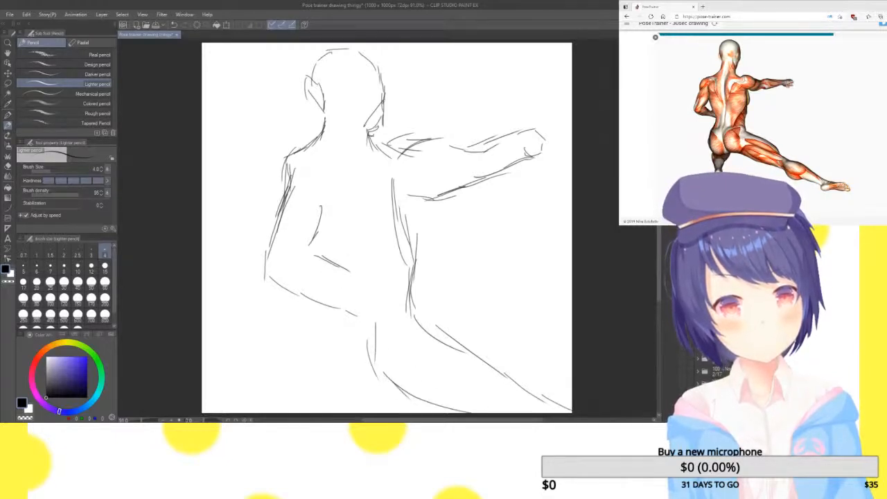
Sketch the left side of the torso and the outer contour of the left hip and thigh of the back-view figure
{"action": "left_click_drag", "start_coordinate": [313, 177], "coordinate": [319, 232]}
{"action": "left_click_drag", "start_coordinate": [318, 203], "coordinate": [324, 287]}
{"action": "left_click_drag", "start_coordinate": [330, 236], "coordinate": [294, 359]}
{"action": "left_click_drag", "start_coordinate": [303, 317], "coordinate": [290, 409]}
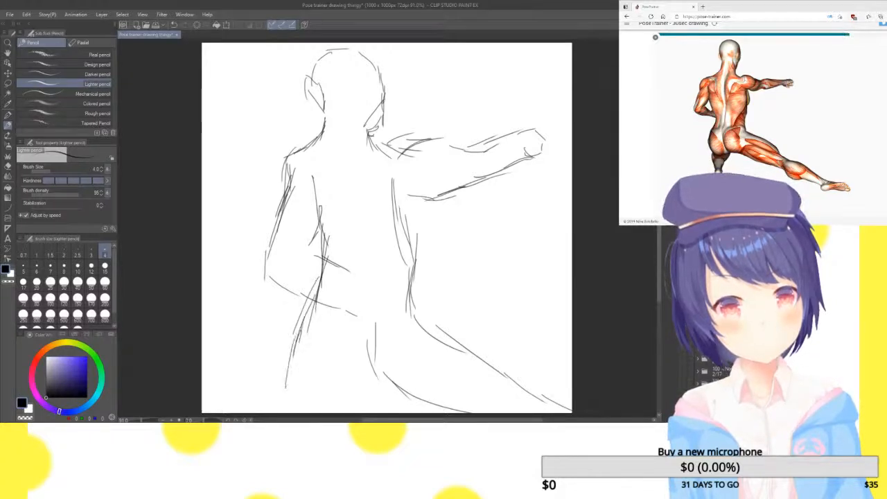
Sketch the bent left knee and inner thigh of the back-view figure and connect the right side of the torso to the armpit
{"action": "left_click_drag", "start_coordinate": [375, 359], "coordinate": [361, 368]}
{"action": "mouse_move", "coordinate": [368, 368]}
{"action": "left_mouse_down"}
{"action": "mouse_move", "coordinate": [319, 405]}
{"action": "mouse_move", "coordinate": [343, 385]}
{"action": "left_mouse_up"}
{"action": "left_click_drag", "start_coordinate": [295, 358], "coordinate": [286, 383]}
{"action": "left_click_drag", "start_coordinate": [353, 379], "coordinate": [353, 413]}
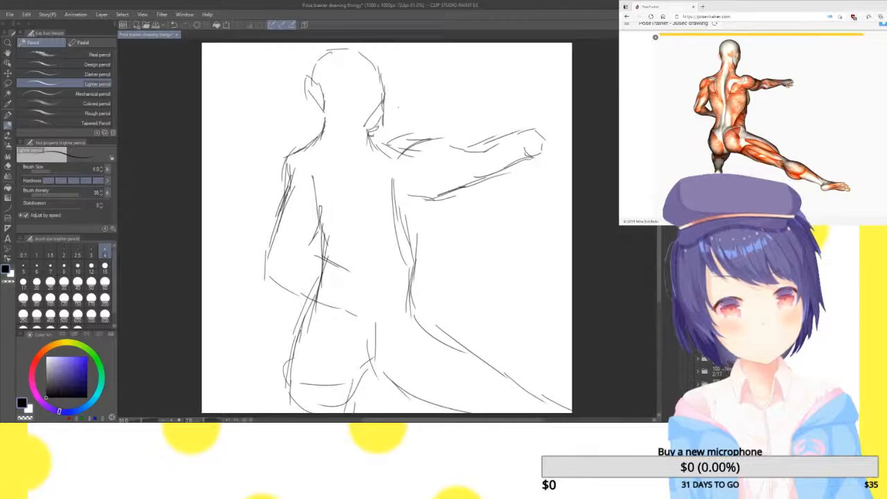
{"action": "mouse_move", "coordinate": [373, 133]}
{"action": "left_mouse_down"}
{"action": "mouse_move", "coordinate": [400, 154]}
{"action": "mouse_move", "coordinate": [418, 211]}
{"action": "mouse_move", "coordinate": [413, 244]}
{"action": "left_mouse_up"}
{"action": "left_click_drag", "start_coordinate": [407, 193], "coordinate": [417, 236]}
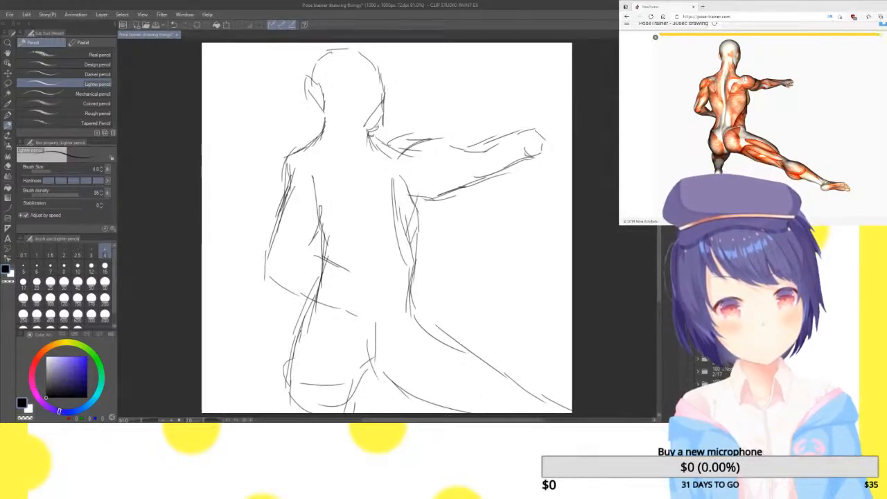
Start the kneeling side-view pose on a blank canvas, sketching the back of the head, neck, shoulder, bent near arm and hand
{"action": "key", "text": "Delete"}
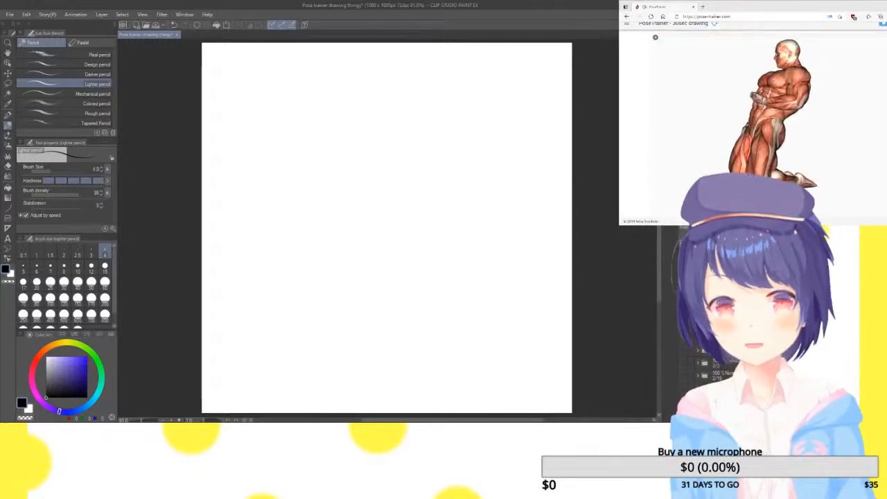
{"action": "mouse_move", "coordinate": [422, 67]}
{"action": "left_mouse_down"}
{"action": "mouse_move", "coordinate": [460, 55]}
{"action": "mouse_move", "coordinate": [477, 75]}
{"action": "mouse_move", "coordinate": [474, 127]}
{"action": "mouse_move", "coordinate": [491, 147]}
{"action": "mouse_move", "coordinate": [491, 178]}
{"action": "left_mouse_up"}
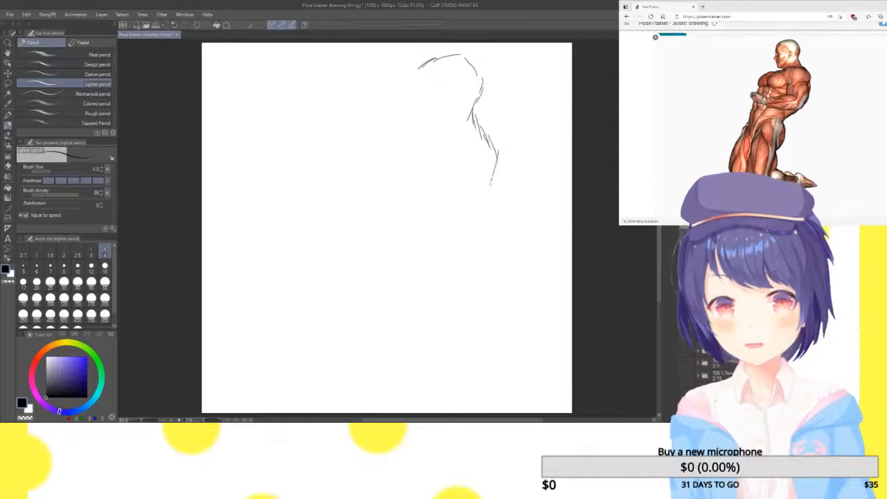
{"action": "mouse_move", "coordinate": [494, 180]}
{"action": "left_mouse_down"}
{"action": "mouse_move", "coordinate": [475, 276]}
{"action": "mouse_move", "coordinate": [397, 281]}
{"action": "mouse_move", "coordinate": [334, 251]}
{"action": "left_mouse_up"}
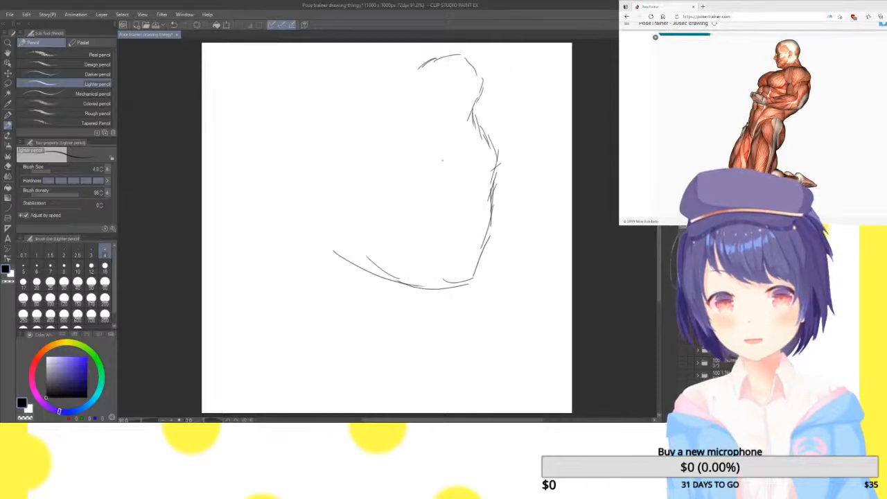
{"action": "mouse_move", "coordinate": [441, 166]}
{"action": "left_mouse_down"}
{"action": "mouse_move", "coordinate": [433, 228]}
{"action": "mouse_move", "coordinate": [386, 216]}
{"action": "mouse_move", "coordinate": [336, 221]}
{"action": "mouse_move", "coordinate": [435, 230]}
{"action": "left_mouse_up"}
{"action": "mouse_move", "coordinate": [366, 217]}
{"action": "left_mouse_down"}
{"action": "mouse_move", "coordinate": [356, 258]}
{"action": "mouse_move", "coordinate": [305, 243]}
{"action": "mouse_move", "coordinate": [303, 196]}
{"action": "mouse_move", "coordinate": [331, 219]}
{"action": "mouse_move", "coordinate": [367, 223]}
{"action": "left_mouse_up"}
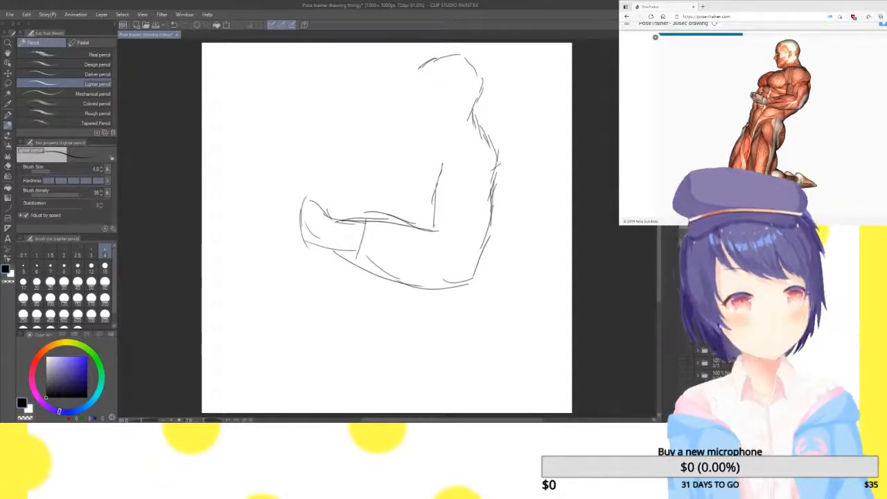
Sketch the face profile, jaw, front of the neck and chest contours of the kneeling figure
{"action": "mouse_move", "coordinate": [421, 62]}
{"action": "left_mouse_down"}
{"action": "mouse_move", "coordinate": [413, 99]}
{"action": "mouse_move", "coordinate": [426, 123]}
{"action": "mouse_move", "coordinate": [446, 126]}
{"action": "left_mouse_up"}
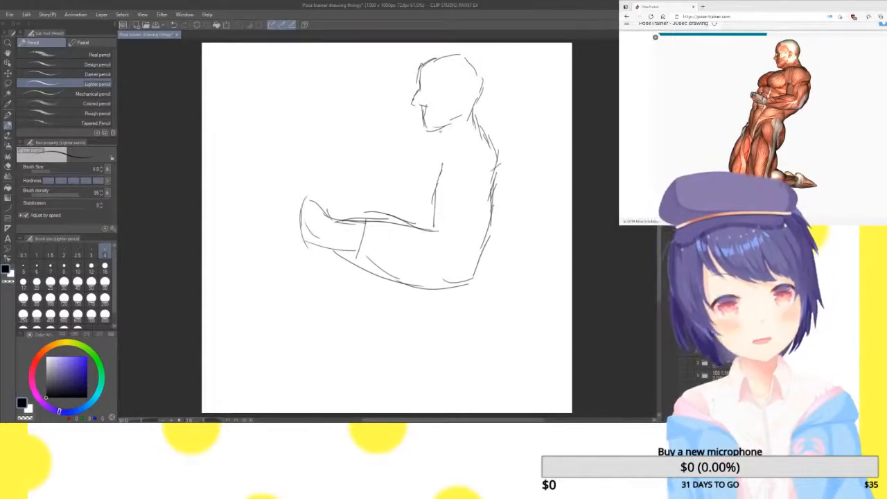
{"action": "left_click_drag", "start_coordinate": [440, 139], "coordinate": [417, 170]}
{"action": "left_click_drag", "start_coordinate": [425, 163], "coordinate": [426, 209]}
{"action": "left_click_drag", "start_coordinate": [421, 183], "coordinate": [431, 213]}
{"action": "left_click_drag", "start_coordinate": [438, 140], "coordinate": [406, 165]}
{"action": "mouse_move", "coordinate": [406, 155]}
{"action": "left_mouse_down"}
{"action": "mouse_move", "coordinate": [394, 178]}
{"action": "mouse_move", "coordinate": [401, 199]}
{"action": "left_mouse_up"}
{"action": "left_click_drag", "start_coordinate": [397, 186], "coordinate": [409, 208]}
{"action": "left_click_drag", "start_coordinate": [395, 167], "coordinate": [397, 195]}
{"action": "mouse_move", "coordinate": [403, 153]}
{"action": "left_mouse_down"}
{"action": "mouse_move", "coordinate": [396, 168]}
{"action": "mouse_move", "coordinate": [411, 207]}
{"action": "left_mouse_up"}
{"action": "mouse_move", "coordinate": [423, 137]}
{"action": "left_mouse_down"}
{"action": "mouse_move", "coordinate": [406, 153]}
{"action": "mouse_move", "coordinate": [399, 217]}
{"action": "left_mouse_up"}
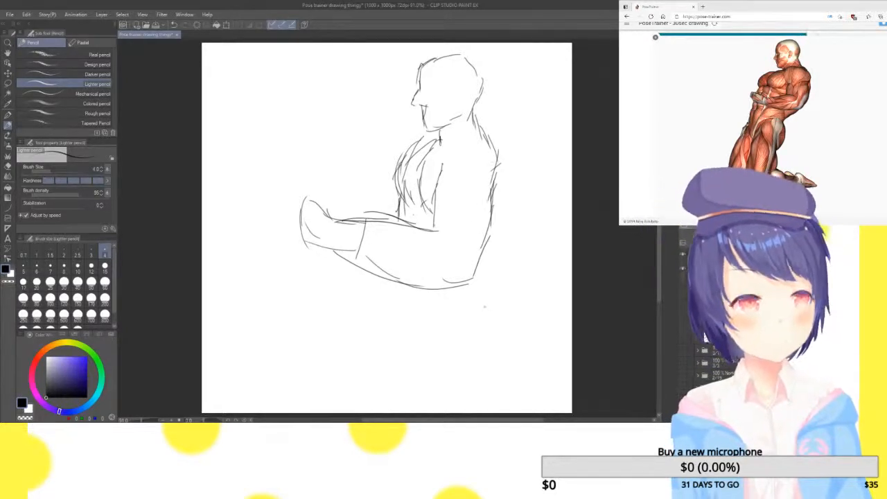
Sketch the waist, buttock and front of the far thigh below the kneeling figure's bent arm
{"action": "mouse_move", "coordinate": [473, 280]}
{"action": "left_mouse_down"}
{"action": "mouse_move", "coordinate": [461, 334]}
{"action": "mouse_move", "coordinate": [464, 389]}
{"action": "left_mouse_up"}
{"action": "mouse_move", "coordinate": [396, 281]}
{"action": "left_mouse_down"}
{"action": "mouse_move", "coordinate": [383, 337]}
{"action": "mouse_move", "coordinate": [386, 377]}
{"action": "left_mouse_up"}
{"action": "left_click_drag", "start_coordinate": [385, 337], "coordinate": [357, 413]}
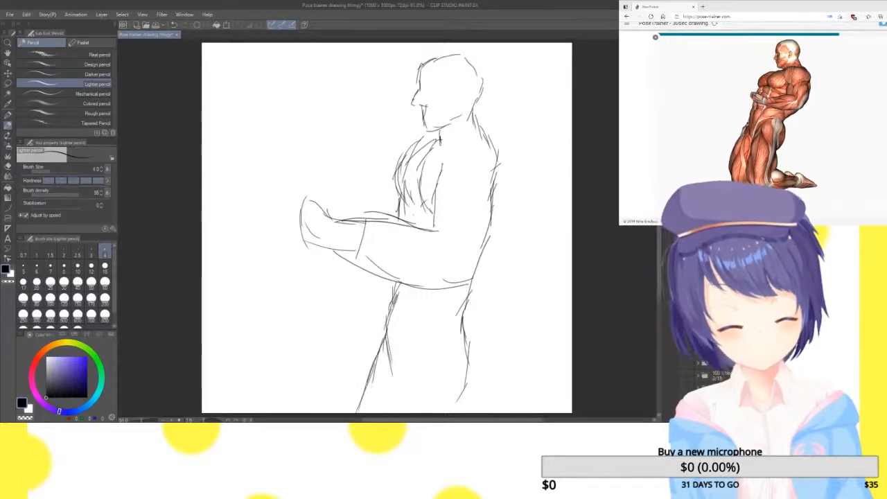
Sketch the near thigh and the back of the knee, and reinforce the front thigh contour of the kneeling figure
{"action": "mouse_move", "coordinate": [394, 359]}
{"action": "left_mouse_down"}
{"action": "mouse_move", "coordinate": [406, 381]}
{"action": "mouse_move", "coordinate": [426, 339]}
{"action": "mouse_move", "coordinate": [397, 408]}
{"action": "left_mouse_up"}
{"action": "mouse_move", "coordinate": [406, 373]}
{"action": "left_mouse_down"}
{"action": "mouse_move", "coordinate": [393, 412]}
{"action": "mouse_move", "coordinate": [425, 342]}
{"action": "mouse_move", "coordinate": [395, 410]}
{"action": "left_mouse_up"}
{"action": "mouse_move", "coordinate": [468, 380]}
{"action": "left_mouse_down"}
{"action": "mouse_move", "coordinate": [459, 412]}
{"action": "mouse_move", "coordinate": [474, 413]}
{"action": "left_mouse_up"}
{"action": "left_click_drag", "start_coordinate": [467, 360], "coordinate": [477, 411]}
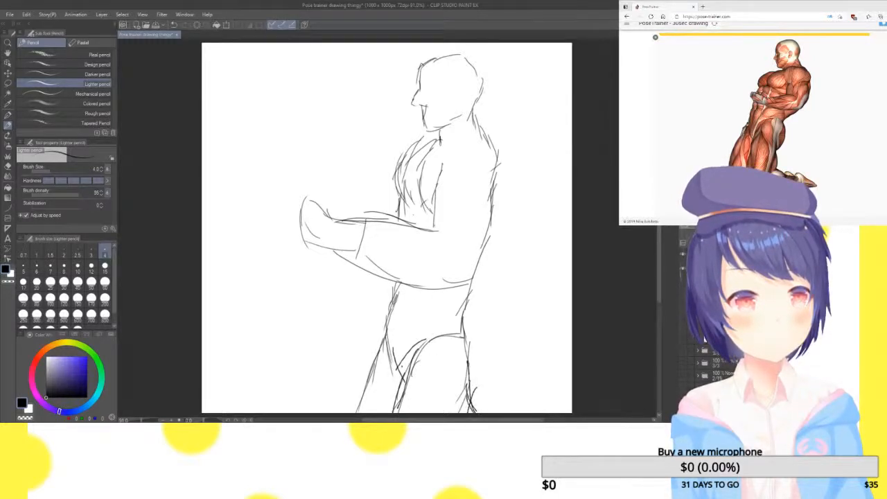
{"action": "left_click_drag", "start_coordinate": [385, 325], "coordinate": [374, 355]}
{"action": "left_click_drag", "start_coordinate": [383, 332], "coordinate": [355, 409]}
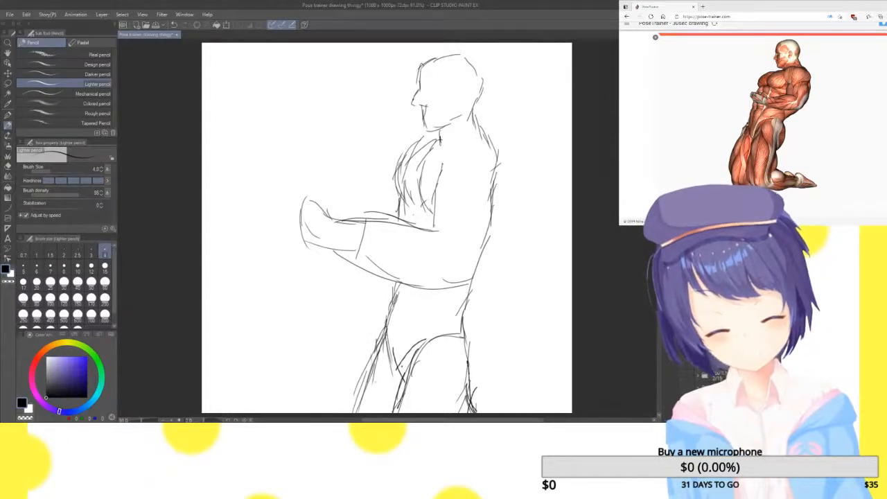
{"action": "left_click_drag", "start_coordinate": [374, 333], "coordinate": [366, 384]}
{"action": "left_click_drag", "start_coordinate": [394, 319], "coordinate": [374, 349]}
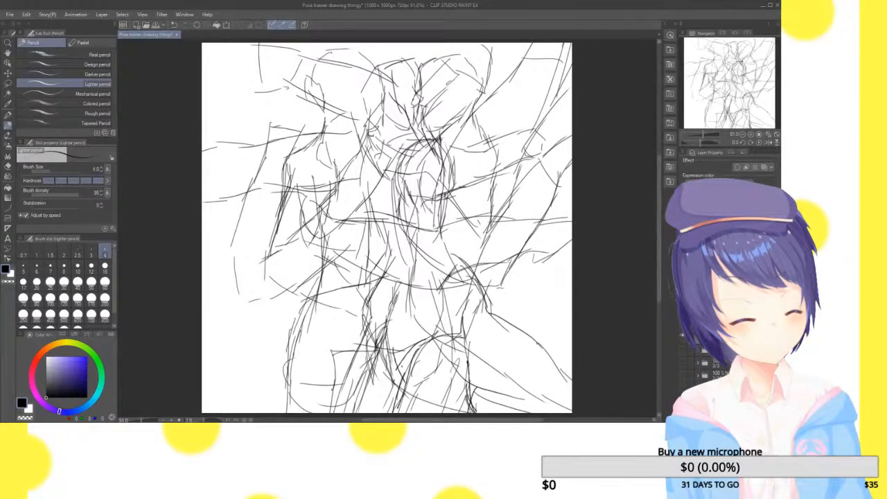
Scale the first pose sketch to about half size so it fits the upper-left quarter of the canvas
{"action": "key", "text": "ctrl+t"}
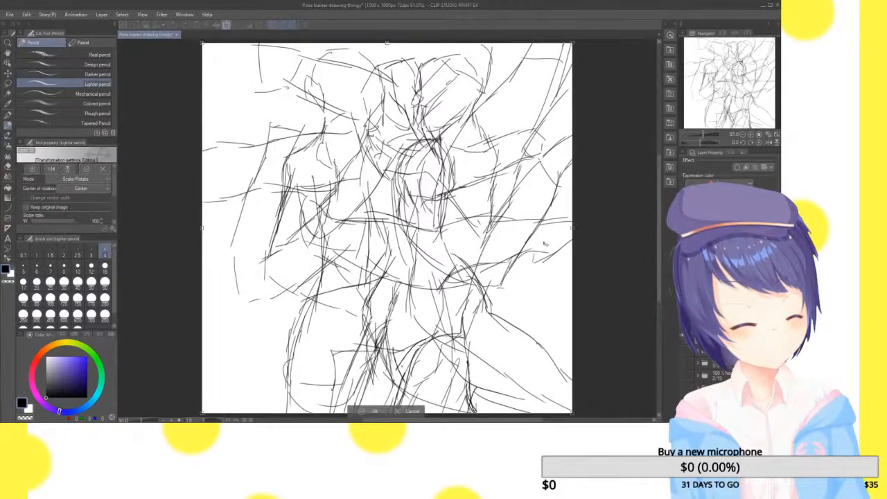
{"action": "mouse_move", "coordinate": [571, 414]}
{"action": "left_mouse_down"}
{"action": "mouse_move", "coordinate": [357, 198]}
{"action": "mouse_move", "coordinate": [386, 227]}
{"action": "left_mouse_up"}
{"action": "key", "text": "Return"}
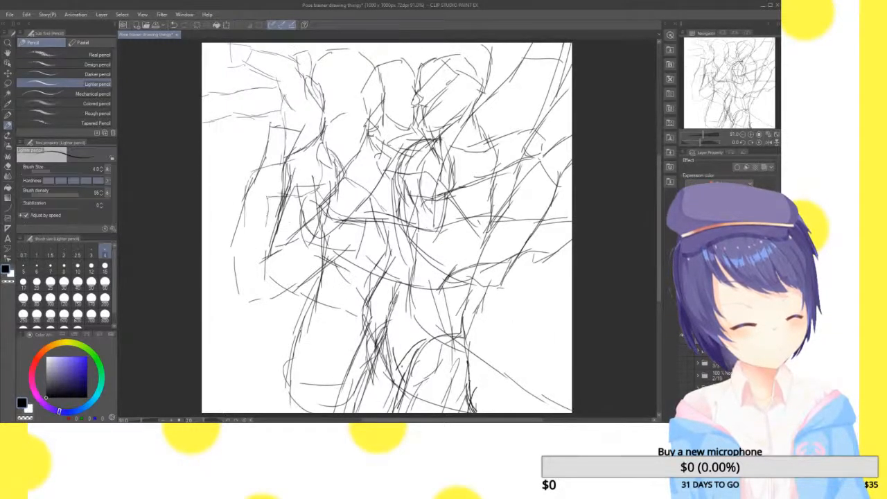
Scale the second pose sketch to about half size and place it at the top centre of the canvas beside the first
{"action": "key", "text": "ctrl+t"}
{"action": "left_click_drag", "start_coordinate": [229, 413], "coordinate": [395, 235]}
{"action": "left_click_drag", "start_coordinate": [514, 183], "coordinate": [427, 183]}
{"action": "left_click_drag", "start_coordinate": [309, 235], "coordinate": [331, 211]}
{"action": "left_click_drag", "start_coordinate": [424, 201], "coordinate": [406, 200]}
{"action": "left_click", "coordinate": [377, 224]}
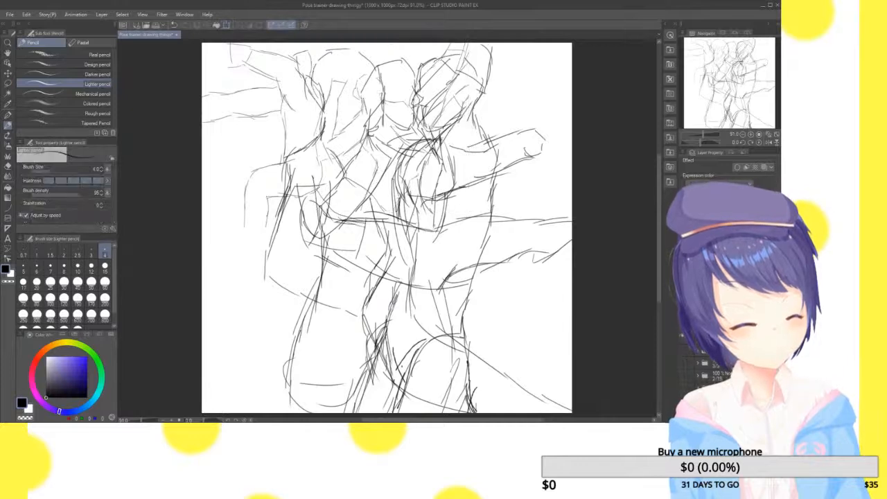
Scale down the pose with the arm stretched out to the right so it fits the upper-right part of the canvas
{"action": "key", "text": "ctrl+t"}
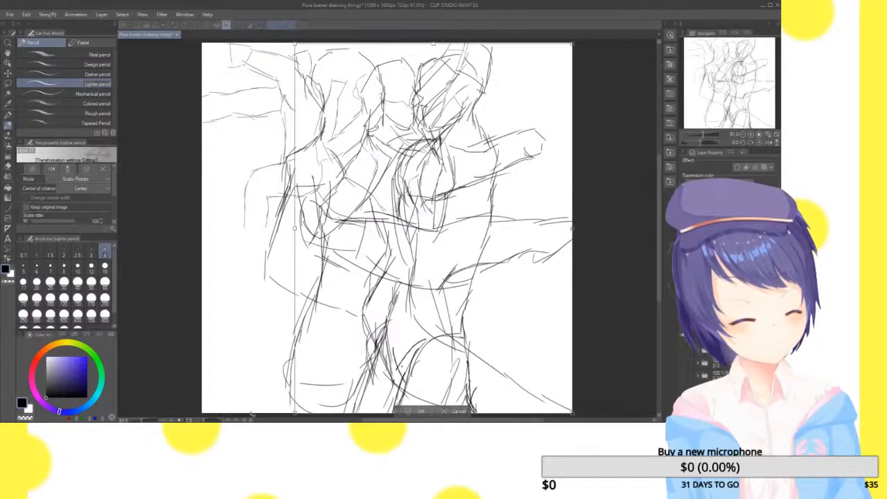
{"action": "left_click_drag", "start_coordinate": [297, 414], "coordinate": [439, 221]}
{"action": "left_click", "coordinate": [492, 236]}
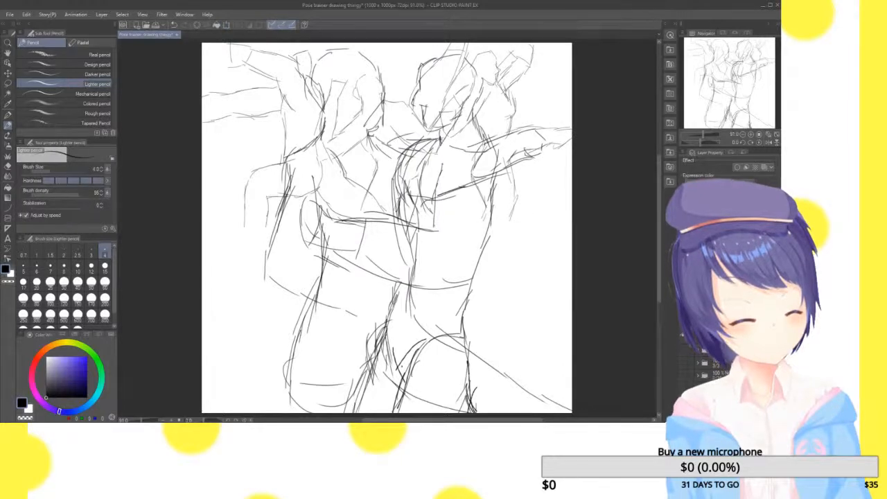
Scale down the back-view lunging pose and move it into the lower-left corner of the canvas
{"action": "key", "text": "ctrl+t"}
{"action": "mouse_move", "coordinate": [572, 48]}
{"action": "left_mouse_down"}
{"action": "mouse_move", "coordinate": [530, 102]}
{"action": "mouse_move", "coordinate": [453, 245]}
{"action": "mouse_move", "coordinate": [447, 209]}
{"action": "left_mouse_up"}
{"action": "left_click_drag", "start_coordinate": [333, 374], "coordinate": [281, 374]}
{"action": "left_click", "coordinate": [283, 412]}
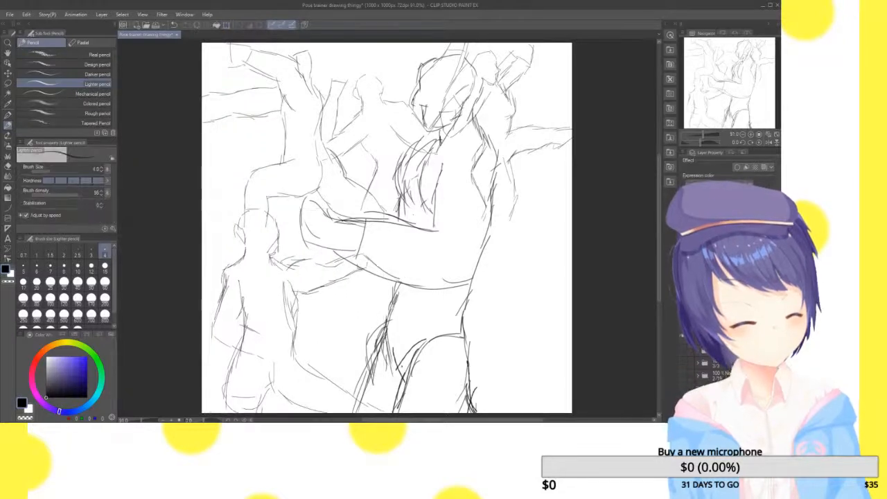
Scale down the kneeling side-view pose to about half size and move it into the lower-right corner of the canvas
{"action": "key", "text": "ctrl+t"}
{"action": "mouse_move", "coordinate": [299, 55]}
{"action": "left_mouse_down"}
{"action": "mouse_move", "coordinate": [390, 192]}
{"action": "mouse_move", "coordinate": [390, 215]}
{"action": "left_mouse_up"}
{"action": "left_click_drag", "start_coordinate": [479, 279], "coordinate": [512, 298]}
{"action": "left_click", "coordinate": [464, 411]}
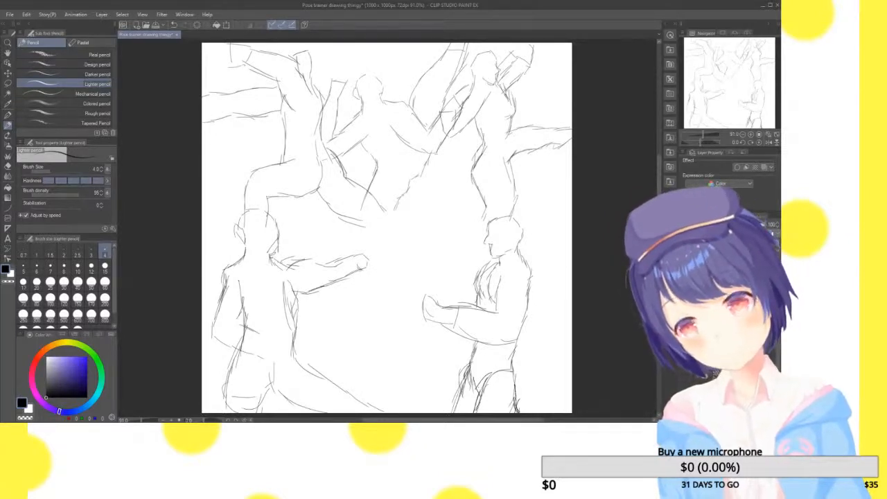
Save the combined pose drawing without any stray strokes and create a new 1920 x 1080 px illustration
{"action": "left_click_drag", "start_coordinate": [439, 233], "coordinate": [462, 266]}
{"action": "key", "text": "ctrl+z"}
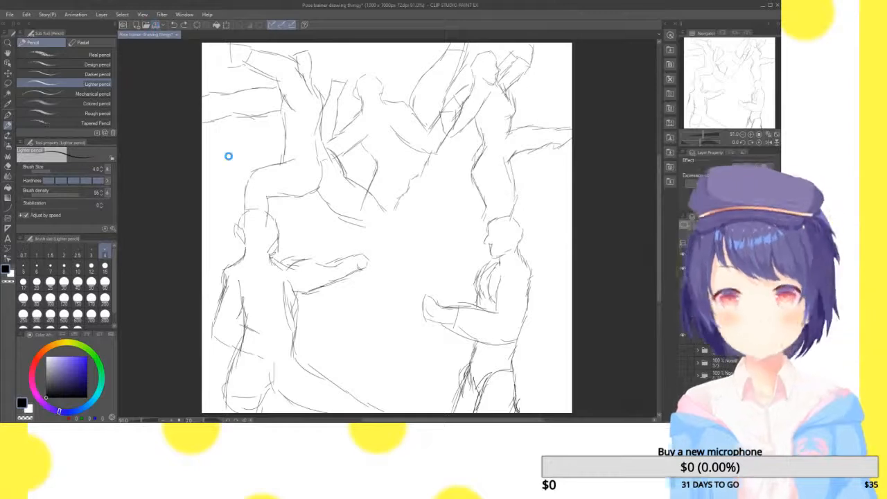
{"action": "key", "text": "ctrl+s"}
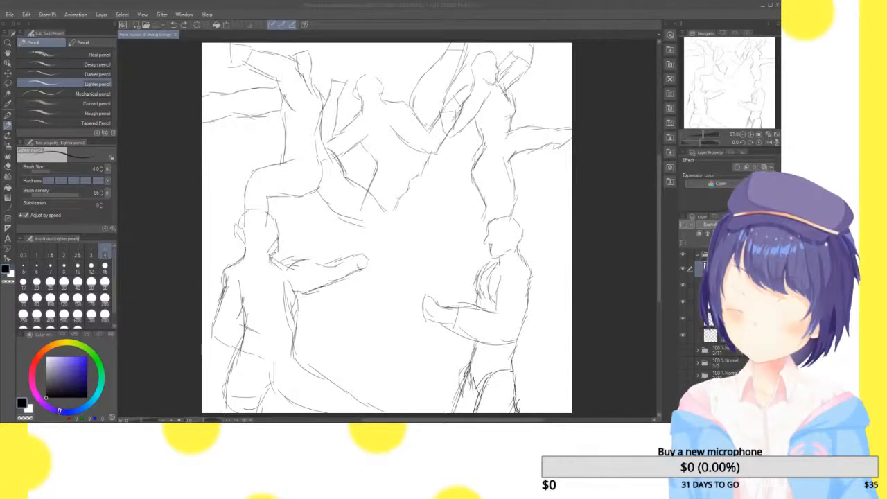
{"action": "key", "text": "Return"}
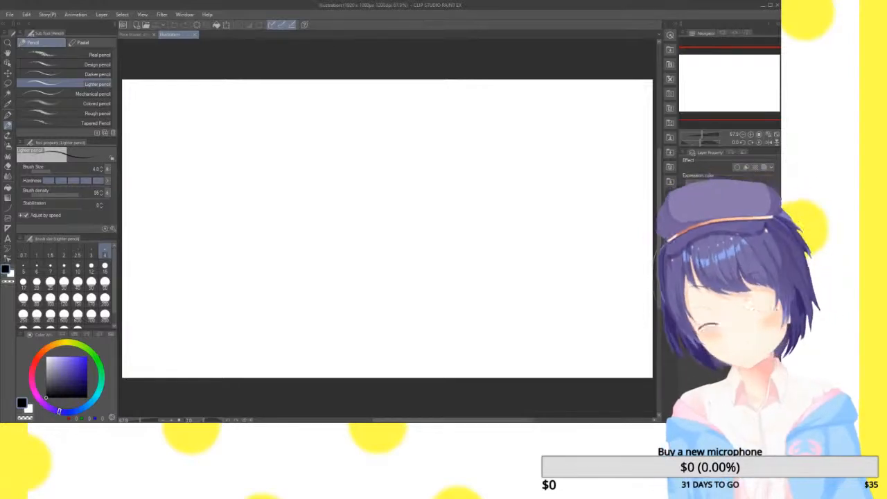
Try small head studies along the canvas's upper edge: a crossed oval on a vertical line and two circles with jaws
{"action": "left_click_drag", "start_coordinate": [161, 99], "coordinate": [160, 162]}
{"action": "left_click_drag", "start_coordinate": [150, 118], "coordinate": [176, 118]}
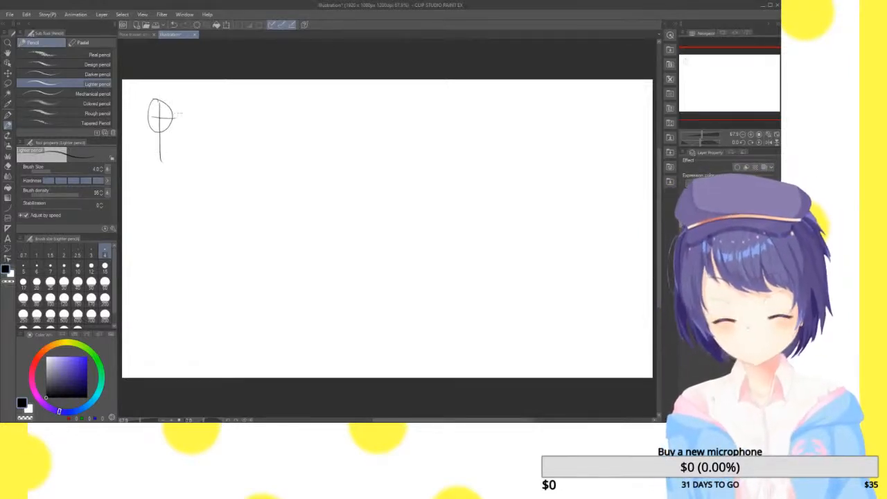
{"action": "left_click_drag", "start_coordinate": [223, 102], "coordinate": [219, 133]}
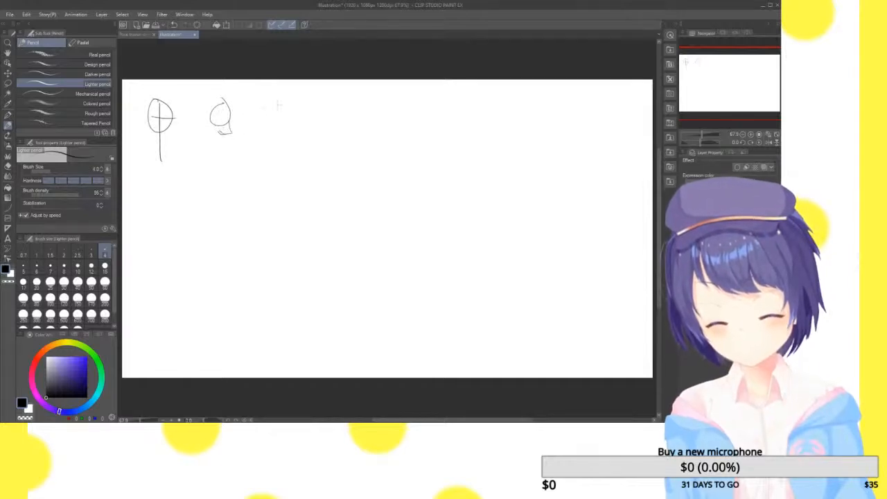
{"action": "mouse_move", "coordinate": [269, 101]}
{"action": "left_mouse_down"}
{"action": "mouse_move", "coordinate": [280, 121]}
{"action": "mouse_move", "coordinate": [271, 128]}
{"action": "left_mouse_up"}
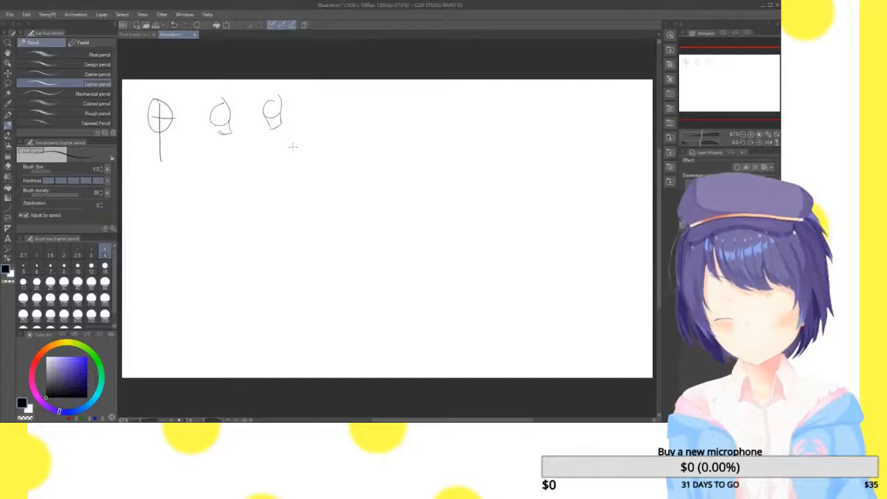
Undo all the small head studies and test marks to return to a blank canvas
{"action": "left_click_drag", "start_coordinate": [454, 146], "coordinate": [477, 119]}
{"action": "left_click_drag", "start_coordinate": [548, 145], "coordinate": [551, 147]}
{"action": "mouse_move", "coordinate": [475, 232]}
{"action": "left_mouse_down"}
{"action": "mouse_move", "coordinate": [463, 288]}
{"action": "mouse_move", "coordinate": [477, 234]}
{"action": "left_mouse_up"}
{"action": "left_click_drag", "start_coordinate": [561, 233], "coordinate": [573, 226]}
{"action": "key", "text": "ctrl+z"}
{"action": "key", "text": "ctrl+z"}
{"action": "key", "text": "ctrl+z"}
{"action": "key", "text": "ctrl+z"}
{"action": "key", "text": "ctrl+z"}
{"action": "key", "text": "ctrl+z"}
{"action": "key", "text": "ctrl+z"}
{"action": "key", "text": "ctrl+z"}
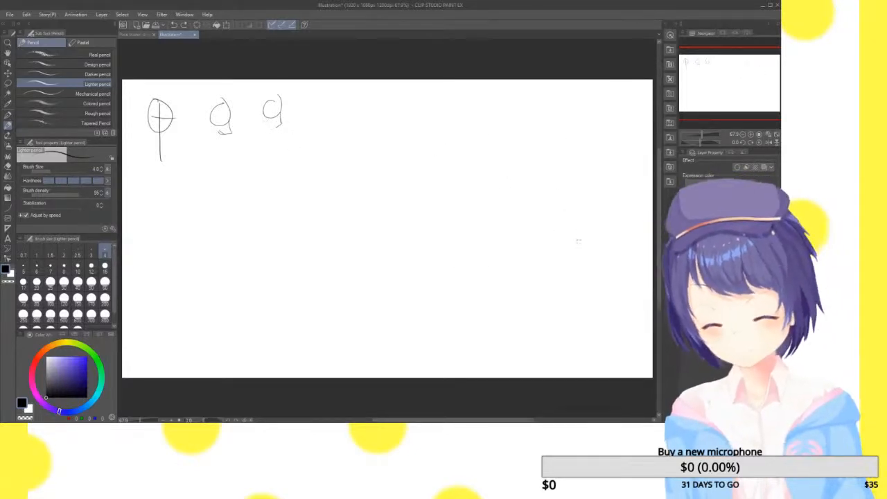
{"action": "key", "text": "ctrl+z"}
{"action": "key", "text": "ctrl+z"}
{"action": "key", "text": "ctrl+z"}
{"action": "key", "text": "ctrl+z"}
{"action": "key", "text": "ctrl+z"}
{"action": "key", "text": "ctrl+z"}
{"action": "key", "text": "ctrl+z"}
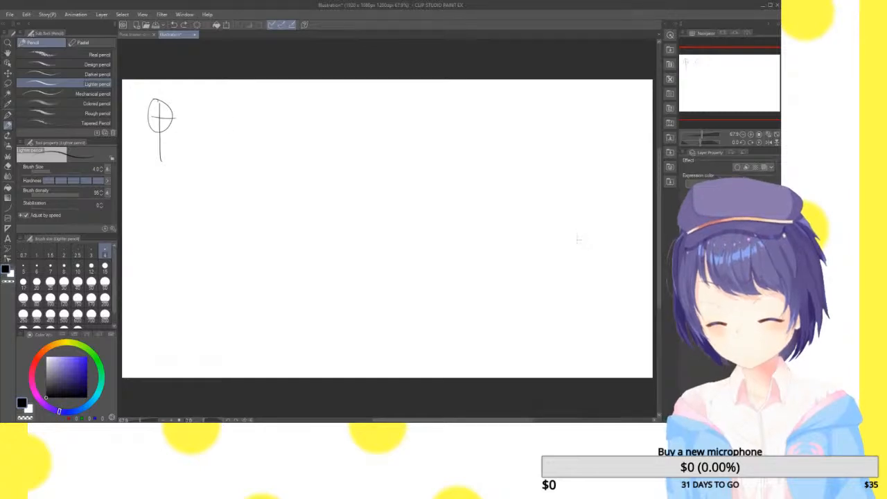
{"action": "key", "text": "ctrl+z"}
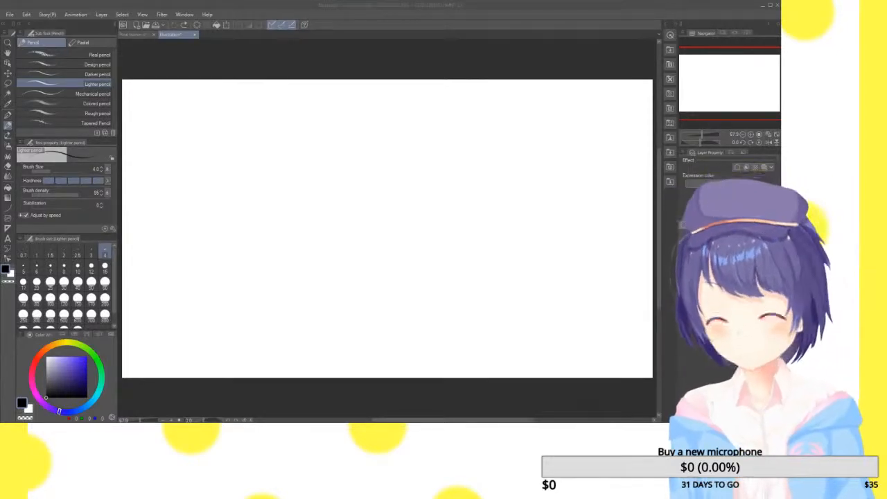
Draw a freehand oval head shape near the upper-left corner of the blank illustration, replacing a messy first attempt
{"action": "left_click", "coordinate": [709, 242]}
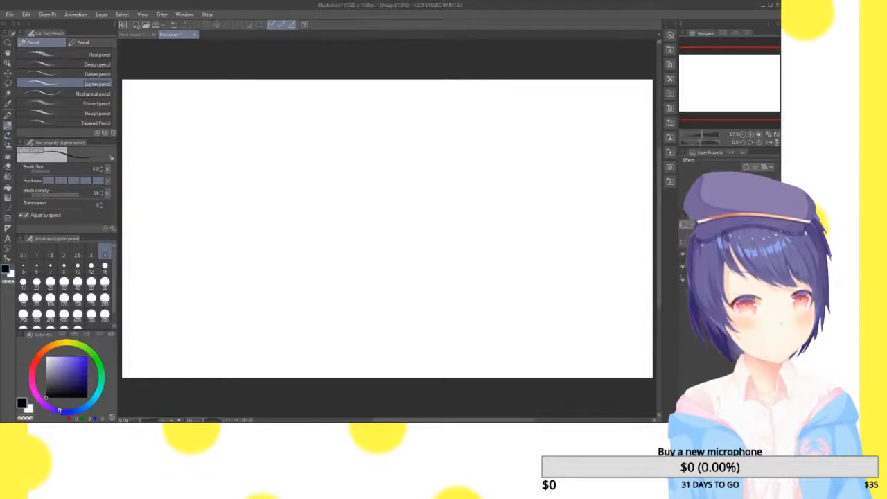
{"action": "left_click_drag", "start_coordinate": [727, 267], "coordinate": [728, 255]}
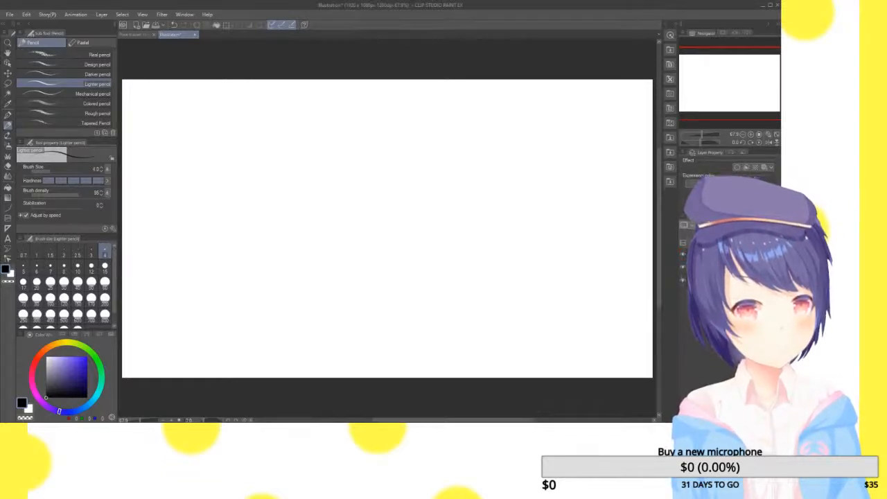
{"action": "left_click", "coordinate": [754, 136]}
{"action": "left_click_drag", "start_coordinate": [749, 112], "coordinate": [726, 102]}
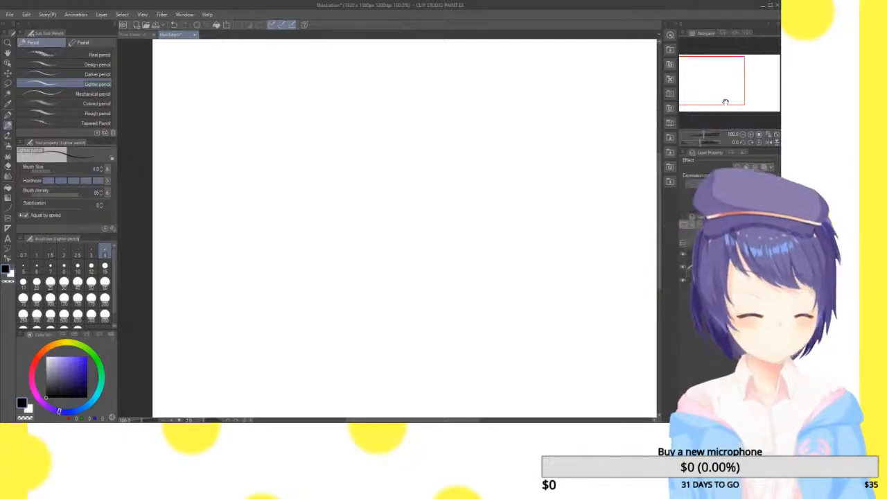
{"action": "left_click_drag", "start_coordinate": [722, 79], "coordinate": [721, 74]}
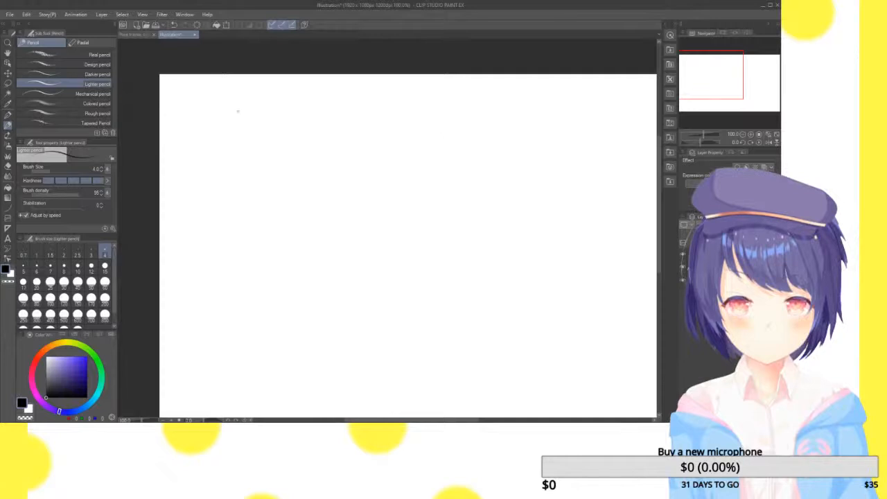
{"action": "mouse_move", "coordinate": [234, 108]}
{"action": "left_mouse_down"}
{"action": "mouse_move", "coordinate": [264, 103]}
{"action": "mouse_move", "coordinate": [302, 133]}
{"action": "left_mouse_up"}
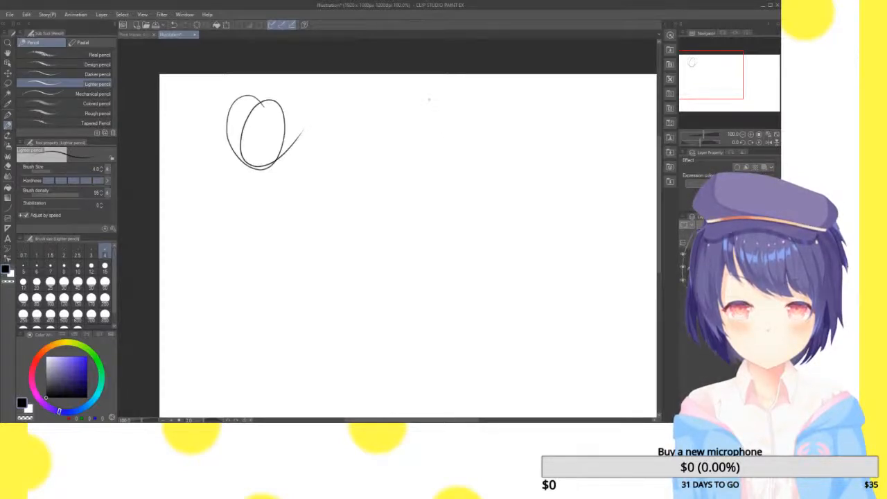
{"action": "key", "text": "ctrl+z"}
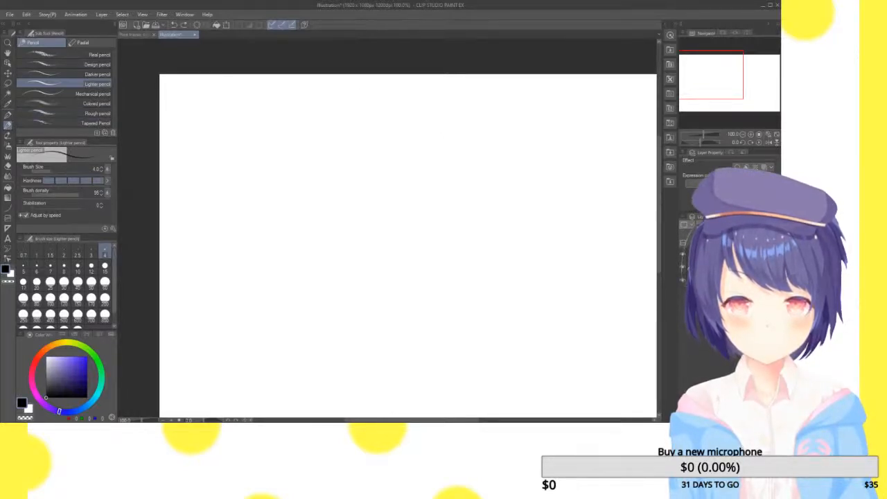
{"action": "left_click_drag", "start_coordinate": [244, 97], "coordinate": [208, 88]}
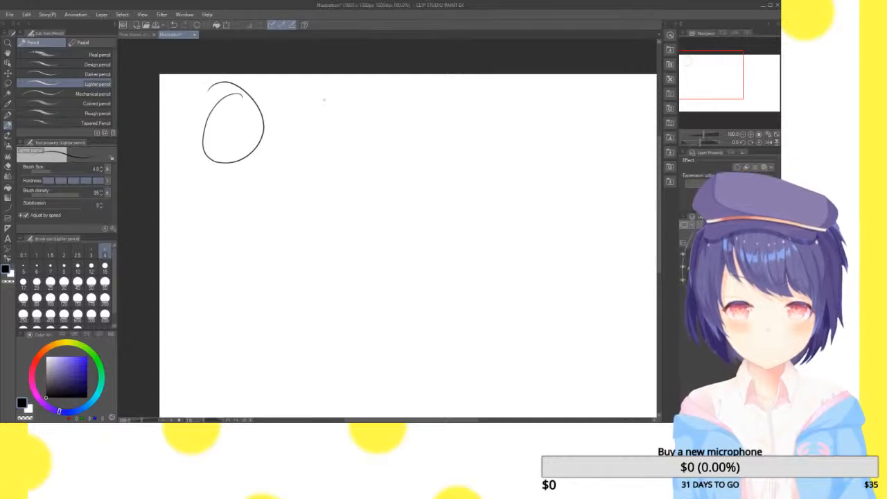
Undo the small oval head shape near the canvas's upper-left corner
{"action": "key", "text": "ctrl+t"}
{"action": "key", "text": "Escape"}
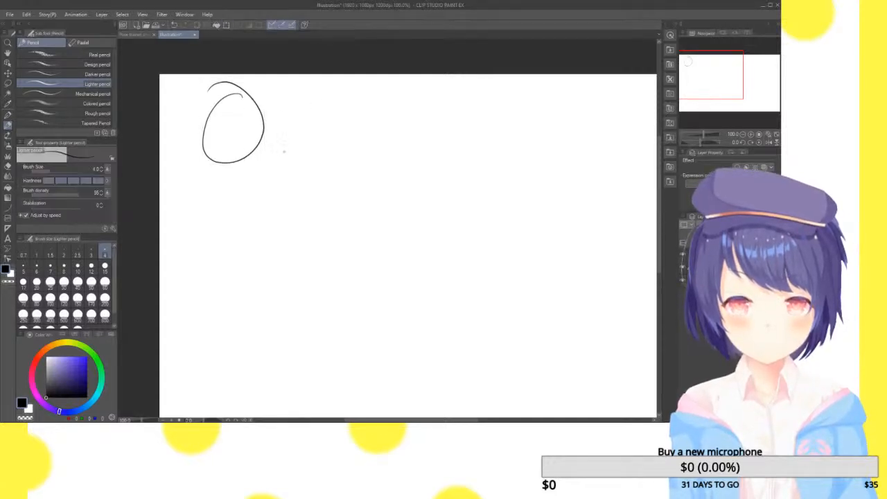
{"action": "key", "text": "ctrl+z"}
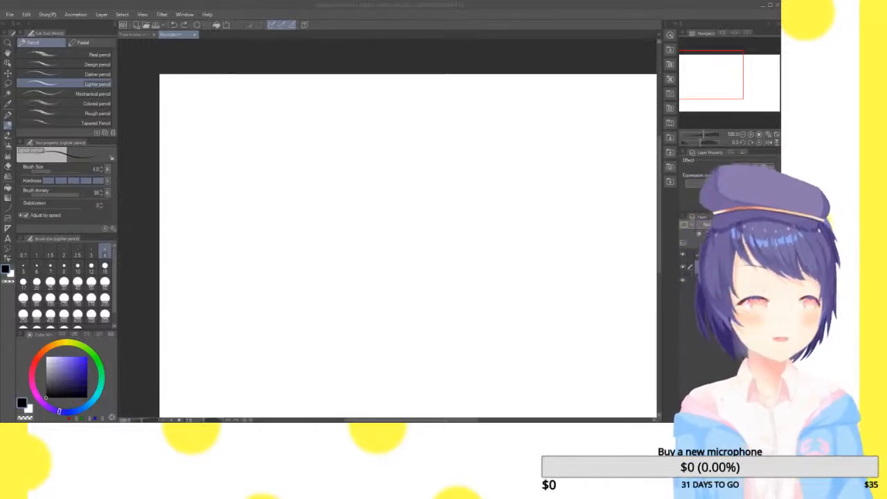
Draw a larger, slightly tilted freehand oval head shape in the canvas's upper-left area, undoing the rejected attempts
{"action": "mouse_move", "coordinate": [247, 91]}
{"action": "left_mouse_down"}
{"action": "mouse_move", "coordinate": [248, 168]}
{"action": "mouse_move", "coordinate": [226, 89]}
{"action": "mouse_move", "coordinate": [252, 103]}
{"action": "mouse_move", "coordinate": [225, 98]}
{"action": "left_mouse_up"}
{"action": "key", "text": "ctrl+z"}
{"action": "key", "text": "ctrl+z"}
{"action": "mouse_move", "coordinate": [284, 115]}
{"action": "left_mouse_down"}
{"action": "mouse_move", "coordinate": [233, 127]}
{"action": "mouse_move", "coordinate": [267, 102]}
{"action": "left_mouse_up"}
{"action": "key", "text": "ctrl+z"}
{"action": "mouse_move", "coordinate": [350, 112]}
{"action": "left_mouse_down"}
{"action": "mouse_move", "coordinate": [278, 98]}
{"action": "mouse_move", "coordinate": [362, 116]}
{"action": "mouse_move", "coordinate": [241, 162]}
{"action": "mouse_move", "coordinate": [302, 101]}
{"action": "mouse_move", "coordinate": [373, 123]}
{"action": "left_mouse_up"}
{"action": "key", "text": "ctrl+z"}
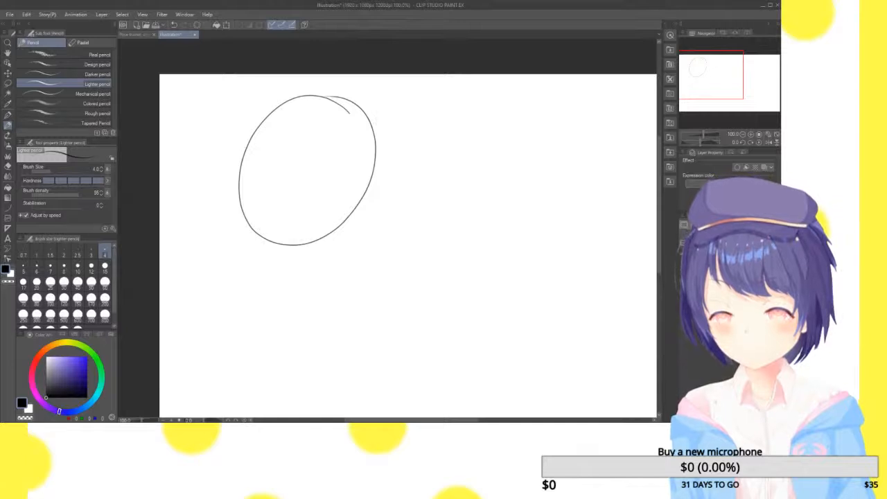
Transform the oval head shape by squashing it slightly in height, and apply the change
{"action": "left_click", "coordinate": [753, 134]}
{"action": "left_click_drag", "start_coordinate": [718, 76], "coordinate": [717, 74]}
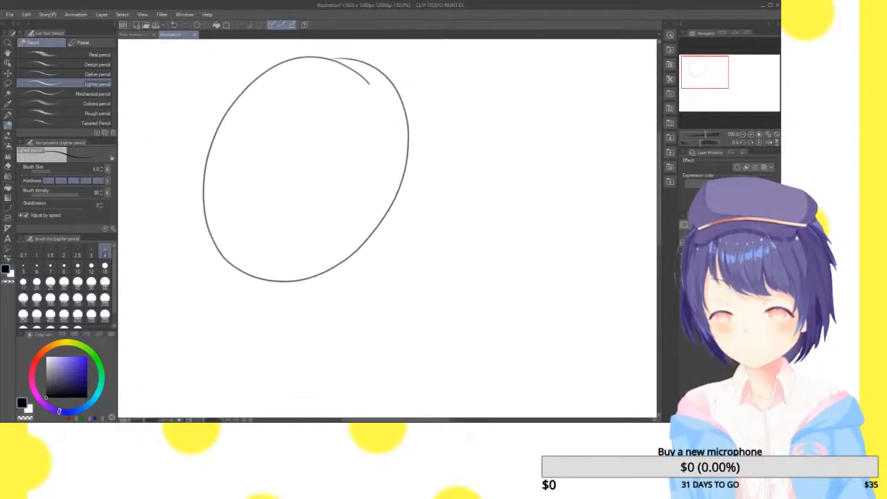
{"action": "key", "text": "ctrl+t"}
{"action": "left_click_drag", "start_coordinate": [307, 55], "coordinate": [304, 86]}
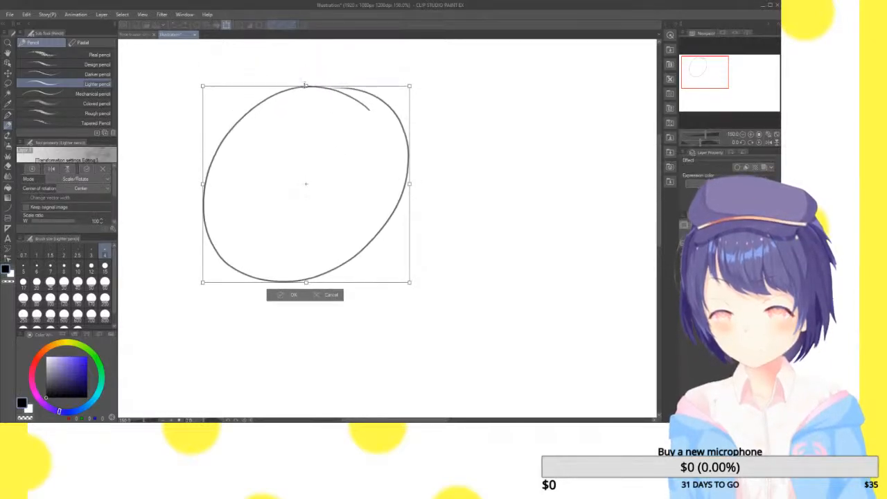
{"action": "left_click_drag", "start_coordinate": [375, 143], "coordinate": [374, 129]}
{"action": "left_click", "coordinate": [290, 281]}
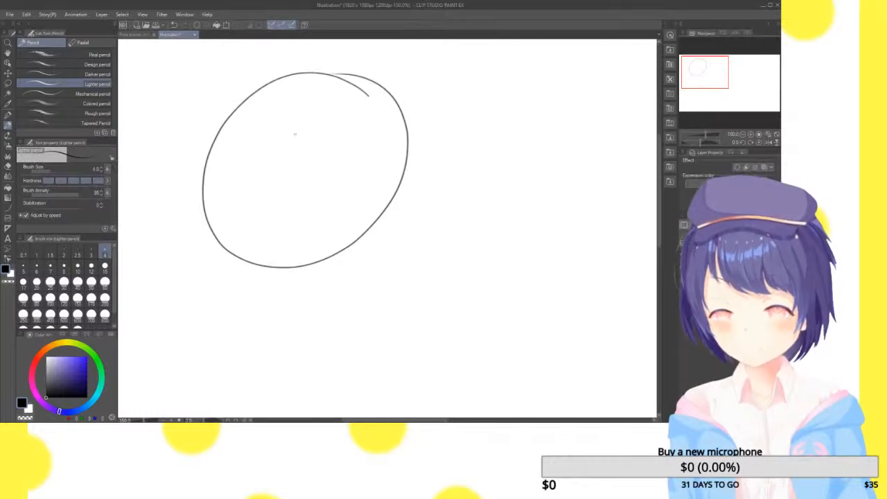
Draw a vertical centre line from the oval's upper edge to well below its lower edge, replacing a first attempt
{"action": "left_click_drag", "start_coordinate": [300, 73], "coordinate": [298, 352]}
{"action": "scroll", "coordinate": [309, 290], "scroll_direction": "down", "scroll_amount": 4}
{"action": "scroll", "coordinate": [340, 251], "scroll_direction": "up", "scroll_amount": 8}
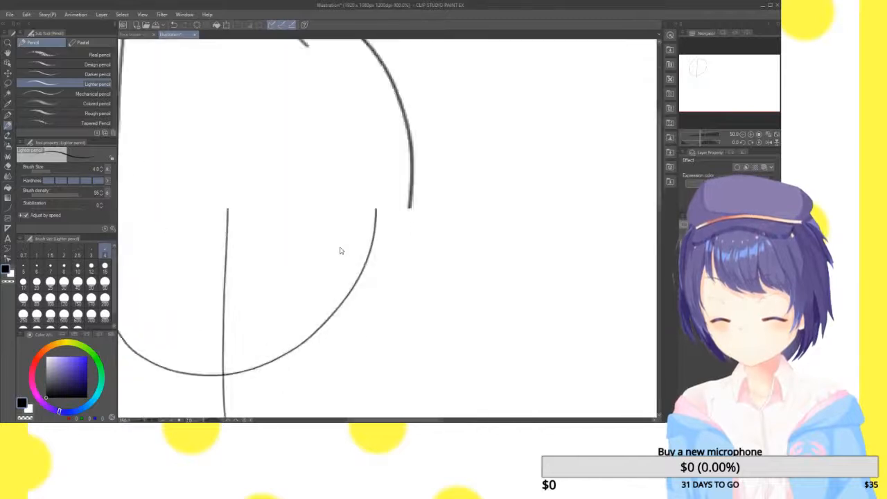
{"action": "scroll", "coordinate": [721, 72], "scroll_direction": "down", "scroll_amount": 2}
{"action": "left_click_drag", "start_coordinate": [712, 67], "coordinate": [702, 75]}
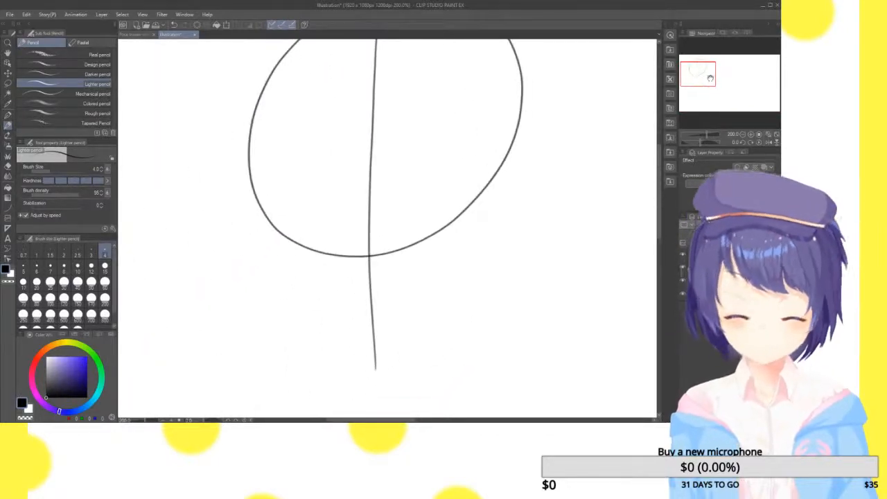
{"action": "key", "text": "ctrl+z"}
{"action": "left_click_drag", "start_coordinate": [707, 75], "coordinate": [708, 71]}
{"action": "left_click_drag", "start_coordinate": [353, 59], "coordinate": [358, 418]}
Draw a straight, level horizontal guideline across the middle of the oval from edge to edge, undoing the rejected attempts
{"action": "left_click_drag", "start_coordinate": [224, 201], "coordinate": [495, 187]}
{"action": "key", "text": "ctrl+z"}
{"action": "left_click_drag", "start_coordinate": [225, 200], "coordinate": [495, 186]}
{"action": "key", "text": "ctrl+z"}
{"action": "left_click_drag", "start_coordinate": [219, 197], "coordinate": [499, 181]}
{"action": "key", "text": "ctrl+z"}
{"action": "left_click_drag", "start_coordinate": [226, 197], "coordinate": [527, 175]}
{"action": "key", "text": "ctrl+z"}
{"action": "left_click_drag", "start_coordinate": [226, 198], "coordinate": [491, 198]}
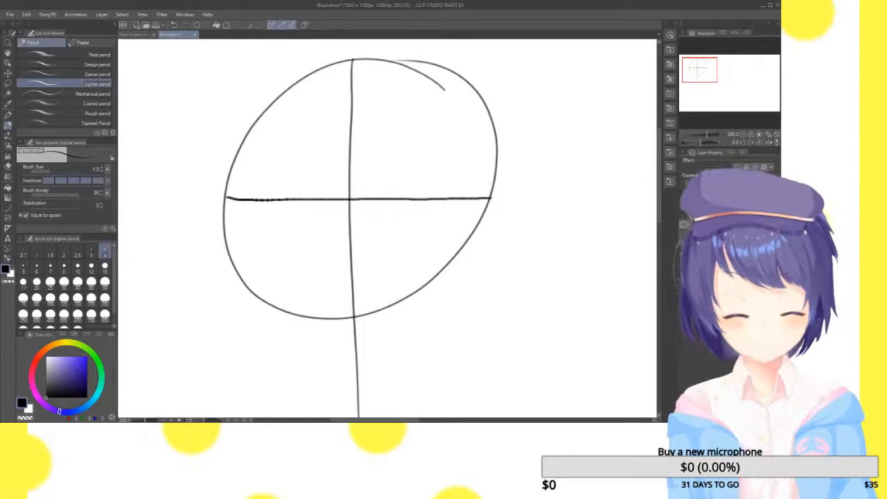
Add three roughly parallel horizontal guidelines across the lower half of the oval, redrawing the lowest one until it is level
{"action": "left_click_drag", "start_coordinate": [229, 256], "coordinate": [467, 248]}
{"action": "left_click_drag", "start_coordinate": [223, 228], "coordinate": [462, 221]}
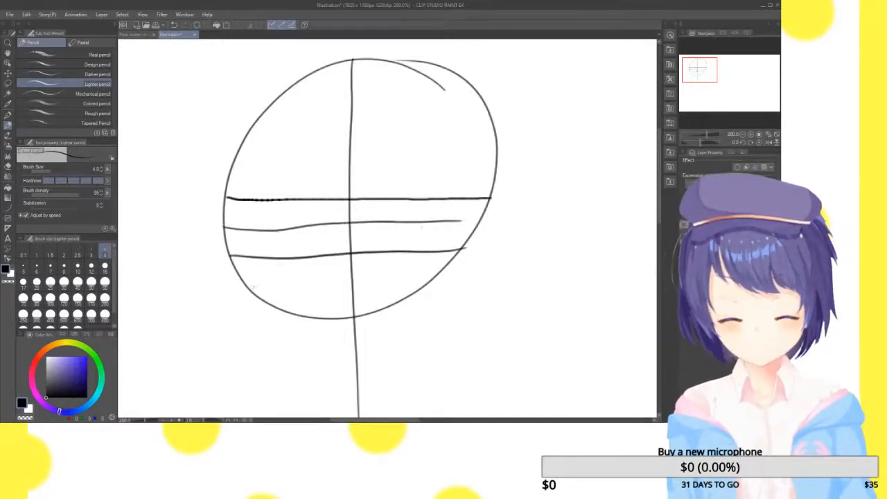
{"action": "left_click_drag", "start_coordinate": [250, 291], "coordinate": [428, 291]}
{"action": "key", "text": "ctrl+z"}
{"action": "left_click_drag", "start_coordinate": [248, 287], "coordinate": [425, 276]}
{"action": "key", "text": "ctrl+z"}
{"action": "left_click_drag", "start_coordinate": [246, 287], "coordinate": [421, 285]}
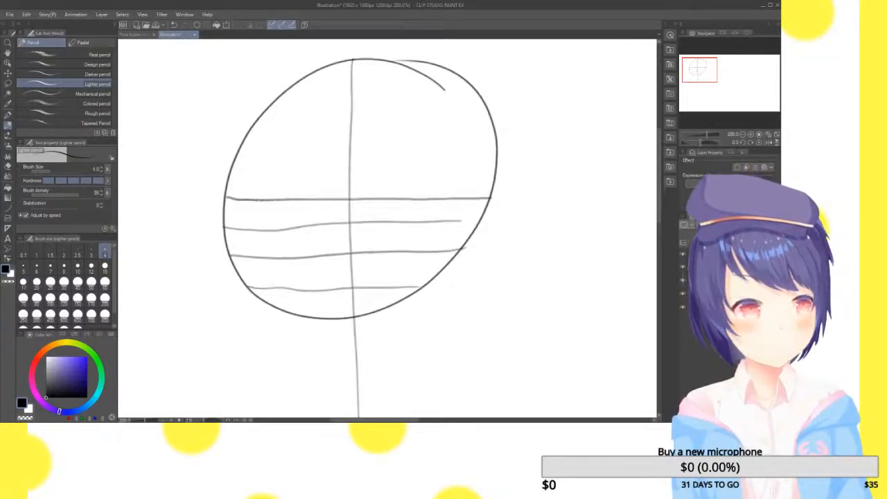
Sketch an angular jaw with overlapping strokes from both sides of the oval down to a pointed chin on the centre line
{"action": "left_click_drag", "start_coordinate": [705, 72], "coordinate": [703, 76]}
{"action": "left_click", "coordinate": [750, 134]}
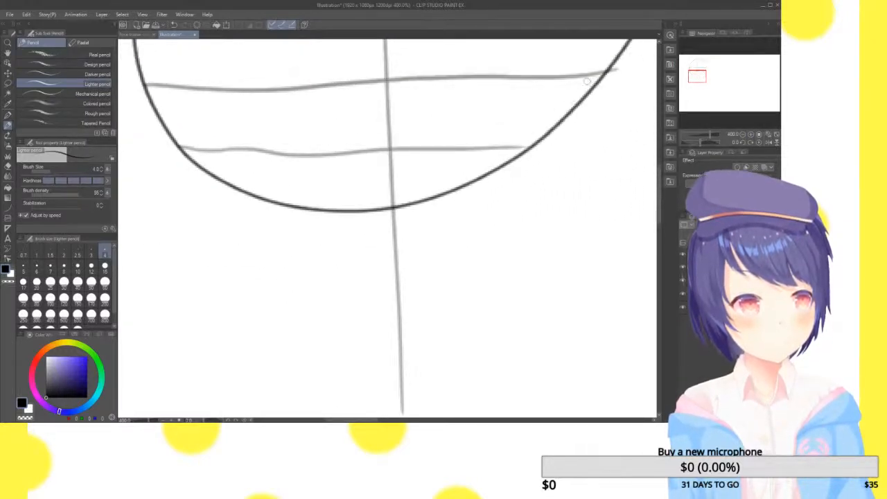
{"action": "left_click_drag", "start_coordinate": [611, 61], "coordinate": [553, 165]}
{"action": "left_click_drag", "start_coordinate": [596, 97], "coordinate": [531, 209]}
{"action": "left_click_drag", "start_coordinate": [558, 157], "coordinate": [494, 237]}
{"action": "left_click_drag", "start_coordinate": [546, 188], "coordinate": [451, 270]}
{"action": "left_click_drag", "start_coordinate": [529, 206], "coordinate": [422, 301]}
{"action": "mouse_move", "coordinate": [490, 240]}
{"action": "left_mouse_down"}
{"action": "mouse_move", "coordinate": [398, 312]}
{"action": "mouse_move", "coordinate": [353, 280]}
{"action": "left_mouse_up"}
{"action": "mouse_move", "coordinate": [277, 216]}
{"action": "left_mouse_down"}
{"action": "mouse_move", "coordinate": [367, 285]}
{"action": "mouse_move", "coordinate": [288, 233]}
{"action": "mouse_move", "coordinate": [209, 124]}
{"action": "mouse_move", "coordinate": [273, 217]}
{"action": "left_mouse_up"}
{"action": "mouse_move", "coordinate": [235, 178]}
{"action": "left_mouse_down"}
{"action": "mouse_move", "coordinate": [310, 249]}
{"action": "mouse_move", "coordinate": [298, 239]}
{"action": "left_mouse_up"}
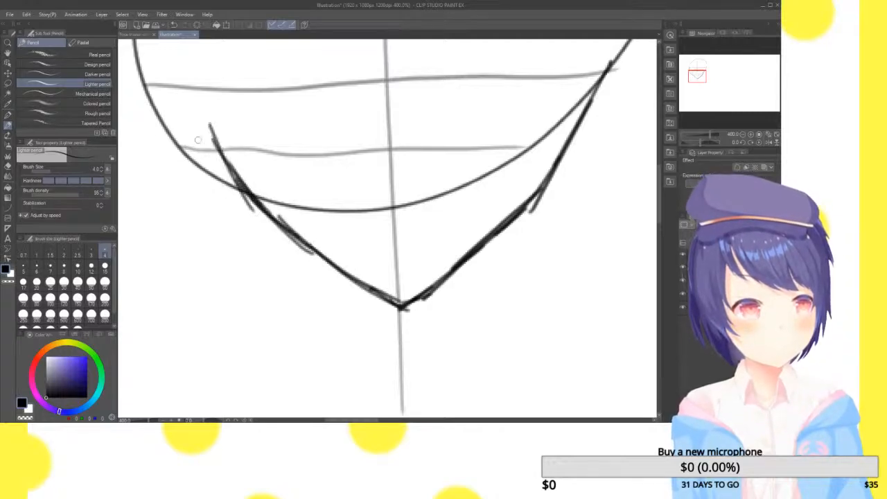
{"action": "left_click_drag", "start_coordinate": [197, 139], "coordinate": [279, 236]}
{"action": "mouse_move", "coordinate": [710, 80]}
{"action": "left_mouse_down"}
{"action": "mouse_move", "coordinate": [709, 70]}
{"action": "mouse_move", "coordinate": [709, 78]}
{"action": "left_mouse_up"}
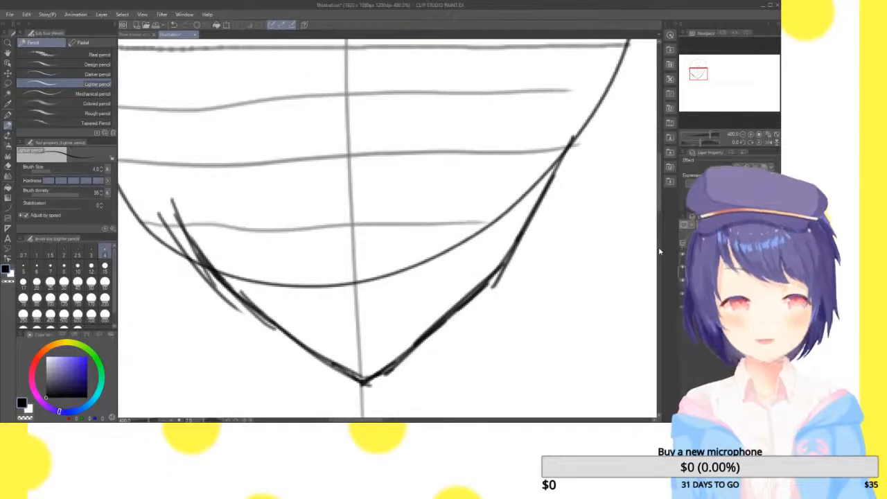
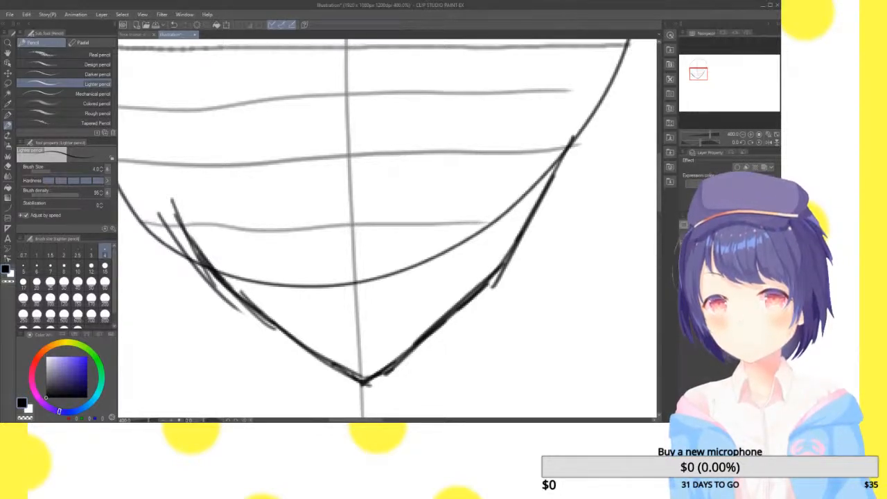
Scale the head sketch down to about half its size and place it at the canvas's upper edge, near its upper-left corner
{"action": "mouse_move", "coordinate": [702, 73]}
{"action": "left_mouse_down"}
{"action": "mouse_move", "coordinate": [700, 81]}
{"action": "mouse_move", "coordinate": [700, 71]}
{"action": "left_mouse_up"}
{"action": "left_click", "coordinate": [684, 267]}
{"action": "left_click", "coordinate": [684, 267]}
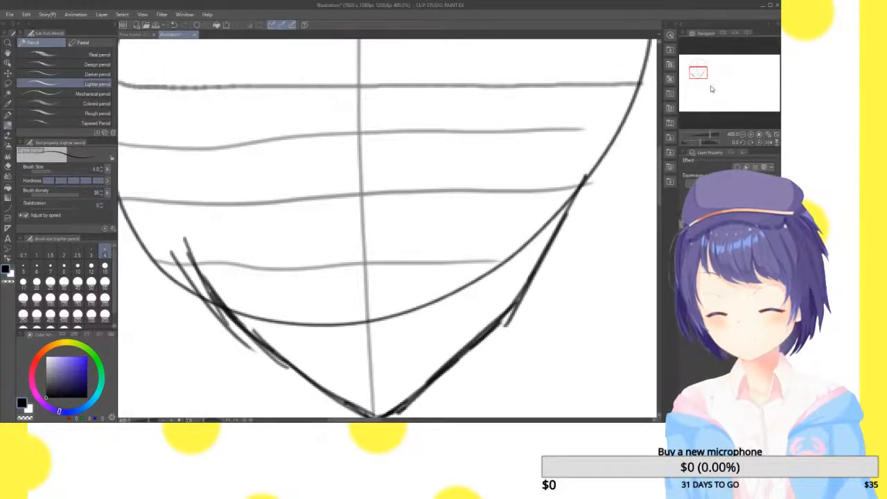
{"action": "left_click", "coordinate": [766, 133]}
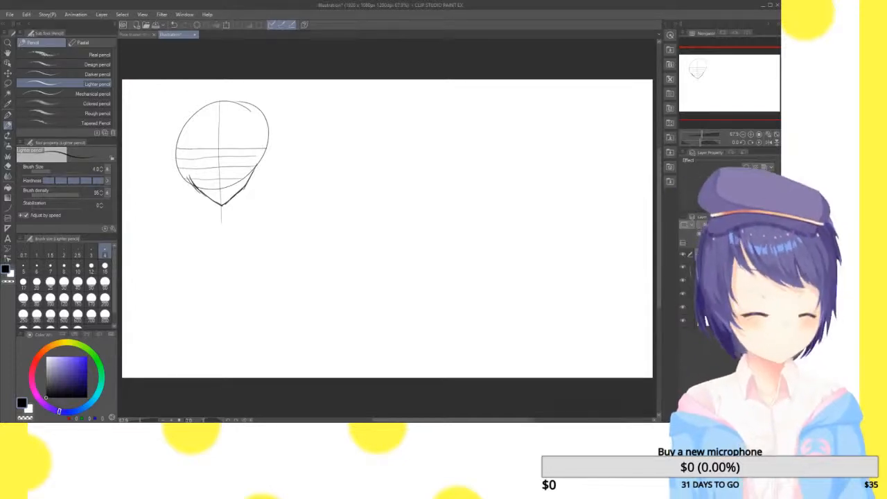
{"action": "key", "text": "ctrl+t"}
{"action": "left_click_drag", "start_coordinate": [269, 224], "coordinate": [217, 142]}
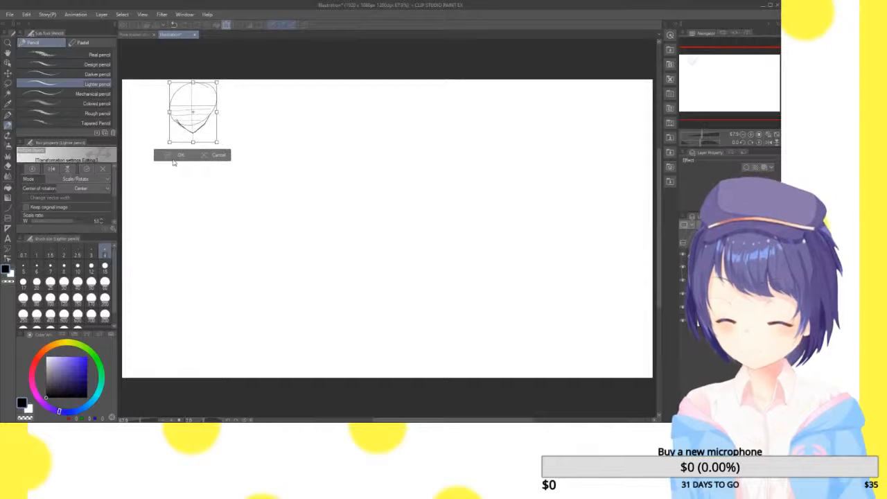
{"action": "left_click", "coordinate": [174, 156]}
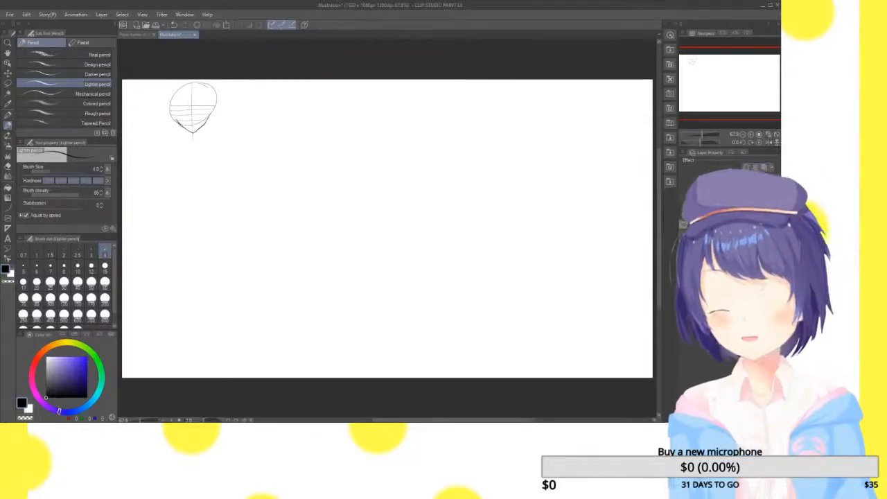
Draw a long vertical spine line down from the chin, about three head widths long, redoing the rejected strokes
{"action": "left_click", "coordinate": [727, 267]}
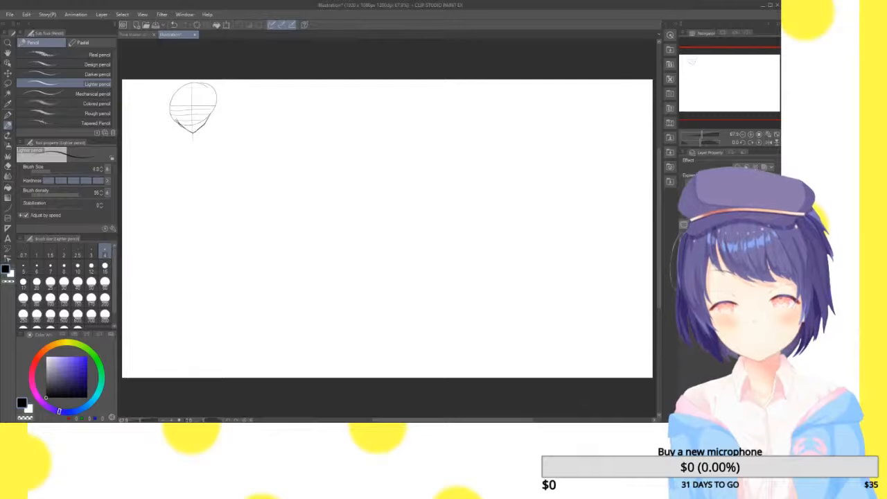
{"action": "left_click_drag", "start_coordinate": [753, 103], "coordinate": [732, 94]}
{"action": "left_click_drag", "start_coordinate": [276, 130], "coordinate": [273, 205]}
{"action": "key", "text": "ctrl+z"}
{"action": "mouse_move", "coordinate": [276, 131]}
{"action": "left_mouse_down"}
{"action": "mouse_move", "coordinate": [278, 242]}
{"action": "mouse_move", "coordinate": [273, 231]}
{"action": "left_mouse_up"}
{"action": "key", "text": "ctrl+z"}
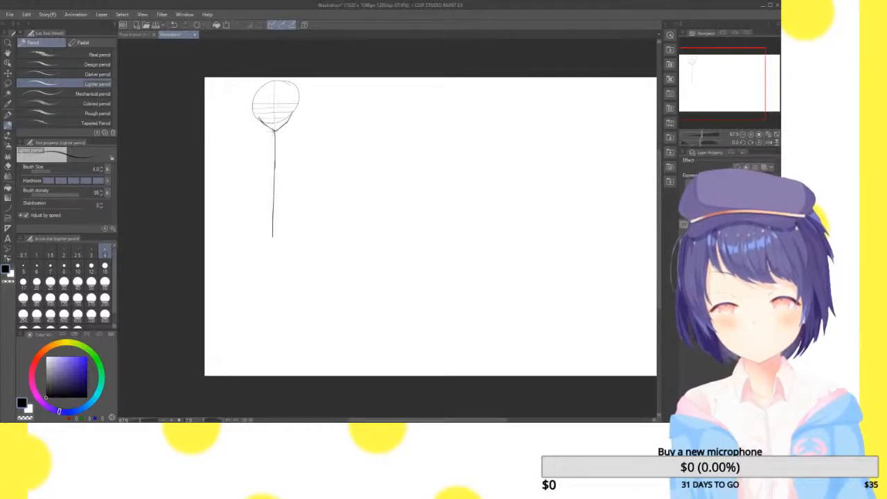
Draw a horizontal shoulder line just below the chin, slightly wider than the head, with a joint circle at each end
{"action": "left_click_drag", "start_coordinate": [247, 139], "coordinate": [308, 138]}
{"action": "key", "text": "ctrl+z"}
{"action": "mouse_move", "coordinate": [248, 140]}
{"action": "left_mouse_down"}
{"action": "mouse_move", "coordinate": [314, 135]}
{"action": "mouse_move", "coordinate": [248, 148]}
{"action": "mouse_move", "coordinate": [254, 128]}
{"action": "mouse_move", "coordinate": [306, 129]}
{"action": "left_mouse_up"}
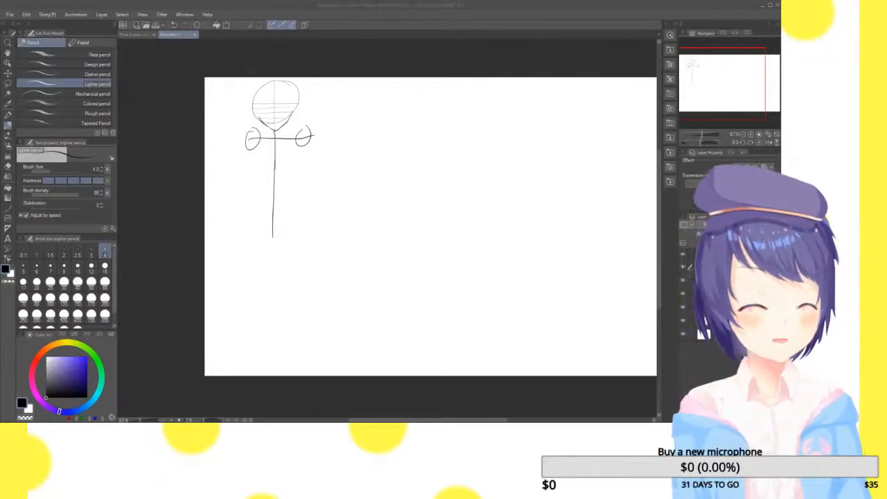
Sketch a side-view desk with a thick top and two straight legs in the blank upper-right area of the canvas
{"action": "left_click", "coordinate": [736, 76]}
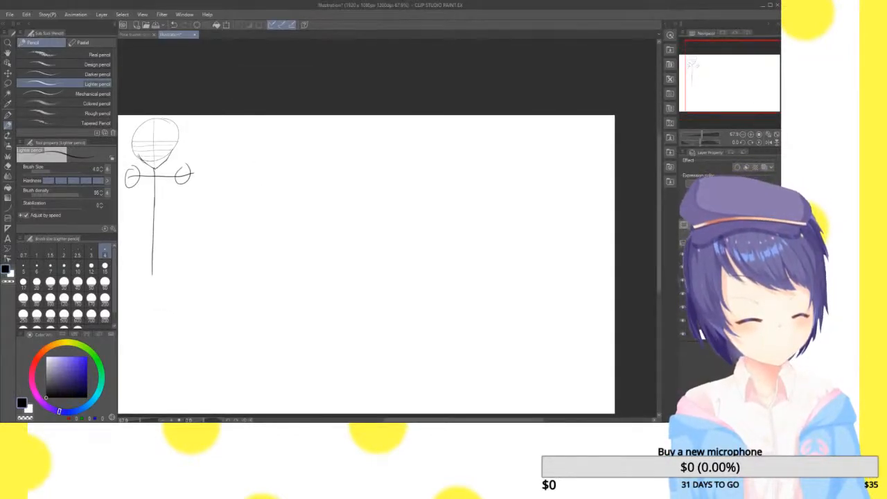
{"action": "left_click", "coordinate": [752, 134]}
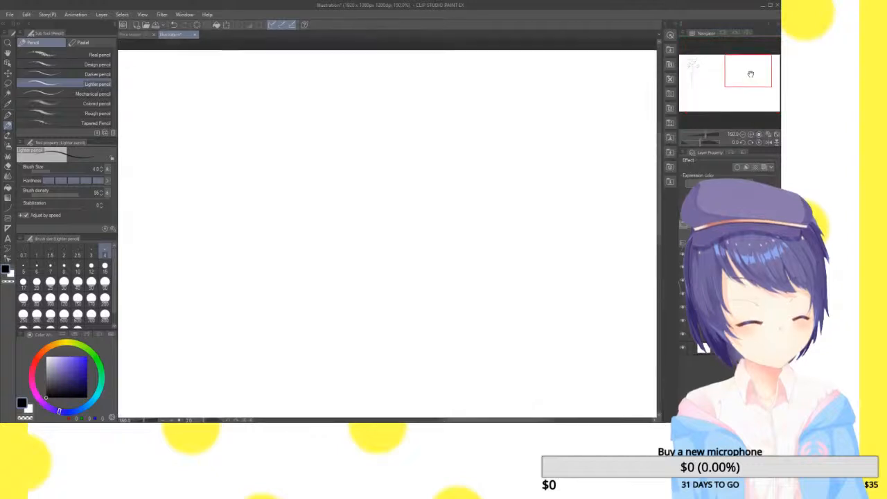
{"action": "left_click_drag", "start_coordinate": [763, 84], "coordinate": [755, 90]}
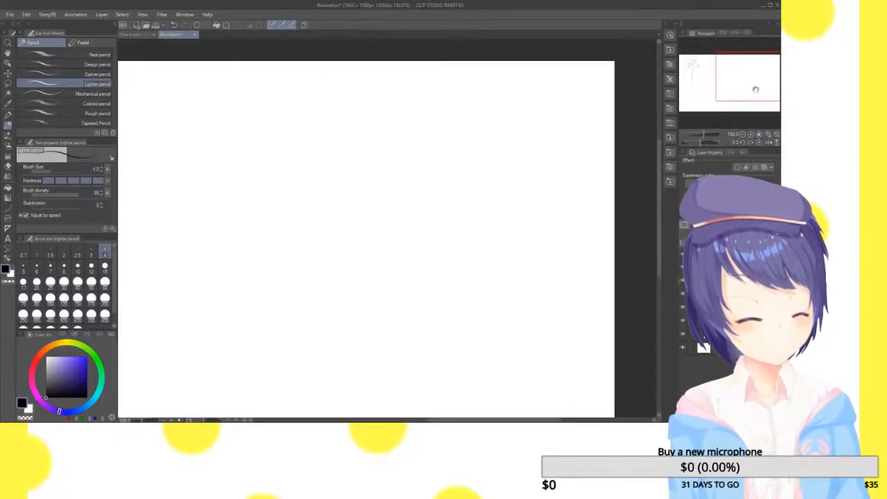
{"action": "left_click_drag", "start_coordinate": [431, 183], "coordinate": [531, 178]}
{"action": "left_click_drag", "start_coordinate": [540, 137], "coordinate": [542, 61]}
{"action": "key", "text": "ctrl+z"}
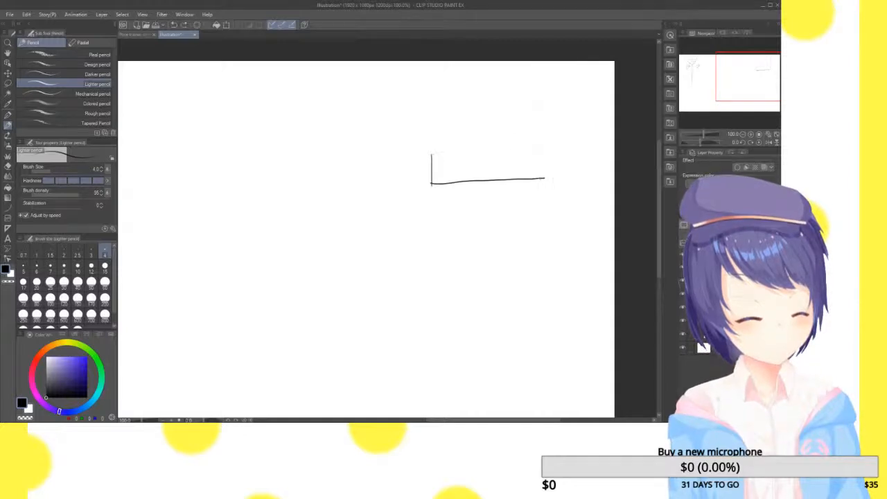
{"action": "left_click_drag", "start_coordinate": [431, 156], "coordinate": [529, 144]}
{"action": "mouse_move", "coordinate": [545, 174]}
{"action": "left_mouse_down"}
{"action": "mouse_move", "coordinate": [542, 281]}
{"action": "mouse_move", "coordinate": [528, 235]}
{"action": "mouse_move", "coordinate": [544, 297]}
{"action": "left_mouse_up"}
{"action": "left_click_drag", "start_coordinate": [435, 179], "coordinate": [435, 250]}
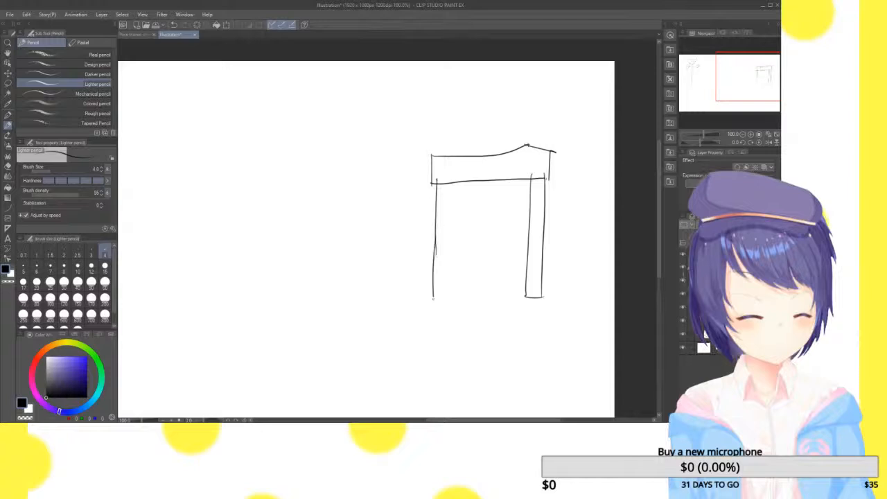
{"action": "left_click_drag", "start_coordinate": [456, 182], "coordinate": [446, 322]}
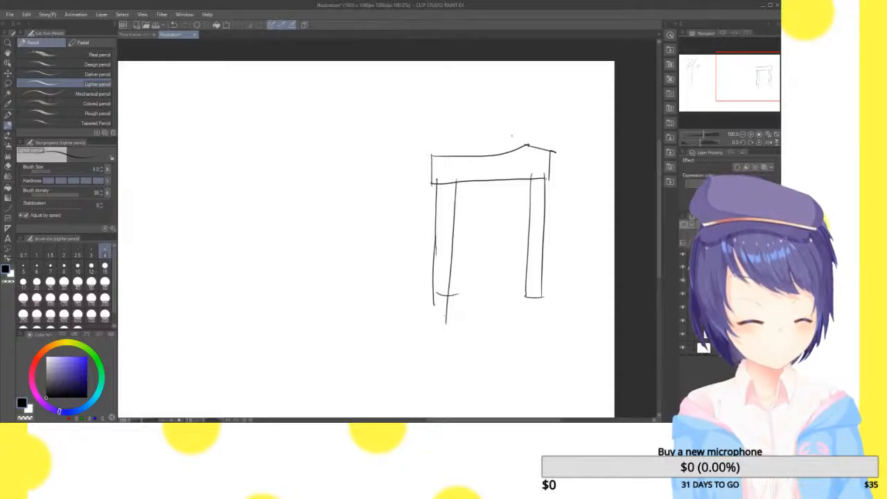
Add a low box at the desk's rear edge with a narrow upright monitor standing on it
{"action": "left_click_drag", "start_coordinate": [505, 128], "coordinate": [506, 155]}
{"action": "left_click_drag", "start_coordinate": [502, 151], "coordinate": [552, 150]}
{"action": "left_click_drag", "start_coordinate": [506, 129], "coordinate": [555, 129]}
{"action": "mouse_move", "coordinate": [530, 62]}
{"action": "left_mouse_down"}
{"action": "mouse_move", "coordinate": [527, 130]}
{"action": "mouse_move", "coordinate": [552, 61]}
{"action": "left_mouse_up"}
{"action": "left_click_drag", "start_coordinate": [551, 62], "coordinate": [545, 130]}
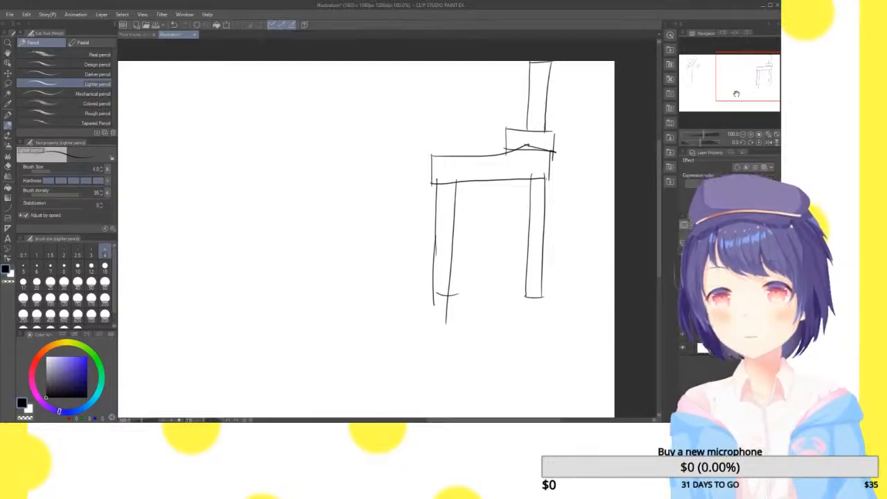
Draw a small square camera in front of the monitor with an arrow pointing away from it over the desk
{"action": "left_click", "coordinate": [752, 134]}
{"action": "left_click_drag", "start_coordinate": [741, 79], "coordinate": [757, 70]}
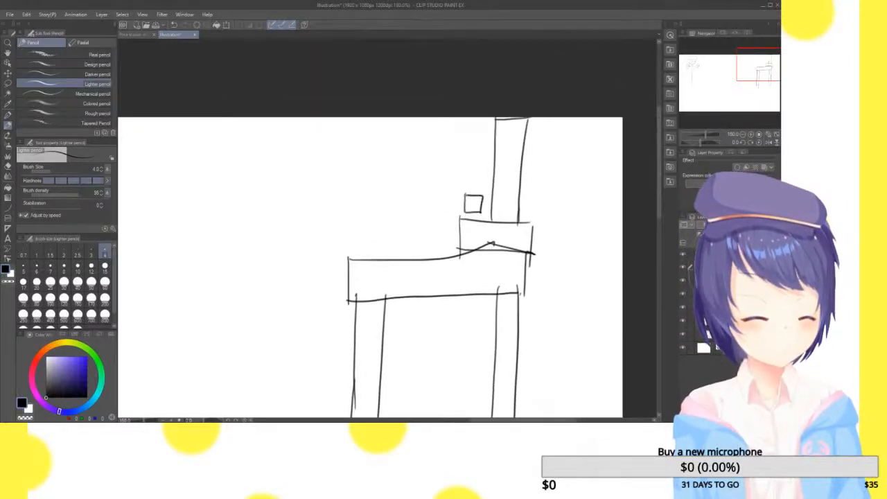
{"action": "mouse_move", "coordinate": [464, 202]}
{"action": "left_mouse_down"}
{"action": "mouse_move", "coordinate": [380, 178]}
{"action": "mouse_move", "coordinate": [393, 195]}
{"action": "left_mouse_up"}
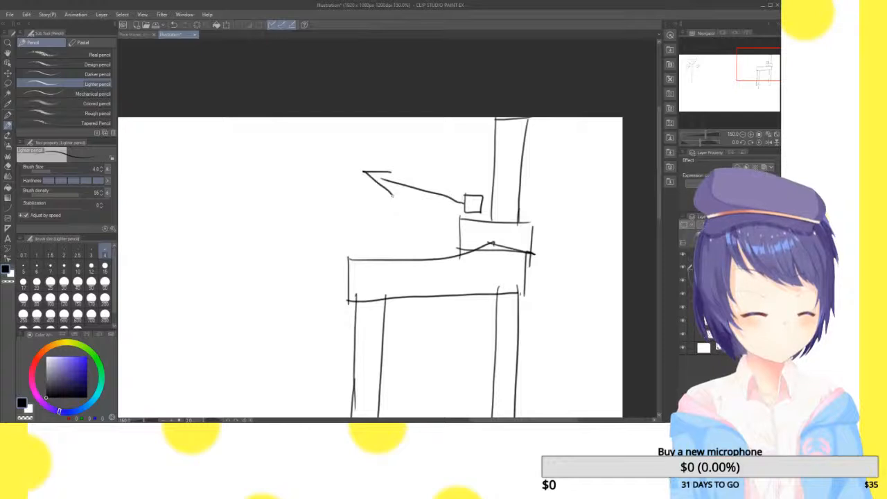
Sketch a simple side-view chair with a tall back, seat and legs in front of the desk
{"action": "left_click_drag", "start_coordinate": [739, 79], "coordinate": [727, 81]}
{"action": "mouse_move", "coordinate": [326, 105]}
{"action": "left_mouse_down"}
{"action": "mouse_move", "coordinate": [323, 285]}
{"action": "mouse_move", "coordinate": [343, 305]}
{"action": "mouse_move", "coordinate": [488, 297]}
{"action": "left_mouse_up"}
{"action": "left_click_drag", "start_coordinate": [322, 305], "coordinate": [327, 417]}
{"action": "left_click_drag", "start_coordinate": [489, 291], "coordinate": [468, 408]}
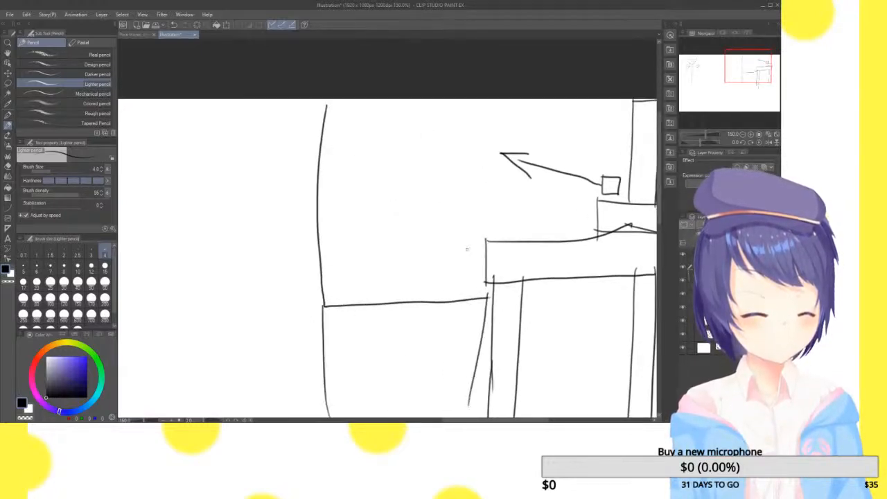
Draw a seated stick figure on the chair with an oval head, bent legs and two short raised arms
{"action": "mouse_move", "coordinate": [428, 120]}
{"action": "left_mouse_down"}
{"action": "mouse_move", "coordinate": [425, 173]}
{"action": "mouse_move", "coordinate": [429, 121]}
{"action": "left_mouse_up"}
{"action": "mouse_move", "coordinate": [420, 174]}
{"action": "left_mouse_down"}
{"action": "mouse_move", "coordinate": [421, 271]}
{"action": "mouse_move", "coordinate": [494, 290]}
{"action": "mouse_move", "coordinate": [492, 377]}
{"action": "left_mouse_up"}
{"action": "mouse_move", "coordinate": [421, 276]}
{"action": "left_mouse_down"}
{"action": "mouse_move", "coordinate": [490, 303]}
{"action": "mouse_move", "coordinate": [484, 388]}
{"action": "left_mouse_up"}
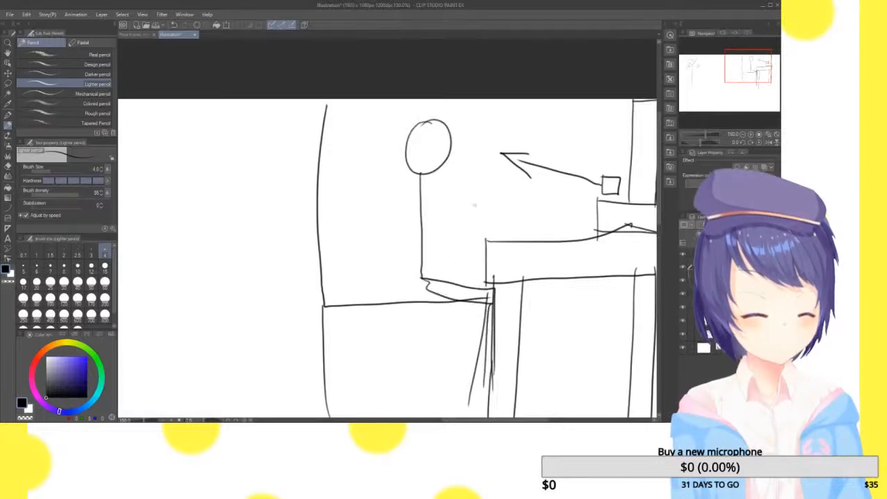
{"action": "left_click_drag", "start_coordinate": [432, 187], "coordinate": [450, 171]}
{"action": "left_click_drag", "start_coordinate": [419, 197], "coordinate": [395, 166]}
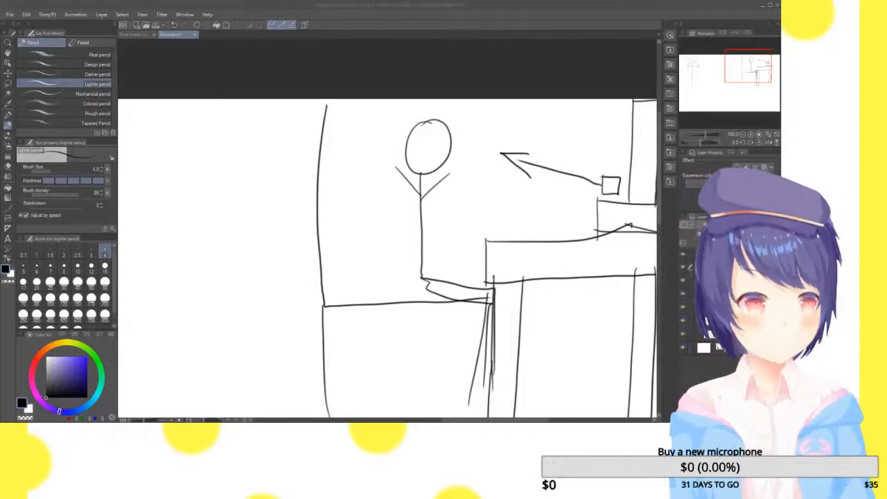
Try a long arrow from the figure's head to the monitor, undo it and keep both of the figure's arms
{"action": "left_click_drag", "start_coordinate": [736, 76], "coordinate": [754, 74]}
{"action": "mouse_move", "coordinate": [269, 143]}
{"action": "left_mouse_down"}
{"action": "mouse_move", "coordinate": [422, 137]}
{"action": "mouse_move", "coordinate": [400, 157]}
{"action": "left_mouse_up"}
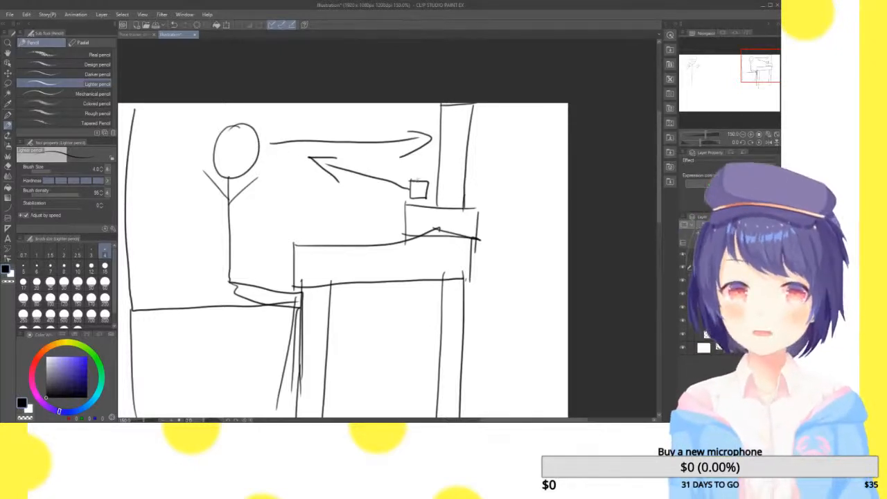
{"action": "key", "text": "ctrl+z"}
{"action": "key", "text": "ctrl+z"}
{"action": "key", "text": "ctrl+z"}
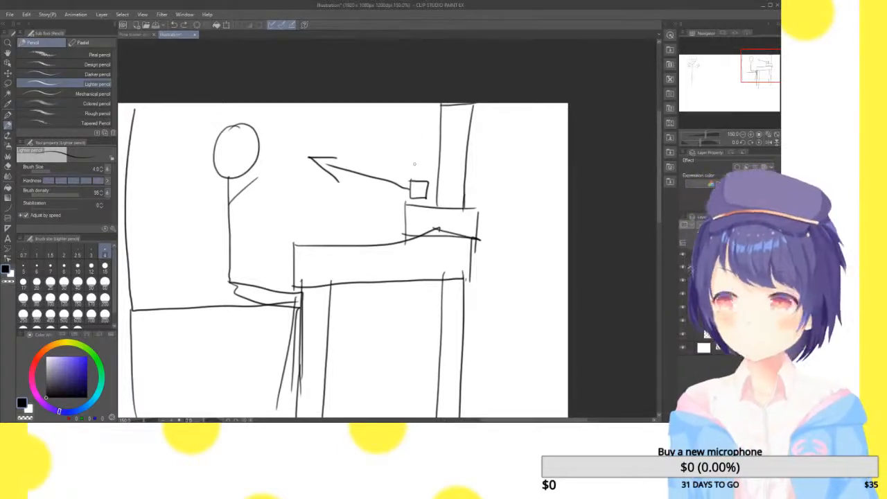
{"action": "key", "text": "ctrl+y"}
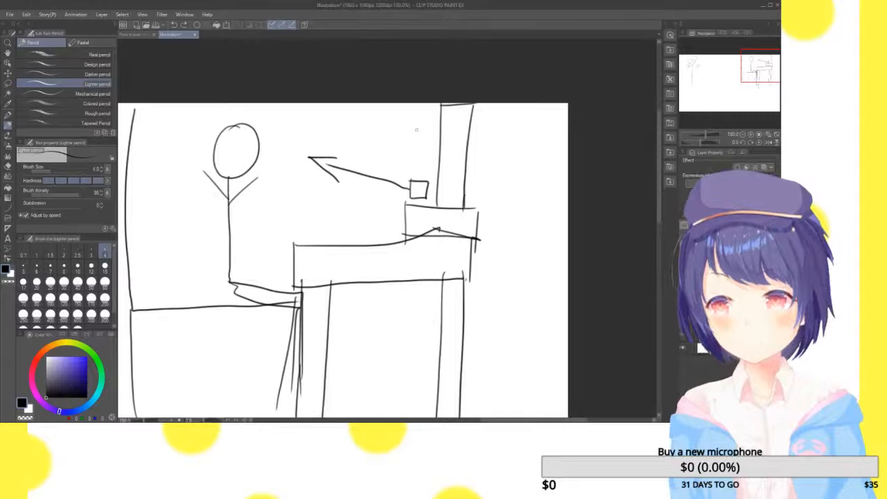
Draw a tilted tablet on the desk with an arrow from the figure's head, and a smiley face beside the monitor
{"action": "left_click_drag", "start_coordinate": [360, 211], "coordinate": [305, 241]}
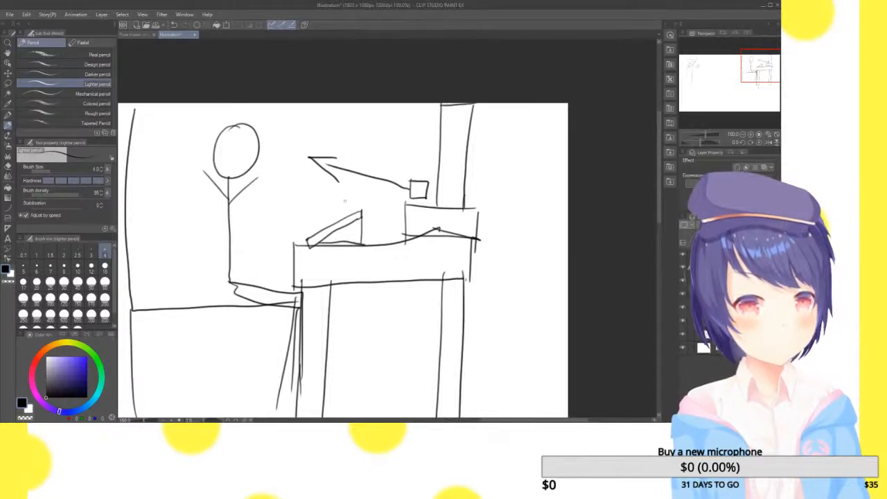
{"action": "mouse_move", "coordinate": [307, 203]}
{"action": "left_mouse_down"}
{"action": "mouse_move", "coordinate": [326, 223]}
{"action": "mouse_move", "coordinate": [286, 174]}
{"action": "mouse_move", "coordinate": [327, 228]}
{"action": "left_mouse_up"}
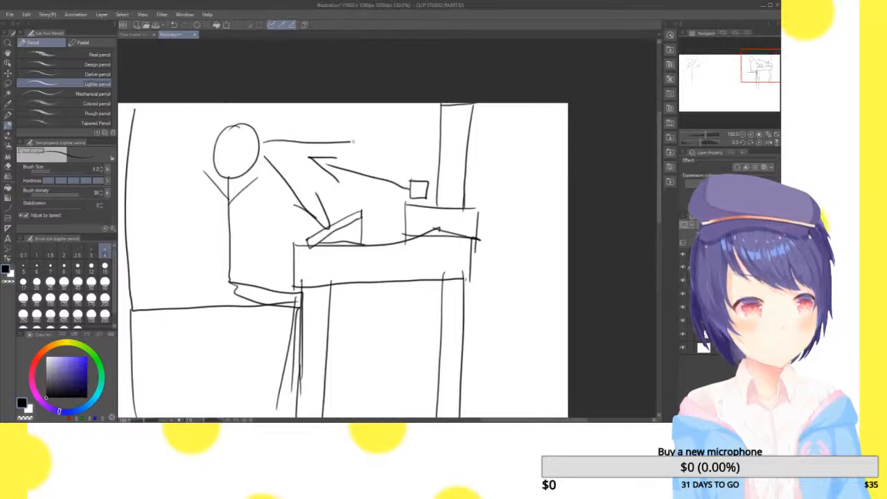
{"action": "left_click", "coordinate": [393, 122]}
{"action": "left_click", "coordinate": [416, 123]}
{"action": "mouse_move", "coordinate": [395, 140]}
{"action": "left_mouse_down"}
{"action": "mouse_move", "coordinate": [418, 142]}
{"action": "mouse_move", "coordinate": [422, 131]}
{"action": "left_mouse_up"}
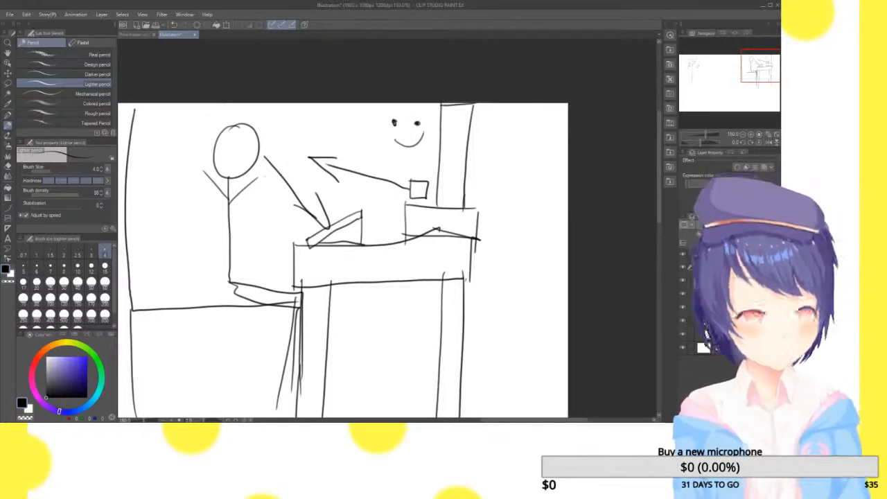
Sketch a small round face with two eyes and a nose in the empty area behind the desk
{"action": "left_click", "coordinate": [504, 218]}
{"action": "left_click", "coordinate": [527, 224]}
{"action": "left_click_drag", "start_coordinate": [511, 226], "coordinate": [512, 234]}
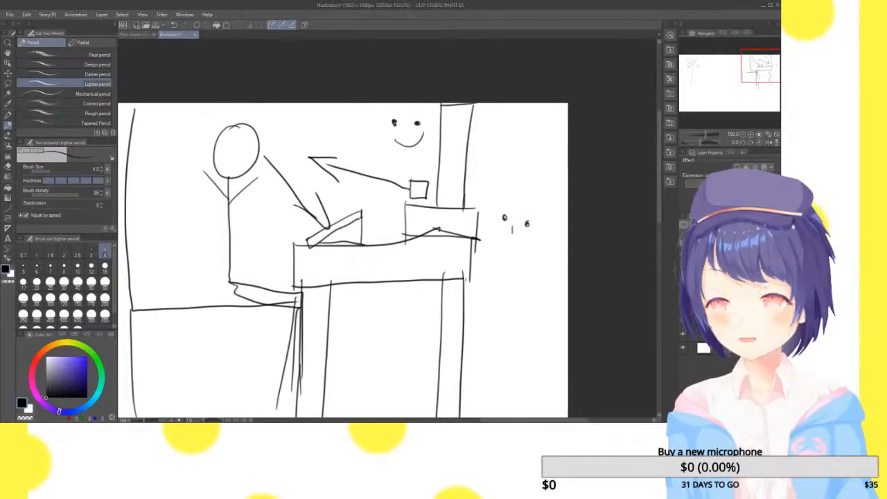
{"action": "mouse_move", "coordinate": [498, 206]}
{"action": "left_mouse_down"}
{"action": "mouse_move", "coordinate": [507, 237]}
{"action": "mouse_move", "coordinate": [536, 235]}
{"action": "mouse_move", "coordinate": [530, 208]}
{"action": "mouse_move", "coordinate": [499, 209]}
{"action": "left_mouse_up"}
{"action": "key", "text": "ctrl+z"}
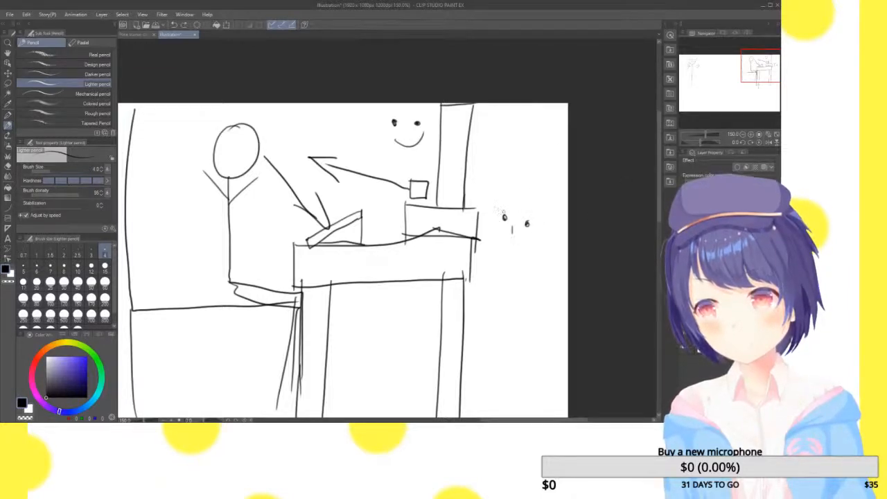
{"action": "mouse_move", "coordinate": [497, 220]}
{"action": "left_mouse_down"}
{"action": "mouse_move", "coordinate": [540, 207]}
{"action": "mouse_move", "coordinate": [537, 238]}
{"action": "mouse_move", "coordinate": [500, 231]}
{"action": "left_mouse_up"}
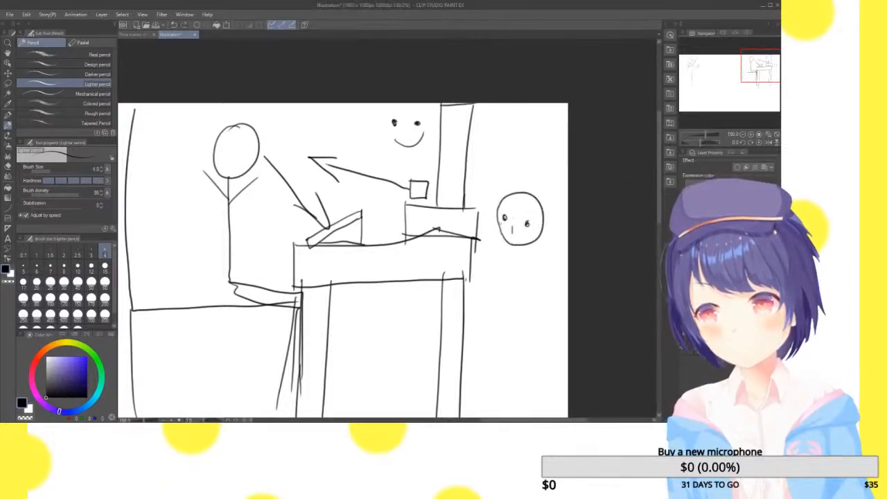
Undo the small round face behind the desk and delete the whole desk doodle
{"action": "key", "text": "ctrl+z"}
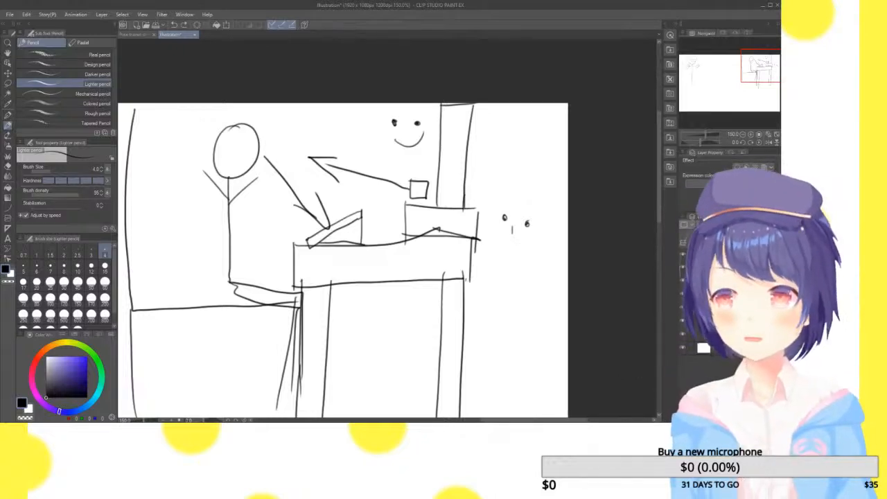
{"action": "key", "text": "ctrl+z"}
{"action": "key", "text": "ctrl+z"}
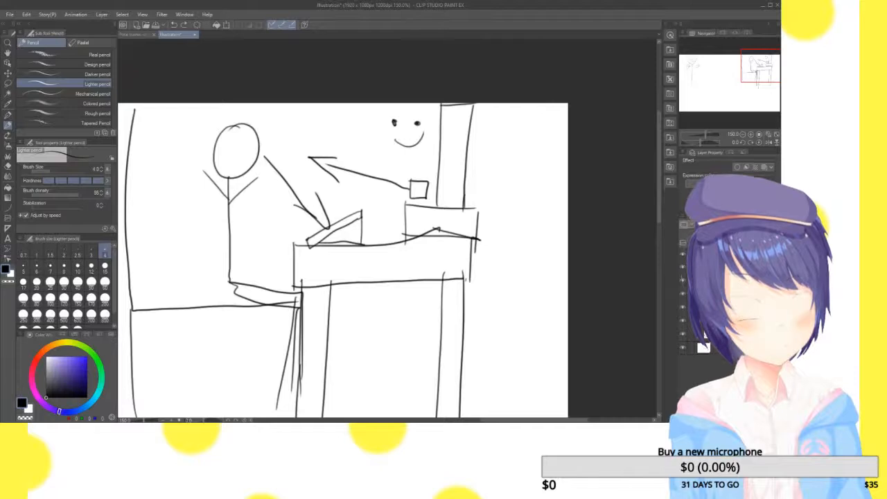
{"action": "key", "text": "Delete"}
Draw the left arm down from its shoulder joint in two segments, with oval joints at the elbow and wrist
{"action": "mouse_move", "coordinate": [766, 58]}
{"action": "left_mouse_down"}
{"action": "mouse_move", "coordinate": [697, 67]}
{"action": "mouse_move", "coordinate": [698, 83]}
{"action": "left_mouse_up"}
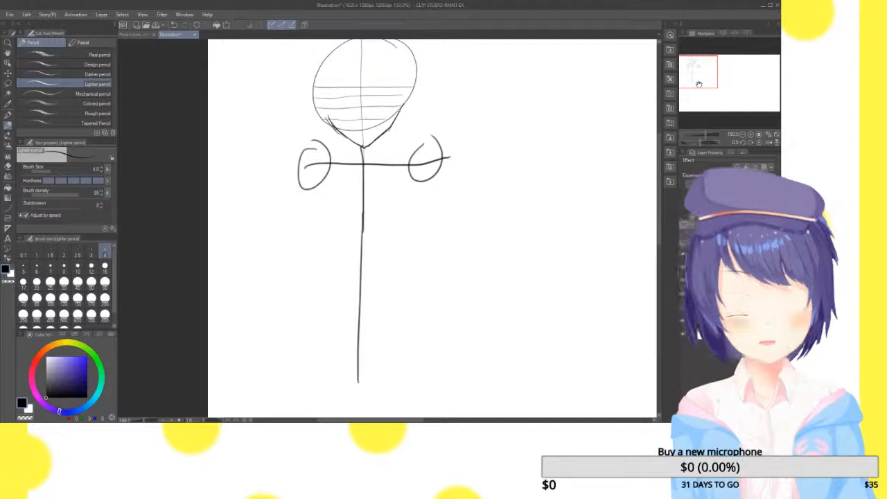
{"action": "left_click_drag", "start_coordinate": [711, 72], "coordinate": [699, 89]}
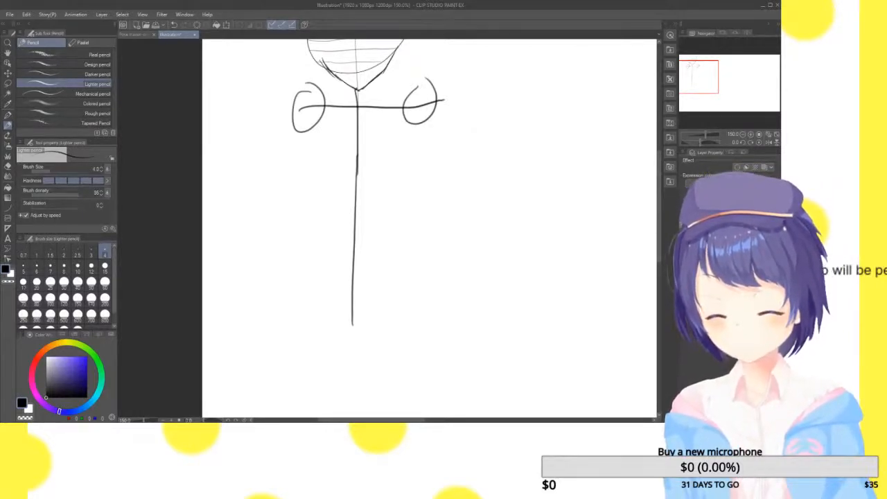
{"action": "left_click_drag", "start_coordinate": [710, 72], "coordinate": [707, 77]}
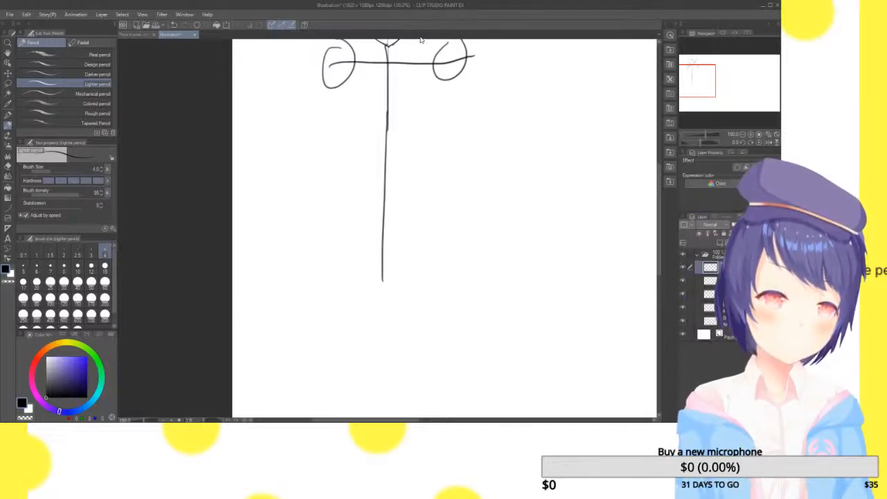
{"action": "left_click_drag", "start_coordinate": [328, 61], "coordinate": [309, 189]}
{"action": "mouse_move", "coordinate": [310, 141]}
{"action": "left_mouse_down"}
{"action": "mouse_move", "coordinate": [307, 190]}
{"action": "mouse_move", "coordinate": [309, 167]}
{"action": "mouse_move", "coordinate": [340, 285]}
{"action": "left_mouse_up"}
{"action": "left_click_drag", "start_coordinate": [318, 234], "coordinate": [352, 313]}
Draw the right arm down from its shoulder joint with overlapping strokes, an oval elbow and a rounded wrist joint
{"action": "mouse_move", "coordinate": [458, 65]}
{"action": "left_mouse_down"}
{"action": "mouse_move", "coordinate": [455, 192]}
{"action": "mouse_move", "coordinate": [474, 216]}
{"action": "left_mouse_up"}
{"action": "left_click_drag", "start_coordinate": [460, 136], "coordinate": [471, 221]}
{"action": "left_click_drag", "start_coordinate": [463, 161], "coordinate": [467, 207]}
{"action": "left_click_drag", "start_coordinate": [466, 174], "coordinate": [476, 251]}
{"action": "left_click_drag", "start_coordinate": [471, 216], "coordinate": [483, 299]}
{"action": "mouse_move", "coordinate": [473, 222]}
{"action": "left_mouse_down"}
{"action": "mouse_move", "coordinate": [485, 307]}
{"action": "mouse_move", "coordinate": [482, 292]}
{"action": "left_mouse_up"}
{"action": "mouse_move", "coordinate": [478, 286]}
{"action": "left_mouse_down"}
{"action": "mouse_move", "coordinate": [501, 320]}
{"action": "mouse_move", "coordinate": [500, 346]}
{"action": "left_mouse_up"}
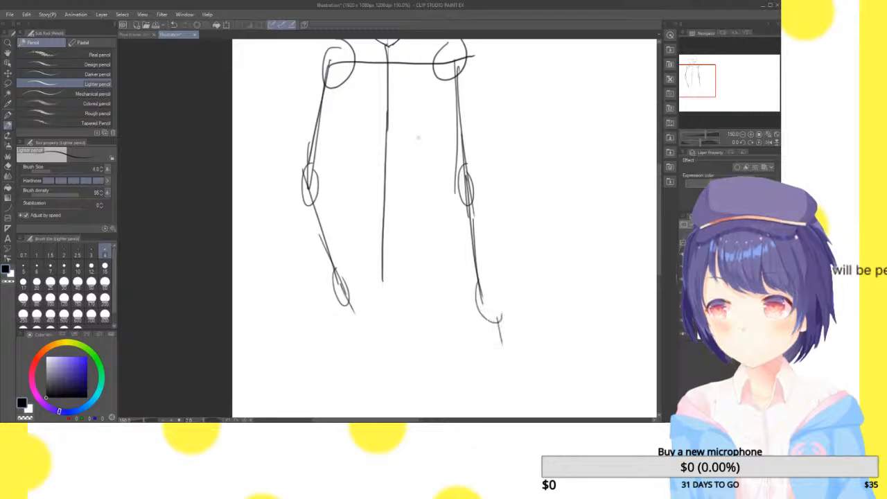
Sketch a torso tapering from both shoulders to a narrow waist across the spine line, using overlapping strokes
{"action": "left_click_drag", "start_coordinate": [341, 61], "coordinate": [335, 116]}
{"action": "mouse_move", "coordinate": [335, 64]}
{"action": "left_mouse_down"}
{"action": "mouse_move", "coordinate": [333, 132]}
{"action": "mouse_move", "coordinate": [349, 158]}
{"action": "left_mouse_up"}
{"action": "mouse_move", "coordinate": [336, 124]}
{"action": "left_mouse_down"}
{"action": "mouse_move", "coordinate": [361, 182]}
{"action": "mouse_move", "coordinate": [414, 183]}
{"action": "left_mouse_up"}
{"action": "mouse_move", "coordinate": [357, 179]}
{"action": "left_mouse_down"}
{"action": "mouse_move", "coordinate": [416, 182]}
{"action": "mouse_move", "coordinate": [406, 179]}
{"action": "left_mouse_up"}
{"action": "left_click_drag", "start_coordinate": [409, 177], "coordinate": [433, 123]}
{"action": "mouse_move", "coordinate": [413, 177]}
{"action": "left_mouse_down"}
{"action": "mouse_move", "coordinate": [438, 122]}
{"action": "mouse_move", "coordinate": [435, 106]}
{"action": "left_mouse_up"}
{"action": "left_click_drag", "start_coordinate": [431, 119], "coordinate": [434, 73]}
{"action": "left_click_drag", "start_coordinate": [435, 59], "coordinate": [429, 124]}
{"action": "left_click_drag", "start_coordinate": [706, 79], "coordinate": [705, 85]}
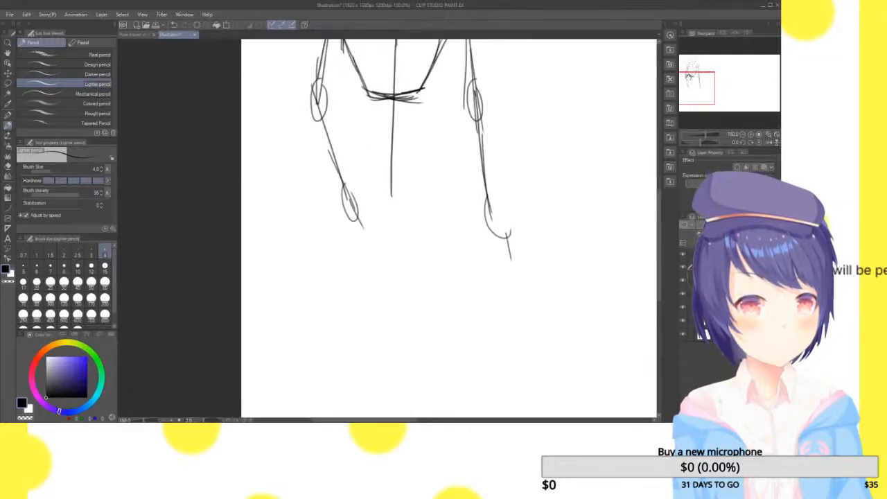
Sketch a pelvis block below the waist with a narrow top edge, flared sides and a wider bottom line
{"action": "left_click_drag", "start_coordinate": [364, 119], "coordinate": [423, 118]}
{"action": "left_click_drag", "start_coordinate": [366, 119], "coordinate": [345, 208]}
{"action": "left_click_drag", "start_coordinate": [357, 151], "coordinate": [340, 233]}
{"action": "mouse_move", "coordinate": [351, 183]}
{"action": "left_mouse_down"}
{"action": "mouse_move", "coordinate": [340, 237]}
{"action": "mouse_move", "coordinate": [458, 224]}
{"action": "left_mouse_up"}
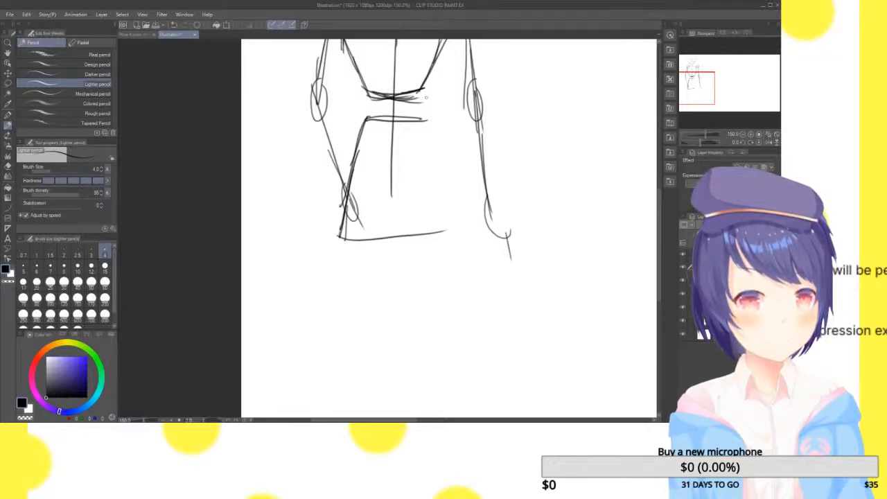
{"action": "left_click_drag", "start_coordinate": [425, 115], "coordinate": [444, 205]}
{"action": "left_click_drag", "start_coordinate": [431, 151], "coordinate": [453, 226]}
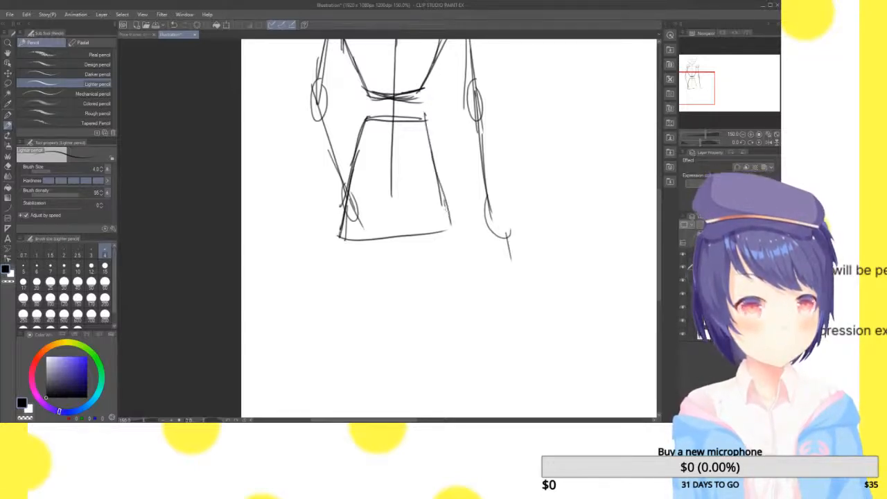
{"action": "left_click_drag", "start_coordinate": [703, 87], "coordinate": [690, 71]}
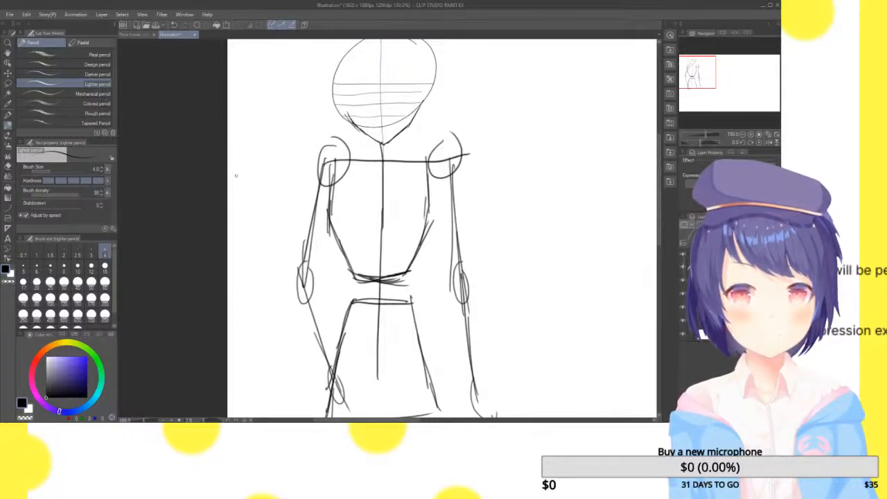
Shorten the pelvis block by erasing and redrawing its bottom line higher, and add round hip joints at its lower corners
{"action": "mouse_move", "coordinate": [700, 78]}
{"action": "left_mouse_down"}
{"action": "mouse_move", "coordinate": [698, 71]}
{"action": "mouse_move", "coordinate": [696, 85]}
{"action": "left_mouse_up"}
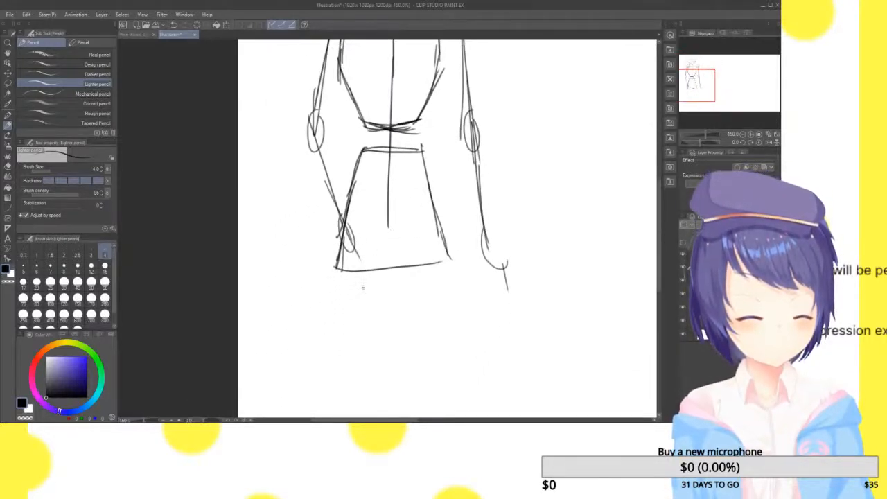
{"action": "mouse_move", "coordinate": [309, 274]}
{"action": "left_mouse_down"}
{"action": "mouse_move", "coordinate": [363, 277]}
{"action": "mouse_move", "coordinate": [413, 263]}
{"action": "mouse_move", "coordinate": [330, 267]}
{"action": "mouse_move", "coordinate": [353, 252]}
{"action": "mouse_move", "coordinate": [344, 225]}
{"action": "left_mouse_up"}
{"action": "mouse_move", "coordinate": [435, 249]}
{"action": "left_mouse_down"}
{"action": "mouse_move", "coordinate": [435, 233]}
{"action": "mouse_move", "coordinate": [425, 245]}
{"action": "left_mouse_up"}
{"action": "left_click_drag", "start_coordinate": [348, 206], "coordinate": [340, 241]}
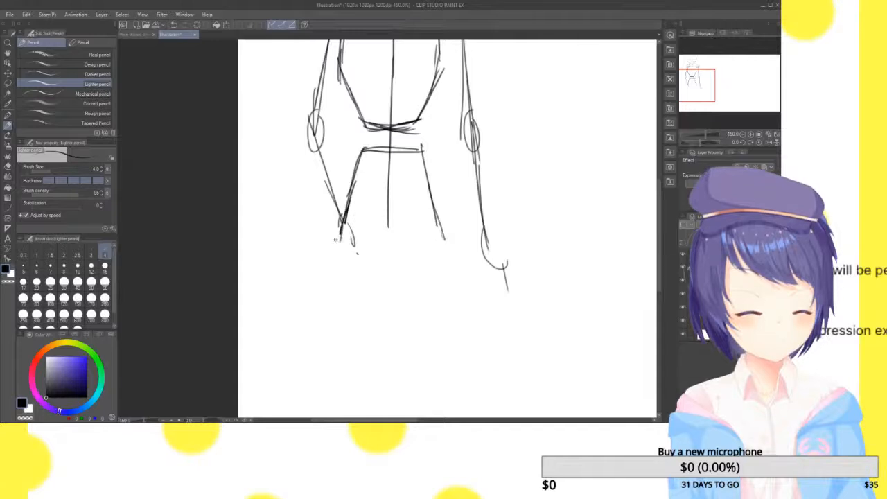
{"action": "mouse_move", "coordinate": [722, 90]}
{"action": "left_mouse_down"}
{"action": "mouse_move", "coordinate": [711, 77]}
{"action": "mouse_move", "coordinate": [707, 88]}
{"action": "left_mouse_up"}
{"action": "left_click_drag", "start_coordinate": [360, 234], "coordinate": [363, 233]}
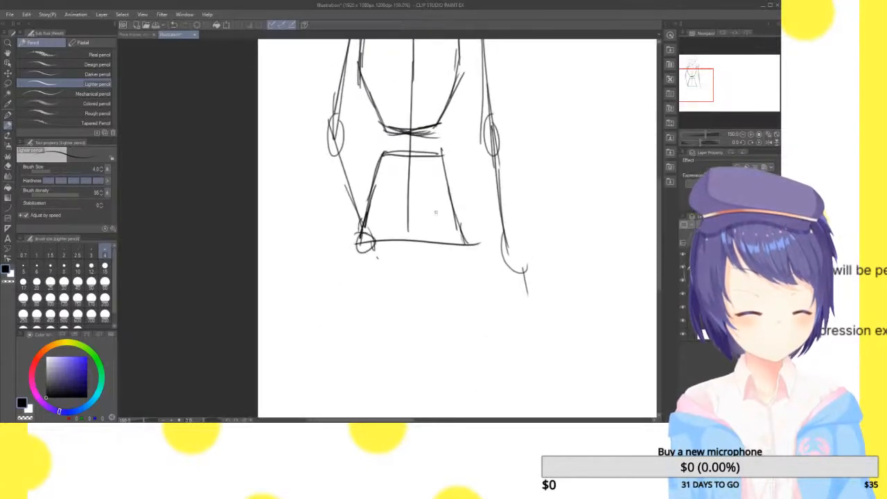
{"action": "left_click_drag", "start_coordinate": [690, 86], "coordinate": [699, 77]}
{"action": "left_click", "coordinate": [227, 26]}
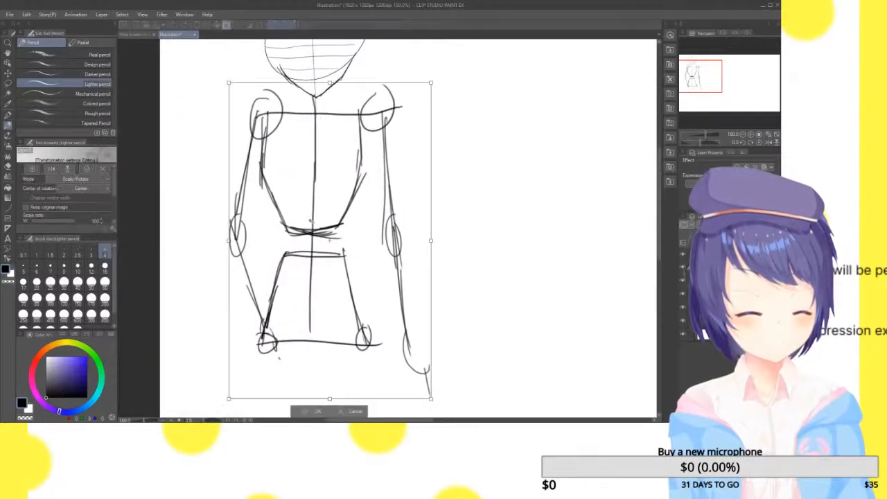
{"action": "left_click", "coordinate": [352, 409]}
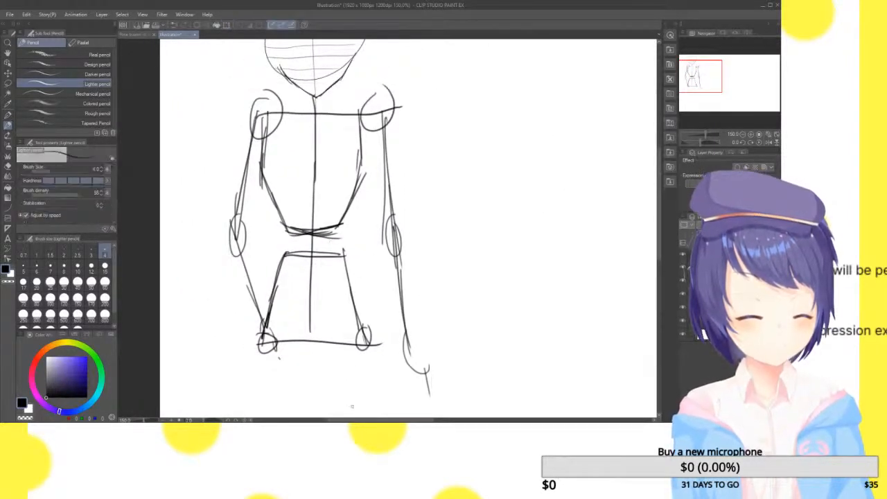
Erase the lower torso and redraw it as a shorter ribcage with a rounded taper and flat base across the spine line
{"action": "mouse_move", "coordinate": [296, 223]}
{"action": "left_mouse_down"}
{"action": "mouse_move", "coordinate": [272, 224]}
{"action": "mouse_move", "coordinate": [322, 228]}
{"action": "mouse_move", "coordinate": [349, 203]}
{"action": "mouse_move", "coordinate": [339, 224]}
{"action": "mouse_move", "coordinate": [271, 208]}
{"action": "mouse_move", "coordinate": [267, 196]}
{"action": "left_mouse_up"}
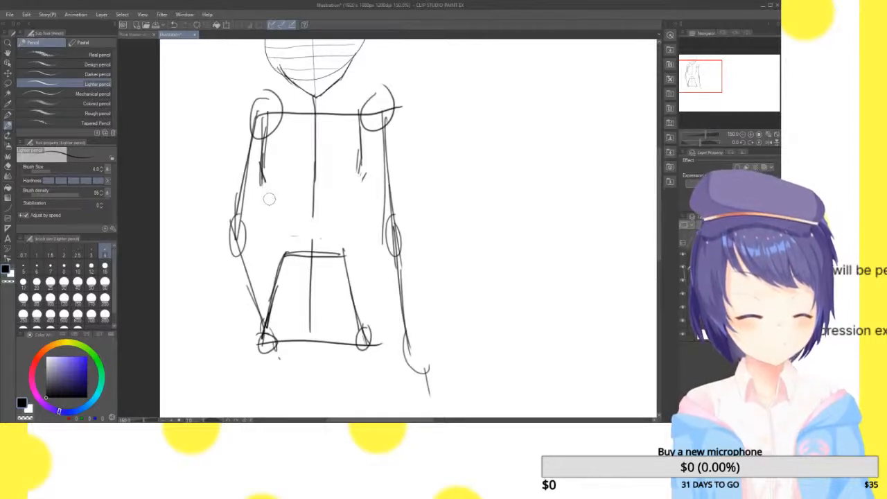
{"action": "mouse_move", "coordinate": [262, 145]}
{"action": "left_mouse_down"}
{"action": "mouse_move", "coordinate": [263, 185]}
{"action": "mouse_move", "coordinate": [293, 211]}
{"action": "mouse_move", "coordinate": [334, 206]}
{"action": "mouse_move", "coordinate": [306, 202]}
{"action": "mouse_move", "coordinate": [336, 205]}
{"action": "mouse_move", "coordinate": [360, 169]}
{"action": "left_mouse_up"}
{"action": "left_click_drag", "start_coordinate": [340, 204], "coordinate": [360, 129]}
{"action": "mouse_move", "coordinate": [313, 205]}
{"action": "left_mouse_down"}
{"action": "mouse_move", "coordinate": [313, 258]}
{"action": "mouse_move", "coordinate": [313, 248]}
{"action": "left_mouse_up"}
{"action": "left_click_drag", "start_coordinate": [367, 298], "coordinate": [373, 252]}
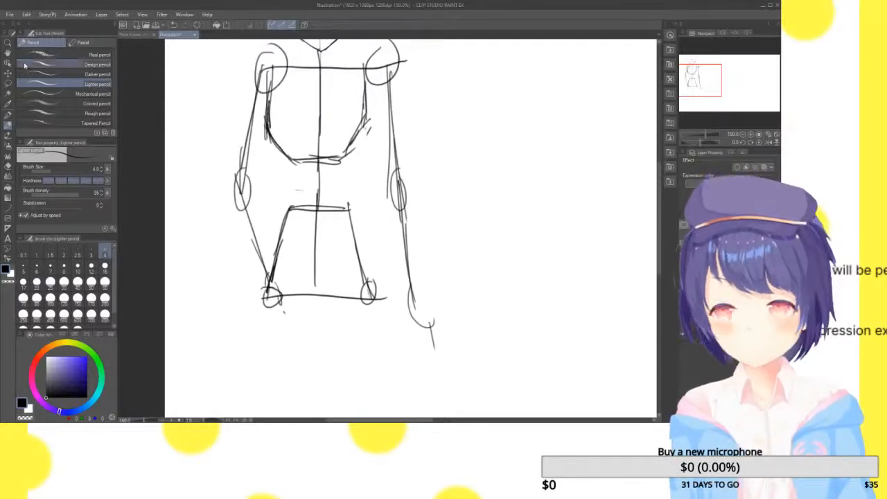
Lasso the pelvis block with its hip joints, move it up closer to the ribcage and clear the selection
{"action": "left_click", "coordinate": [8, 84]}
{"action": "mouse_move", "coordinate": [287, 185]}
{"action": "left_mouse_down"}
{"action": "mouse_move", "coordinate": [305, 317]}
{"action": "mouse_move", "coordinate": [306, 179]}
{"action": "mouse_move", "coordinate": [291, 179]}
{"action": "mouse_move", "coordinate": [325, 343]}
{"action": "mouse_move", "coordinate": [333, 173]}
{"action": "left_mouse_up"}
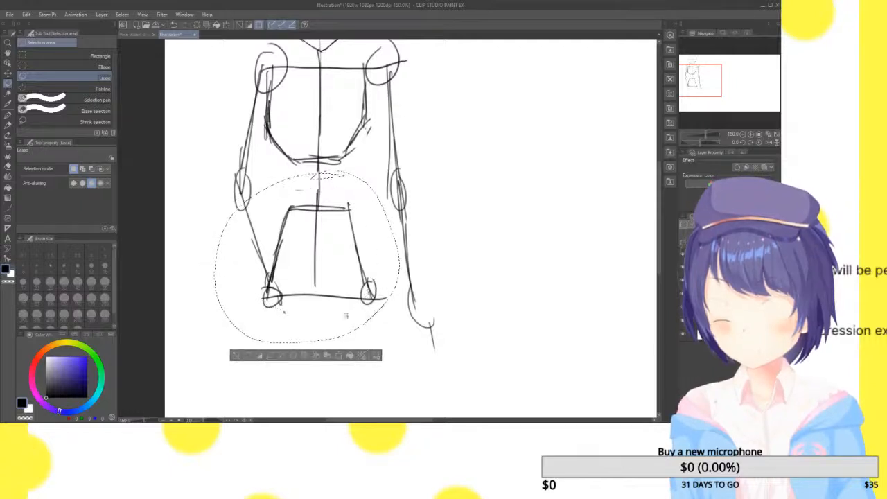
{"action": "left_click", "coordinate": [339, 356]}
{"action": "left_click_drag", "start_coordinate": [368, 284], "coordinate": [371, 259]}
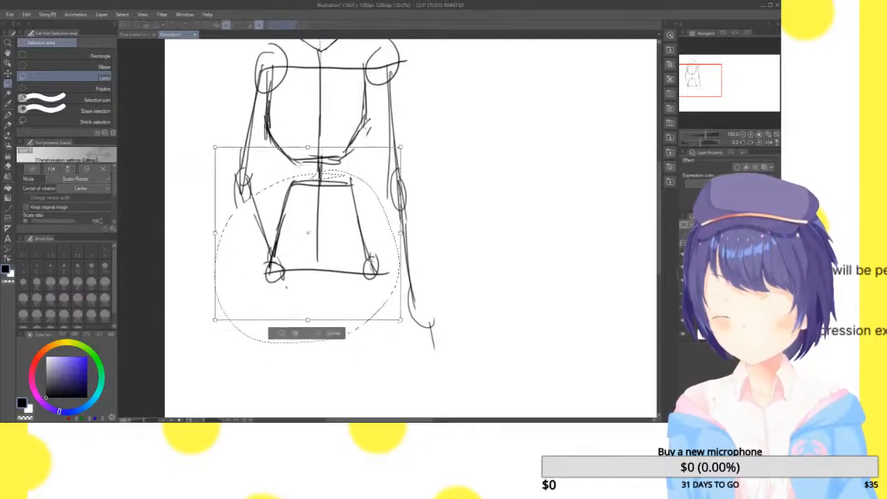
{"action": "left_click", "coordinate": [287, 331]}
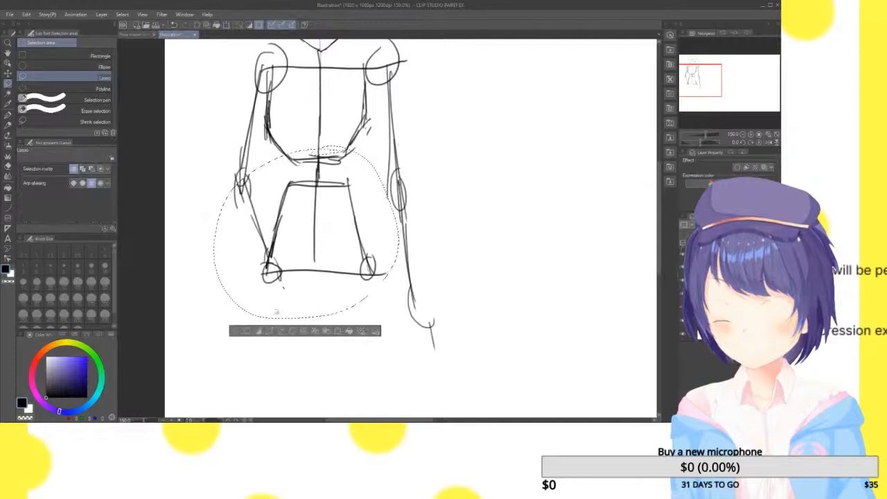
{"action": "left_click", "coordinate": [236, 332]}
{"action": "mouse_move", "coordinate": [713, 88]}
{"action": "left_mouse_down"}
{"action": "mouse_move", "coordinate": [709, 80]}
{"action": "mouse_move", "coordinate": [710, 91]}
{"action": "left_mouse_up"}
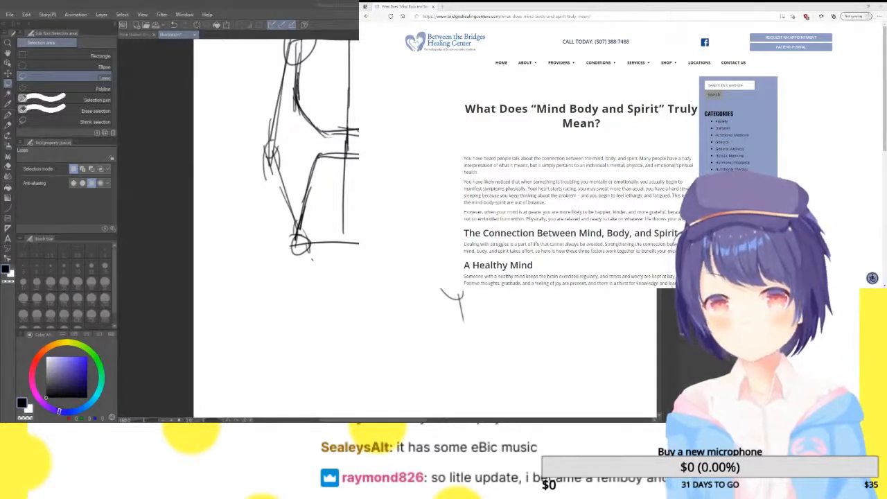
Read through the web article What Does "Mind Body and Spirit" Truly Mean? in the browser
{"action": "scroll", "coordinate": [581, 208], "scroll_direction": "down", "scroll_amount": 1}
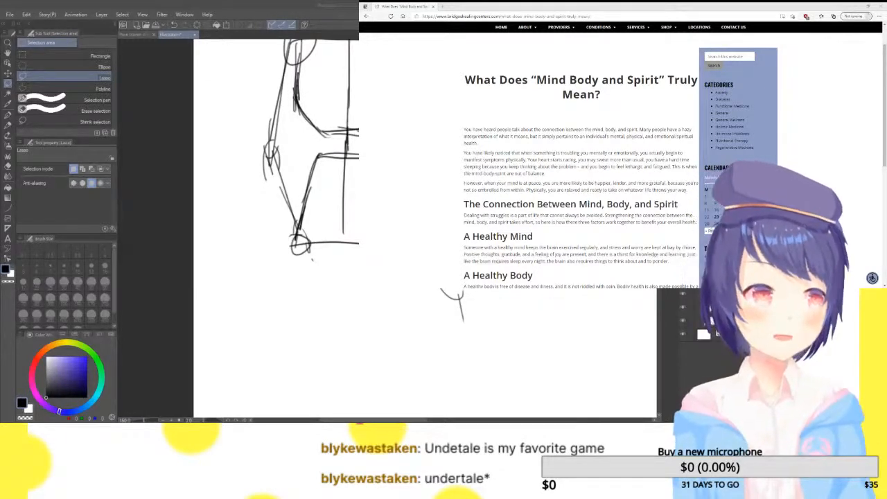
{"action": "scroll", "coordinate": [581, 173], "scroll_direction": "down", "scroll_amount": 3}
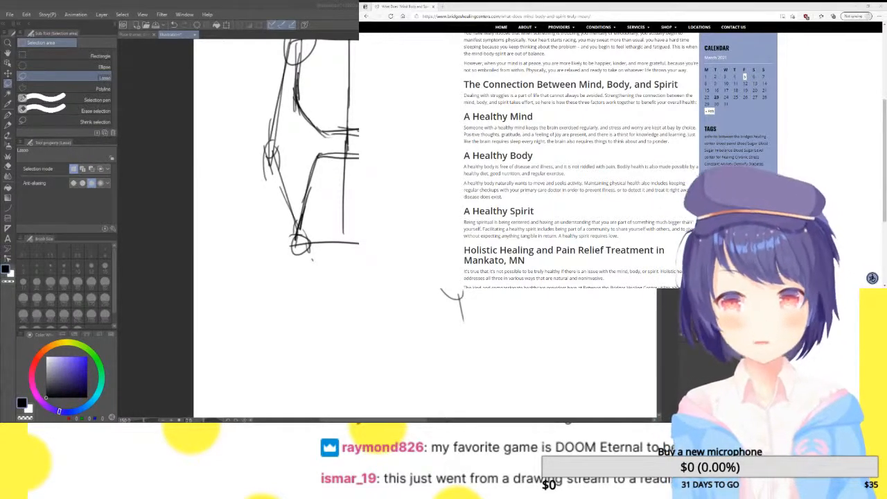
{"action": "left_click_drag", "start_coordinate": [465, 96], "coordinate": [556, 97]}
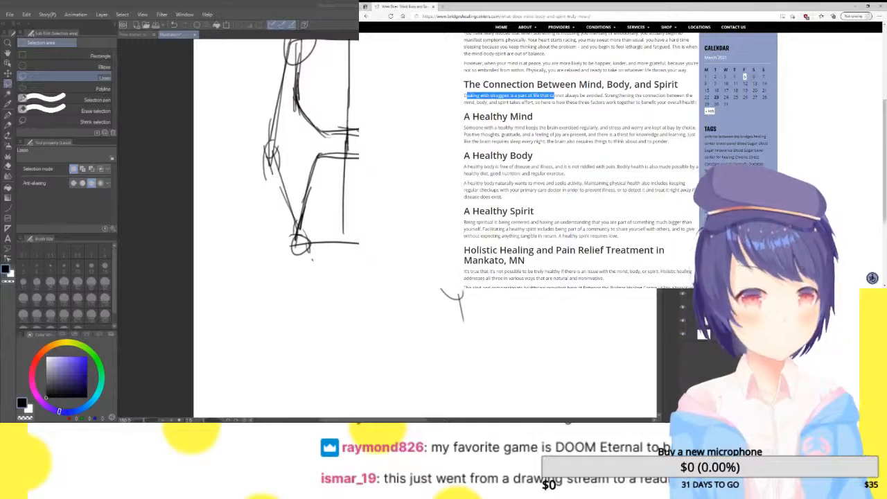
{"action": "left_click", "coordinate": [561, 98]}
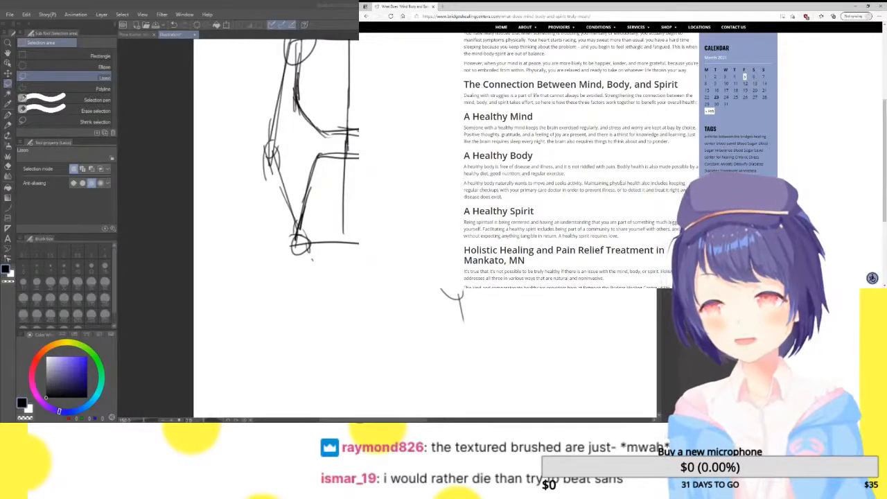
{"action": "scroll", "coordinate": [619, 184], "scroll_direction": "down", "scroll_amount": 1}
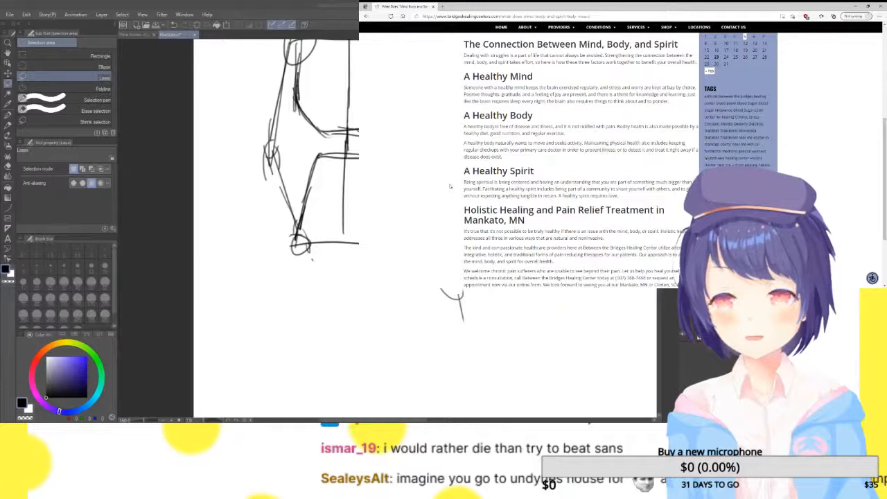
{"action": "scroll", "coordinate": [449, 186], "scroll_direction": "up", "scroll_amount": 1}
{"action": "scroll", "coordinate": [449, 185], "scroll_direction": "down", "scroll_amount": 3}
{"action": "scroll", "coordinate": [450, 184], "scroll_direction": "up", "scroll_amount": 1}
{"action": "scroll", "coordinate": [451, 183], "scroll_direction": "down", "scroll_amount": 1}
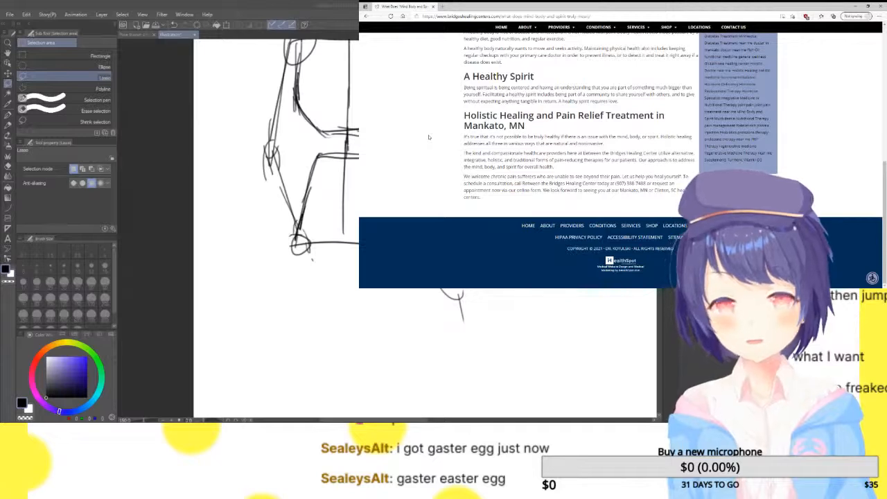
{"action": "key", "text": "alt+Left"}
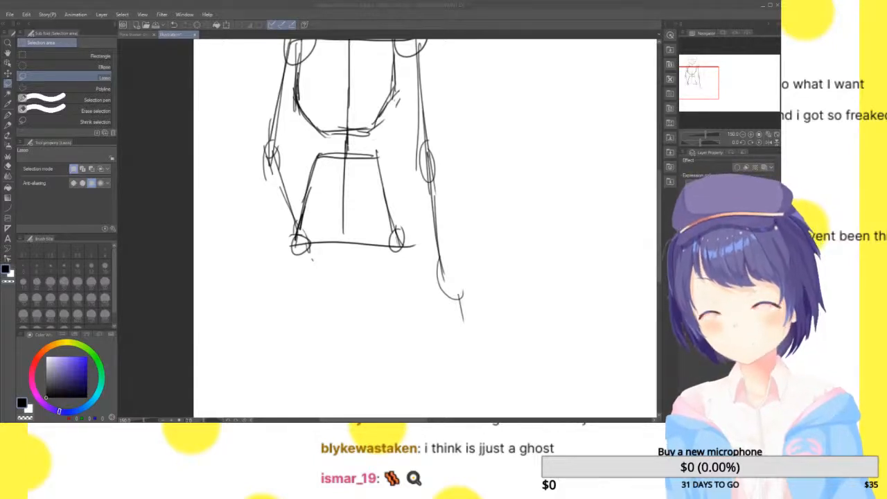
Return to the illustration and reselect the Lighter pencil for drawing below the hip joints
{"action": "mouse_move", "coordinate": [712, 82]}
{"action": "left_mouse_down"}
{"action": "mouse_move", "coordinate": [714, 66]}
{"action": "mouse_move", "coordinate": [709, 95]}
{"action": "left_mouse_up"}
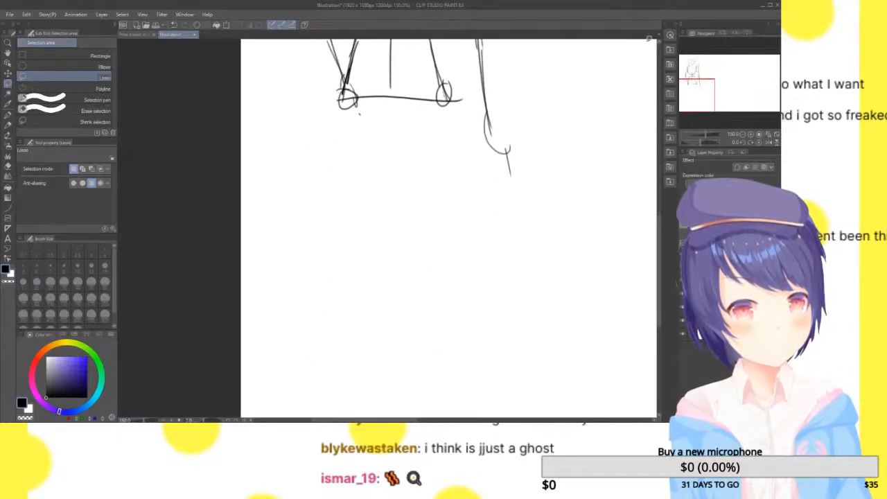
{"action": "left_click_drag", "start_coordinate": [352, 95], "coordinate": [345, 94]}
{"action": "left_click", "coordinate": [277, 108]}
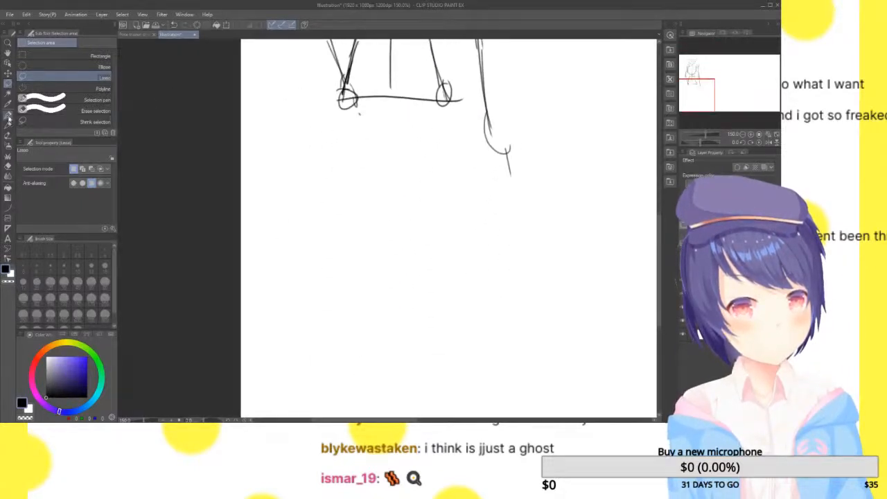
{"action": "left_click", "coordinate": [8, 125]}
{"action": "left_click_drag", "start_coordinate": [708, 88], "coordinate": [708, 89]}
Try to draw the left leg as nearly vertical strokes straight down from its hip joint
{"action": "left_click_drag", "start_coordinate": [351, 76], "coordinate": [352, 188]}
{"action": "left_click_drag", "start_coordinate": [353, 89], "coordinate": [352, 257]}
{"action": "left_click_drag", "start_coordinate": [355, 151], "coordinate": [351, 256]}
{"action": "key", "text": "ctrl+z"}
{"action": "key", "text": "ctrl+z"}
{"action": "key", "text": "ctrl+z"}
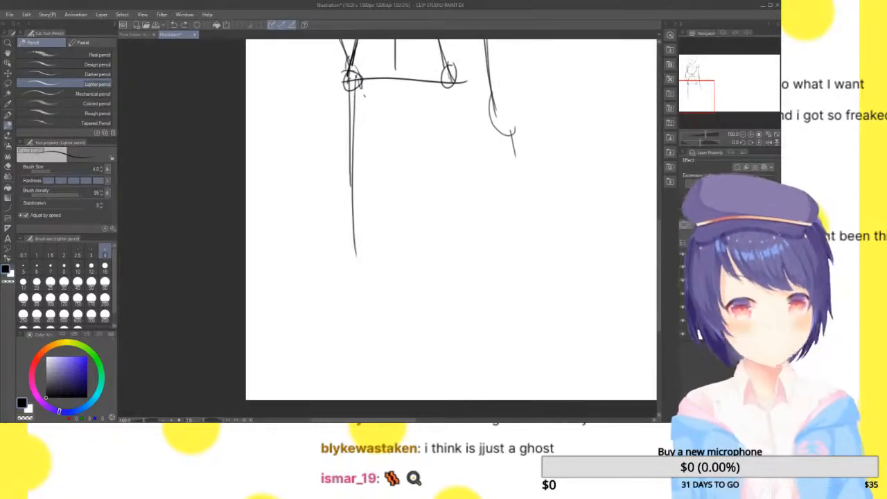
Draw the left leg slanting slightly outward from its hip joint, with an oval knee, a shin line and an angled foot line
{"action": "left_click_drag", "start_coordinate": [351, 89], "coordinate": [332, 262]}
{"action": "mouse_move", "coordinate": [336, 231]}
{"action": "left_mouse_down"}
{"action": "mouse_move", "coordinate": [320, 242]}
{"action": "mouse_move", "coordinate": [338, 236]}
{"action": "mouse_move", "coordinate": [325, 401]}
{"action": "left_mouse_up"}
{"action": "key", "text": "ctrl+z"}
{"action": "key", "text": "ctrl+z"}
{"action": "left_click_drag", "start_coordinate": [337, 201], "coordinate": [339, 204]}
{"action": "mouse_move", "coordinate": [332, 244]}
{"action": "left_mouse_down"}
{"action": "mouse_move", "coordinate": [326, 324]}
{"action": "mouse_move", "coordinate": [298, 400]}
{"action": "left_mouse_up"}
Draw the right leg down from its hip joint with oval knee and ankle joints, an outward shin and an angled foot line
{"action": "left_click_drag", "start_coordinate": [447, 82], "coordinate": [449, 246]}
{"action": "key", "text": "ctrl+z"}
{"action": "left_click_drag", "start_coordinate": [448, 74], "coordinate": [454, 240]}
{"action": "left_click_drag", "start_coordinate": [454, 198], "coordinate": [453, 207]}
{"action": "mouse_move", "coordinate": [456, 240]}
{"action": "left_mouse_down"}
{"action": "mouse_move", "coordinate": [485, 359]}
{"action": "mouse_move", "coordinate": [476, 347]}
{"action": "mouse_move", "coordinate": [485, 337]}
{"action": "mouse_move", "coordinate": [527, 396]}
{"action": "left_mouse_up"}
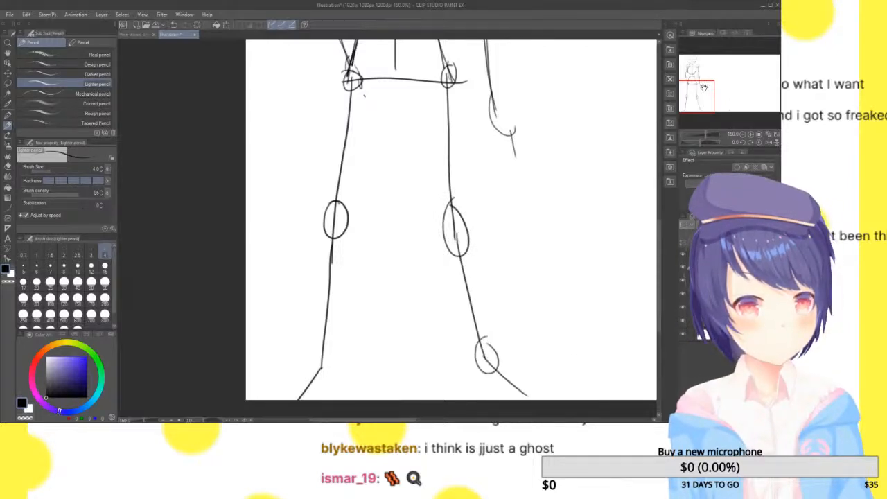
Fade the body construction sketch and draw both sides of the neck down from the jaw
{"action": "left_click_drag", "start_coordinate": [704, 87], "coordinate": [706, 65]}
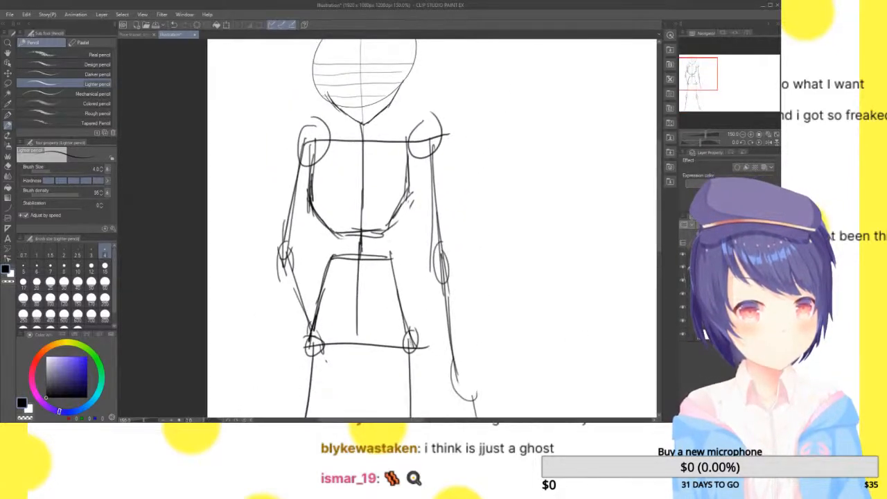
{"action": "mouse_move", "coordinate": [699, 78]}
{"action": "left_mouse_down"}
{"action": "mouse_move", "coordinate": [690, 117]}
{"action": "mouse_move", "coordinate": [696, 82]}
{"action": "left_mouse_up"}
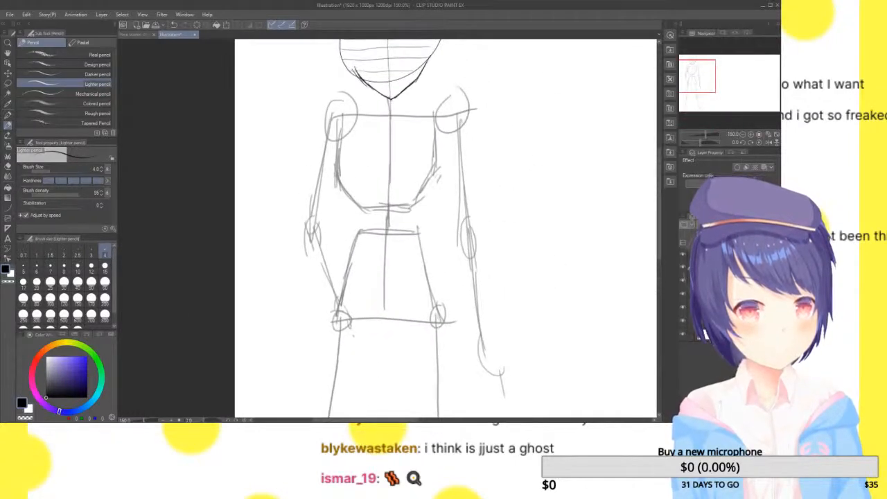
{"action": "left_click", "coordinate": [751, 134]}
{"action": "left_click_drag", "start_coordinate": [703, 72], "coordinate": [706, 63]}
{"action": "left_click", "coordinate": [751, 134]}
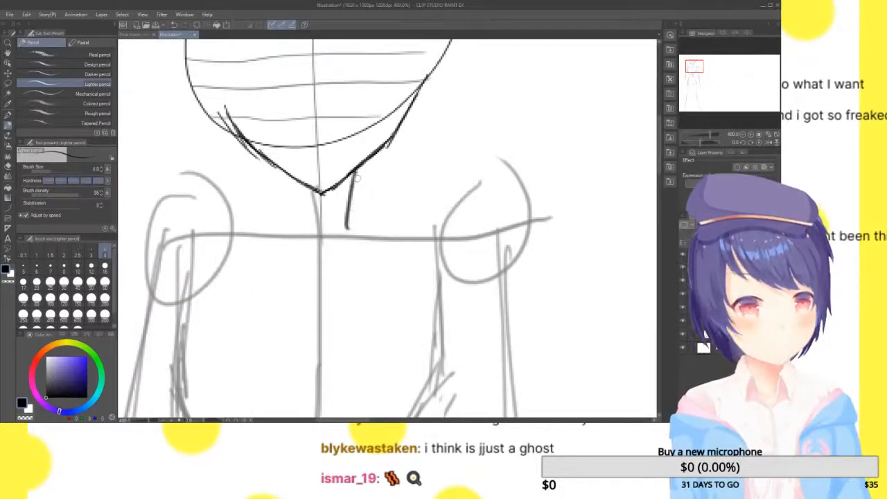
{"action": "left_click_drag", "start_coordinate": [348, 173], "coordinate": [358, 222]}
{"action": "left_click_drag", "start_coordinate": [294, 179], "coordinate": [297, 221]}
Outline the left shoulder from the neck over its joint and continue the outer edge of the upper arm down
{"action": "left_click_drag", "start_coordinate": [698, 67], "coordinate": [691, 70]}
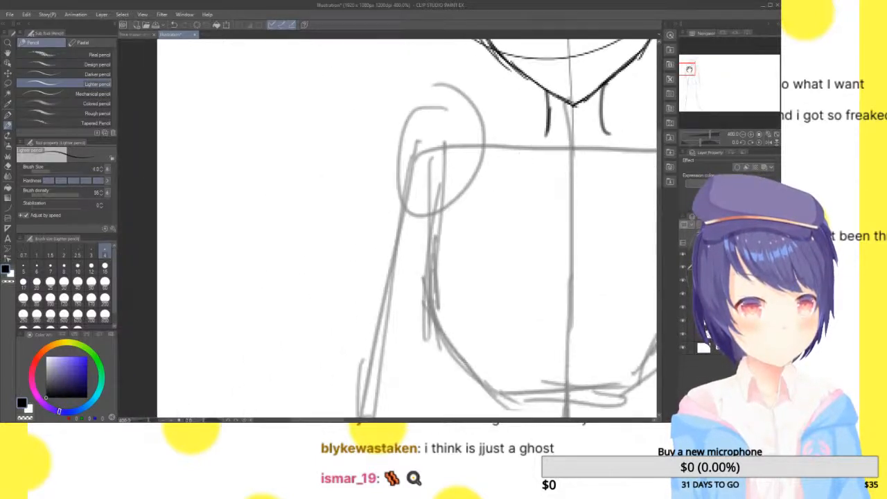
{"action": "mouse_move", "coordinate": [548, 115]}
{"action": "left_mouse_down"}
{"action": "mouse_move", "coordinate": [500, 136]}
{"action": "mouse_move", "coordinate": [445, 125]}
{"action": "mouse_move", "coordinate": [402, 152]}
{"action": "mouse_move", "coordinate": [382, 269]}
{"action": "left_mouse_up"}
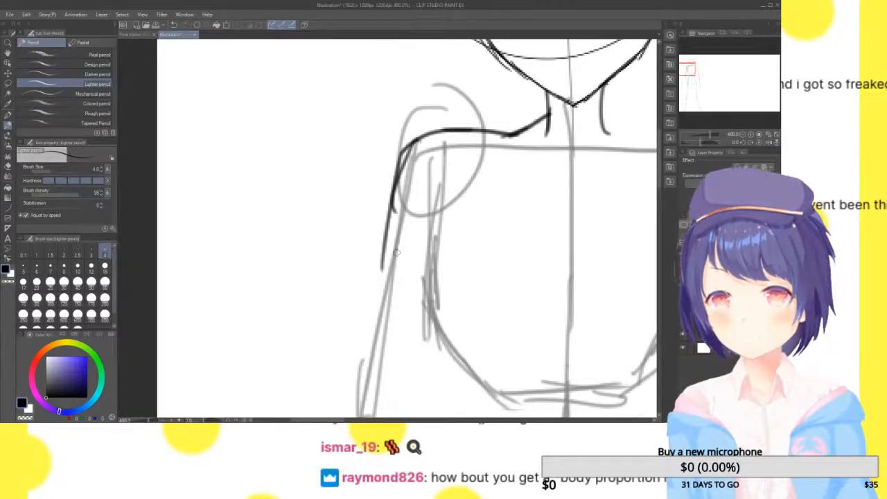
{"action": "left_click_drag", "start_coordinate": [689, 72], "coordinate": [688, 69]}
{"action": "left_click_drag", "start_coordinate": [320, 181], "coordinate": [298, 306]}
{"action": "left_click_drag", "start_coordinate": [313, 206], "coordinate": [284, 348]}
{"action": "left_click_drag", "start_coordinate": [308, 255], "coordinate": [282, 397]}
Outline the outer edge of the left elbow and continue the forearm contour down to the wrist
{"action": "left_click_drag", "start_coordinate": [690, 69], "coordinate": [689, 74]}
{"action": "left_click_drag", "start_coordinate": [278, 166], "coordinate": [251, 274]}
{"action": "mouse_move", "coordinate": [261, 232]}
{"action": "left_mouse_down"}
{"action": "mouse_move", "coordinate": [255, 315]}
{"action": "mouse_move", "coordinate": [281, 381]}
{"action": "left_mouse_up"}
{"action": "left_click_drag", "start_coordinate": [251, 267], "coordinate": [298, 418]}
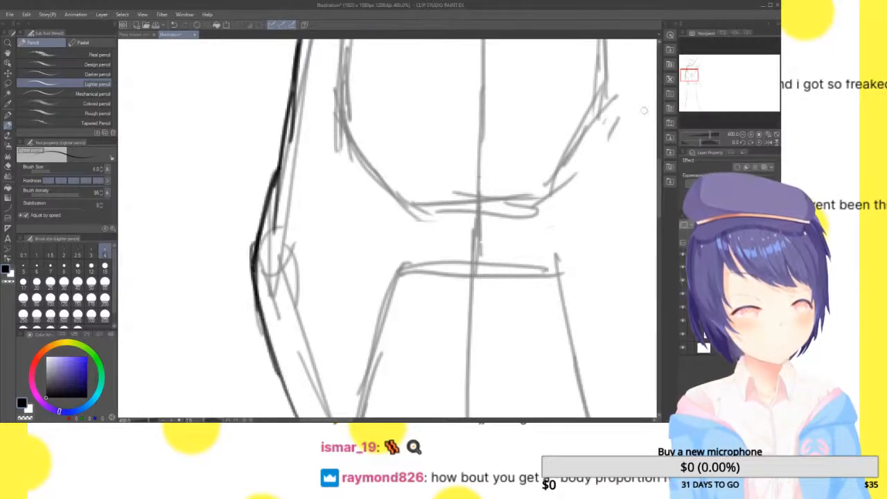
{"action": "left_click_drag", "start_coordinate": [692, 78], "coordinate": [693, 83]}
{"action": "left_click_drag", "start_coordinate": [228, 143], "coordinate": [272, 243]}
{"action": "left_click_drag", "start_coordinate": [239, 179], "coordinate": [277, 253]}
Build up the left side of the chest with overlapping strokes from the armpit, bulging outward and curving in along the ribcage
{"action": "left_click_drag", "start_coordinate": [701, 83], "coordinate": [696, 70]}
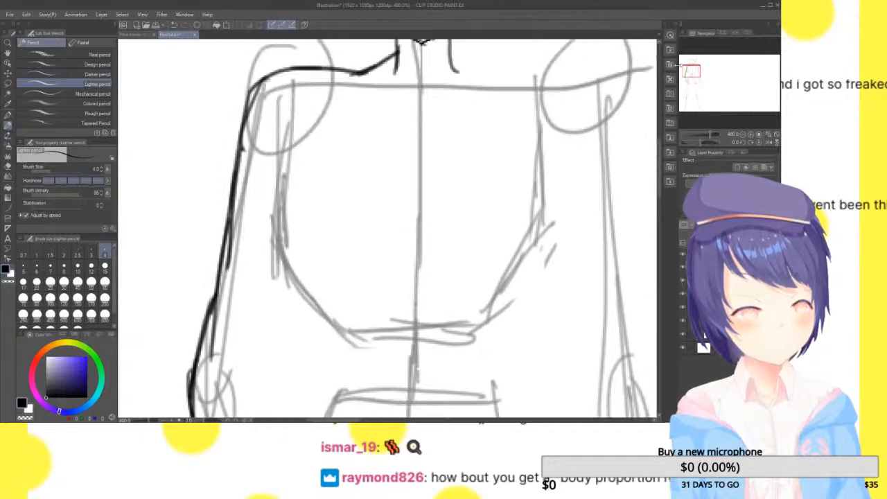
{"action": "left_click_drag", "start_coordinate": [284, 111], "coordinate": [271, 187]}
{"action": "left_click_drag", "start_coordinate": [281, 153], "coordinate": [267, 222]}
{"action": "left_click_drag", "start_coordinate": [281, 137], "coordinate": [272, 227]}
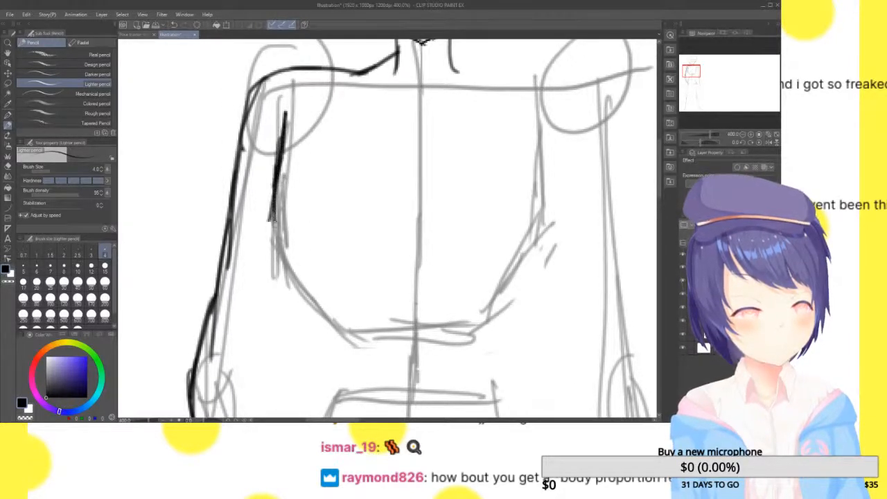
{"action": "left_click_drag", "start_coordinate": [275, 174], "coordinate": [280, 239]}
{"action": "left_click_drag", "start_coordinate": [263, 190], "coordinate": [284, 251]}
{"action": "left_click_drag", "start_coordinate": [286, 117], "coordinate": [267, 206]}
{"action": "left_click_drag", "start_coordinate": [275, 163], "coordinate": [259, 235]}
{"action": "left_click_drag", "start_coordinate": [260, 184], "coordinate": [297, 268]}
{"action": "left_click_drag", "start_coordinate": [276, 219], "coordinate": [270, 229]}
{"action": "mouse_move", "coordinate": [257, 178]}
{"action": "left_mouse_down"}
{"action": "mouse_move", "coordinate": [280, 262]}
{"action": "mouse_move", "coordinate": [307, 289]}
{"action": "left_mouse_up"}
{"action": "mouse_move", "coordinate": [279, 240]}
{"action": "left_mouse_down"}
{"action": "mouse_move", "coordinate": [309, 285]}
{"action": "mouse_move", "coordinate": [312, 309]}
{"action": "mouse_move", "coordinate": [306, 283]}
{"action": "left_mouse_up"}
{"action": "left_click_drag", "start_coordinate": [279, 226], "coordinate": [309, 272]}
{"action": "left_click_drag", "start_coordinate": [284, 240], "coordinate": [318, 269]}
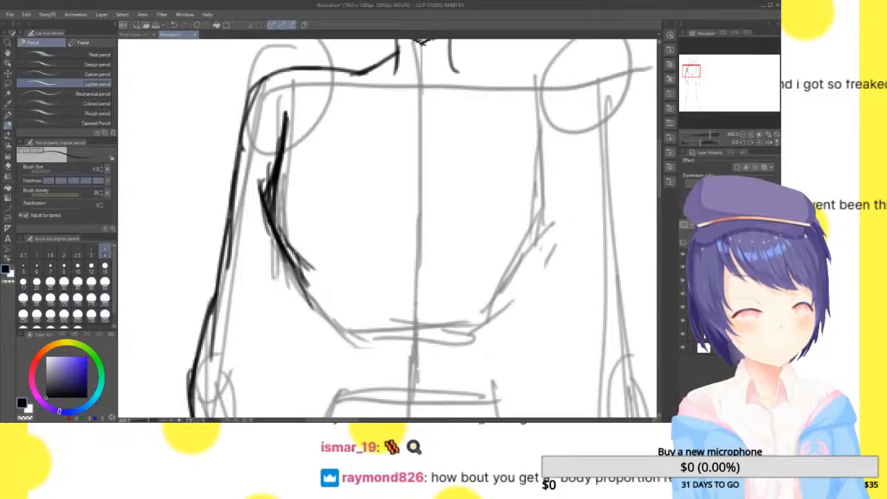
Continue the left torso contour in through the waist and out along the hip to the hip joint
{"action": "left_click_drag", "start_coordinate": [281, 244], "coordinate": [317, 314]}
{"action": "mouse_move", "coordinate": [301, 259]}
{"action": "left_mouse_down"}
{"action": "mouse_move", "coordinate": [323, 361]}
{"action": "mouse_move", "coordinate": [305, 273]}
{"action": "mouse_move", "coordinate": [321, 350]}
{"action": "left_mouse_up"}
{"action": "left_click_drag", "start_coordinate": [314, 313], "coordinate": [321, 383]}
{"action": "left_click_drag", "start_coordinate": [322, 341], "coordinate": [312, 396]}
{"action": "left_click_drag", "start_coordinate": [684, 69], "coordinate": [684, 76]}
{"action": "left_click_drag", "start_coordinate": [291, 155], "coordinate": [288, 163]}
{"action": "left_click_drag", "start_coordinate": [298, 98], "coordinate": [276, 226]}
{"action": "left_click_drag", "start_coordinate": [290, 171], "coordinate": [246, 319]}
{"action": "left_click_drag", "start_coordinate": [282, 192], "coordinate": [239, 378]}
{"action": "left_click_drag", "start_coordinate": [260, 281], "coordinate": [241, 380]}
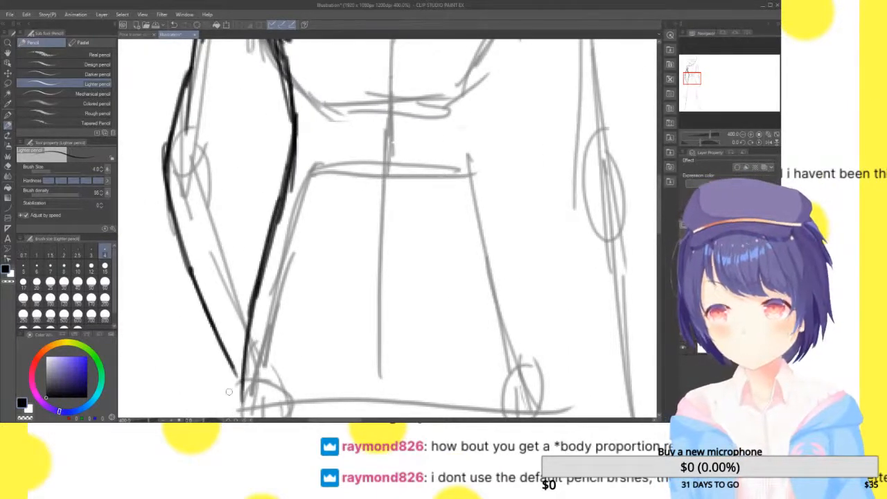
Outline the outer edge of the left hip and upper thigh with overlapping strokes down from the hip joint
{"action": "left_click_drag", "start_coordinate": [692, 72], "coordinate": [688, 88]}
{"action": "left_click_drag", "start_coordinate": [357, 49], "coordinate": [336, 177]}
{"action": "left_click_drag", "start_coordinate": [355, 79], "coordinate": [334, 252]}
{"action": "left_click_drag", "start_coordinate": [353, 94], "coordinate": [325, 297]}
{"action": "left_click_drag", "start_coordinate": [343, 186], "coordinate": [322, 333]}
Continue the outer contour of the left thigh down past the outside of the knee joint
{"action": "left_click_drag", "start_coordinate": [689, 88], "coordinate": [688, 95]}
{"action": "left_click_drag", "start_coordinate": [318, 62], "coordinate": [303, 149]}
{"action": "left_click_drag", "start_coordinate": [320, 78], "coordinate": [297, 193]}
{"action": "left_click_drag", "start_coordinate": [312, 105], "coordinate": [292, 220]}
{"action": "left_click_drag", "start_coordinate": [306, 139], "coordinate": [287, 249]}
{"action": "left_click_drag", "start_coordinate": [302, 183], "coordinate": [284, 278]}
{"action": "left_click_drag", "start_coordinate": [293, 236], "coordinate": [275, 330]}
{"action": "left_click_drag", "start_coordinate": [287, 276], "coordinate": [269, 376]}
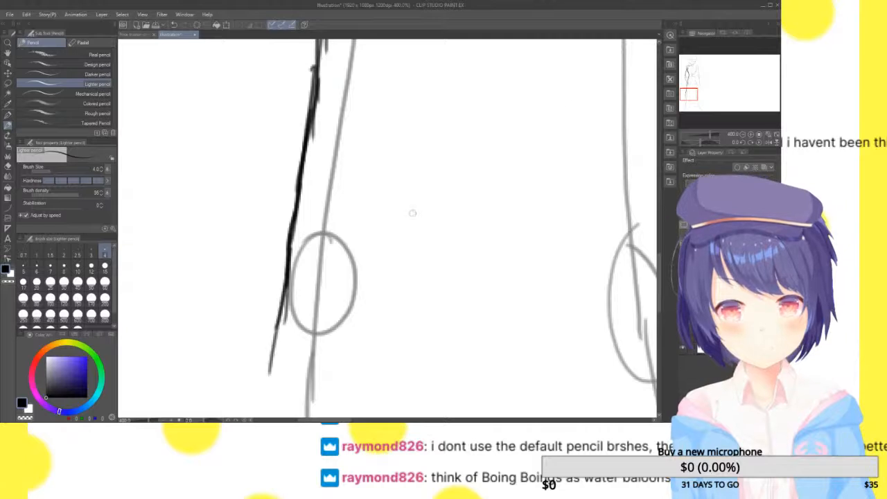
Outline the outer edge of the left lower leg and sketch the left foot around its ankle and heel
{"action": "left_click_drag", "start_coordinate": [691, 91], "coordinate": [689, 83]}
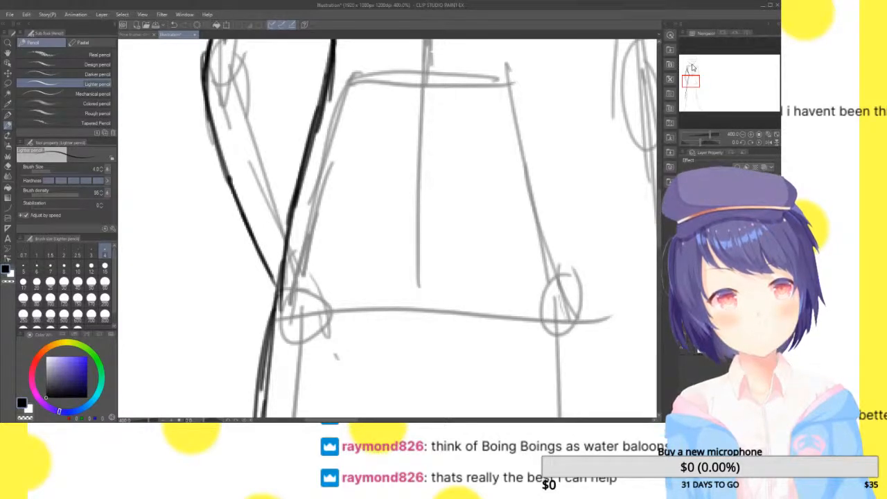
{"action": "left_click_drag", "start_coordinate": [690, 80], "coordinate": [688, 105]}
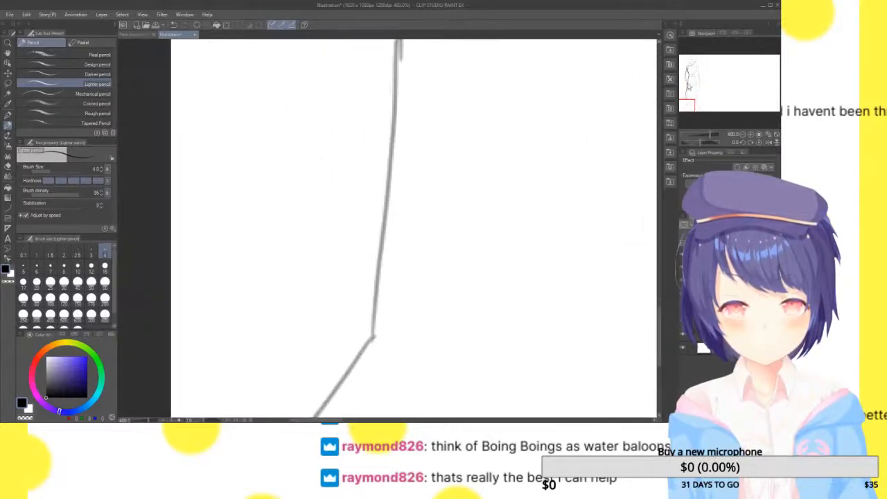
{"action": "left_click", "coordinate": [743, 135]}
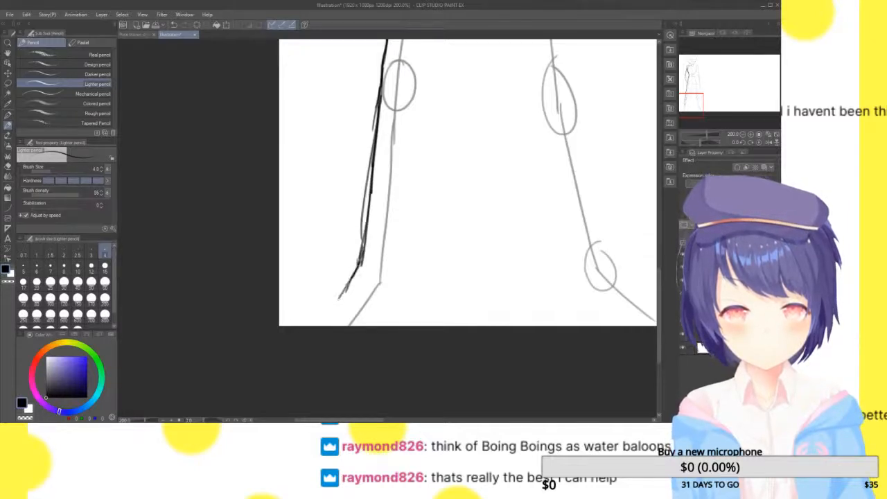
{"action": "left_click_drag", "start_coordinate": [339, 299], "coordinate": [333, 324]}
{"action": "mouse_move", "coordinate": [353, 279]}
{"action": "left_mouse_down"}
{"action": "mouse_move", "coordinate": [332, 325]}
{"action": "mouse_move", "coordinate": [391, 296]}
{"action": "left_mouse_up"}
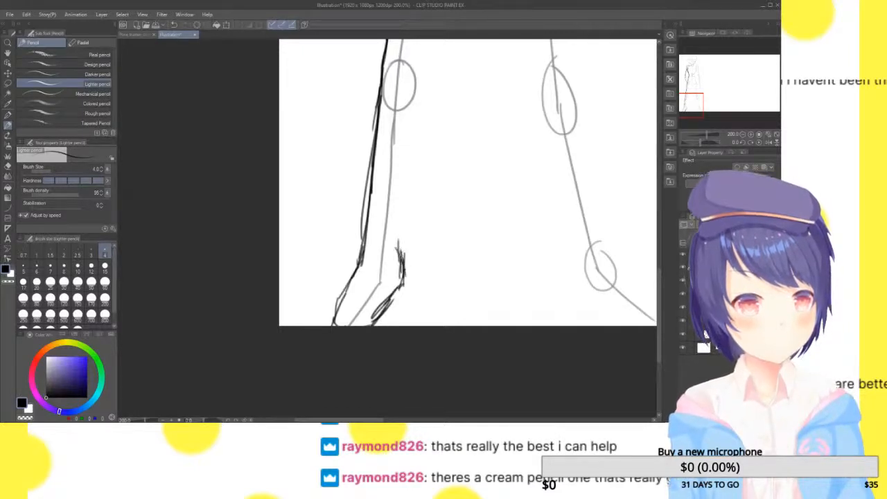
Sketch the V-shaped groin lines on the pelvis and outline the right shoulder from the neck over its joint
{"action": "left_click_drag", "start_coordinate": [717, 98], "coordinate": [701, 81]}
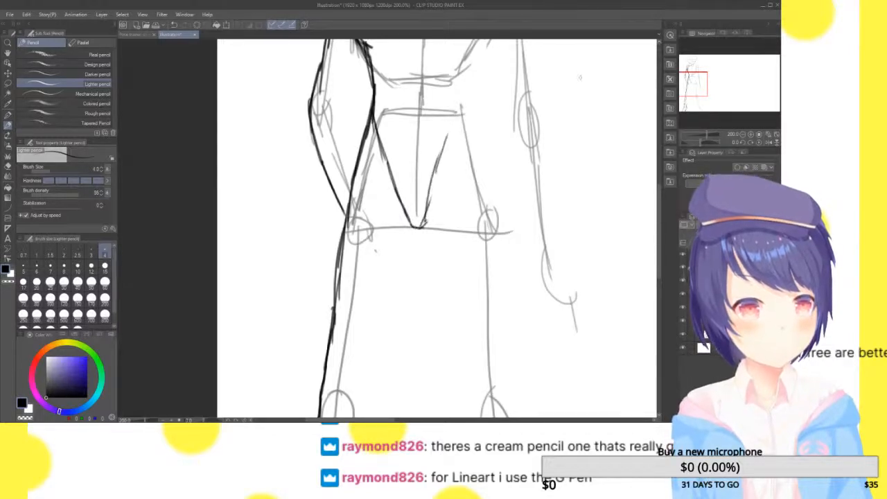
{"action": "left_click_drag", "start_coordinate": [698, 78], "coordinate": [705, 63]}
{"action": "left_click", "coordinate": [750, 134]}
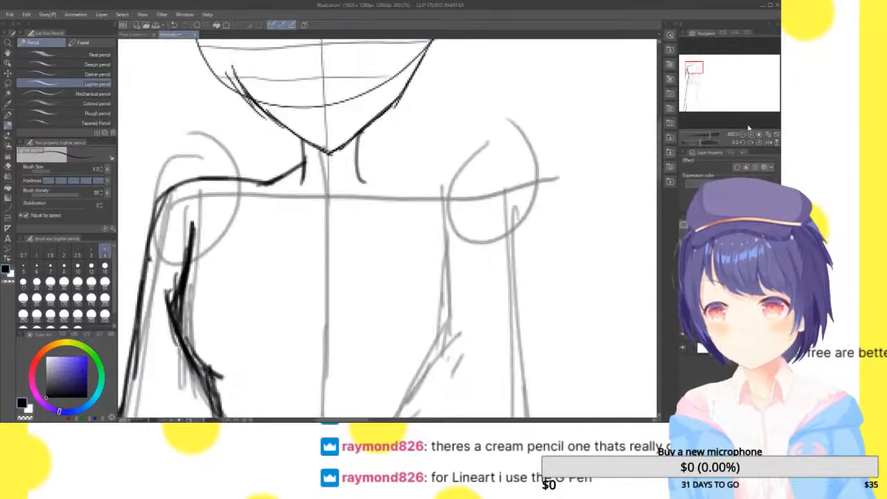
{"action": "mouse_move", "coordinate": [358, 157]}
{"action": "left_mouse_down"}
{"action": "mouse_move", "coordinate": [410, 184]}
{"action": "mouse_move", "coordinate": [469, 177]}
{"action": "mouse_move", "coordinate": [523, 250]}
{"action": "mouse_move", "coordinate": [522, 270]}
{"action": "left_mouse_up"}
Outline the outer edge of the right upper arm down to the elbow
{"action": "left_click_drag", "start_coordinate": [699, 64], "coordinate": [703, 71]}
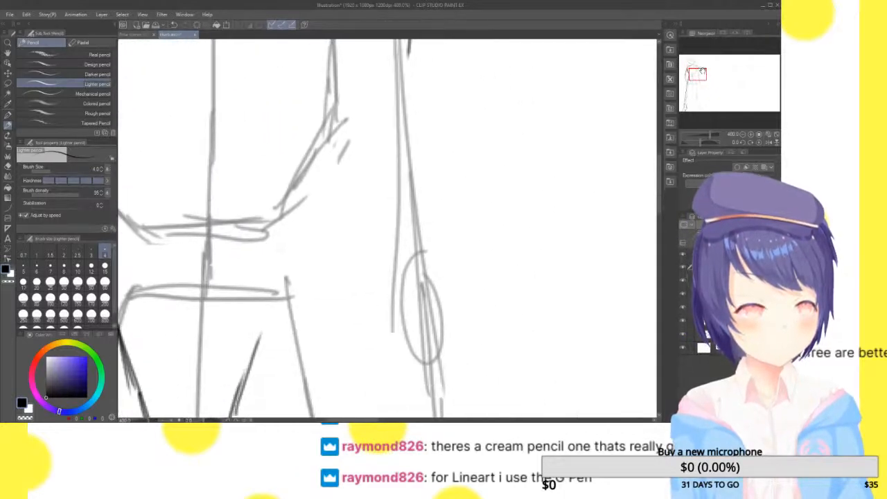
{"action": "left_click_drag", "start_coordinate": [407, 42], "coordinate": [423, 171]}
{"action": "left_click_drag", "start_coordinate": [408, 67], "coordinate": [431, 290]}
{"action": "left_click_drag", "start_coordinate": [409, 182], "coordinate": [440, 338]}
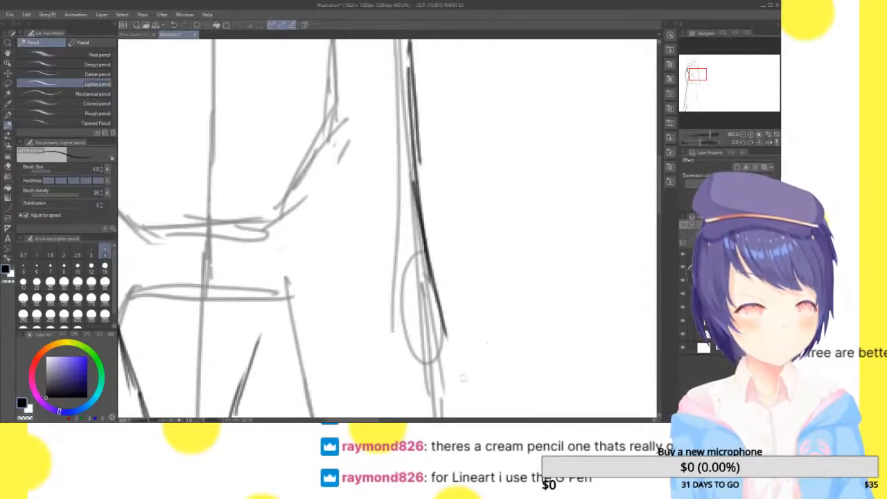
Continue the outer contour of the right arm from the elbow along the forearm to the wrist
{"action": "left_click_drag", "start_coordinate": [711, 89], "coordinate": [720, 101]}
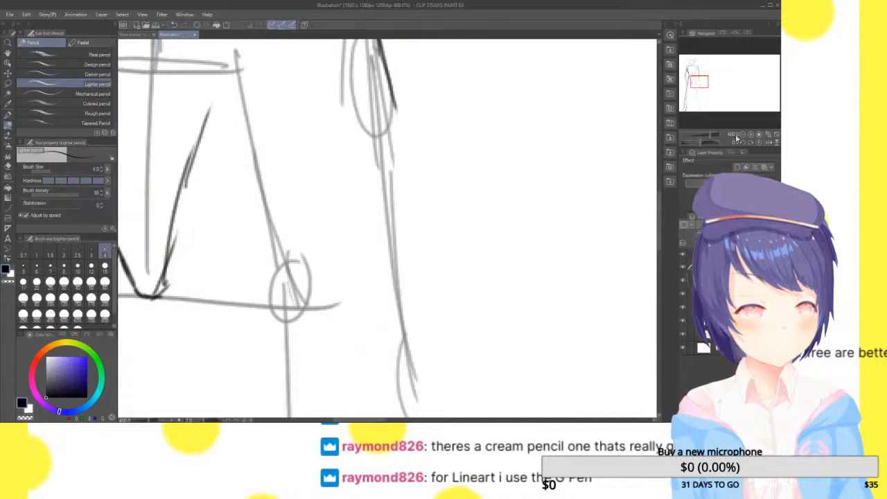
{"action": "left_click_drag", "start_coordinate": [379, 42], "coordinate": [410, 180]}
{"action": "left_click_drag", "start_coordinate": [386, 72], "coordinate": [420, 229]}
{"action": "left_click_drag", "start_coordinate": [400, 112], "coordinate": [431, 283]}
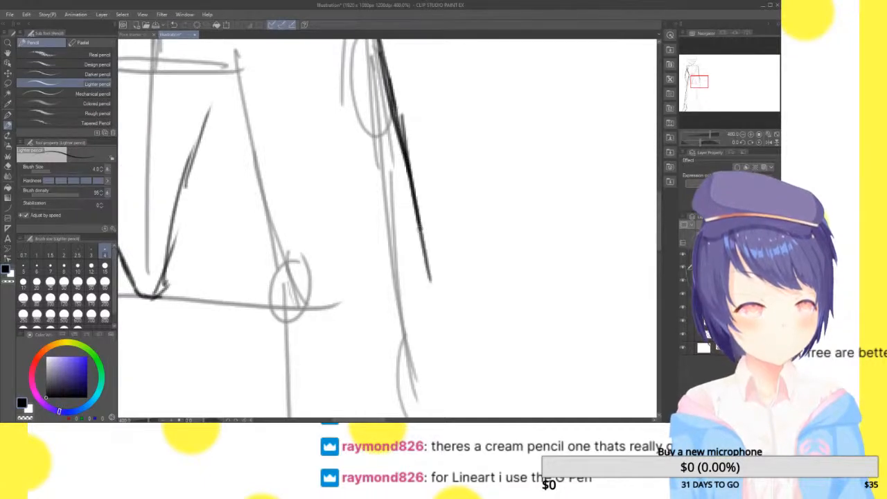
{"action": "left_click_drag", "start_coordinate": [385, 94], "coordinate": [420, 259]}
{"action": "left_click_drag", "start_coordinate": [417, 175], "coordinate": [441, 346]}
{"action": "left_click_drag", "start_coordinate": [421, 256], "coordinate": [431, 385]}
{"action": "left_click_drag", "start_coordinate": [699, 83], "coordinate": [702, 85]}
{"action": "left_click_drag", "start_coordinate": [385, 213], "coordinate": [392, 289]}
Outline the inner edge of the right upper arm from the armpit down to the elbow
{"action": "left_click_drag", "start_coordinate": [700, 80], "coordinate": [695, 63]}
{"action": "mouse_move", "coordinate": [359, 165]}
{"action": "left_mouse_down"}
{"action": "mouse_move", "coordinate": [371, 281]}
{"action": "mouse_move", "coordinate": [347, 233]}
{"action": "mouse_move", "coordinate": [374, 326]}
{"action": "left_mouse_up"}
{"action": "left_click_drag", "start_coordinate": [351, 264], "coordinate": [387, 394]}
{"action": "left_click_drag", "start_coordinate": [697, 72], "coordinate": [699, 75]}
{"action": "left_click_drag", "start_coordinate": [316, 117], "coordinate": [351, 293]}
{"action": "left_click_drag", "start_coordinate": [314, 150], "coordinate": [357, 352]}
{"action": "left_click_drag", "start_coordinate": [328, 220], "coordinate": [361, 396]}
Outline the inner edge of the right forearm and close it with a line across the wrist
{"action": "left_click_drag", "start_coordinate": [698, 75], "coordinate": [700, 82]}
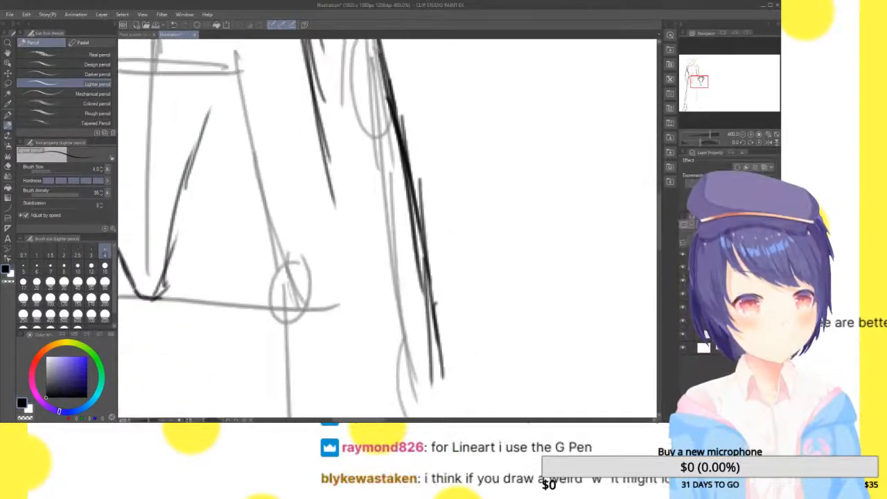
{"action": "left_click_drag", "start_coordinate": [320, 128], "coordinate": [335, 215]}
{"action": "left_click_drag", "start_coordinate": [318, 105], "coordinate": [339, 255]}
{"action": "left_click_drag", "start_coordinate": [325, 155], "coordinate": [339, 277]}
{"action": "left_click_drag", "start_coordinate": [328, 177], "coordinate": [359, 331]}
{"action": "left_click_drag", "start_coordinate": [336, 229], "coordinate": [391, 392]}
{"action": "mouse_move", "coordinate": [352, 295]}
{"action": "left_mouse_down"}
{"action": "mouse_move", "coordinate": [402, 405]}
{"action": "mouse_move", "coordinate": [451, 377]}
{"action": "left_mouse_up"}
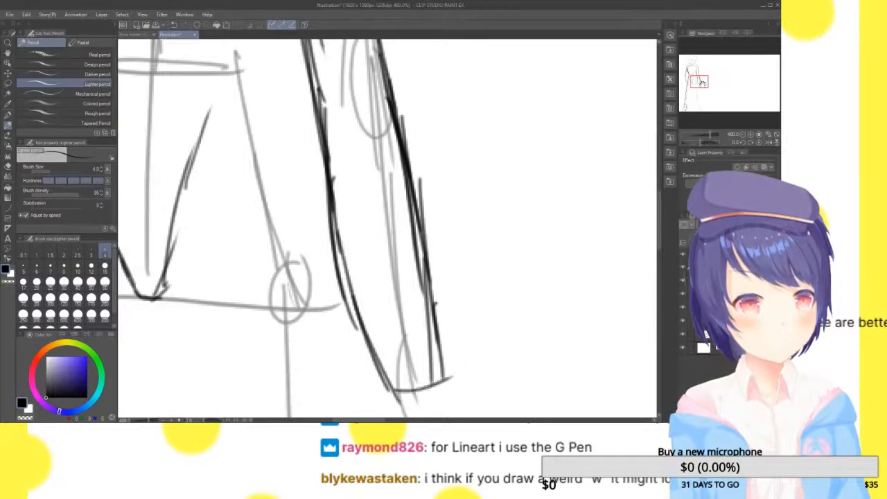
Sketch a pointed W shape across the lower ribcage from one side of the chest to the other
{"action": "left_click_drag", "start_coordinate": [705, 83], "coordinate": [704, 80]}
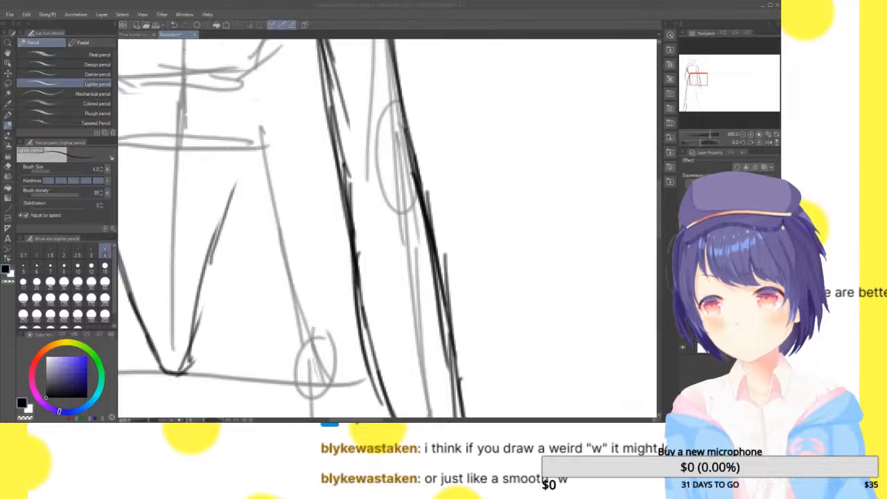
{"action": "left_click_drag", "start_coordinate": [694, 71], "coordinate": [691, 72]}
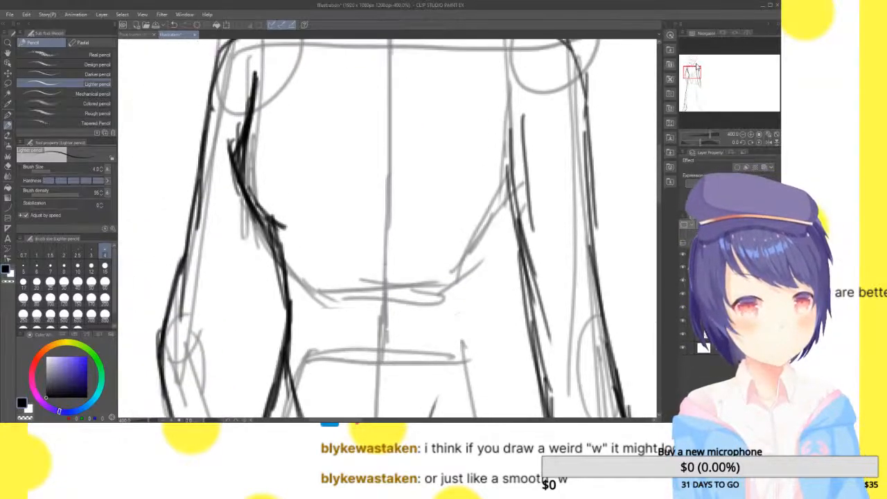
{"action": "left_click_drag", "start_coordinate": [255, 122], "coordinate": [281, 266]}
{"action": "left_click_drag", "start_coordinate": [260, 191], "coordinate": [331, 317]}
{"action": "mouse_move", "coordinate": [275, 231]}
{"action": "left_mouse_down"}
{"action": "mouse_move", "coordinate": [338, 322]}
{"action": "mouse_move", "coordinate": [388, 211]}
{"action": "left_mouse_up"}
{"action": "left_click_drag", "start_coordinate": [378, 247], "coordinate": [397, 138]}
{"action": "left_click_drag", "start_coordinate": [393, 178], "coordinate": [395, 110]}
{"action": "mouse_move", "coordinate": [388, 201]}
{"action": "left_mouse_down"}
{"action": "mouse_move", "coordinate": [412, 281]}
{"action": "mouse_move", "coordinate": [442, 320]}
{"action": "mouse_move", "coordinate": [486, 252]}
{"action": "left_mouse_up"}
{"action": "mouse_move", "coordinate": [461, 311]}
{"action": "left_mouse_down"}
{"action": "mouse_move", "coordinate": [522, 161]}
{"action": "mouse_move", "coordinate": [517, 103]}
{"action": "mouse_move", "coordinate": [478, 280]}
{"action": "mouse_move", "coordinate": [486, 263]}
{"action": "left_mouse_up"}
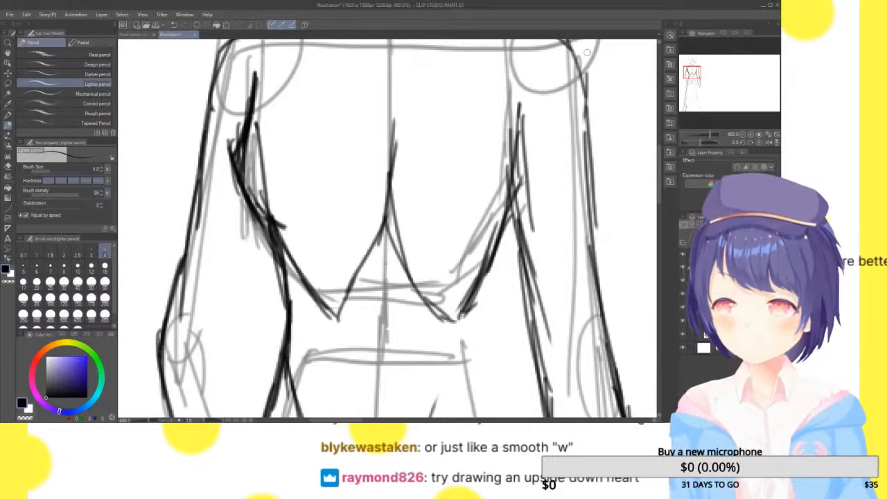
Draw a rounded curve for the left breast from the centre line around its outer side toward the shoulder
{"action": "left_click_drag", "start_coordinate": [334, 207], "coordinate": [295, 219]}
{"action": "left_click_drag", "start_coordinate": [351, 201], "coordinate": [246, 259]}
{"action": "left_click_drag", "start_coordinate": [220, 115], "coordinate": [232, 236]}
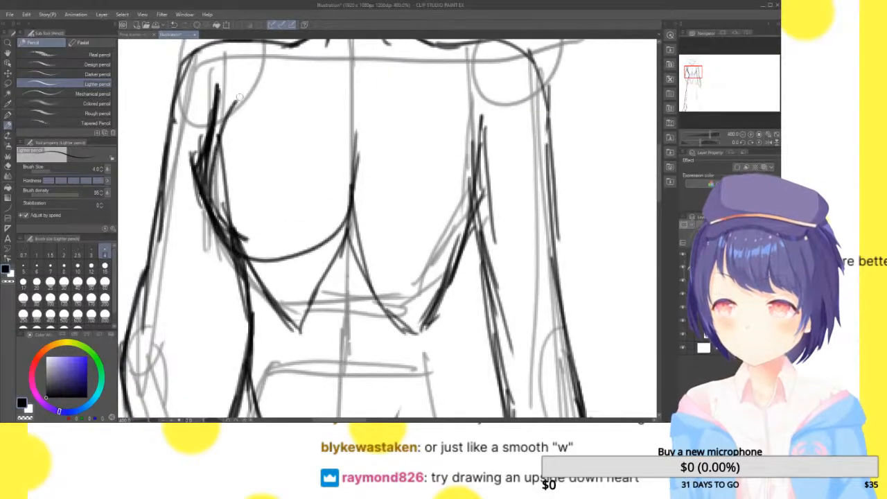
{"action": "left_click_drag", "start_coordinate": [381, 250], "coordinate": [484, 208]}
{"action": "left_click_drag", "start_coordinate": [485, 212], "coordinate": [438, 41]}
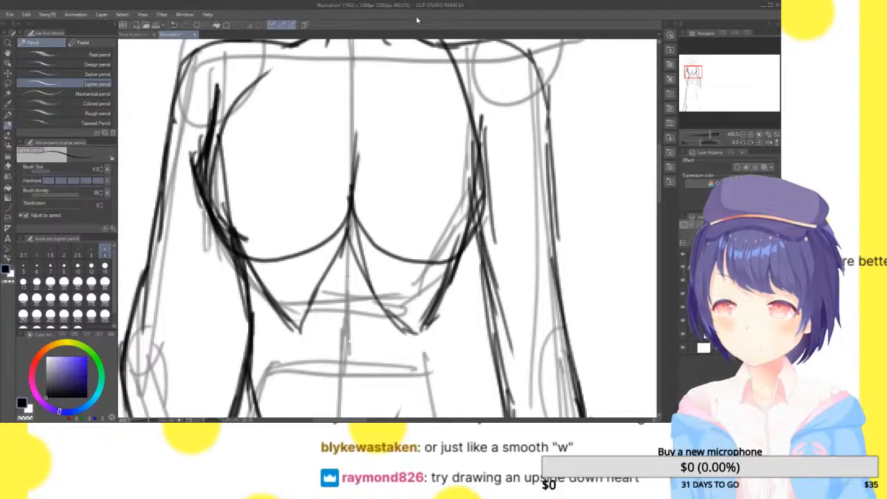
{"action": "left_click_drag", "start_coordinate": [416, 173], "coordinate": [428, 312]}
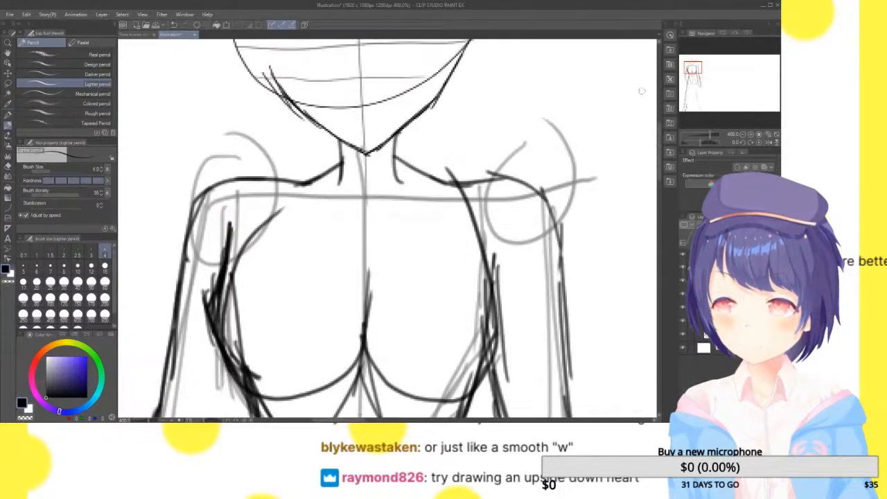
{"action": "mouse_move", "coordinate": [456, 199]}
{"action": "left_mouse_down"}
{"action": "mouse_move", "coordinate": [381, 78]}
{"action": "mouse_move", "coordinate": [457, 205]}
{"action": "left_mouse_up"}
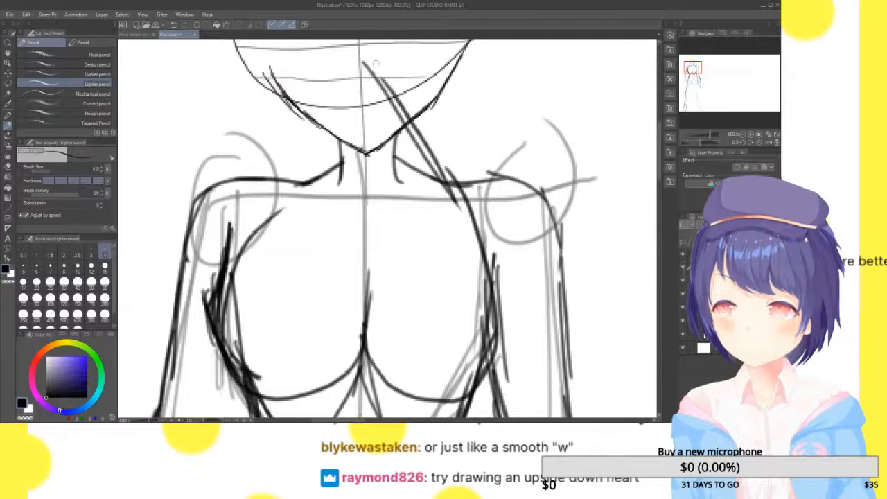
{"action": "left_click_drag", "start_coordinate": [375, 64], "coordinate": [267, 240]}
{"action": "left_click_drag", "start_coordinate": [695, 68], "coordinate": [695, 71]}
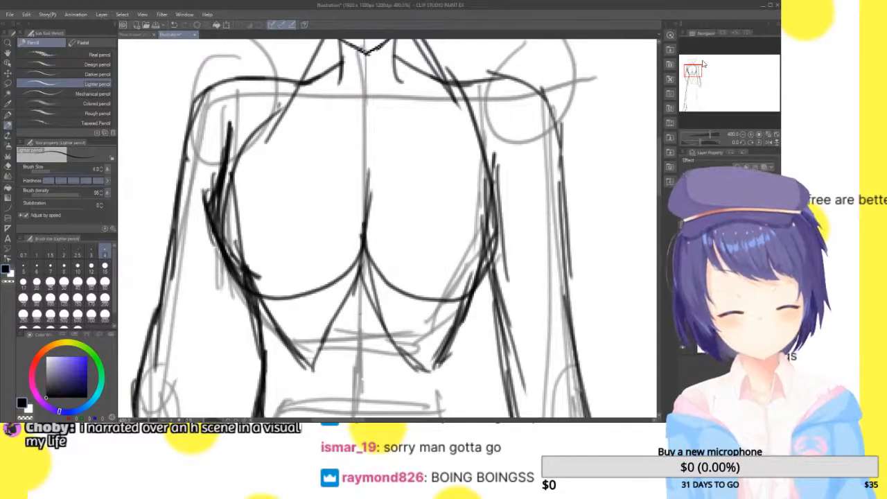
{"action": "key", "text": "ctrl+z"}
{"action": "key", "text": "ctrl+z"}
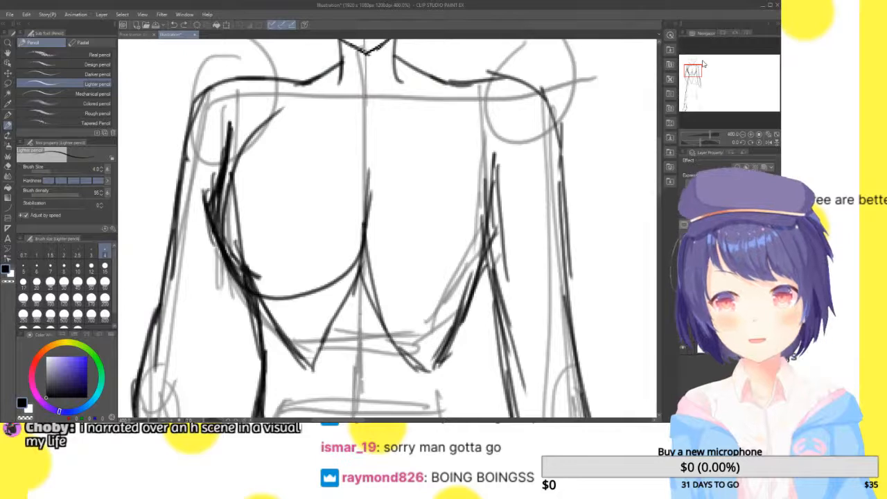
Draw the matching rounded curve for the right breast from the centre line around its outer side to the collarbone
{"action": "mouse_move", "coordinate": [364, 221]}
{"action": "left_mouse_down"}
{"action": "mouse_move", "coordinate": [471, 125]}
{"action": "mouse_move", "coordinate": [453, 104]}
{"action": "left_mouse_up"}
{"action": "key", "text": "ctrl+z"}
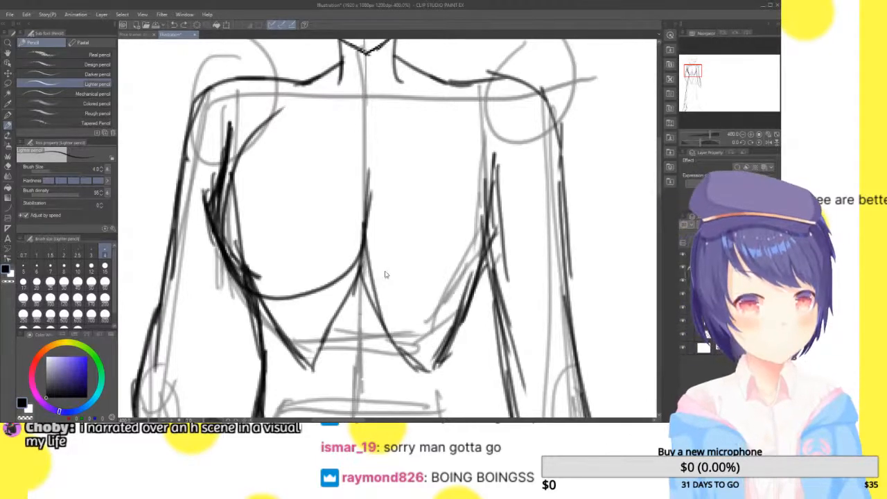
{"action": "mouse_move", "coordinate": [364, 239]}
{"action": "left_mouse_down"}
{"action": "mouse_move", "coordinate": [457, 152]}
{"action": "mouse_move", "coordinate": [430, 98]}
{"action": "left_mouse_up"}
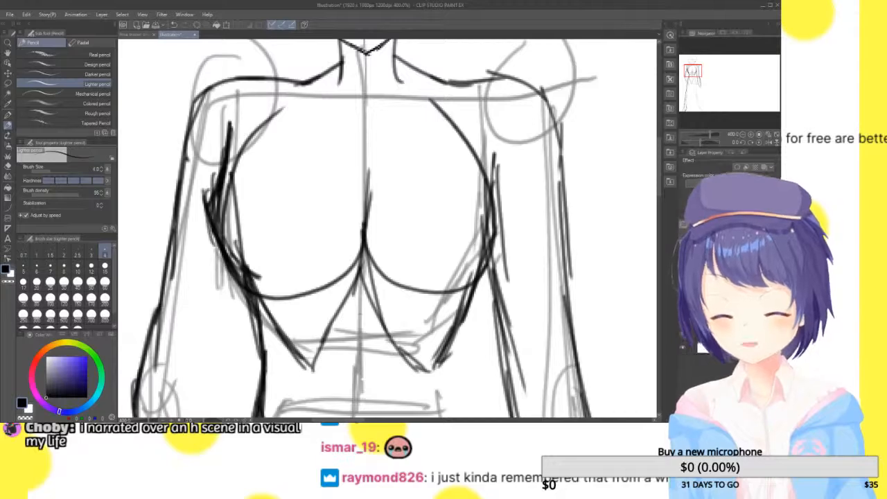
Outline the right side of the torso from the ribcage in toward the waist with overlapping strokes
{"action": "mouse_move", "coordinate": [697, 71]}
{"action": "left_mouse_down"}
{"action": "mouse_move", "coordinate": [695, 86]}
{"action": "mouse_move", "coordinate": [696, 77]}
{"action": "left_mouse_up"}
{"action": "left_click_drag", "start_coordinate": [382, 49], "coordinate": [363, 183]}
{"action": "left_click_drag", "start_coordinate": [378, 73], "coordinate": [358, 200]}
{"action": "left_click_drag", "start_coordinate": [367, 137], "coordinate": [365, 237]}
{"action": "left_click_drag", "start_coordinate": [352, 152], "coordinate": [374, 277]}
Reinforce the right point of the W shape below the chest with short strokes
{"action": "left_click_drag", "start_coordinate": [264, 53], "coordinate": [282, 120]}
{"action": "mouse_move", "coordinate": [265, 58]}
{"action": "left_mouse_down"}
{"action": "mouse_move", "coordinate": [303, 143]}
{"action": "mouse_move", "coordinate": [323, 141]}
{"action": "left_mouse_up"}
{"action": "left_click_drag", "start_coordinate": [336, 97], "coordinate": [304, 140]}
{"action": "mouse_move", "coordinate": [351, 71]}
{"action": "left_mouse_down"}
{"action": "mouse_move", "coordinate": [316, 127]}
{"action": "mouse_move", "coordinate": [321, 121]}
{"action": "left_mouse_up"}
Strengthen the right waist contour and continue it outward along the hip to the hip joint
{"action": "left_click_drag", "start_coordinate": [370, 57], "coordinate": [341, 159]}
{"action": "left_click_drag", "start_coordinate": [360, 97], "coordinate": [344, 159]}
{"action": "left_click_drag", "start_coordinate": [353, 126], "coordinate": [339, 215]}
{"action": "mouse_move", "coordinate": [337, 143]}
{"action": "left_mouse_down"}
{"action": "mouse_move", "coordinate": [346, 233]}
{"action": "mouse_move", "coordinate": [389, 343]}
{"action": "left_mouse_up"}
{"action": "left_click_drag", "start_coordinate": [360, 239], "coordinate": [398, 376]}
{"action": "mouse_move", "coordinate": [395, 343]}
{"action": "left_mouse_down"}
{"action": "mouse_move", "coordinate": [398, 104]}
{"action": "mouse_move", "coordinate": [421, 116]}
{"action": "mouse_move", "coordinate": [431, 195]}
{"action": "left_mouse_up"}
Extend the right groin line of the pelvis V up to the right side of the waist
{"action": "left_click_drag", "start_coordinate": [695, 85], "coordinate": [695, 79]}
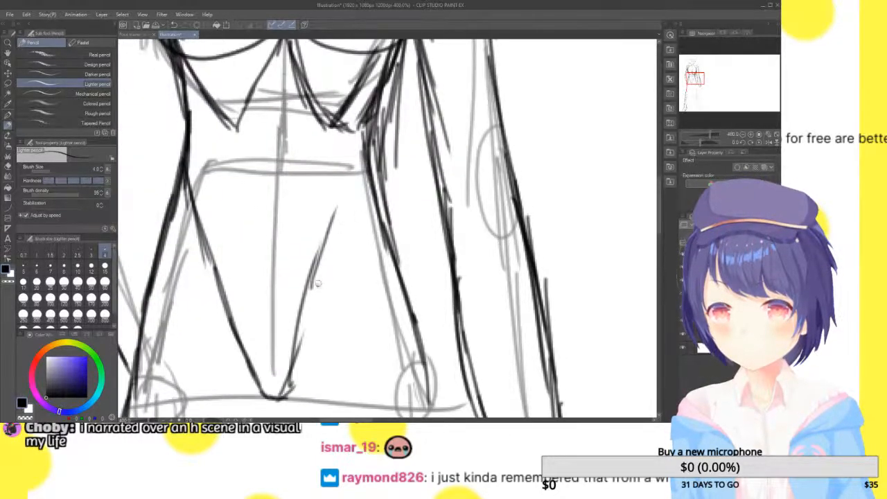
{"action": "left_click_drag", "start_coordinate": [352, 193], "coordinate": [315, 287]}
{"action": "left_click_drag", "start_coordinate": [375, 179], "coordinate": [328, 246]}
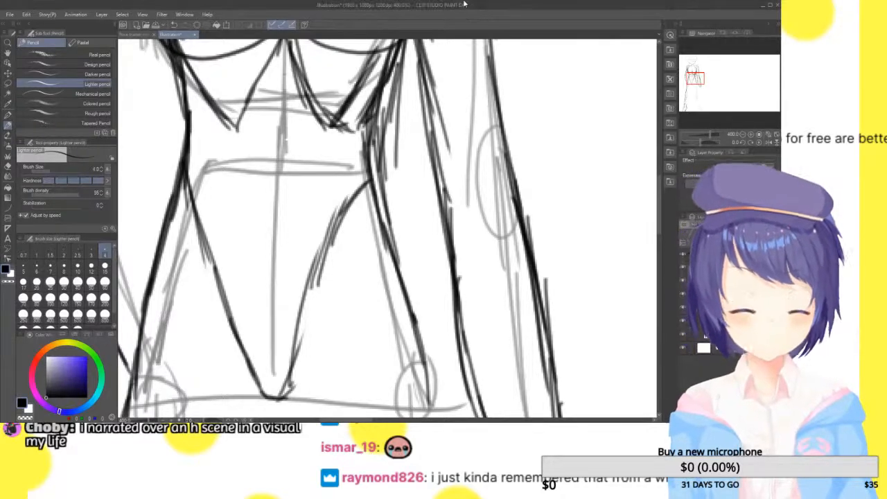
Clean up the stray strokes between the right ribcage and waist and redraw the contour there
{"action": "left_click", "coordinate": [693, 73]}
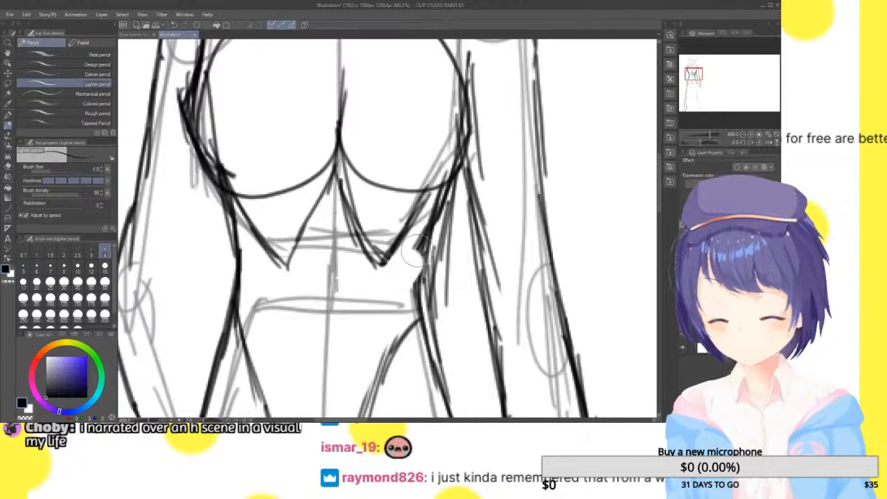
{"action": "left_click_drag", "start_coordinate": [432, 226], "coordinate": [417, 284]}
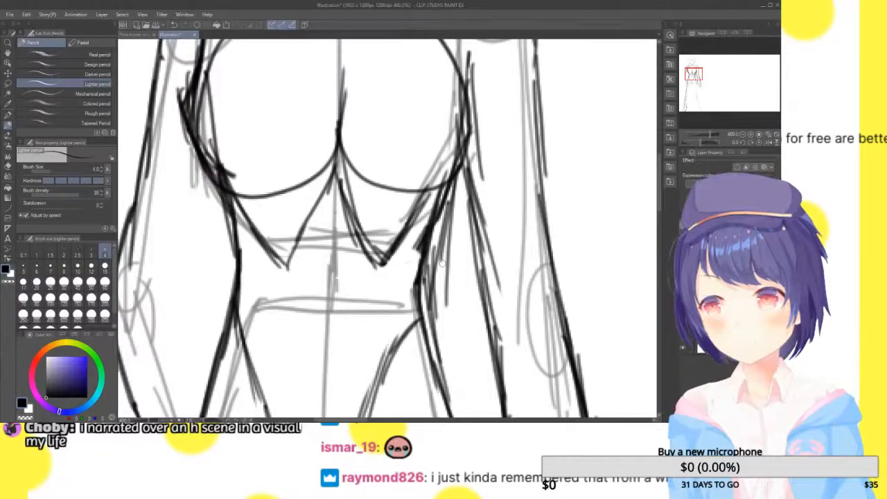
{"action": "mouse_move", "coordinate": [442, 263]}
{"action": "left_mouse_down"}
{"action": "mouse_move", "coordinate": [331, 168]}
{"action": "mouse_move", "coordinate": [284, 347]}
{"action": "mouse_move", "coordinate": [319, 376]}
{"action": "mouse_move", "coordinate": [306, 345]}
{"action": "left_mouse_up"}
Outline the outer edge of the right thigh from the hip joint down to the knee
{"action": "left_click_drag", "start_coordinate": [694, 69], "coordinate": [694, 88]}
{"action": "left_click_drag", "start_coordinate": [446, 75], "coordinate": [451, 224]}
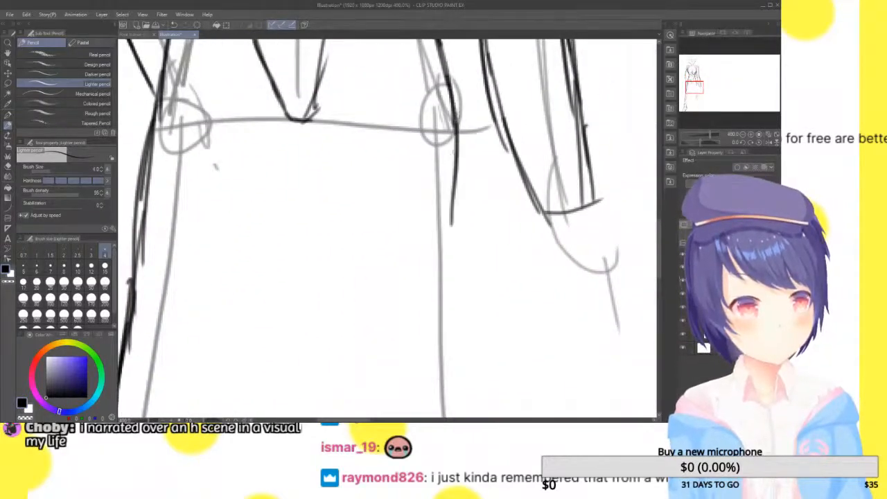
{"action": "left_click_drag", "start_coordinate": [458, 164], "coordinate": [463, 343]}
{"action": "left_click_drag", "start_coordinate": [691, 96], "coordinate": [693, 93]}
{"action": "left_click_drag", "start_coordinate": [513, 151], "coordinate": [533, 335]}
{"action": "left_click_drag", "start_coordinate": [516, 222], "coordinate": [530, 335]}
Continue the outer contour of the right leg from the knee down the lower leg toward the ankle
{"action": "left_click_drag", "start_coordinate": [692, 105], "coordinate": [693, 102]}
{"action": "left_click_drag", "start_coordinate": [512, 46], "coordinate": [539, 178]}
{"action": "left_click_drag", "start_coordinate": [517, 64], "coordinate": [557, 253]}
{"action": "left_click_drag", "start_coordinate": [528, 132], "coordinate": [573, 300]}
{"action": "left_click_drag", "start_coordinate": [563, 258], "coordinate": [584, 337]}
Outline the inner edge of the left thigh from the crotch downward with overlapping strokes
{"action": "mouse_move", "coordinate": [693, 102]}
{"action": "left_mouse_down"}
{"action": "mouse_move", "coordinate": [693, 77]}
{"action": "mouse_move", "coordinate": [693, 90]}
{"action": "left_mouse_up"}
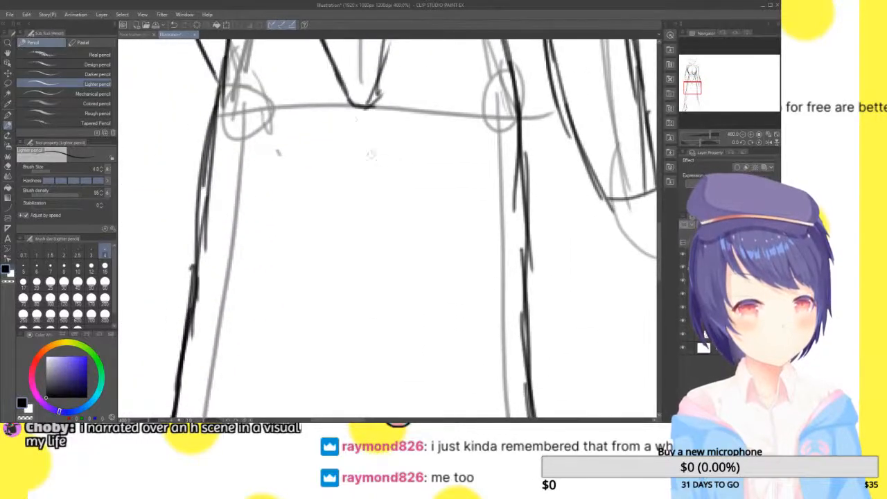
{"action": "left_click_drag", "start_coordinate": [350, 104], "coordinate": [323, 300]}
{"action": "left_click_drag", "start_coordinate": [347, 158], "coordinate": [334, 223]}
{"action": "mouse_move", "coordinate": [359, 105]}
{"action": "left_mouse_down"}
{"action": "mouse_move", "coordinate": [349, 214]}
{"action": "mouse_move", "coordinate": [327, 285]}
{"action": "left_mouse_up"}
{"action": "left_click_drag", "start_coordinate": [341, 164], "coordinate": [323, 304]}
{"action": "left_click_drag", "start_coordinate": [331, 226], "coordinate": [317, 359]}
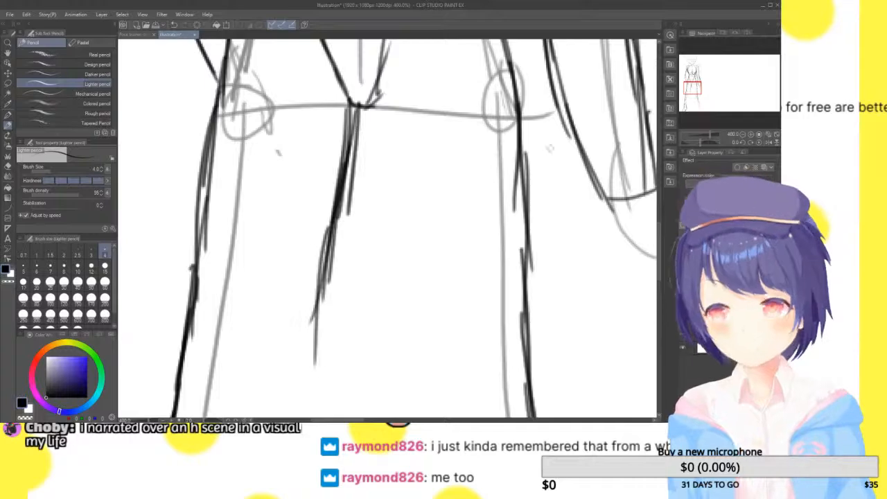
Continue the inner contour of the left thigh down to the inside of the knee
{"action": "left_click_drag", "start_coordinate": [690, 99], "coordinate": [690, 96]}
{"action": "left_click_drag", "start_coordinate": [409, 67], "coordinate": [379, 172]}
{"action": "left_click_drag", "start_coordinate": [409, 82], "coordinate": [368, 229]}
{"action": "left_click_drag", "start_coordinate": [398, 122], "coordinate": [365, 262]}
{"action": "left_click_drag", "start_coordinate": [377, 186], "coordinate": [355, 298]}
{"action": "left_click_drag", "start_coordinate": [375, 202], "coordinate": [360, 327]}
Outline the inner edge of the left lower leg from the knee down toward the ankle
{"action": "left_click_drag", "start_coordinate": [687, 101], "coordinate": [688, 100]}
{"action": "left_click_drag", "start_coordinate": [402, 79], "coordinate": [385, 250]}
{"action": "left_click_drag", "start_coordinate": [399, 131], "coordinate": [353, 311]}
{"action": "left_click_drag", "start_coordinate": [394, 202], "coordinate": [336, 416]}
{"action": "left_click_drag", "start_coordinate": [377, 267], "coordinate": [338, 419]}
Outline the inner edge of the right upper thigh starting from the crotch
{"action": "mouse_move", "coordinate": [690, 99]}
{"action": "left_mouse_down"}
{"action": "mouse_move", "coordinate": [690, 82]}
{"action": "mouse_move", "coordinate": [684, 88]}
{"action": "left_mouse_up"}
{"action": "left_click_drag", "start_coordinate": [339, 116], "coordinate": [367, 262]}
{"action": "left_click_drag", "start_coordinate": [350, 148], "coordinate": [364, 209]}
{"action": "left_click_drag", "start_coordinate": [367, 208], "coordinate": [397, 349]}
{"action": "left_click_drag", "start_coordinate": [356, 253], "coordinate": [385, 368]}
Continue the inner contour of the right thigh down toward the knee
{"action": "left_click_drag", "start_coordinate": [693, 86], "coordinate": [695, 94]}
{"action": "left_click_drag", "start_coordinate": [343, 65], "coordinate": [375, 262]}
{"action": "left_click_drag", "start_coordinate": [362, 85], "coordinate": [412, 297]}
{"action": "left_click_drag", "start_coordinate": [379, 170], "coordinate": [396, 287]}
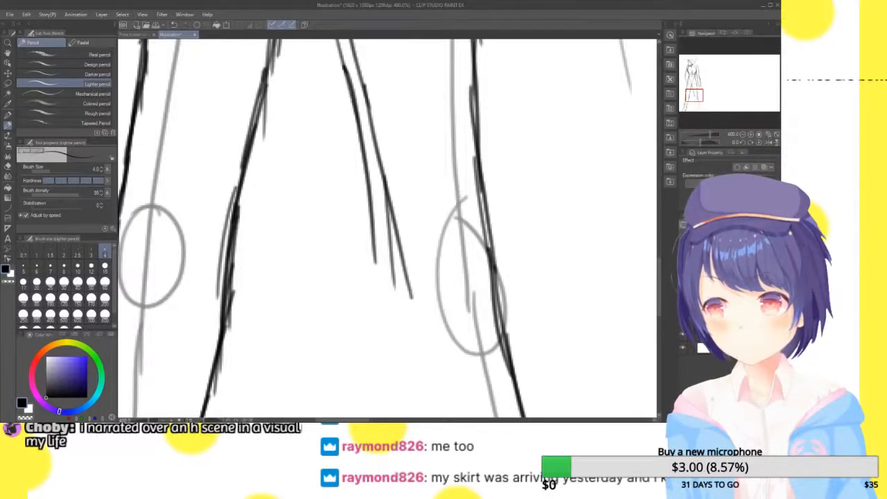
{"action": "left_click_drag", "start_coordinate": [696, 95], "coordinate": [696, 99]}
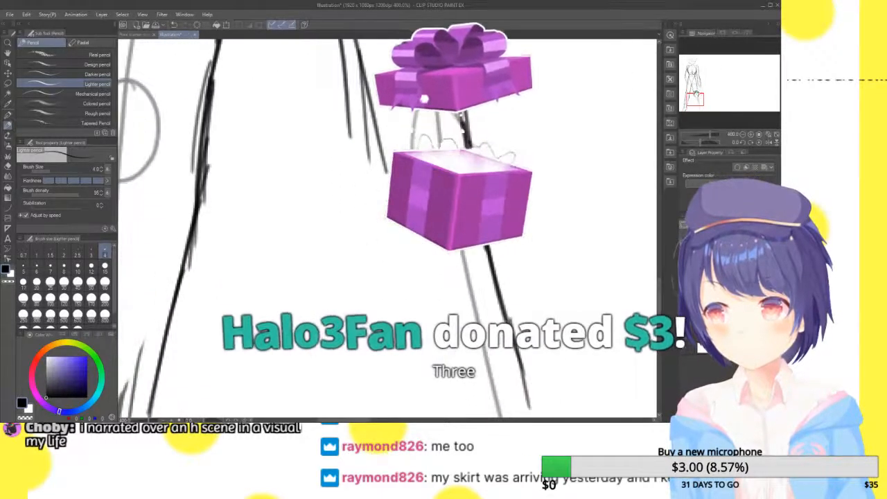
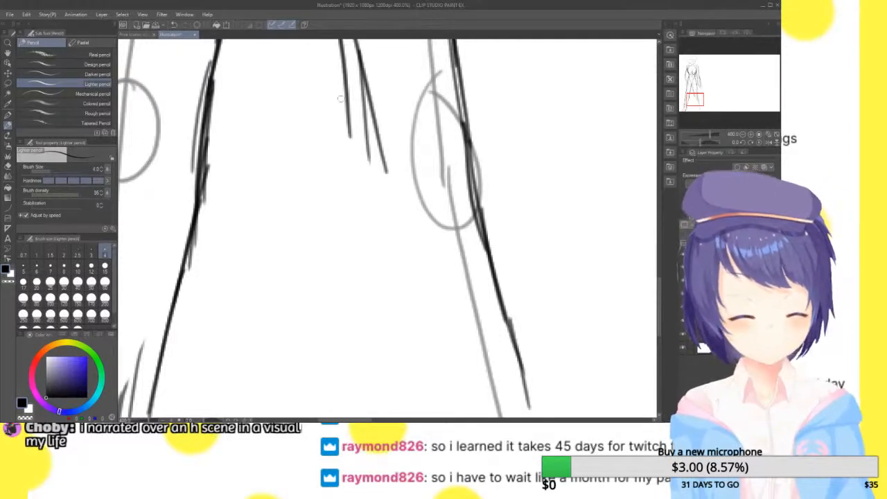
Extend the inner contour of the right leg past the inside of the knee onto the upper calf
{"action": "left_click_drag", "start_coordinate": [346, 59], "coordinate": [375, 230]}
{"action": "mouse_move", "coordinate": [351, 84]}
{"action": "left_mouse_down"}
{"action": "mouse_move", "coordinate": [370, 220]}
{"action": "mouse_move", "coordinate": [352, 259]}
{"action": "left_mouse_up"}
{"action": "left_click_drag", "start_coordinate": [355, 116], "coordinate": [376, 351]}
Outline the inner edge of the right lower leg down to the ankle and extend its outer edge toward the ankle
{"action": "left_click_drag", "start_coordinate": [696, 99], "coordinate": [695, 102]}
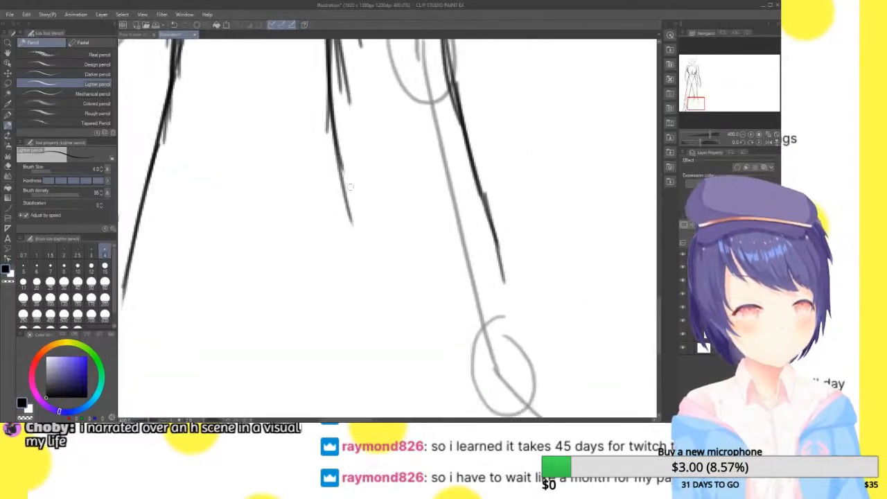
{"action": "left_click_drag", "start_coordinate": [323, 64], "coordinate": [403, 288]}
{"action": "left_click_drag", "start_coordinate": [343, 146], "coordinate": [424, 300]}
{"action": "left_click_drag", "start_coordinate": [359, 171], "coordinate": [439, 341]}
{"action": "left_click_drag", "start_coordinate": [397, 239], "coordinate": [441, 352]}
{"action": "left_click_drag", "start_coordinate": [494, 219], "coordinate": [518, 320]}
{"action": "left_click_drag", "start_coordinate": [419, 301], "coordinate": [420, 370]}
{"action": "left_click_drag", "start_coordinate": [420, 309], "coordinate": [430, 381]}
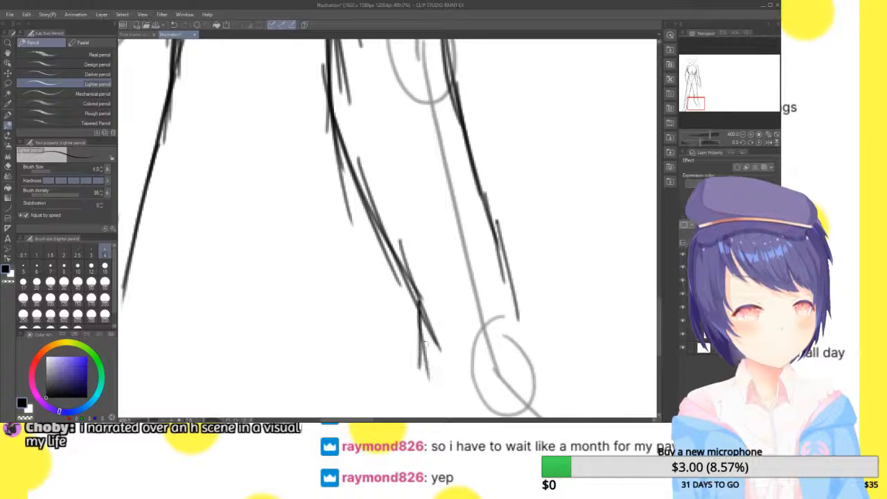
Outline the right foot with its heel, sole, instep and toe tip around the foot's guide line
{"action": "left_click_drag", "start_coordinate": [413, 340], "coordinate": [467, 418]}
{"action": "left_click_drag", "start_coordinate": [424, 364], "coordinate": [490, 433]}
{"action": "left_click_drag", "start_coordinate": [699, 102], "coordinate": [702, 111]}
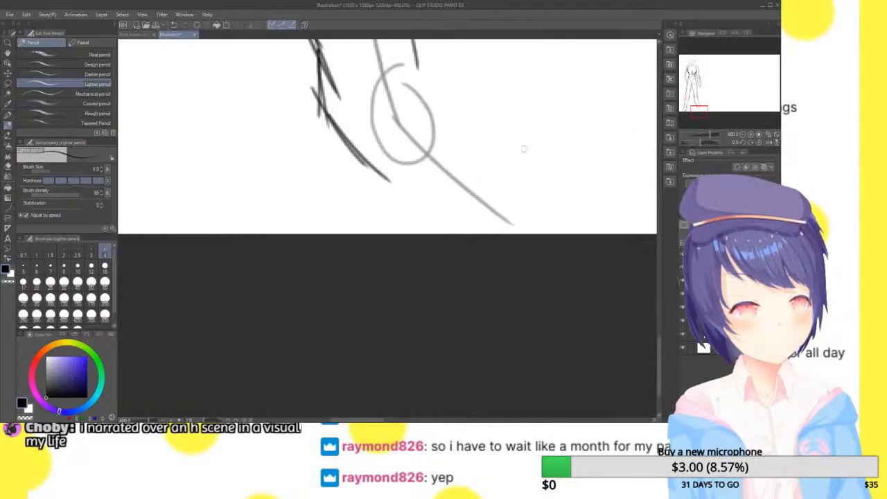
{"action": "left_click_drag", "start_coordinate": [414, 46], "coordinate": [525, 168]}
{"action": "left_click_drag", "start_coordinate": [500, 134], "coordinate": [538, 214]}
{"action": "left_click_drag", "start_coordinate": [511, 164], "coordinate": [547, 234]}
{"action": "left_click_drag", "start_coordinate": [487, 234], "coordinate": [472, 230]}
{"action": "left_click_drag", "start_coordinate": [455, 217], "coordinate": [409, 189]}
{"action": "left_click_drag", "start_coordinate": [362, 162], "coordinate": [454, 234]}
{"action": "mouse_move", "coordinate": [386, 175]}
{"action": "left_mouse_down"}
{"action": "mouse_move", "coordinate": [469, 234]}
{"action": "mouse_move", "coordinate": [514, 220]}
{"action": "mouse_move", "coordinate": [529, 202]}
{"action": "left_mouse_up"}
{"action": "mouse_move", "coordinate": [528, 210]}
{"action": "left_mouse_down"}
{"action": "mouse_move", "coordinate": [463, 222]}
{"action": "mouse_move", "coordinate": [508, 216]}
{"action": "left_mouse_up"}
{"action": "left_click_drag", "start_coordinate": [510, 148], "coordinate": [528, 201]}
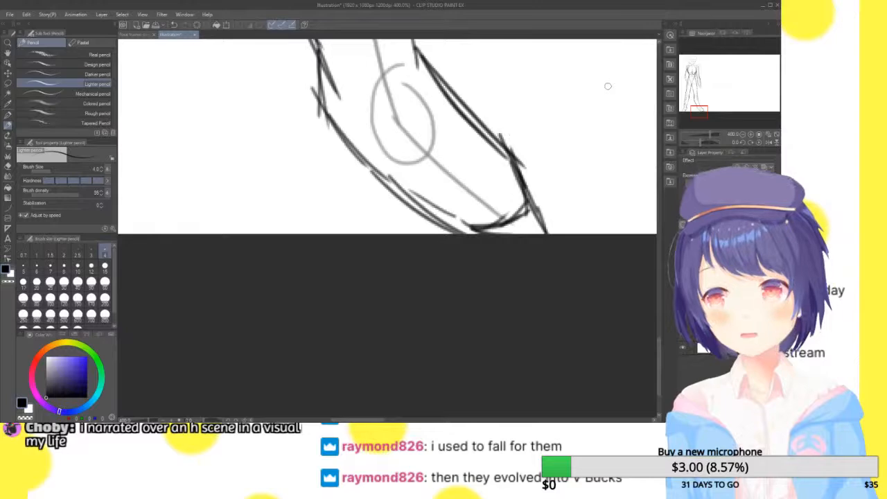
Lasso the leg outlines from above the knees down to the feet, shift them up slightly and deselect
{"action": "left_click_drag", "start_coordinate": [695, 112], "coordinate": [689, 71]}
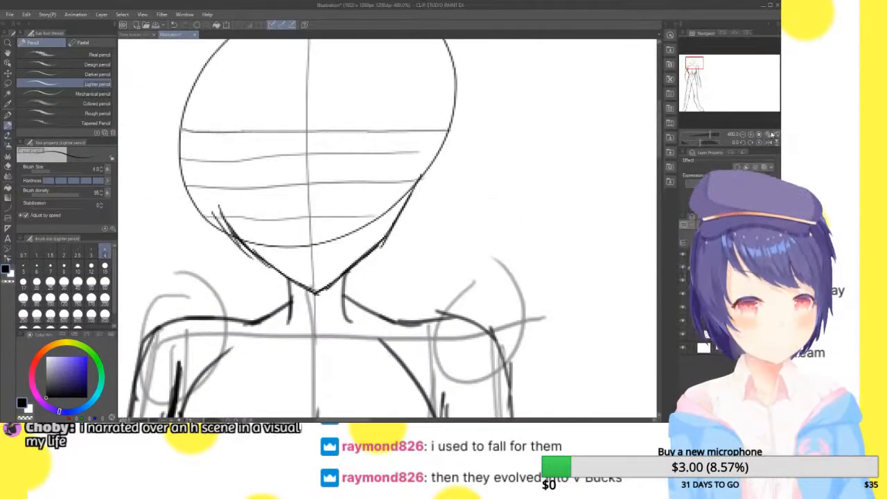
{"action": "left_click", "coordinate": [775, 135]}
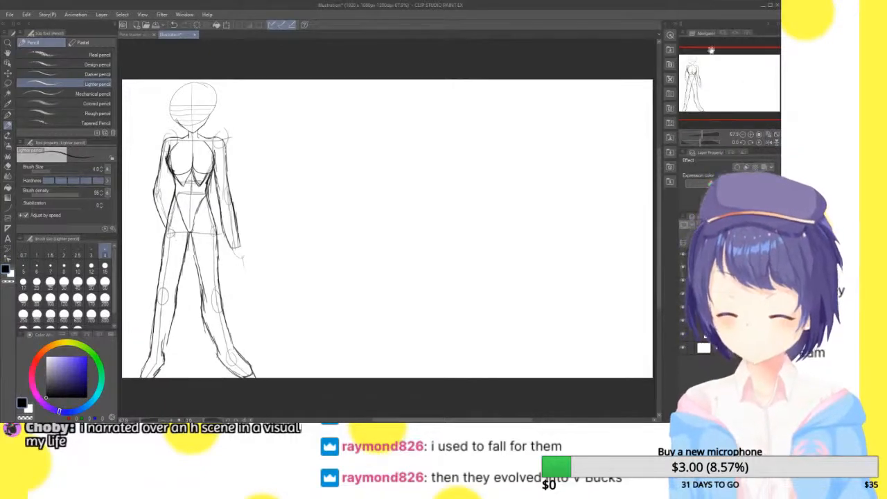
{"action": "left_click", "coordinate": [751, 134]}
{"action": "left_click", "coordinate": [751, 134]}
{"action": "left_click_drag", "start_coordinate": [740, 78], "coordinate": [708, 91]}
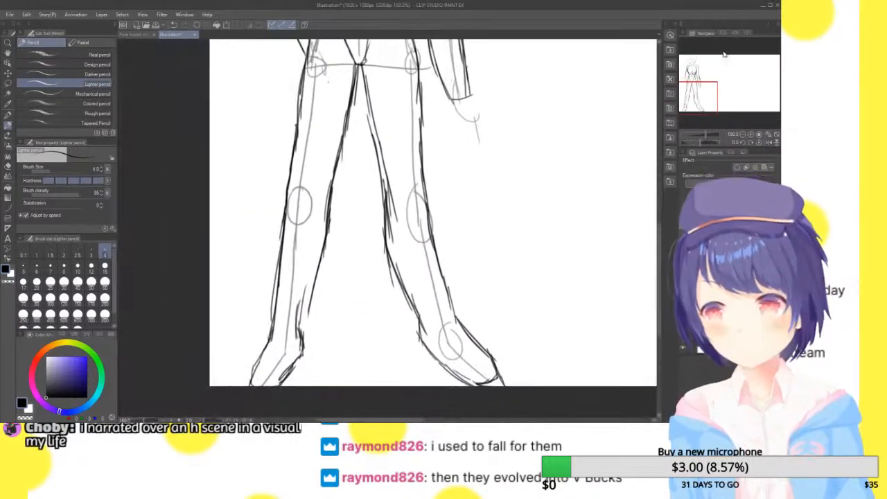
{"action": "key", "text": "m"}
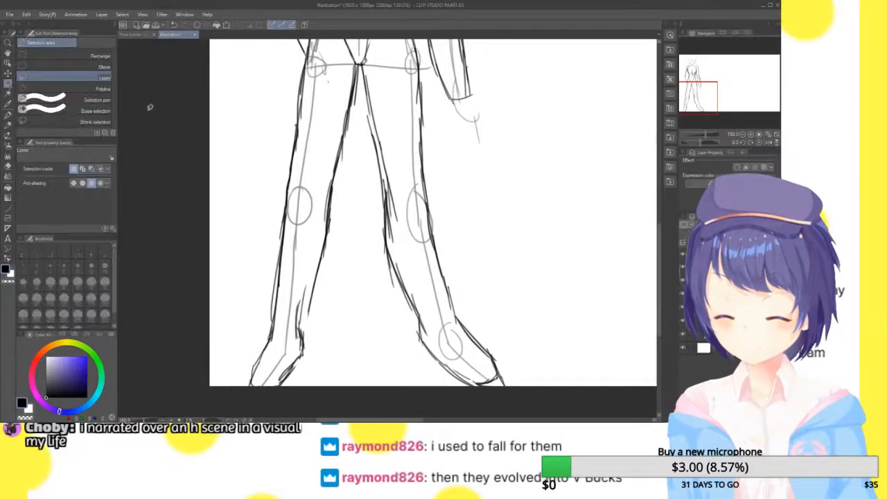
{"action": "mouse_move", "coordinate": [269, 172]}
{"action": "left_mouse_down"}
{"action": "mouse_move", "coordinate": [479, 162]}
{"action": "mouse_move", "coordinate": [558, 380]}
{"action": "mouse_move", "coordinate": [427, 405]}
{"action": "mouse_move", "coordinate": [238, 393]}
{"action": "mouse_move", "coordinate": [243, 159]}
{"action": "mouse_move", "coordinate": [255, 147]}
{"action": "left_mouse_up"}
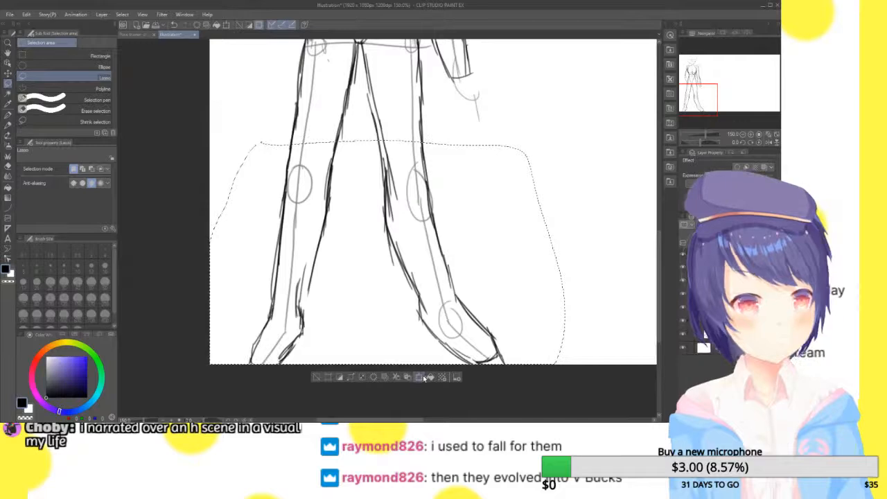
{"action": "key", "text": "ctrl+t"}
{"action": "left_click_drag", "start_coordinate": [475, 259], "coordinate": [478, 238]}
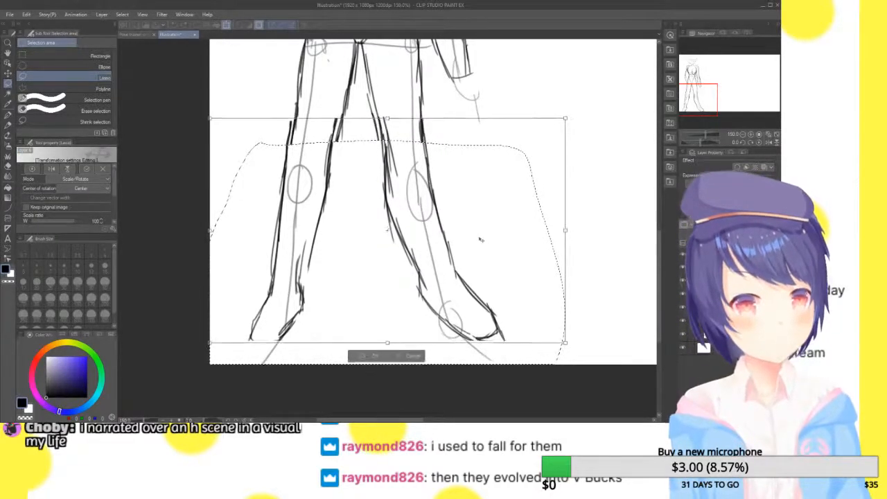
{"action": "left_click", "coordinate": [366, 355]}
{"action": "left_click", "coordinate": [317, 356]}
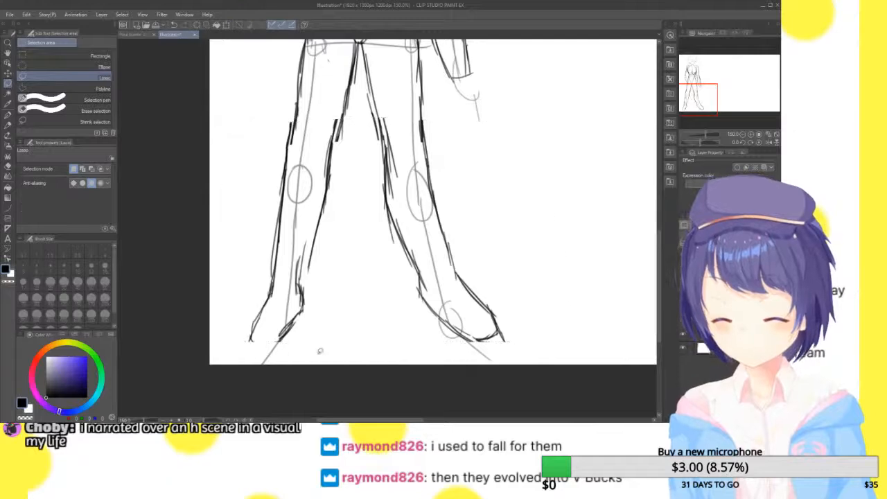
Draw the inner edge of the left upper arm from beside the chest down to the elbow with the Lighter pencil
{"action": "left_click_drag", "start_coordinate": [702, 94], "coordinate": [705, 64]}
{"action": "left_click", "coordinate": [752, 135]}
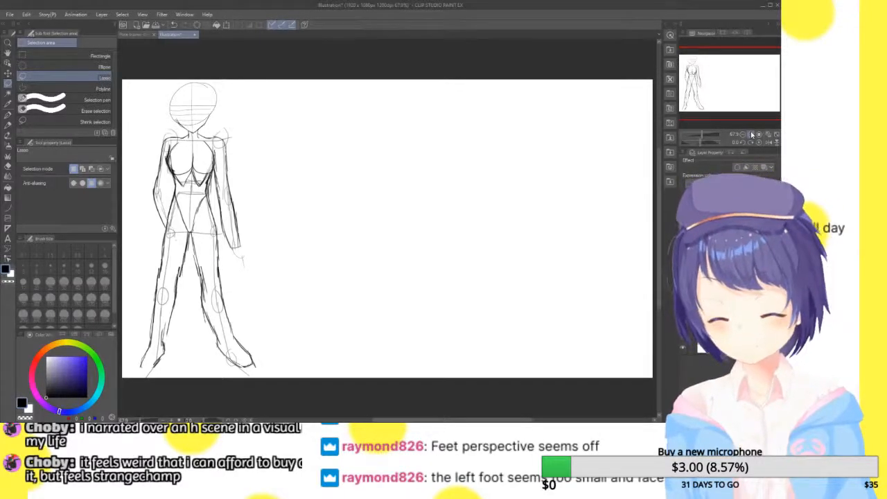
{"action": "left_click", "coordinate": [744, 135]}
{"action": "left_click", "coordinate": [751, 136]}
{"action": "left_click", "coordinate": [751, 135]}
{"action": "left_click", "coordinate": [751, 135]}
{"action": "left_click_drag", "start_coordinate": [733, 85], "coordinate": [699, 78]}
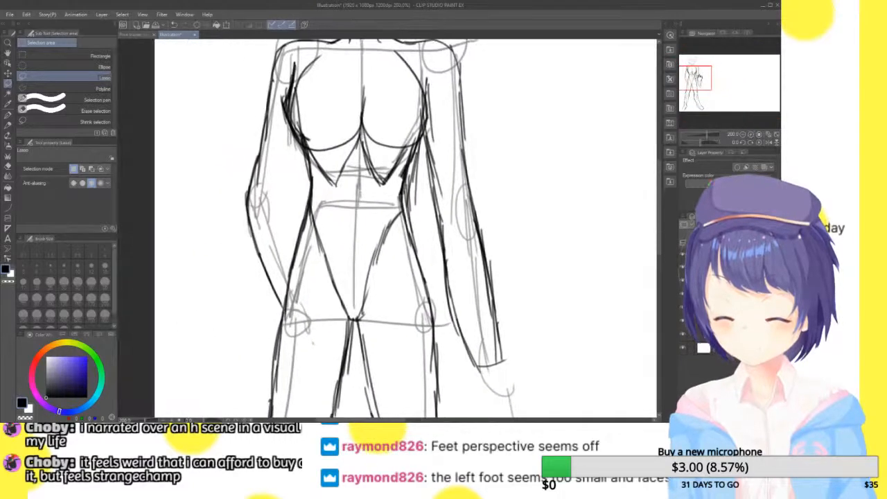
{"action": "left_click", "coordinate": [751, 136]}
{"action": "left_click_drag", "start_coordinate": [696, 78], "coordinate": [687, 75]}
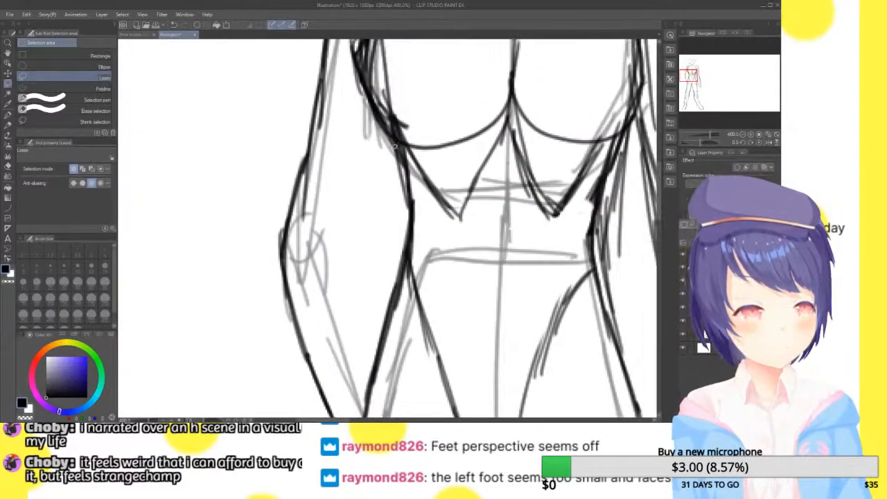
{"action": "left_click_drag", "start_coordinate": [386, 145], "coordinate": [379, 178]}
{"action": "left_click", "coordinate": [310, 201]}
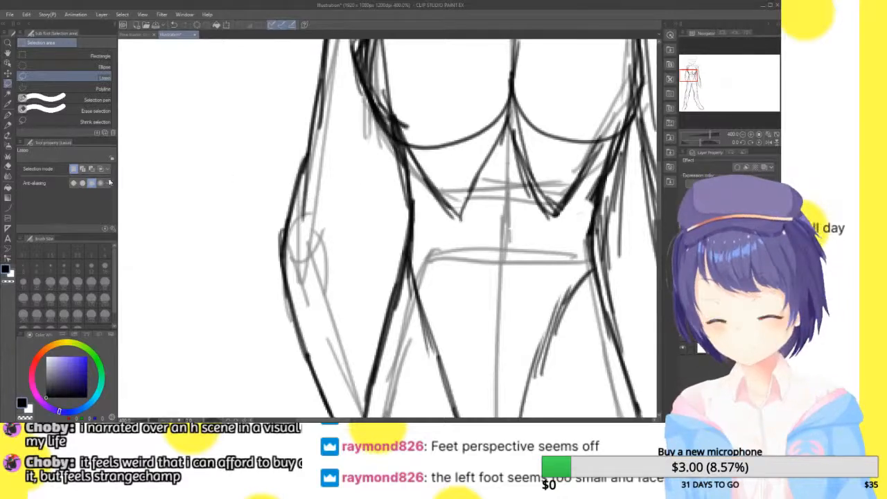
{"action": "left_click", "coordinate": [7, 117]}
{"action": "left_click", "coordinate": [8, 125]}
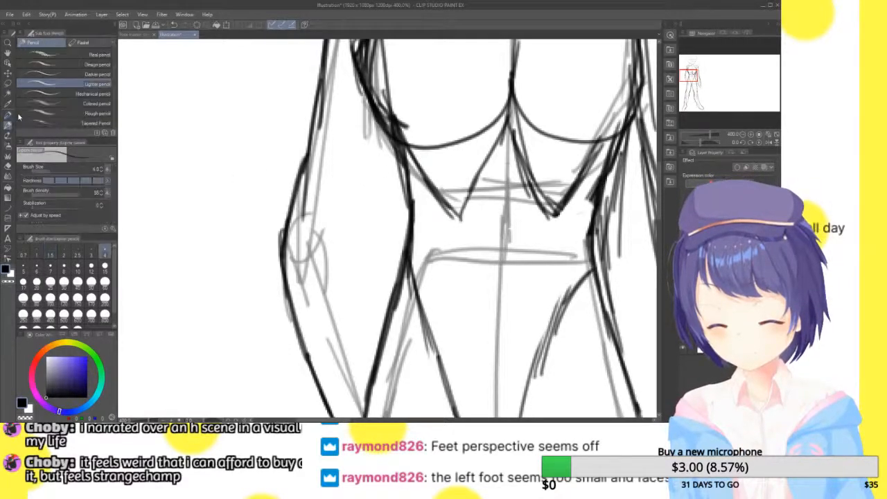
{"action": "left_click_drag", "start_coordinate": [385, 126], "coordinate": [370, 197]}
{"action": "mouse_move", "coordinate": [384, 141]}
{"action": "left_mouse_down"}
{"action": "mouse_move", "coordinate": [362, 220]}
{"action": "mouse_move", "coordinate": [363, 209]}
{"action": "left_mouse_up"}
Outline the inner edge of the left forearm from the elbow down to the hip, darkening the bend
{"action": "mouse_move", "coordinate": [366, 209]}
{"action": "left_mouse_down"}
{"action": "mouse_move", "coordinate": [353, 258]}
{"action": "mouse_move", "coordinate": [380, 309]}
{"action": "left_mouse_up"}
{"action": "left_click_drag", "start_coordinate": [349, 229], "coordinate": [384, 349]}
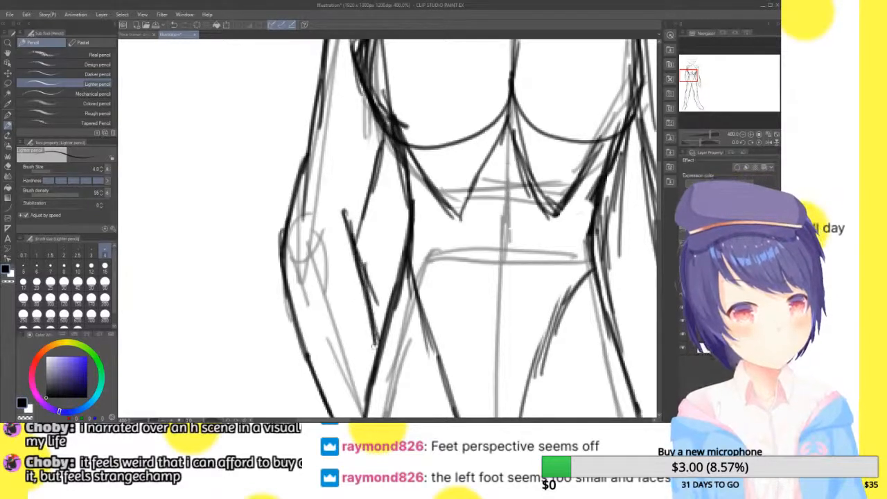
{"action": "left_click_drag", "start_coordinate": [356, 268], "coordinate": [381, 338]}
{"action": "left_click_drag", "start_coordinate": [355, 223], "coordinate": [364, 276]}
{"action": "left_click_drag", "start_coordinate": [357, 212], "coordinate": [358, 254]}
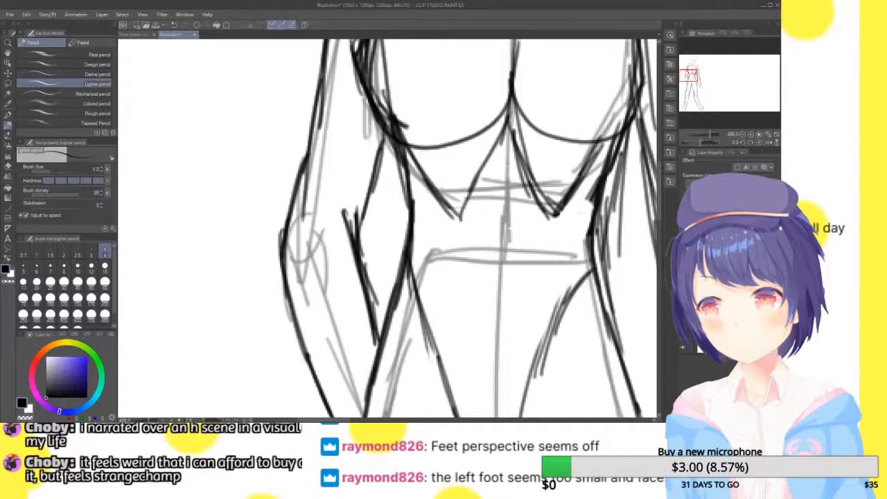
{"action": "mouse_move", "coordinate": [689, 96]}
{"action": "left_mouse_down"}
{"action": "mouse_move", "coordinate": [682, 118]}
{"action": "mouse_move", "coordinate": [697, 111]}
{"action": "mouse_move", "coordinate": [694, 85]}
{"action": "mouse_move", "coordinate": [683, 104]}
{"action": "left_mouse_up"}
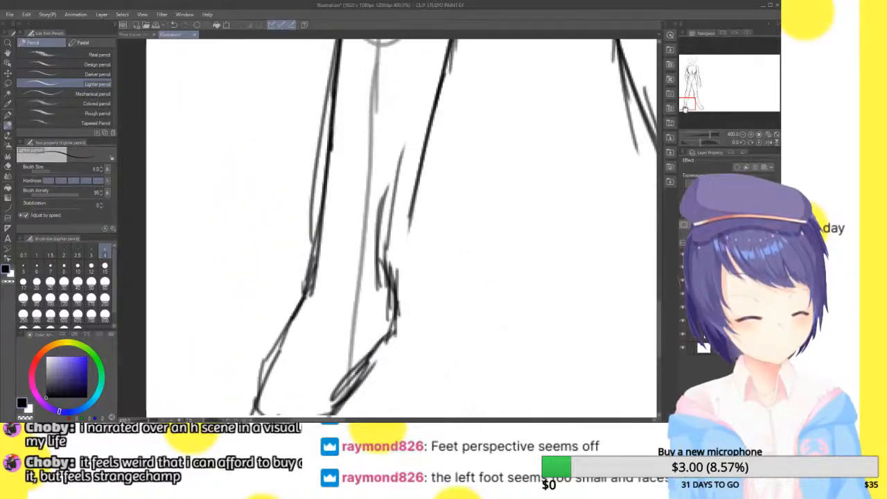
{"action": "mouse_move", "coordinate": [296, 164]}
{"action": "left_mouse_down"}
{"action": "mouse_move", "coordinate": [476, 183]}
{"action": "mouse_move", "coordinate": [438, 338]}
{"action": "left_mouse_up"}
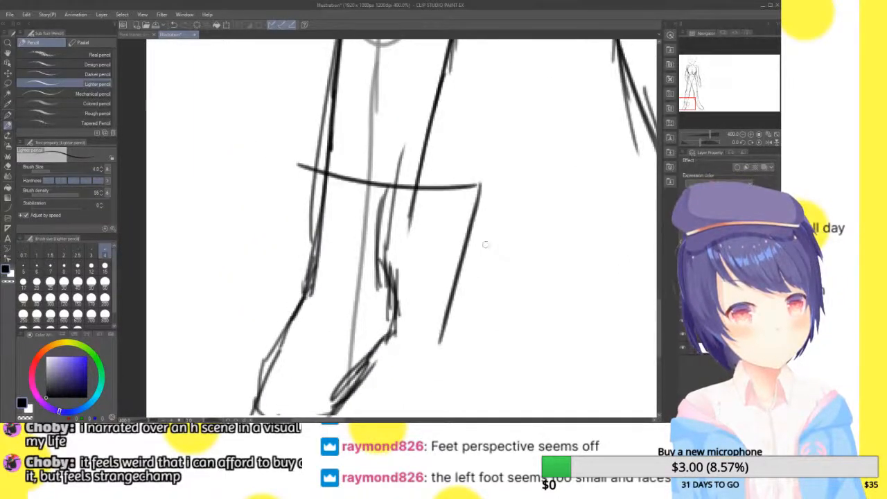
{"action": "key", "text": "ctrl+z"}
{"action": "key", "text": "ctrl+z"}
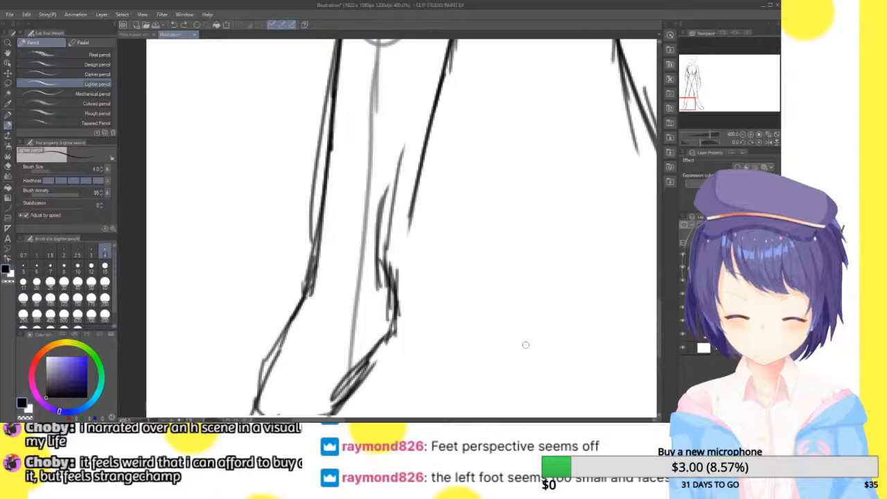
Flip the canvas view horizontally to check the whole figure's balance
{"action": "left_click", "coordinate": [742, 135]}
{"action": "left_click", "coordinate": [742, 134]}
{"action": "mouse_move", "coordinate": [701, 104]}
{"action": "left_mouse_down"}
{"action": "mouse_move", "coordinate": [707, 89]}
{"action": "mouse_move", "coordinate": [709, 107]}
{"action": "left_mouse_up"}
{"action": "left_click", "coordinate": [771, 136]}
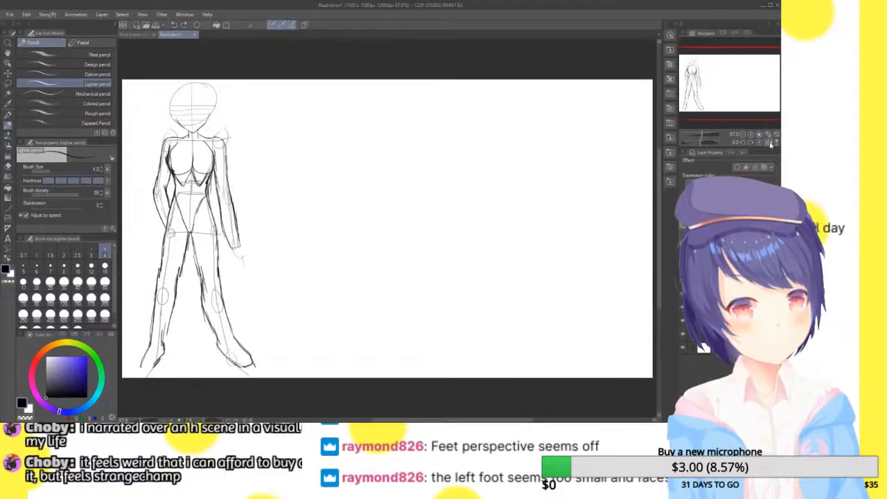
{"action": "left_click", "coordinate": [770, 143]}
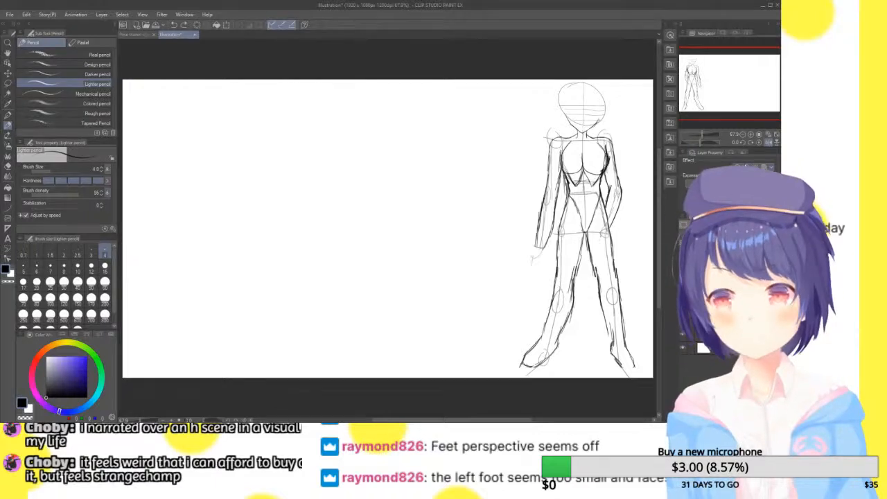
Replace the rough stick figure with a simple block figure in the empty area beside the standing figure
{"action": "left_click_drag", "start_coordinate": [739, 73], "coordinate": [701, 75]}
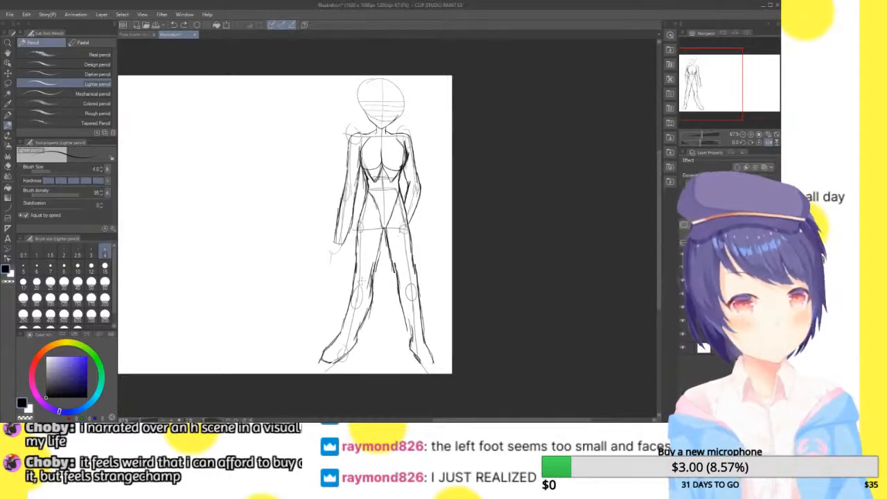
{"action": "left_click_drag", "start_coordinate": [728, 87], "coordinate": [759, 82]}
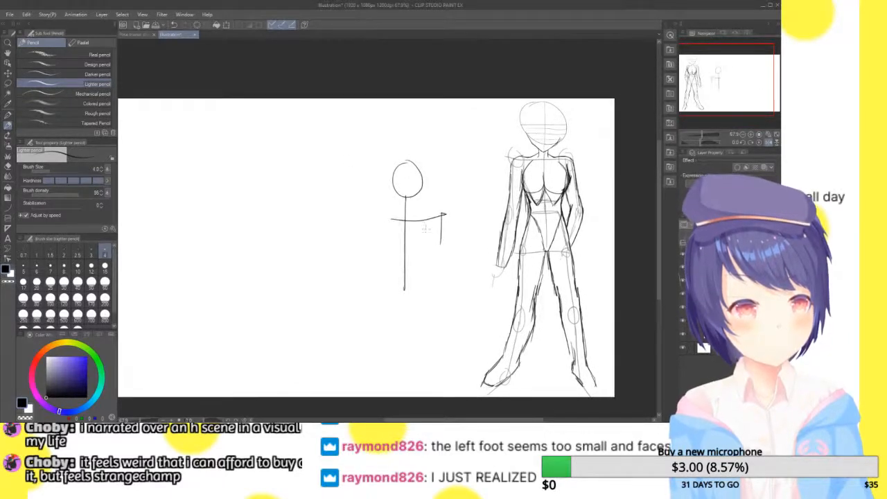
{"action": "key", "text": "ctrl+z"}
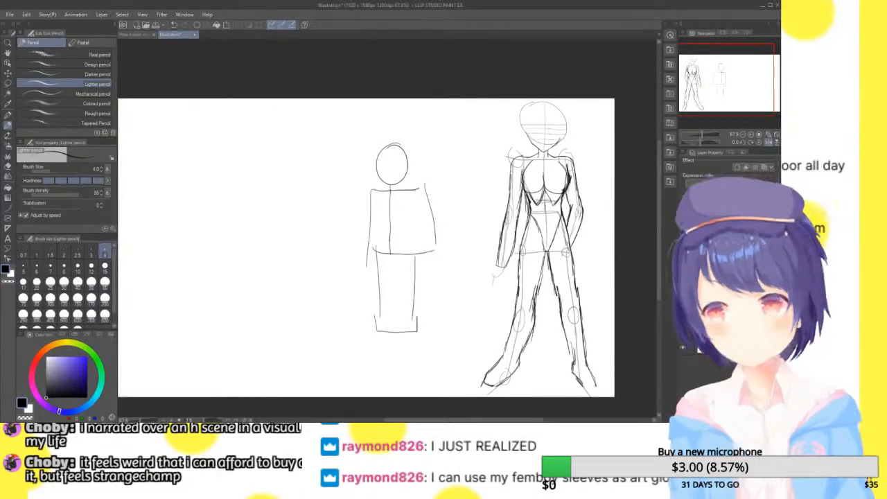
{"action": "scroll", "coordinate": [471, 163], "scroll_direction": "up", "scroll_amount": 1}
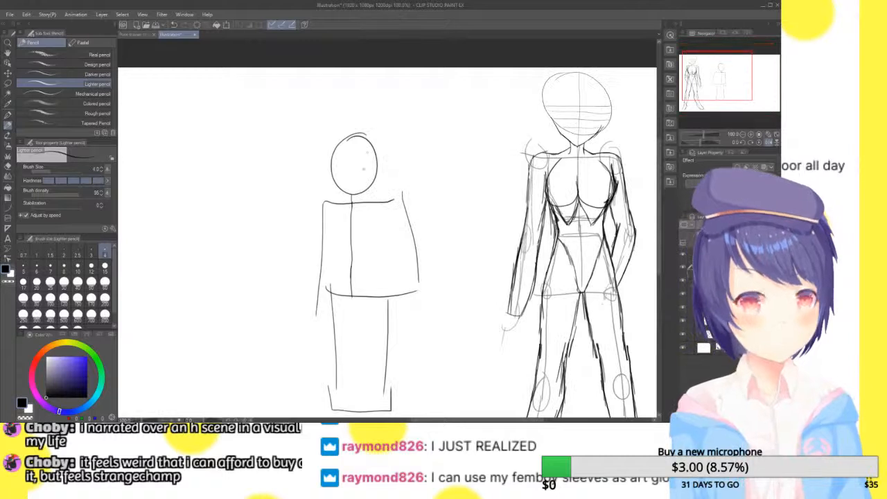
{"action": "left_click_drag", "start_coordinate": [361, 108], "coordinate": [368, 410]}
{"action": "key", "text": "ctrl+z"}
{"action": "left_click_drag", "start_coordinate": [358, 106], "coordinate": [350, 329]}
{"action": "key", "text": "ctrl+z"}
Lasso the whole block figure and skew it so that its head leans to the left
{"action": "mouse_move", "coordinate": [726, 70]}
{"action": "left_mouse_down"}
{"action": "mouse_move", "coordinate": [735, 76]}
{"action": "mouse_move", "coordinate": [727, 73]}
{"action": "left_mouse_up"}
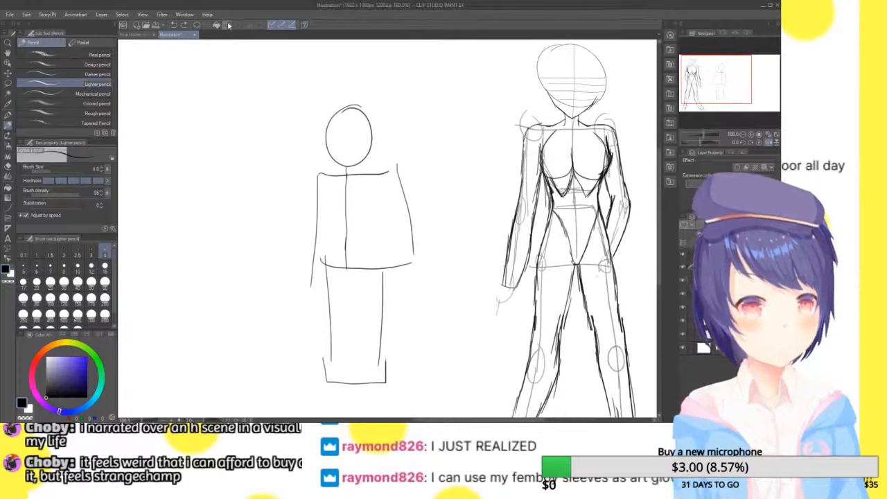
{"action": "left_click", "coordinate": [8, 84]}
{"action": "mouse_move", "coordinate": [409, 91]}
{"action": "left_mouse_down"}
{"action": "mouse_move", "coordinate": [239, 214]}
{"action": "mouse_move", "coordinate": [314, 404]}
{"action": "left_mouse_up"}
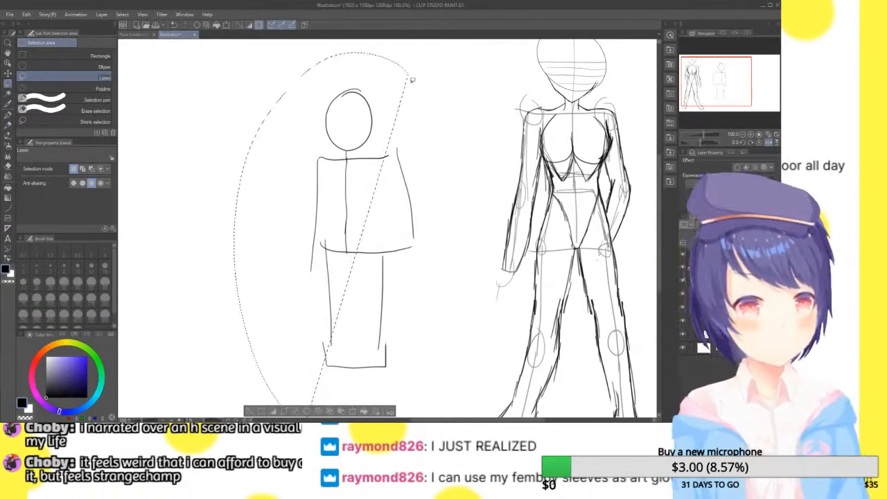
{"action": "mouse_move", "coordinate": [412, 74]}
{"action": "left_mouse_down"}
{"action": "mouse_move", "coordinate": [451, 142]}
{"action": "mouse_move", "coordinate": [420, 392]}
{"action": "mouse_move", "coordinate": [388, 402]}
{"action": "left_mouse_up"}
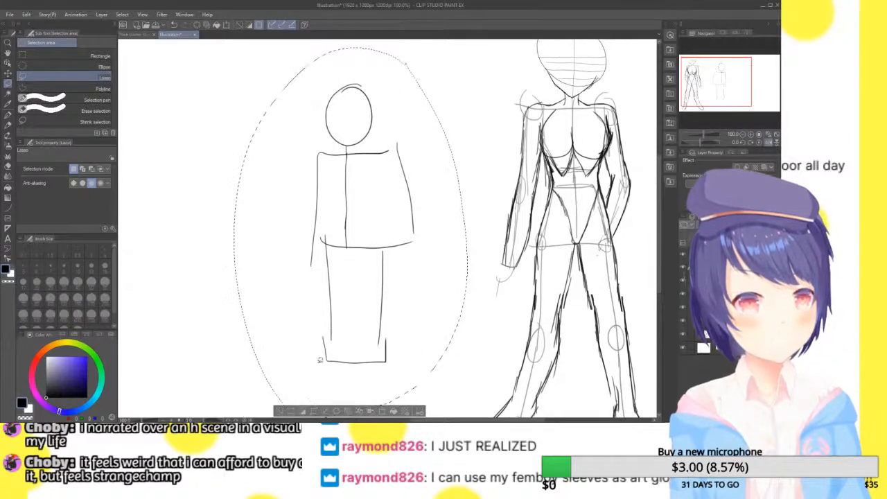
{"action": "left_click", "coordinate": [377, 413]}
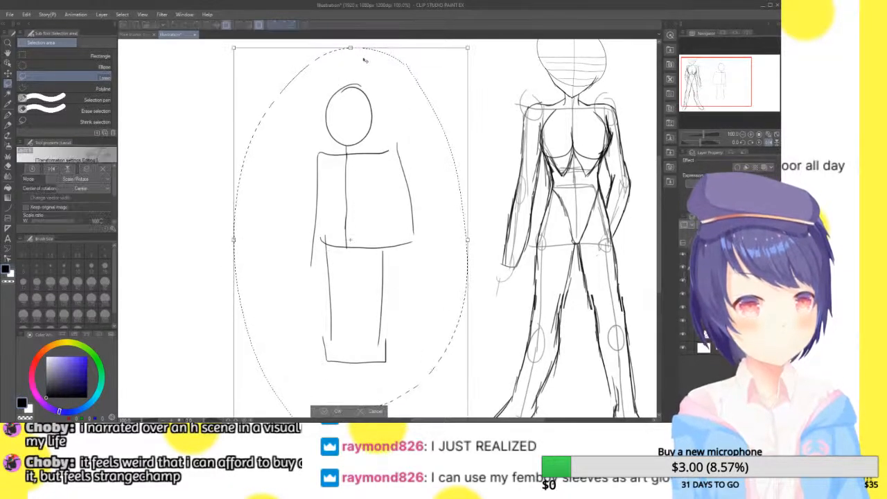
{"action": "left_click_drag", "start_coordinate": [350, 48], "coordinate": [280, 72]}
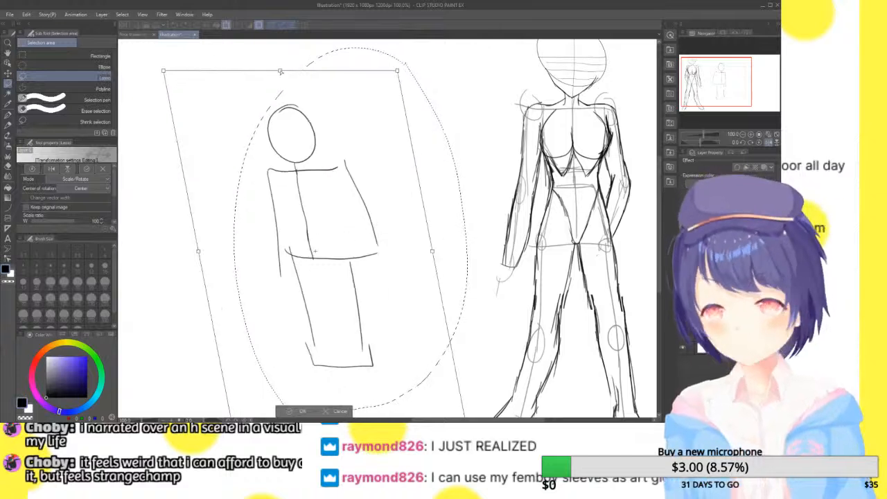
{"action": "left_click", "coordinate": [295, 413]}
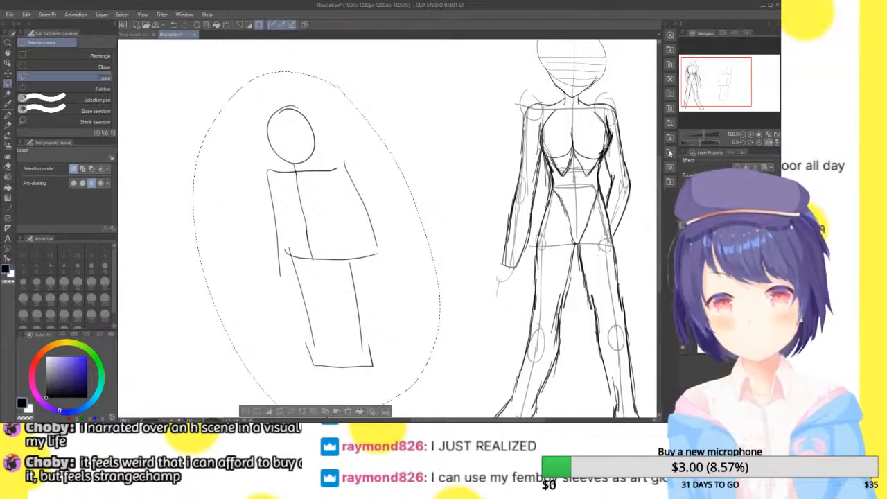
Skew the selected block figure further so that its head leans more strongly to the left
{"action": "left_click_drag", "start_coordinate": [733, 82], "coordinate": [737, 81]}
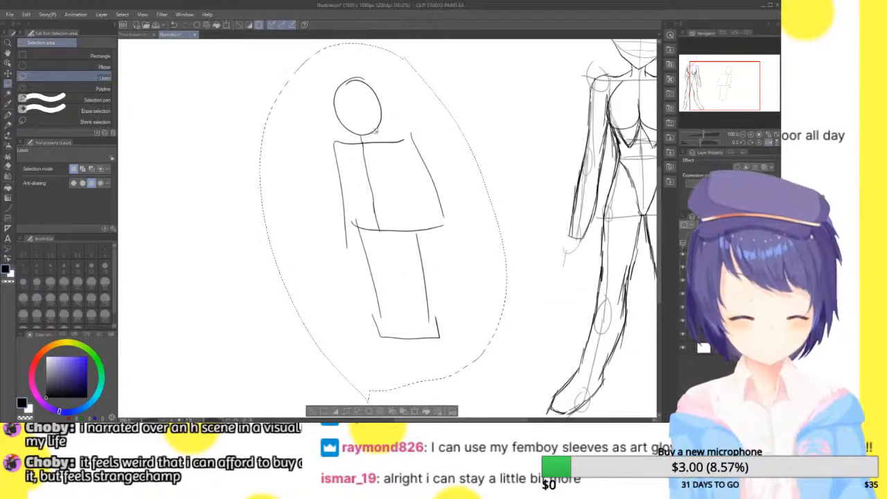
{"action": "key", "text": "ctrl+t"}
{"action": "left_click_drag", "start_coordinate": [383, 43], "coordinate": [330, 55]}
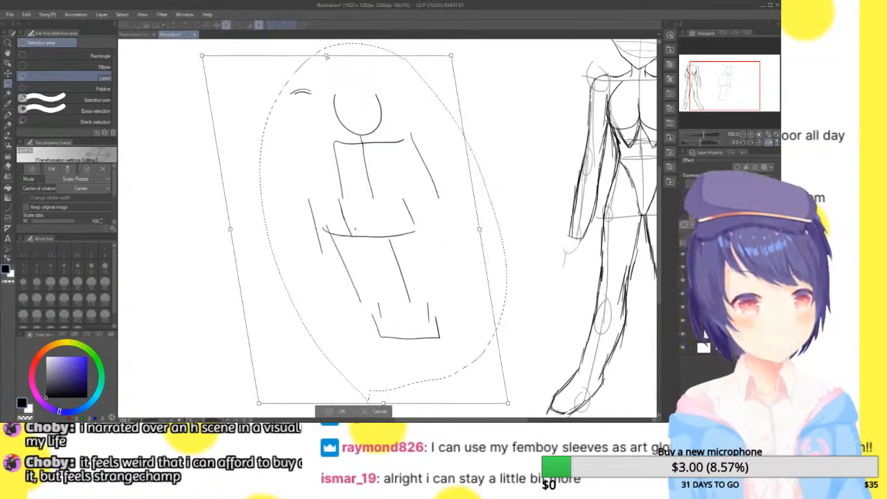
{"action": "left_click", "coordinate": [336, 412]}
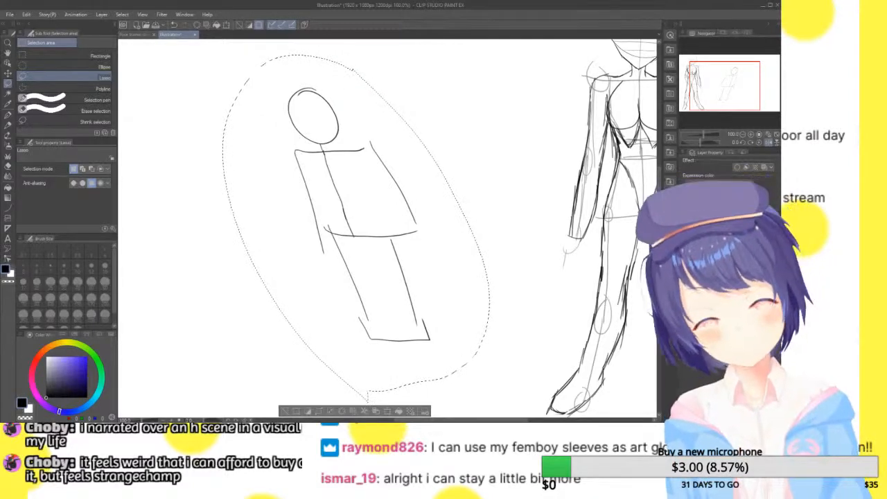
Undo the block figure's skews, its lasso selection and its body strokes
{"action": "key", "text": "ctrl+z"}
{"action": "key", "text": "ctrl+z"}
{"action": "key", "text": "ctrl+z"}
{"action": "key", "text": "ctrl+z"}
{"action": "key", "text": "ctrl+z"}
{"action": "key", "text": "ctrl+z"}
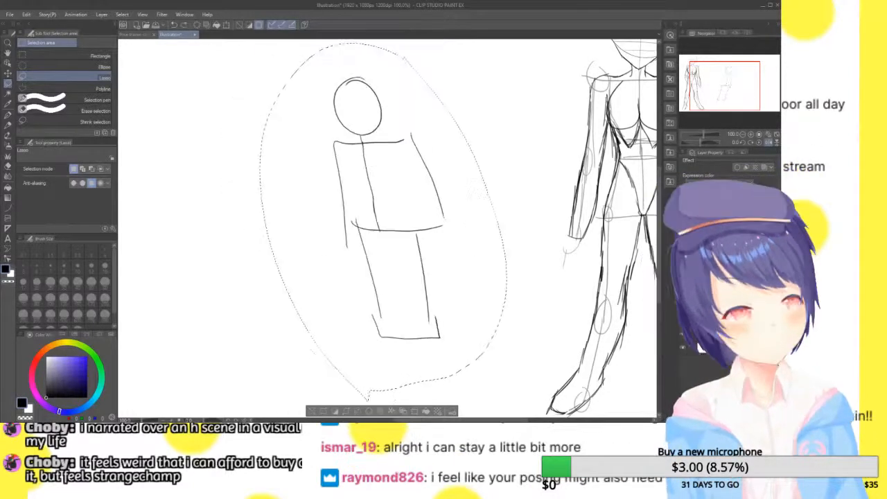
{"action": "key", "text": "ctrl+z"}
{"action": "key", "text": "ctrl+z"}
{"action": "key", "text": "ctrl+z"}
{"action": "key", "text": "ctrl+z"}
{"action": "key", "text": "ctrl+z"}
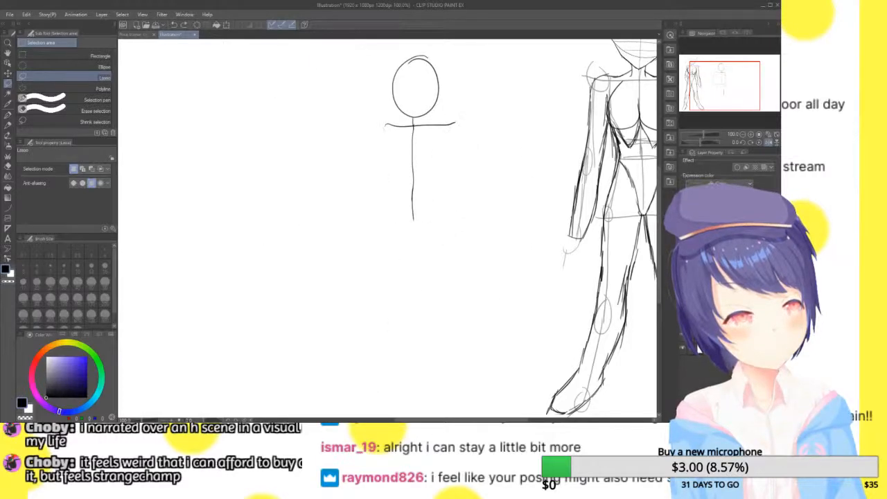
Try a pencil line running vertically from the standing figure's head to its feet, and undo it
{"action": "left_click_drag", "start_coordinate": [734, 75], "coordinate": [719, 72]}
{"action": "left_click", "coordinate": [744, 134]}
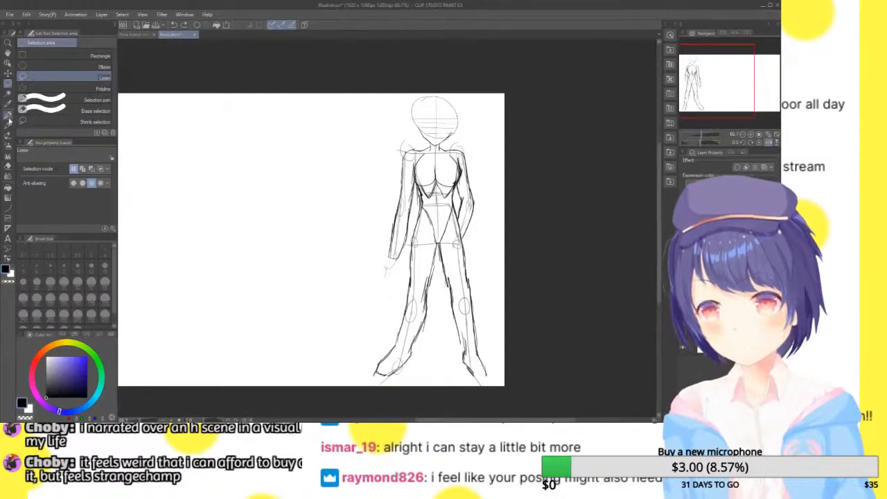
{"action": "left_click", "coordinate": [7, 115]}
{"action": "left_click", "coordinate": [8, 125]}
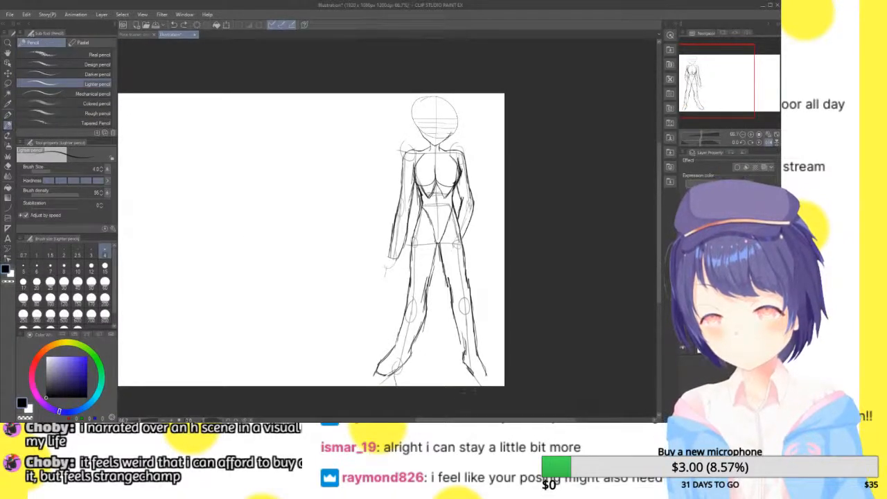
{"action": "left_click_drag", "start_coordinate": [435, 96], "coordinate": [438, 384]}
{"action": "key", "text": "ctrl+z"}
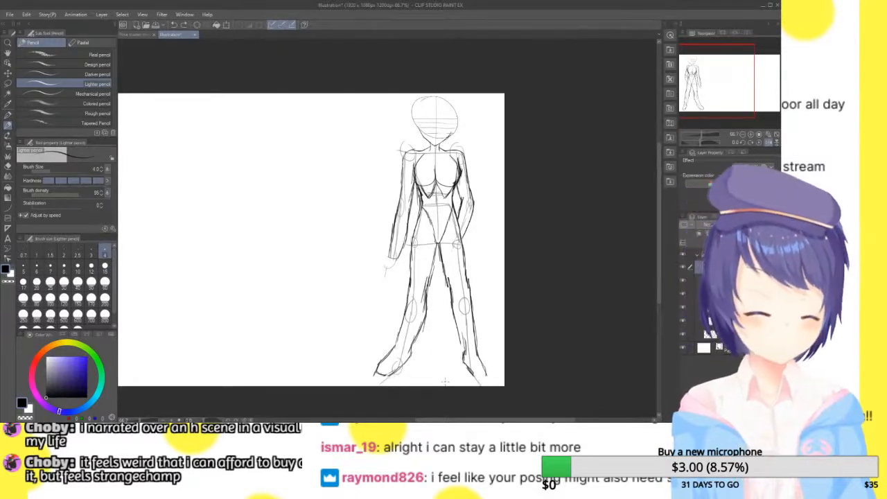
Flip the canvas view back horizontally and hide the construction sketch under the figure's outline
{"action": "left_click", "coordinate": [768, 142]}
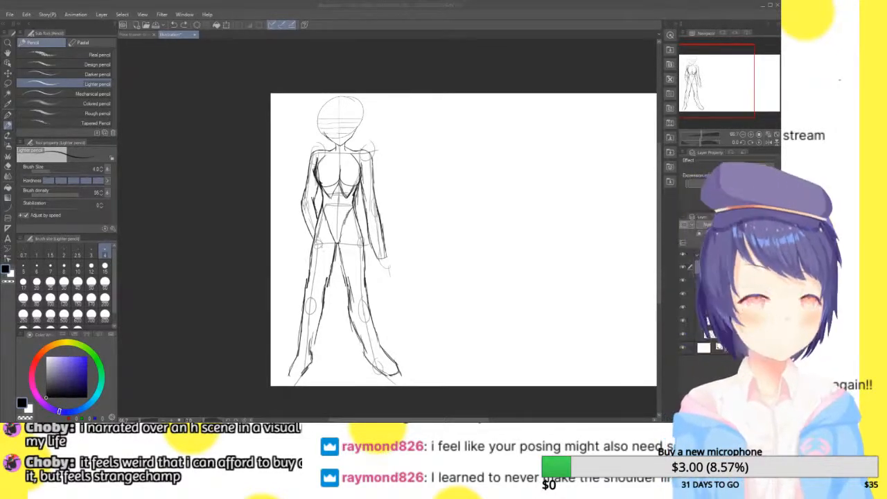
{"action": "left_click", "coordinate": [447, 7]}
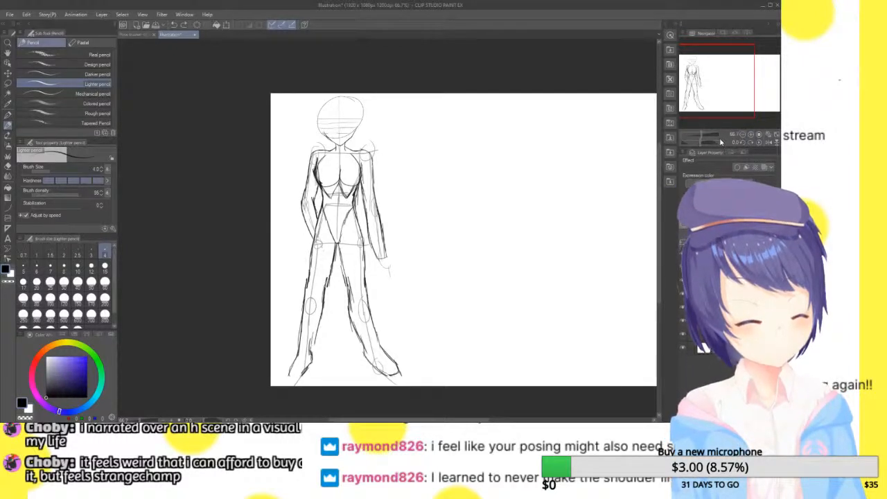
{"action": "left_click", "coordinate": [752, 134]}
{"action": "left_click", "coordinate": [751, 134]}
{"action": "mouse_move", "coordinate": [713, 83]}
{"action": "left_mouse_down"}
{"action": "mouse_move", "coordinate": [713, 61]}
{"action": "mouse_move", "coordinate": [709, 88]}
{"action": "mouse_move", "coordinate": [704, 70]}
{"action": "left_mouse_up"}
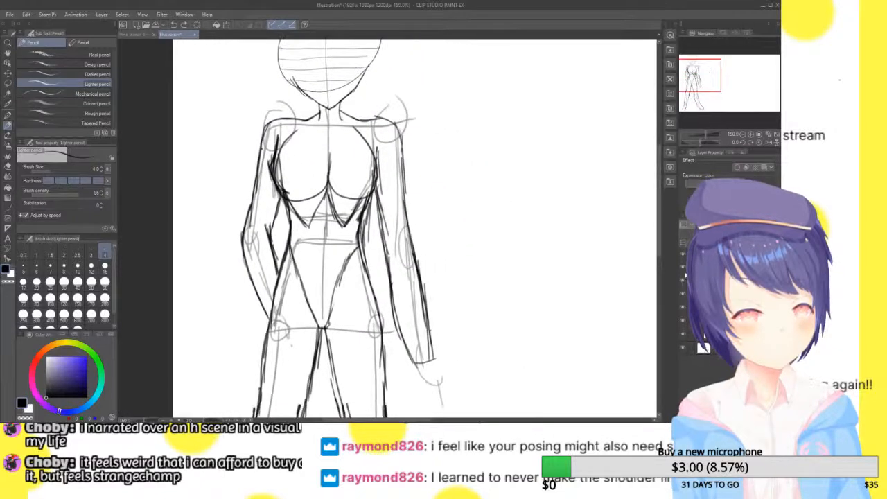
{"action": "left_click", "coordinate": [682, 281]}
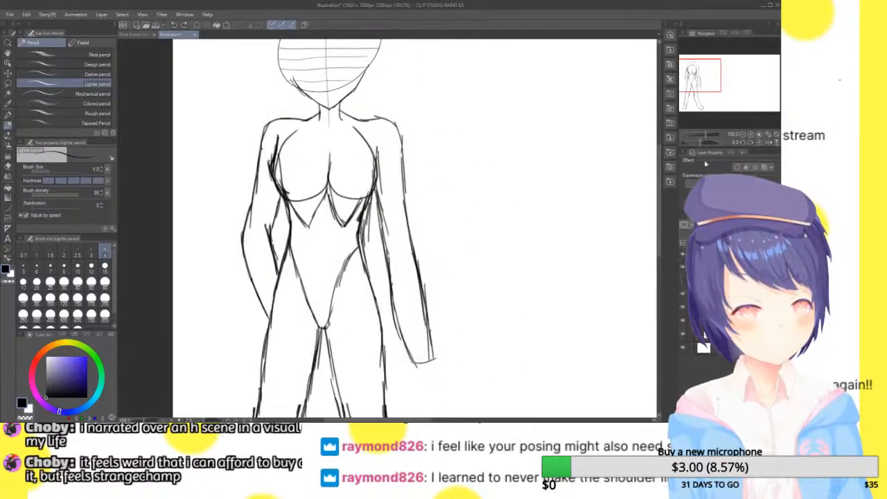
{"action": "mouse_move", "coordinate": [710, 81]}
{"action": "left_mouse_down"}
{"action": "mouse_move", "coordinate": [708, 98]}
{"action": "mouse_move", "coordinate": [708, 81]}
{"action": "left_mouse_up"}
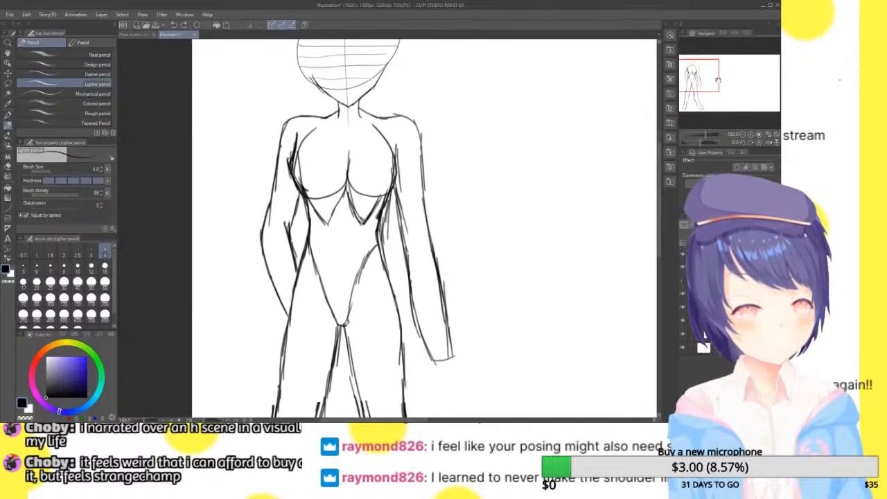
{"action": "left_click", "coordinate": [776, 135]}
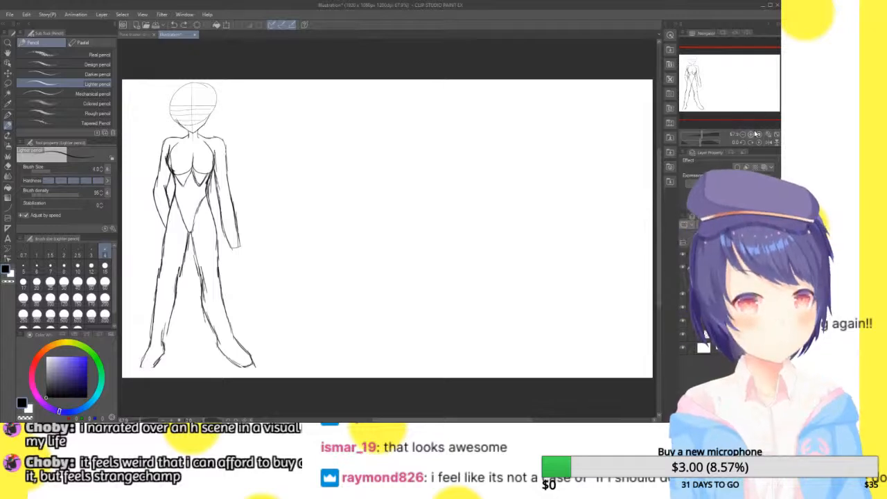
Try nearly horizontal shoulder and hip lines in the empty area beside the figure, and undo them
{"action": "left_click", "coordinate": [759, 134]}
{"action": "left_click_drag", "start_coordinate": [263, 88], "coordinate": [393, 105]}
{"action": "left_click_drag", "start_coordinate": [254, 214], "coordinate": [384, 197]}
{"action": "key", "text": "ctrl+z"}
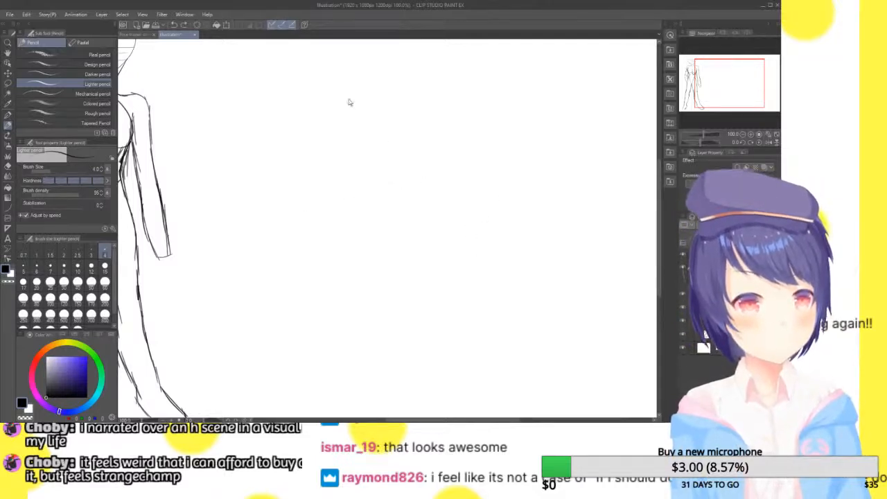
{"action": "key", "text": "ctrl+z"}
{"action": "left_click_drag", "start_coordinate": [298, 97], "coordinate": [414, 104]}
{"action": "mouse_move", "coordinate": [290, 197]}
{"action": "left_mouse_down"}
{"action": "mouse_move", "coordinate": [410, 196]}
{"action": "mouse_move", "coordinate": [353, 209]}
{"action": "mouse_move", "coordinate": [426, 218]}
{"action": "left_mouse_up"}
{"action": "key", "text": "ctrl+z"}
{"action": "key", "text": "ctrl+z"}
{"action": "key", "text": "ctrl+z"}
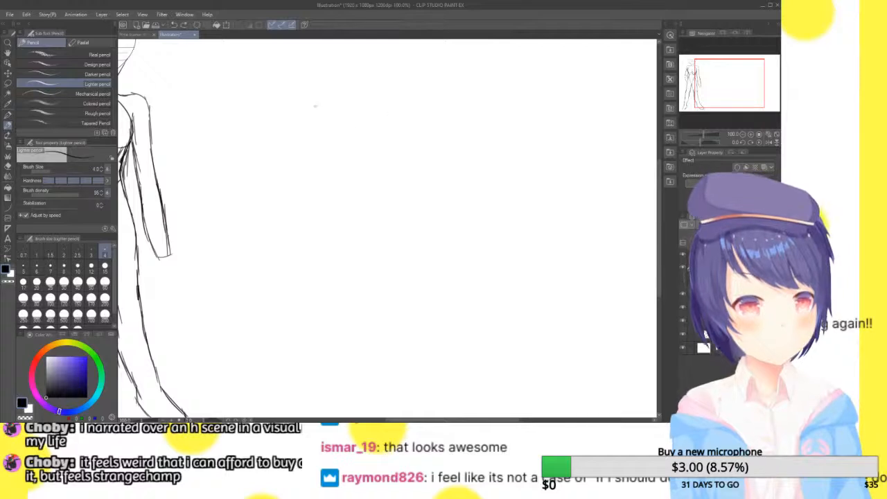
Sketch oppositely slanted shoulder and hip lines crossed by a curved spine in the empty area beside the figure
{"action": "left_click_drag", "start_coordinate": [301, 88], "coordinate": [397, 153]}
{"action": "left_click_drag", "start_coordinate": [280, 225], "coordinate": [453, 111]}
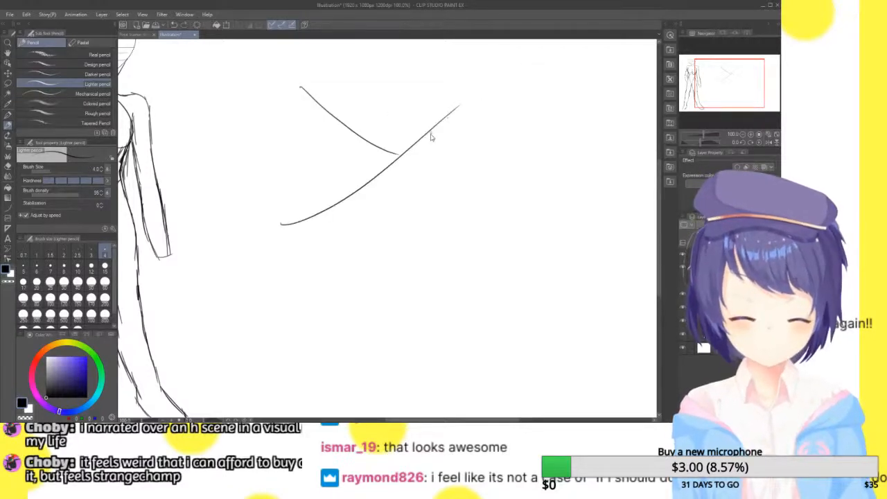
{"action": "key", "text": "ctrl+z"}
{"action": "left_click_drag", "start_coordinate": [287, 277], "coordinate": [397, 190]}
{"action": "mouse_move", "coordinate": [372, 70]}
{"action": "left_mouse_down"}
{"action": "mouse_move", "coordinate": [344, 255]}
{"action": "mouse_move", "coordinate": [414, 313]}
{"action": "left_mouse_up"}
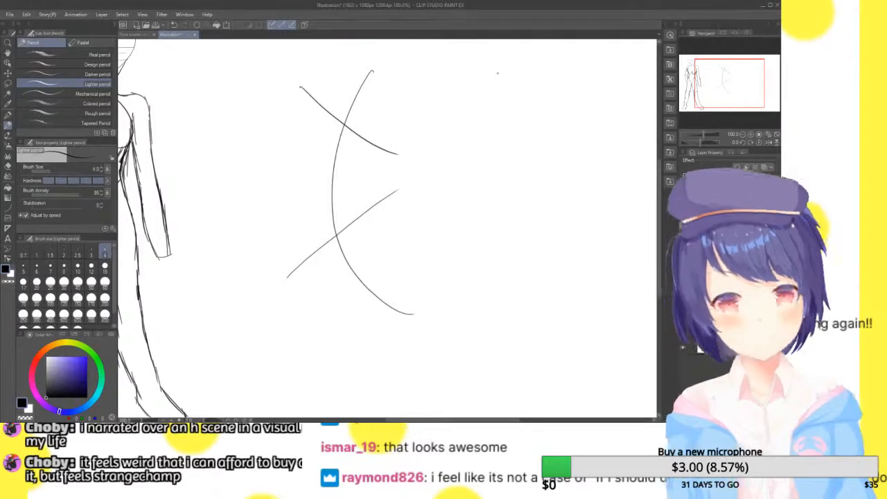
Try rough arm strokes and a short stroke down from the hip on the gesture lines, and undo them
{"action": "left_click_drag", "start_coordinate": [300, 86], "coordinate": [319, 39]}
{"action": "left_click_drag", "start_coordinate": [716, 83], "coordinate": [718, 72]}
{"action": "left_click_drag", "start_coordinate": [332, 93], "coordinate": [455, 81]}
{"action": "left_click_drag", "start_coordinate": [727, 74], "coordinate": [729, 79]}
{"action": "left_click_drag", "start_coordinate": [406, 178], "coordinate": [480, 242]}
{"action": "left_click_drag", "start_coordinate": [481, 224], "coordinate": [495, 289]}
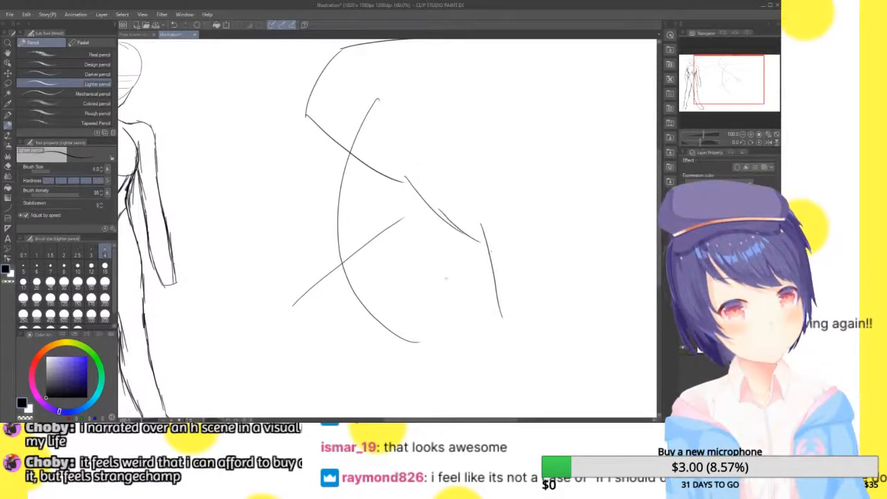
{"action": "left_click_drag", "start_coordinate": [401, 213], "coordinate": [429, 263]}
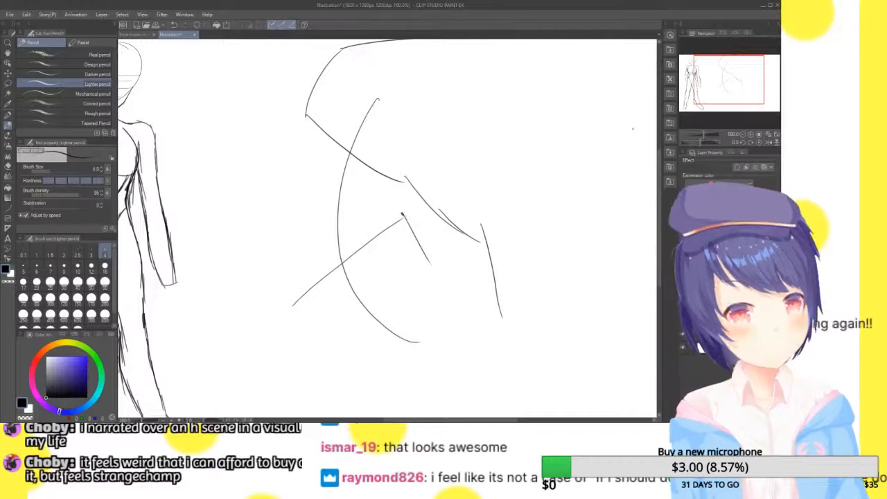
{"action": "key", "text": "ctrl+z"}
{"action": "key", "text": "ctrl+z"}
{"action": "key", "text": "ctrl+z"}
{"action": "key", "text": "ctrl+z"}
{"action": "key", "text": "ctrl+z"}
{"action": "key", "text": "ctrl+z"}
{"action": "key", "text": "ctrl+z"}
{"action": "key", "text": "ctrl+z"}
{"action": "key", "text": "ctrl+z"}
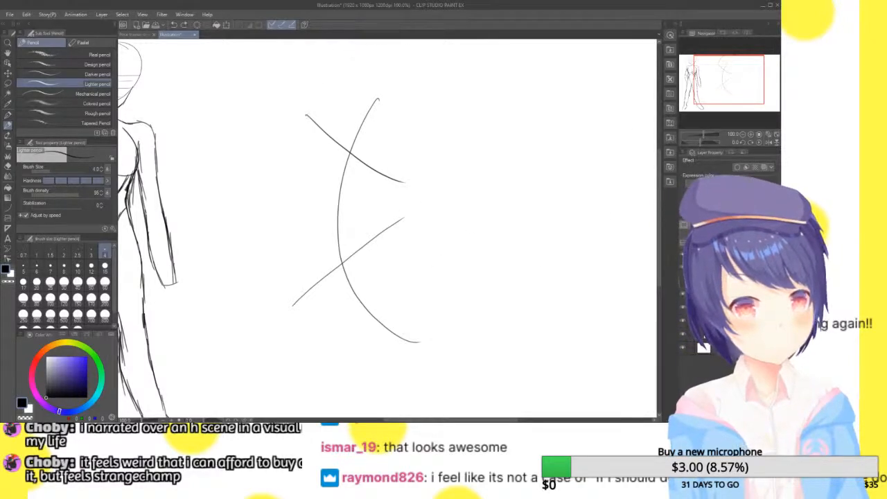
Draw two dot eyes, a short nose line and a small curved mouth on the standing figure's face
{"action": "left_click_drag", "start_coordinate": [734, 73], "coordinate": [723, 73]}
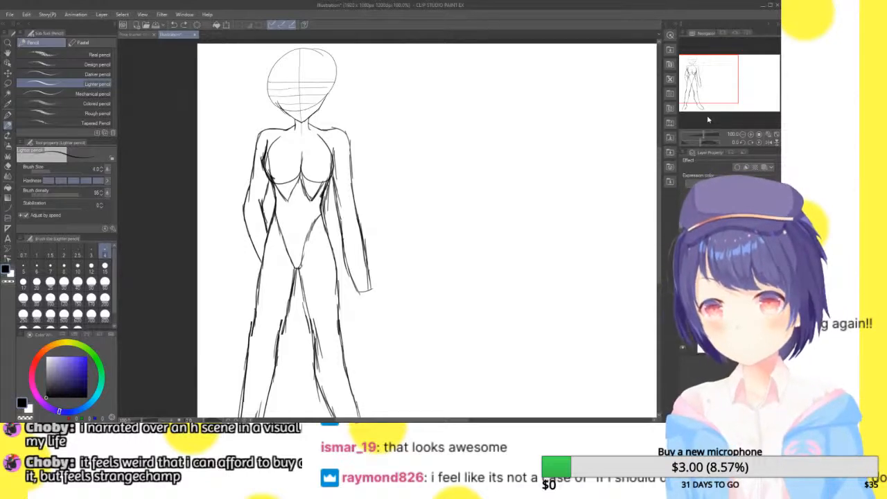
{"action": "left_click_drag", "start_coordinate": [728, 71], "coordinate": [722, 61]}
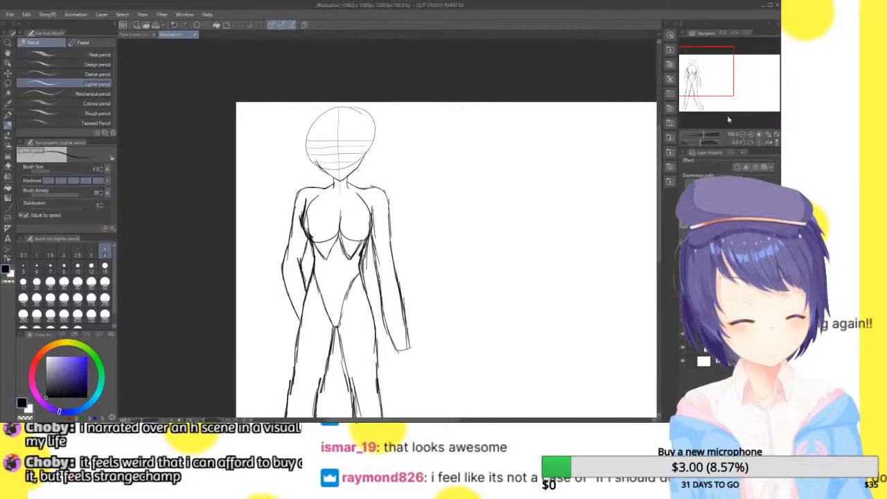
{"action": "left_click", "coordinate": [750, 134]}
{"action": "left_click", "coordinate": [751, 134]}
{"action": "left_click_drag", "start_coordinate": [705, 70], "coordinate": [696, 60]}
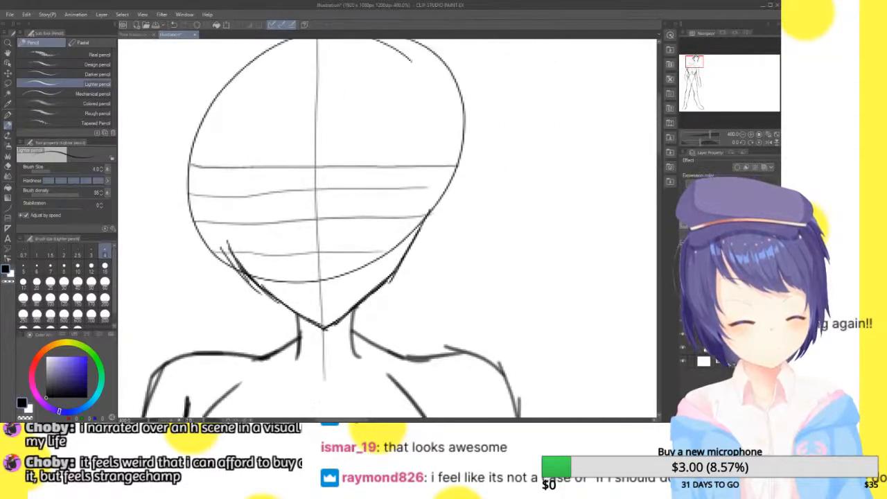
{"action": "left_click", "coordinate": [751, 134]}
{"action": "left_click", "coordinate": [750, 134]}
{"action": "left_click", "coordinate": [750, 134]}
{"action": "left_click_drag", "start_coordinate": [305, 187], "coordinate": [304, 195]}
{"action": "left_click_drag", "start_coordinate": [447, 185], "coordinate": [447, 191]}
{"action": "left_click_drag", "start_coordinate": [377, 251], "coordinate": [379, 280]}
{"action": "left_click_drag", "start_coordinate": [366, 313], "coordinate": [388, 309]}
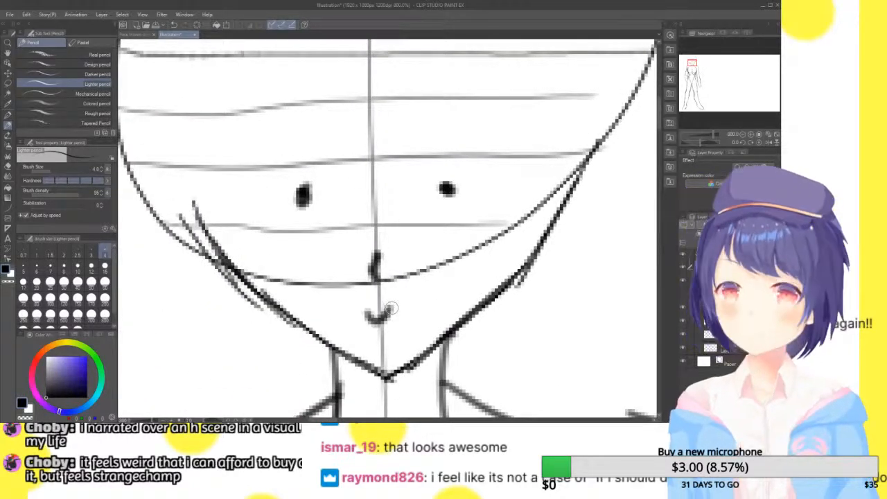
Undo the mouth, the nose and both dot eyes on the face
{"action": "key", "text": "ctrl+z"}
{"action": "key", "text": "ctrl+z"}
{"action": "key", "text": "ctrl+z"}
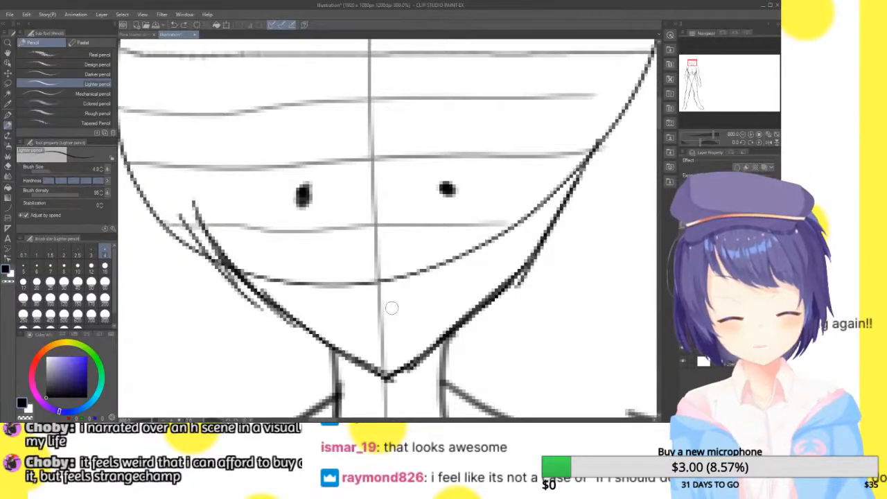
{"action": "key", "text": "ctrl+z"}
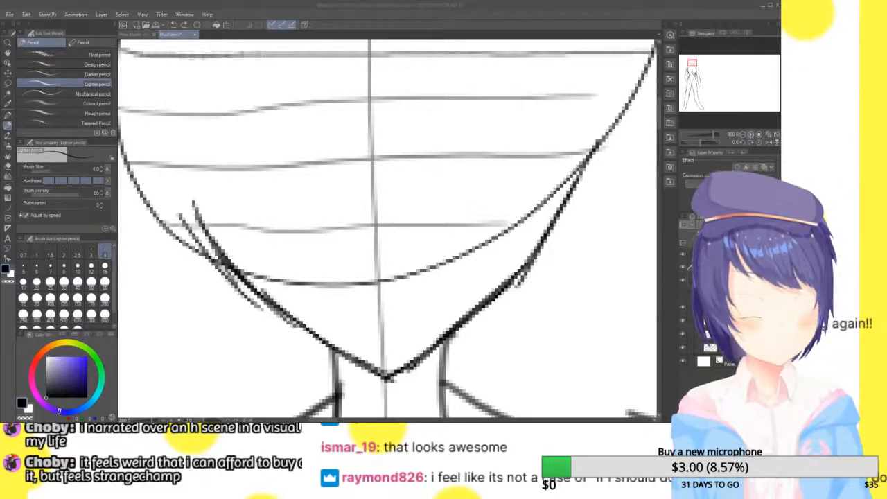
Draw the upper lash line of the eye to the right of the face's centre line, between the horizontal guides
{"action": "left_click", "coordinate": [751, 134]}
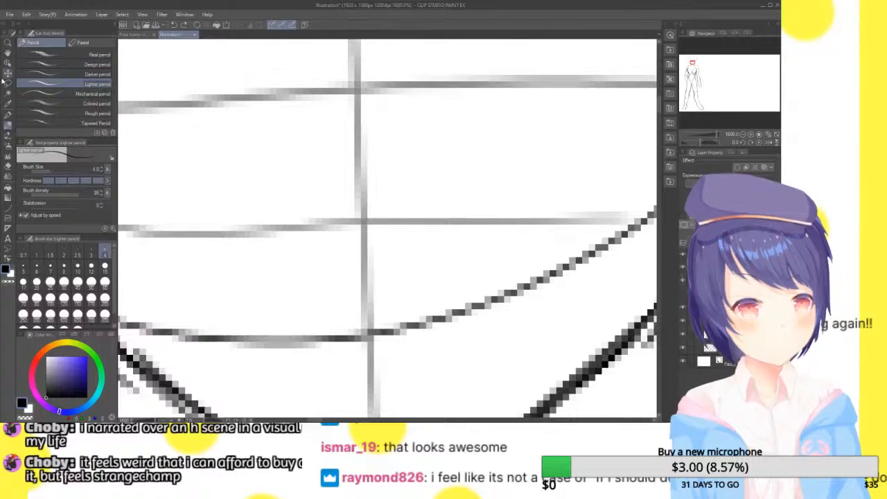
{"action": "left_click", "coordinate": [9, 52]}
{"action": "left_click_drag", "start_coordinate": [425, 122], "coordinate": [339, 220]}
{"action": "left_click", "coordinate": [8, 122]}
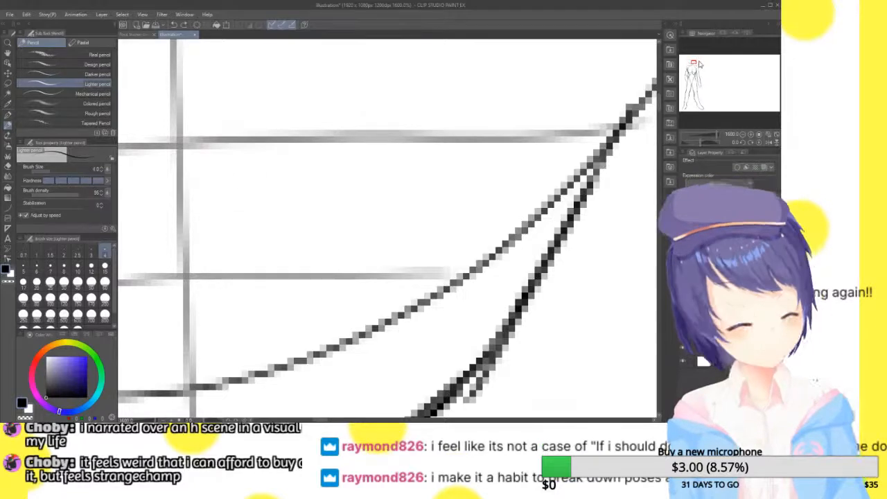
{"action": "mouse_move", "coordinate": [696, 70]}
{"action": "left_mouse_down"}
{"action": "mouse_move", "coordinate": [689, 76]}
{"action": "mouse_move", "coordinate": [695, 63]}
{"action": "left_mouse_up"}
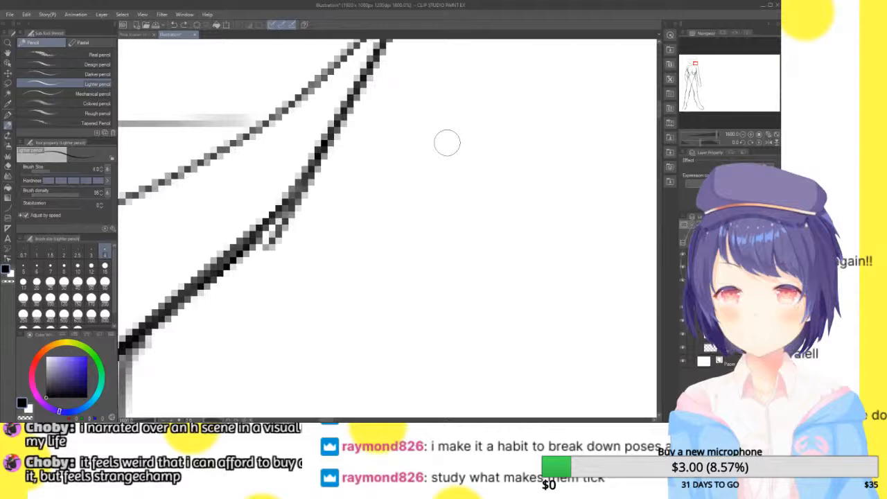
{"action": "left_click", "coordinate": [8, 60]}
{"action": "left_click_drag", "start_coordinate": [288, 75], "coordinate": [471, 213]}
{"action": "left_click", "coordinate": [7, 128]}
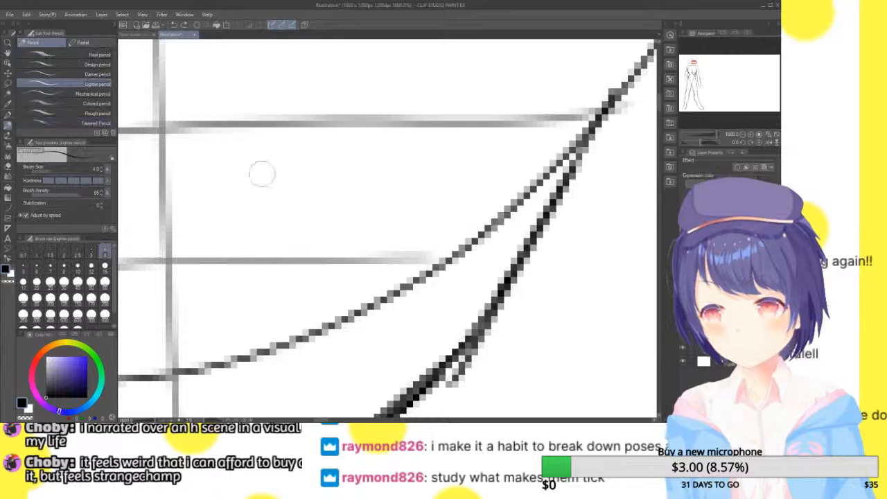
{"action": "left_click_drag", "start_coordinate": [246, 174], "coordinate": [290, 154]}
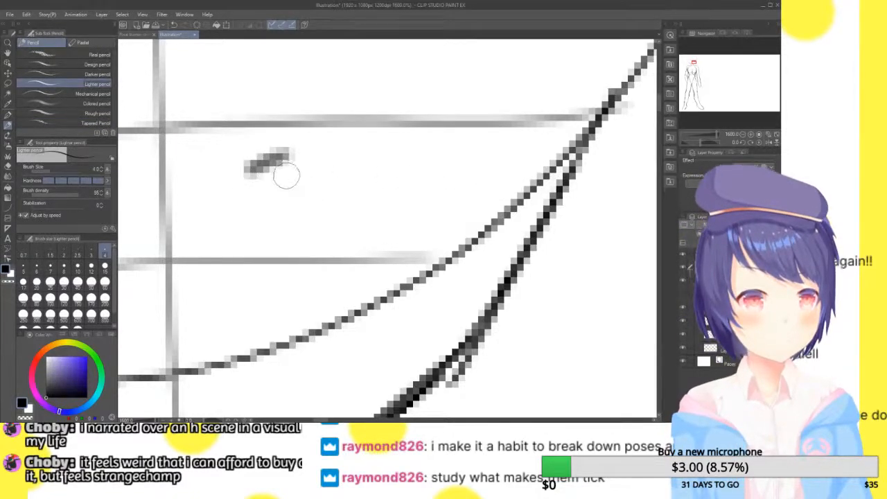
{"action": "key", "text": "ctrl+z"}
{"action": "mouse_move", "coordinate": [206, 174]}
{"action": "left_mouse_down"}
{"action": "mouse_move", "coordinate": [277, 147]}
{"action": "mouse_move", "coordinate": [268, 155]}
{"action": "mouse_move", "coordinate": [459, 156]}
{"action": "left_mouse_up"}
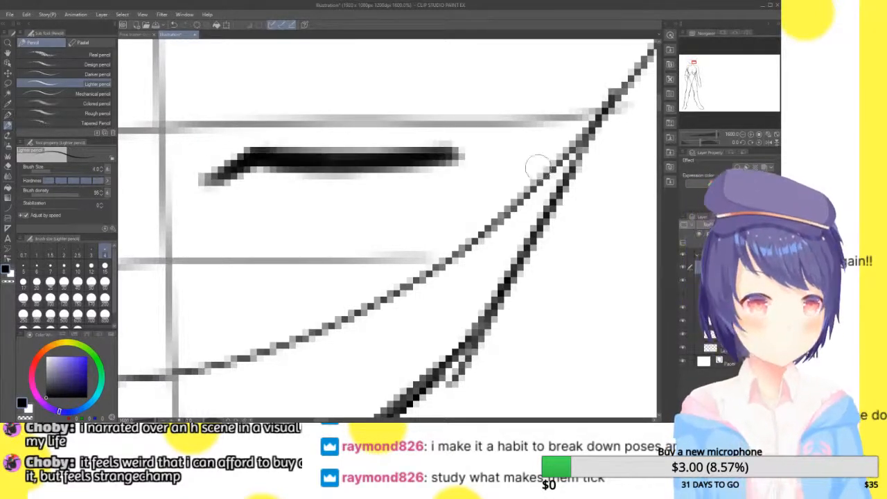
Thicken the eye's upper lash line and draw its outer edge and lower lid
{"action": "left_click_drag", "start_coordinate": [245, 149], "coordinate": [430, 136]}
{"action": "left_click_drag", "start_coordinate": [314, 144], "coordinate": [474, 157]}
{"action": "mouse_move", "coordinate": [350, 148]}
{"action": "left_mouse_down"}
{"action": "mouse_move", "coordinate": [491, 160]}
{"action": "mouse_move", "coordinate": [416, 238]}
{"action": "mouse_move", "coordinate": [368, 255]}
{"action": "mouse_move", "coordinate": [218, 237]}
{"action": "mouse_move", "coordinate": [277, 266]}
{"action": "left_mouse_up"}
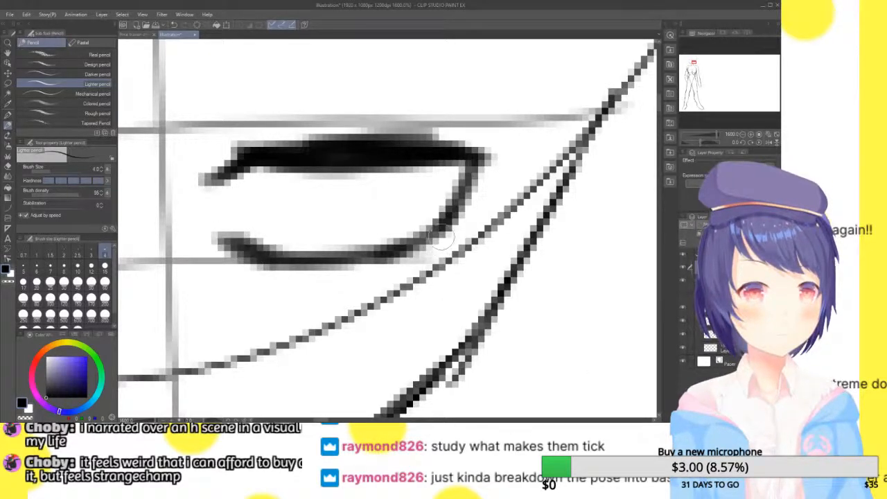
{"action": "left_click_drag", "start_coordinate": [446, 237], "coordinate": [421, 260]}
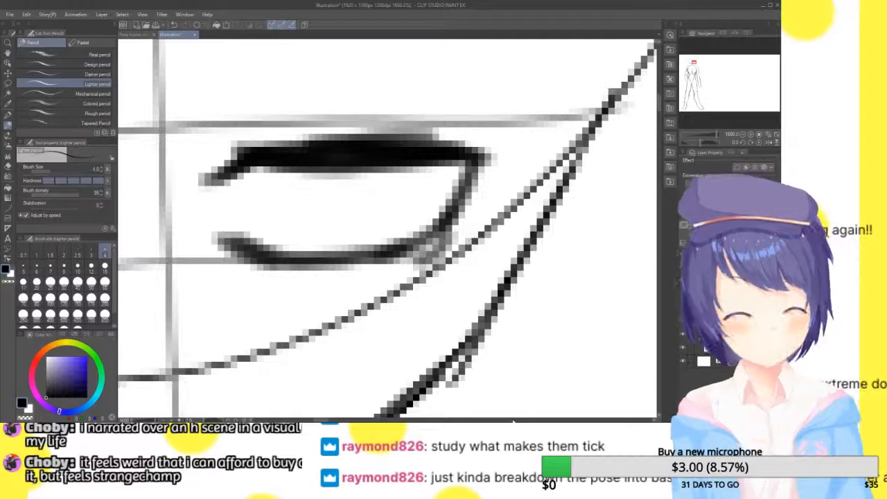
Undo the last stroke at the eye's lower outer corner and draw a U-shaped iris outline hanging from the upper lash line
{"action": "key", "text": "ctrl+z"}
{"action": "mouse_move", "coordinate": [266, 169]}
{"action": "left_mouse_down"}
{"action": "mouse_move", "coordinate": [302, 238]}
{"action": "mouse_move", "coordinate": [367, 223]}
{"action": "mouse_move", "coordinate": [391, 207]}
{"action": "left_mouse_up"}
{"action": "left_click_drag", "start_coordinate": [406, 170], "coordinate": [291, 223]}
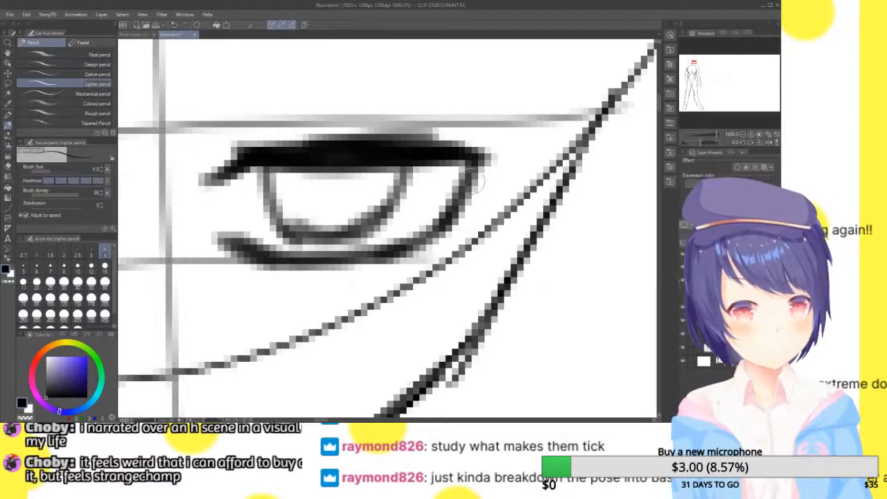
Scale the finished eye down and position it between the horizontal face guides, clear of the cheek line
{"action": "left_click", "coordinate": [742, 136]}
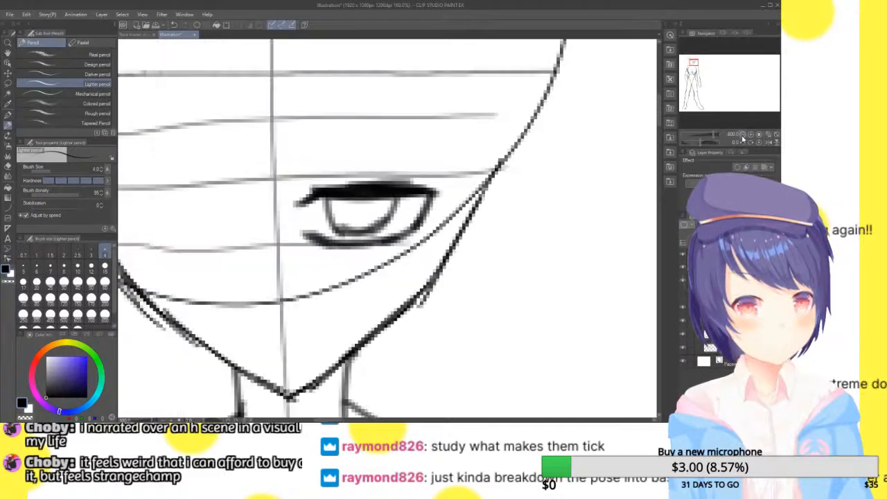
{"action": "left_click", "coordinate": [742, 135]}
{"action": "left_click", "coordinate": [742, 135]}
{"action": "left_click", "coordinate": [742, 135]}
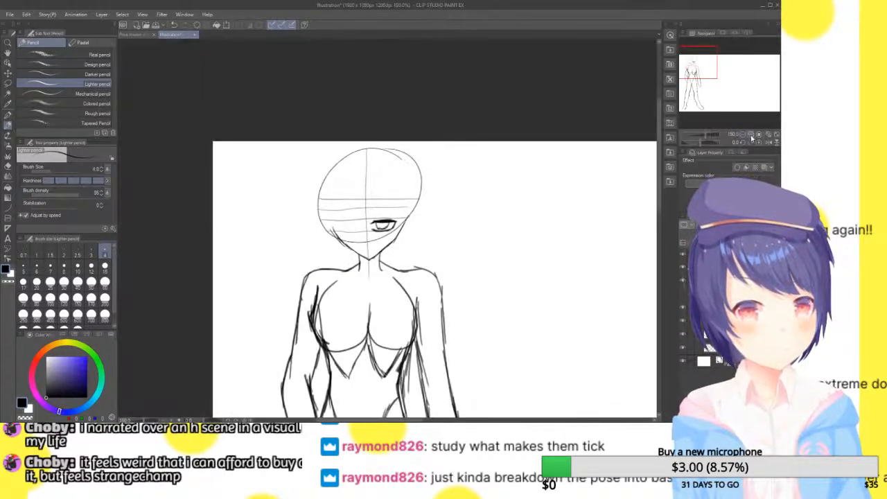
{"action": "left_click", "coordinate": [752, 136]}
{"action": "left_click", "coordinate": [752, 137]}
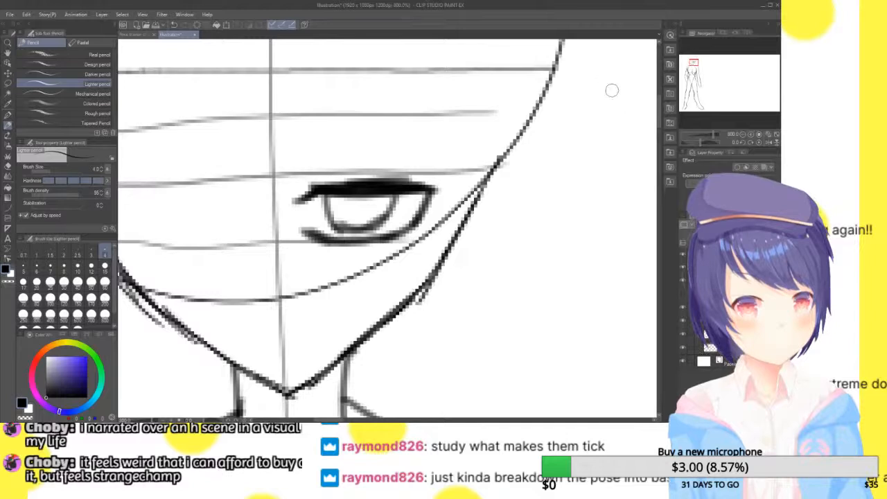
{"action": "left_click", "coordinate": [226, 26]}
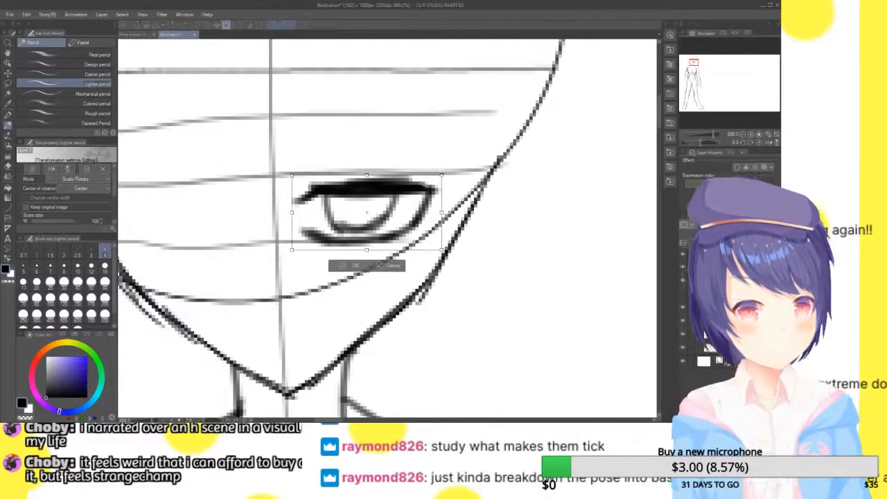
{"action": "left_click_drag", "start_coordinate": [291, 175], "coordinate": [332, 193]}
{"action": "left_click_drag", "start_coordinate": [429, 214], "coordinate": [409, 208]}
{"action": "left_click", "coordinate": [353, 260]}
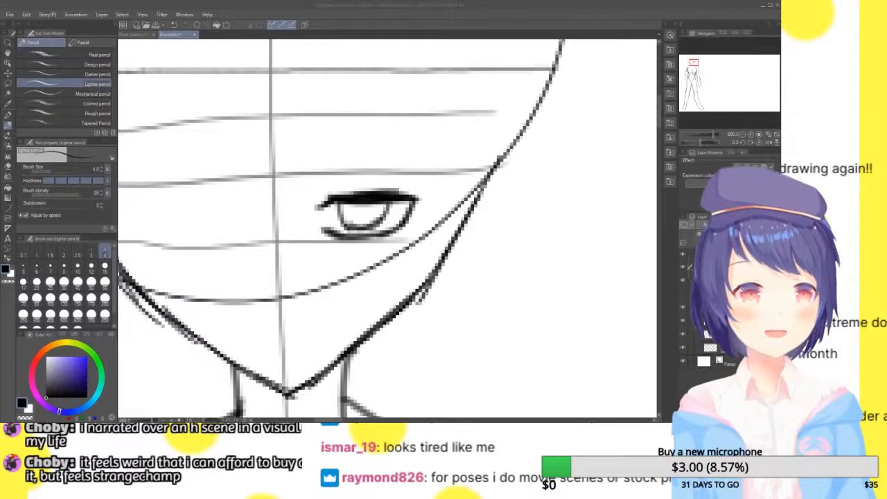
Lasso the eye, duplicate it, and place a horizontally flipped copy on the other side of the face's centre line, level with the original
{"action": "left_click", "coordinate": [751, 134]}
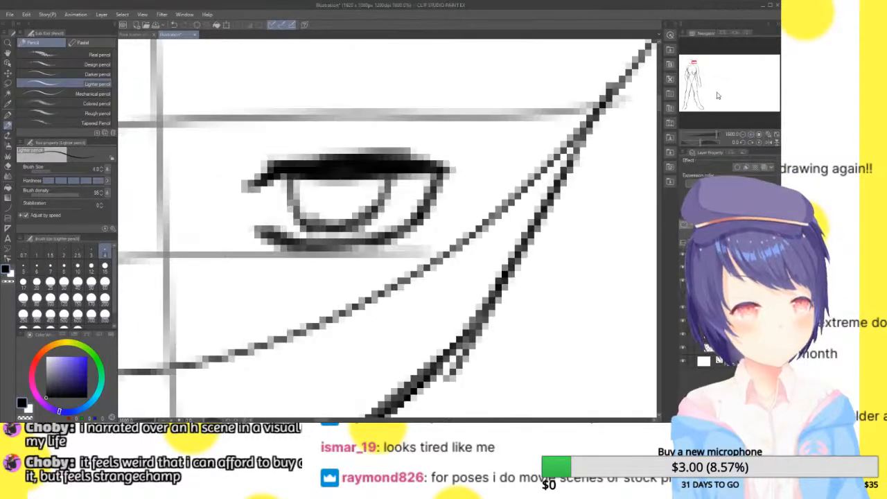
{"action": "left_click", "coordinate": [742, 135]}
{"action": "left_click_drag", "start_coordinate": [694, 64], "coordinate": [692, 62]}
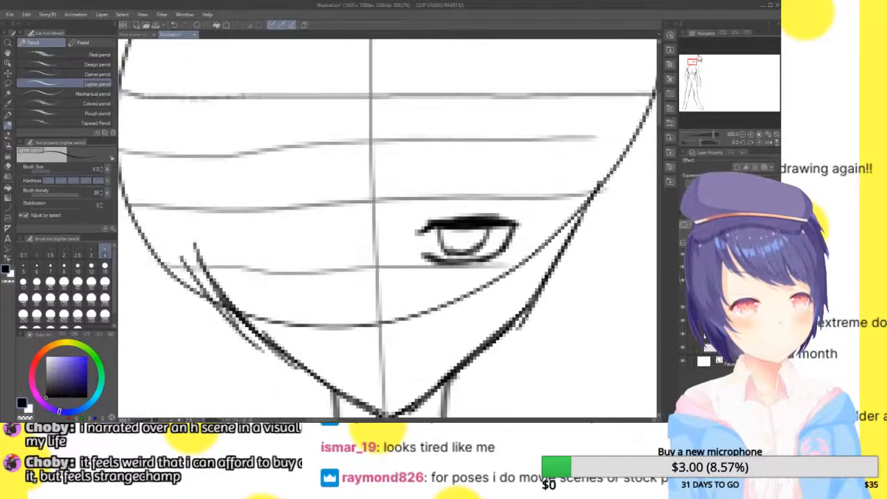
{"action": "left_click", "coordinate": [7, 82]}
{"action": "mouse_move", "coordinate": [478, 152]}
{"action": "left_mouse_down"}
{"action": "mouse_move", "coordinate": [532, 298]}
{"action": "mouse_move", "coordinate": [550, 177]}
{"action": "left_mouse_up"}
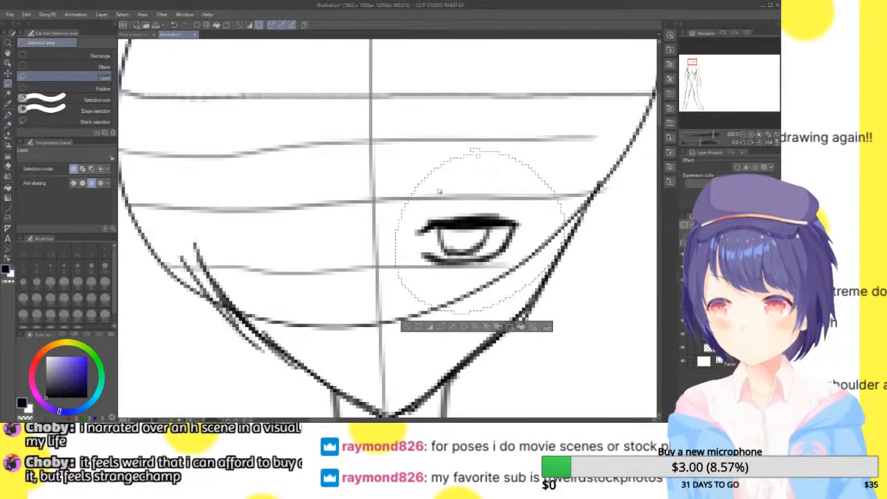
{"action": "key", "text": "ctrl+t"}
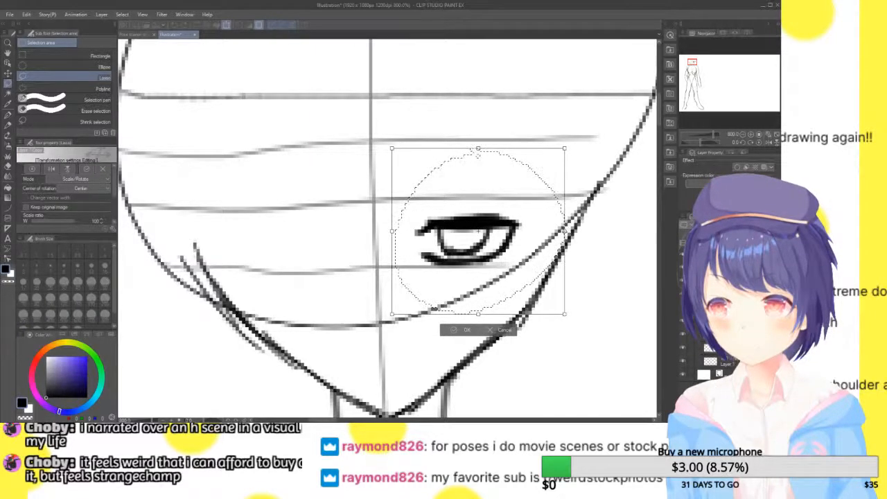
{"action": "left_click_drag", "start_coordinate": [564, 232], "coordinate": [216, 232]}
{"action": "mouse_move", "coordinate": [365, 284]}
{"action": "left_mouse_down"}
{"action": "mouse_move", "coordinate": [329, 288]}
{"action": "mouse_move", "coordinate": [340, 284]}
{"action": "left_mouse_up"}
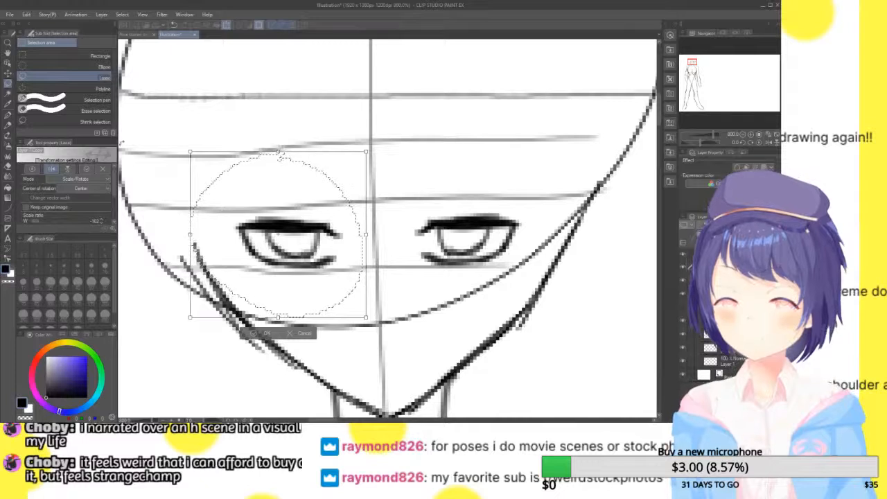
{"action": "mouse_move", "coordinate": [324, 281]}
{"action": "left_mouse_down"}
{"action": "mouse_move", "coordinate": [418, 278]}
{"action": "mouse_move", "coordinate": [327, 272]}
{"action": "left_mouse_up"}
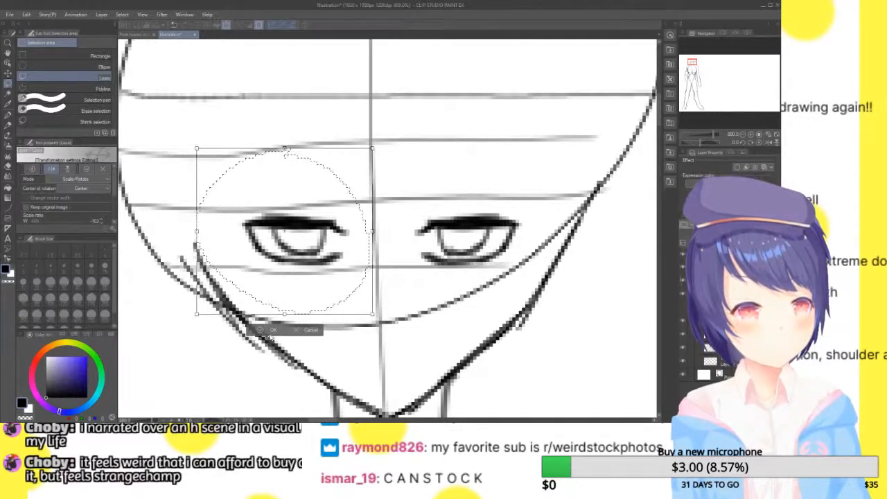
{"action": "left_click", "coordinate": [272, 332]}
{"action": "left_click", "coordinate": [214, 328]}
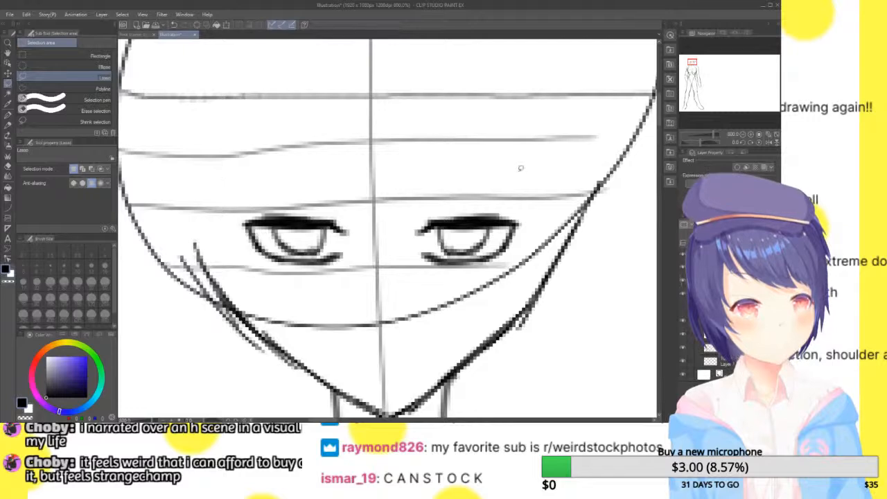
{"action": "key", "text": "p"}
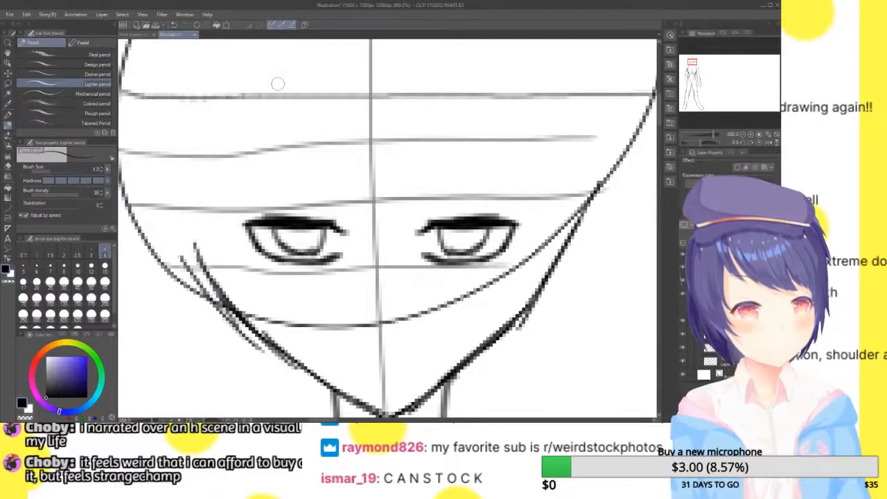
{"action": "left_click_drag", "start_coordinate": [694, 63], "coordinate": [699, 62]}
{"action": "left_click", "coordinate": [742, 135]}
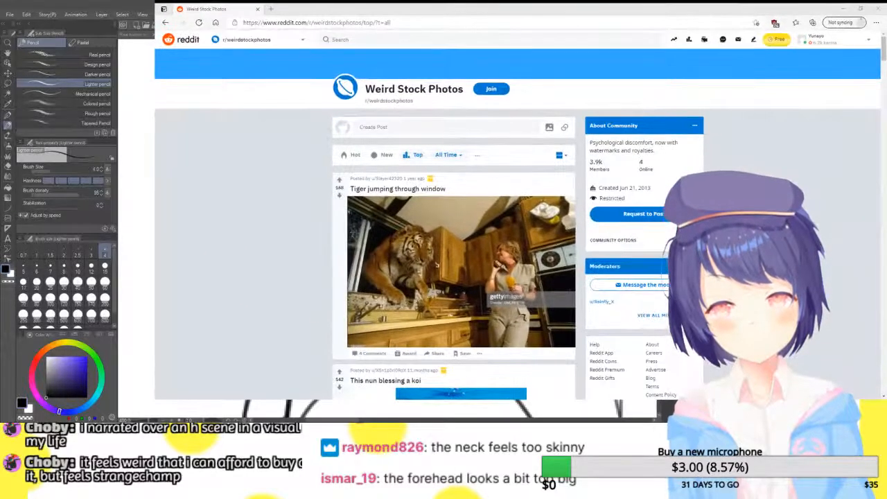
In the browser, view the "Tiger jumping through window" post on r/weirdstockphotos and look through the community's all-time top posts
{"action": "left_click", "coordinate": [475, 184]}
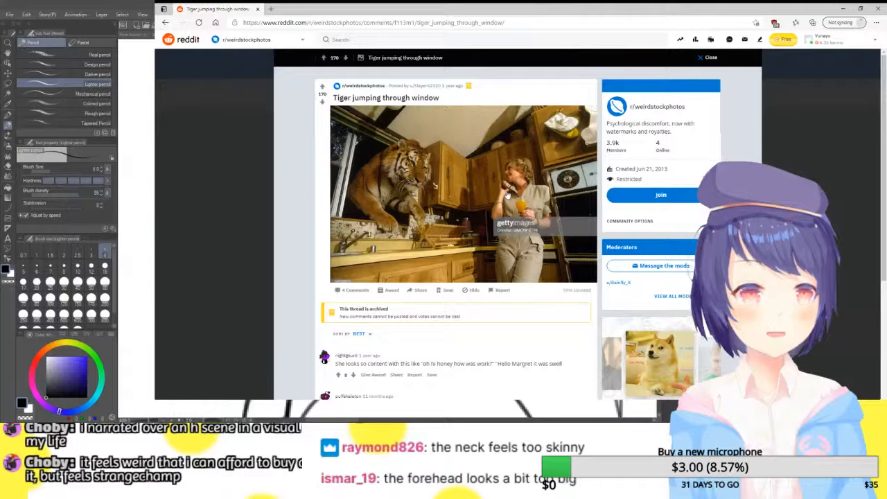
{"action": "key", "text": "Escape"}
{"action": "scroll", "coordinate": [500, 193], "scroll_direction": "down", "scroll_amount": 5}
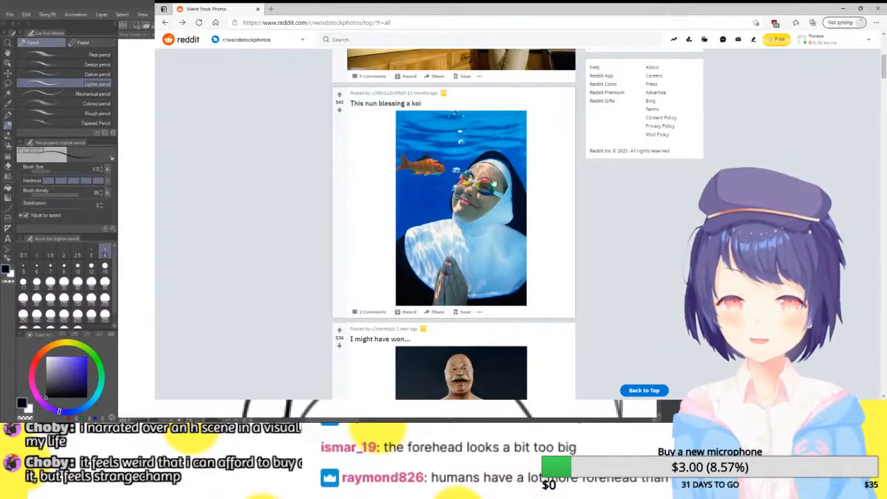
{"action": "scroll", "coordinate": [496, 178], "scroll_direction": "down", "scroll_amount": 3}
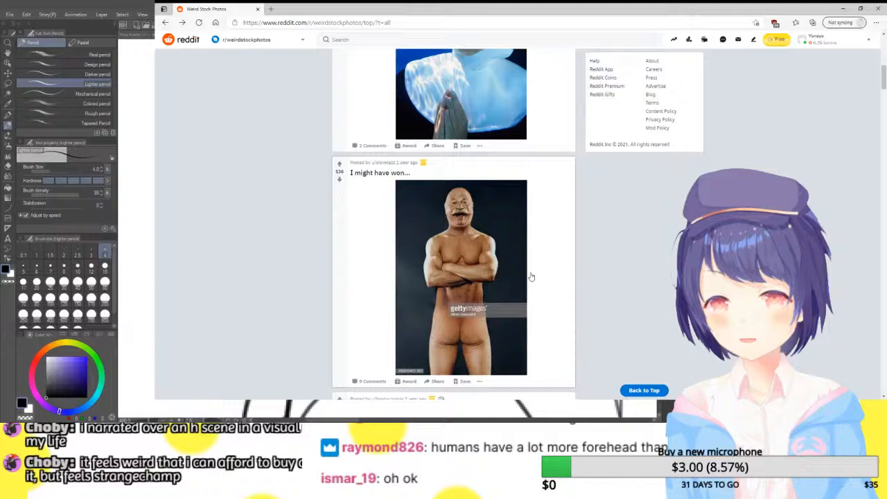
{"action": "scroll", "coordinate": [462, 219], "scroll_direction": "down", "scroll_amount": 6}
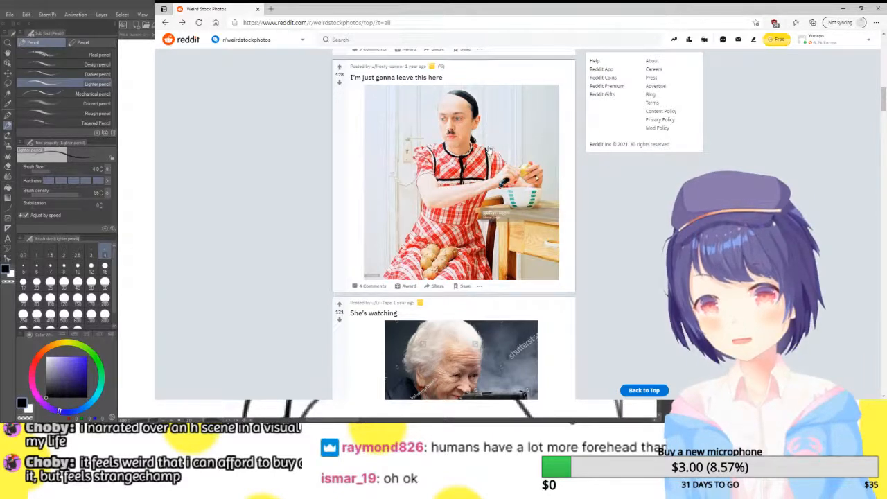
{"action": "scroll", "coordinate": [489, 149], "scroll_direction": "down", "scroll_amount": 3}
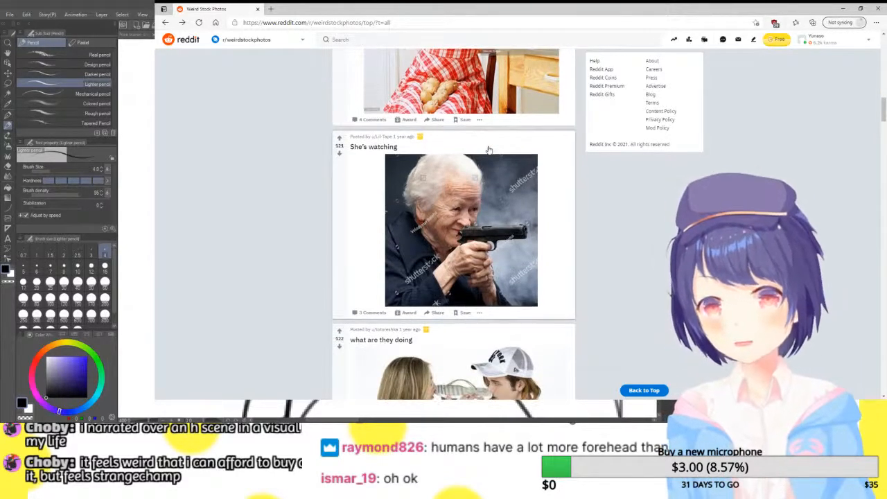
{"action": "scroll", "coordinate": [517, 220], "scroll_direction": "down", "scroll_amount": 3}
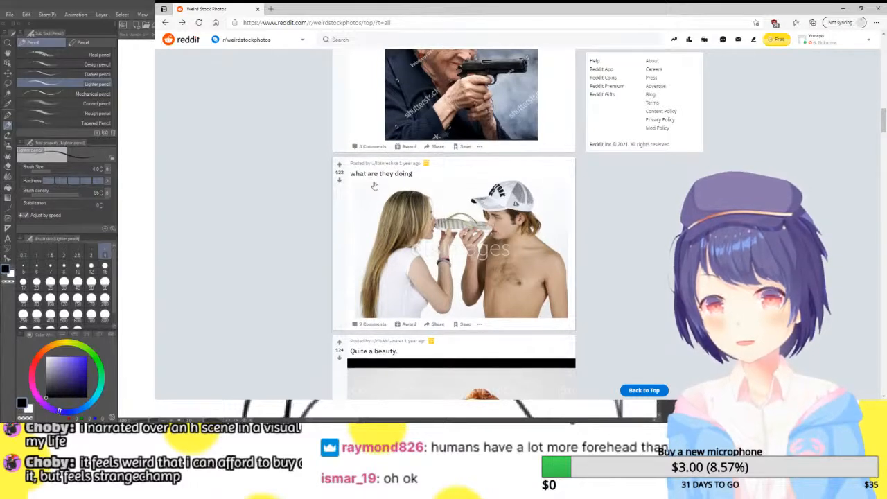
{"action": "scroll", "coordinate": [508, 205], "scroll_direction": "down", "scroll_amount": 3}
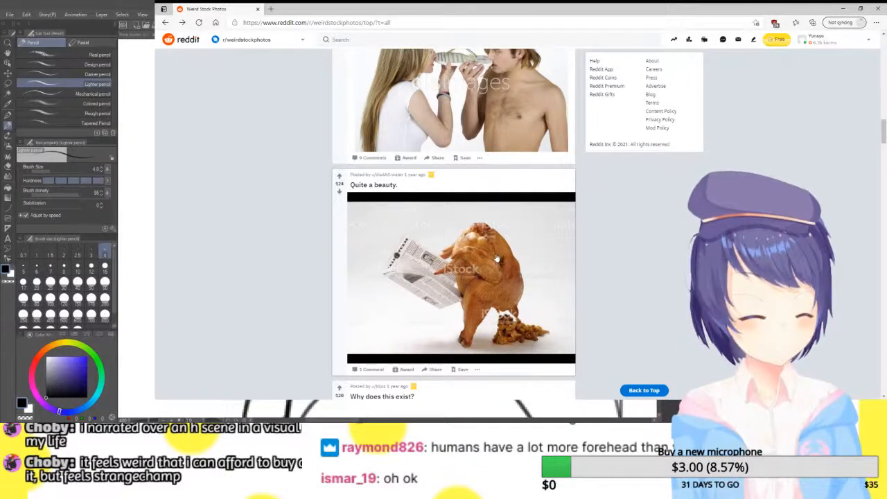
{"action": "scroll", "coordinate": [546, 259], "scroll_direction": "down", "scroll_amount": 3}
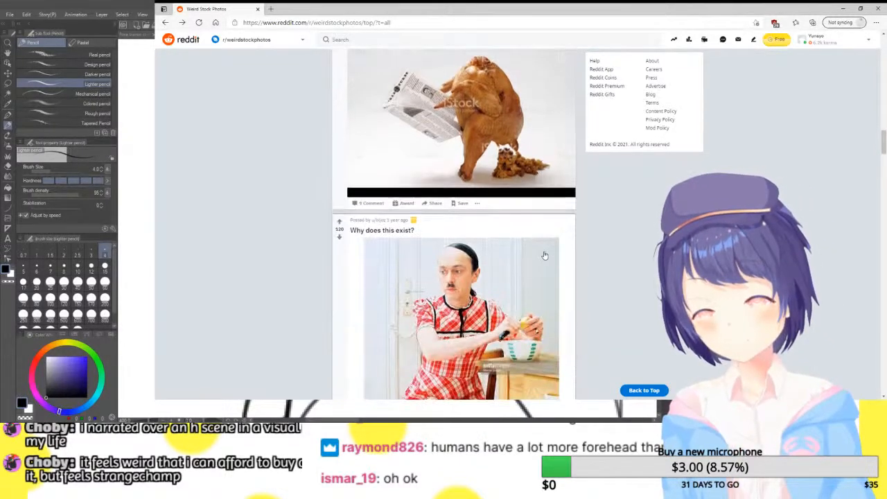
{"action": "scroll", "coordinate": [545, 256], "scroll_direction": "down", "scroll_amount": 2}
{"action": "scroll", "coordinate": [522, 235], "scroll_direction": "down", "scroll_amount": 3}
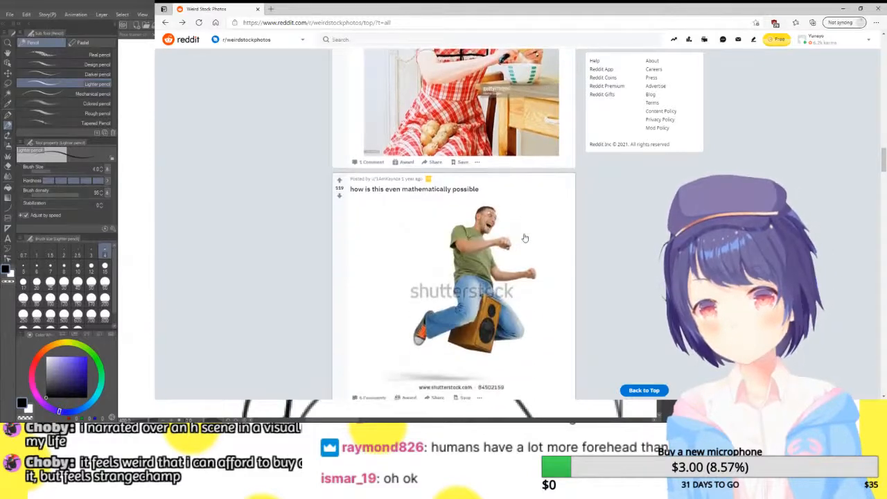
{"action": "scroll", "coordinate": [525, 238], "scroll_direction": "down", "scroll_amount": 1}
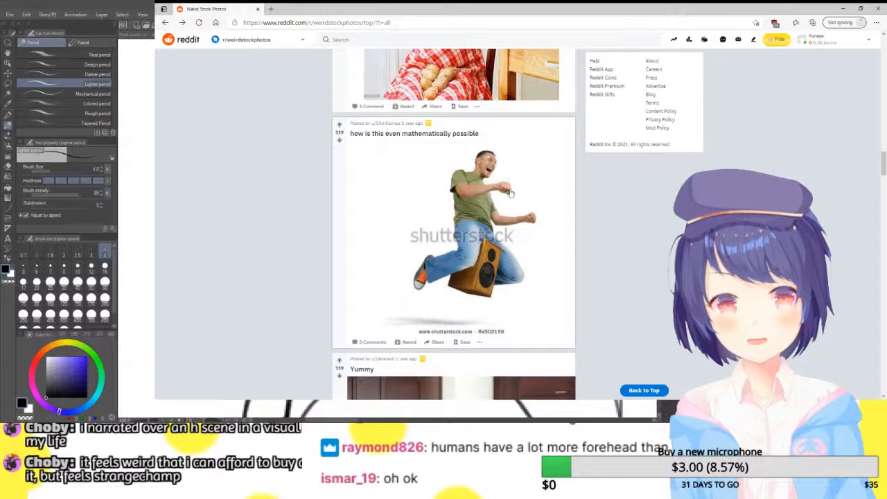
{"action": "scroll", "coordinate": [510, 193], "scroll_direction": "down", "scroll_amount": 3}
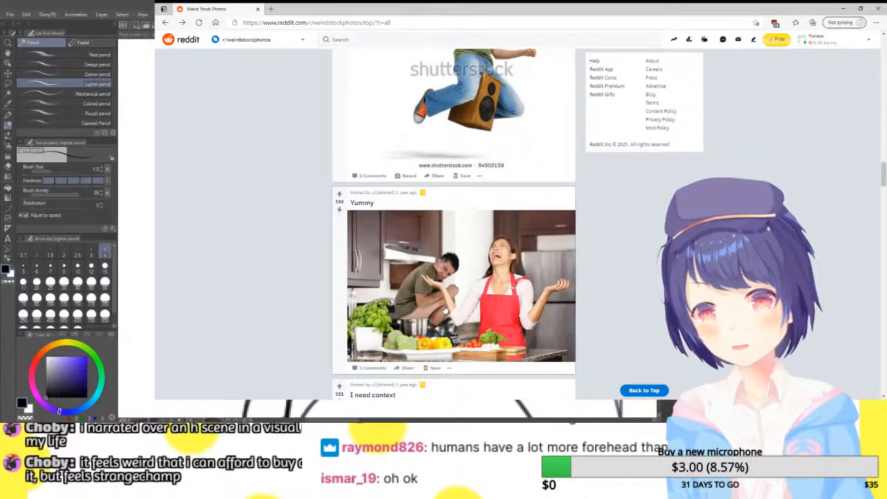
{"action": "scroll", "coordinate": [497, 255], "scroll_direction": "down", "scroll_amount": 3}
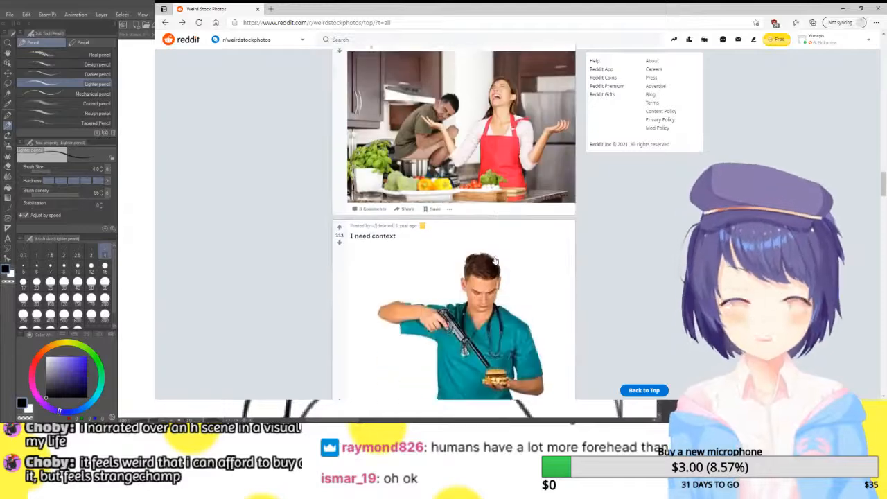
{"action": "scroll", "coordinate": [497, 255], "scroll_direction": "down", "scroll_amount": 5}
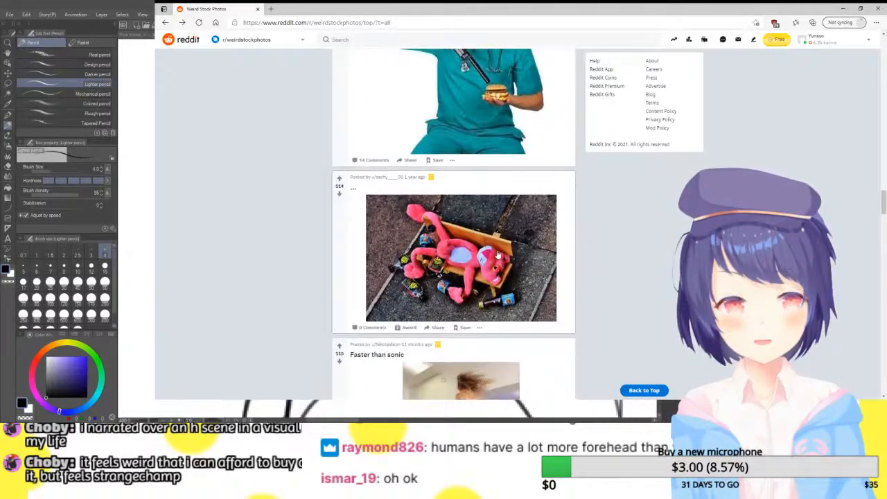
{"action": "scroll", "coordinate": [497, 256], "scroll_direction": "down", "scroll_amount": 2}
{"action": "scroll", "coordinate": [470, 220], "scroll_direction": "up", "scroll_amount": 1}
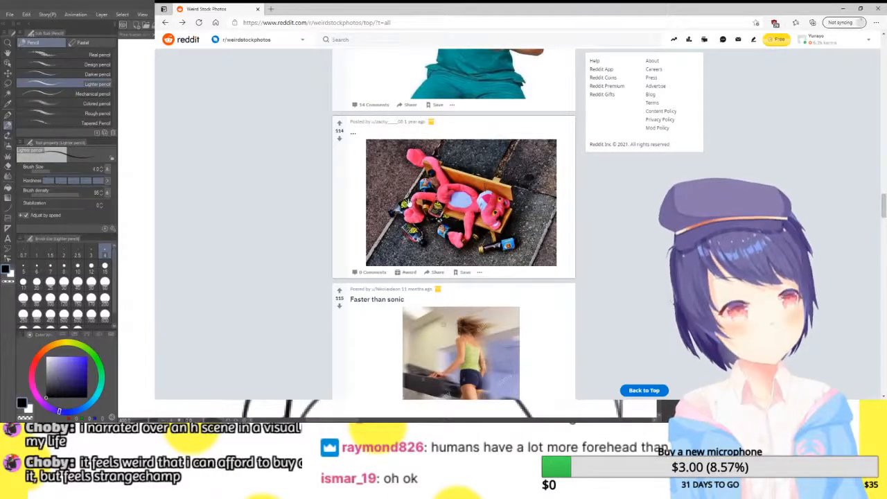
{"action": "scroll", "coordinate": [427, 201], "scroll_direction": "down", "scroll_amount": 3}
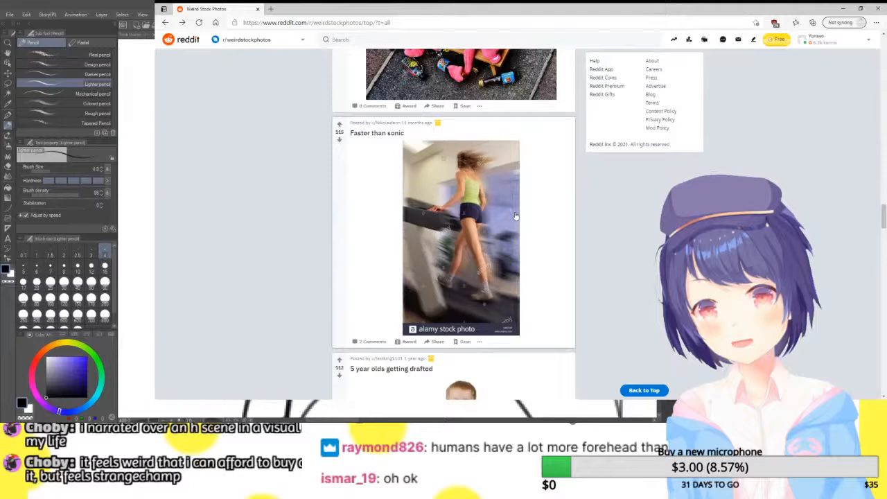
{"action": "scroll", "coordinate": [516, 215], "scroll_direction": "down", "scroll_amount": 3}
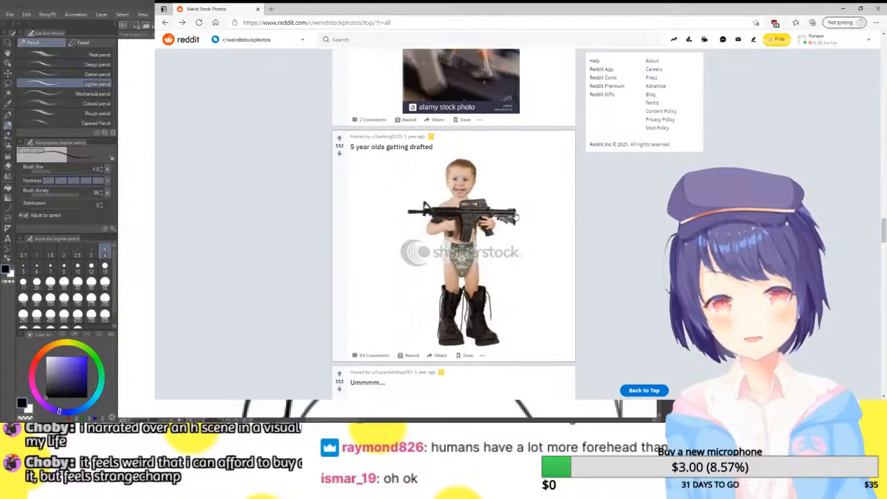
{"action": "scroll", "coordinate": [517, 227], "scroll_direction": "down", "scroll_amount": 5}
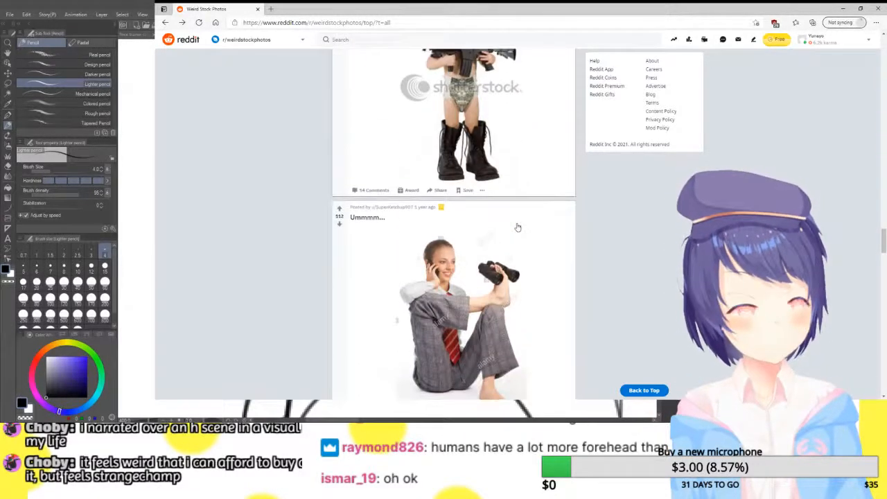
{"action": "scroll", "coordinate": [517, 227], "scroll_direction": "down", "scroll_amount": 3}
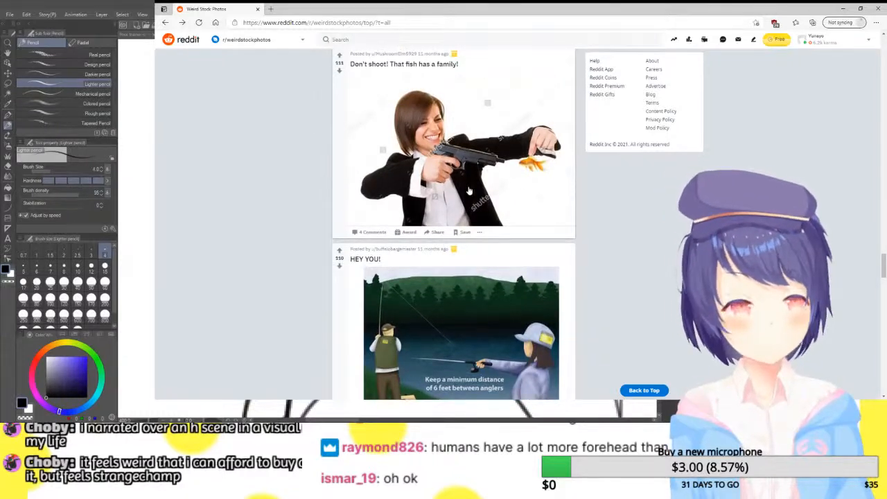
{"action": "scroll", "coordinate": [468, 191], "scroll_direction": "down", "scroll_amount": 3}
{"action": "scroll", "coordinate": [468, 191], "scroll_direction": "down", "scroll_amount": 3}
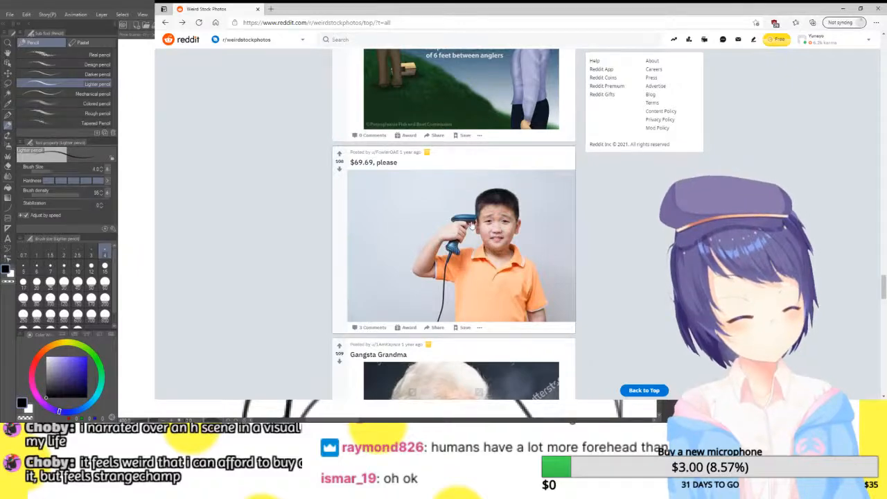
{"action": "scroll", "coordinate": [477, 223], "scroll_direction": "down", "scroll_amount": 4}
{"action": "scroll", "coordinate": [478, 230], "scroll_direction": "down", "scroll_amount": 4}
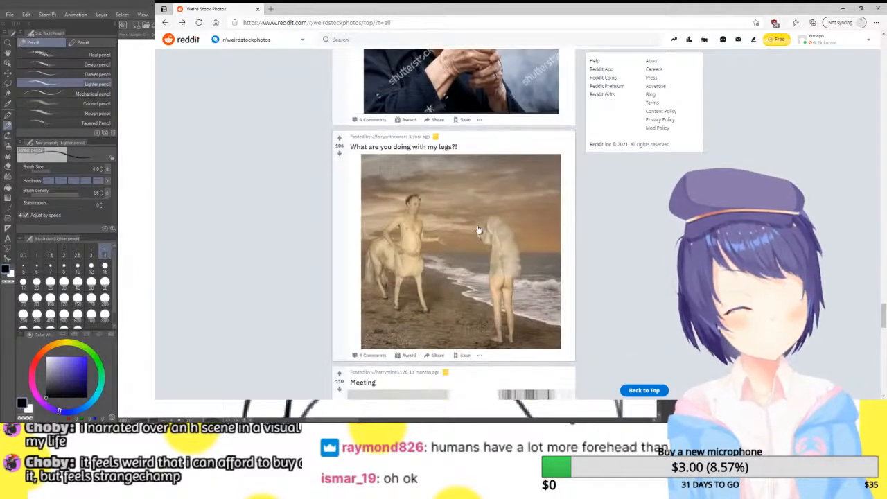
Look through the next top posts on r/weirdstockphotos, then return to Clip Studio Paint and show the whole figure
{"action": "scroll", "coordinate": [478, 230], "scroll_direction": "down", "scroll_amount": 4}
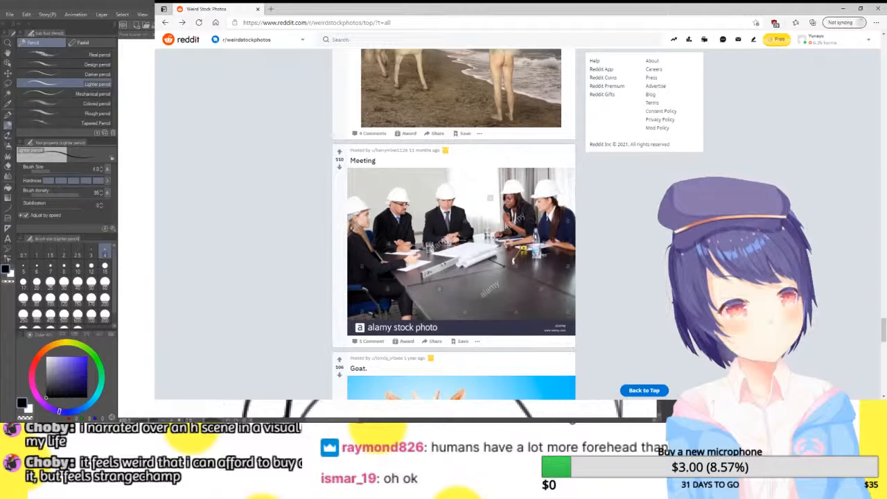
{"action": "key", "text": "alt+Tab"}
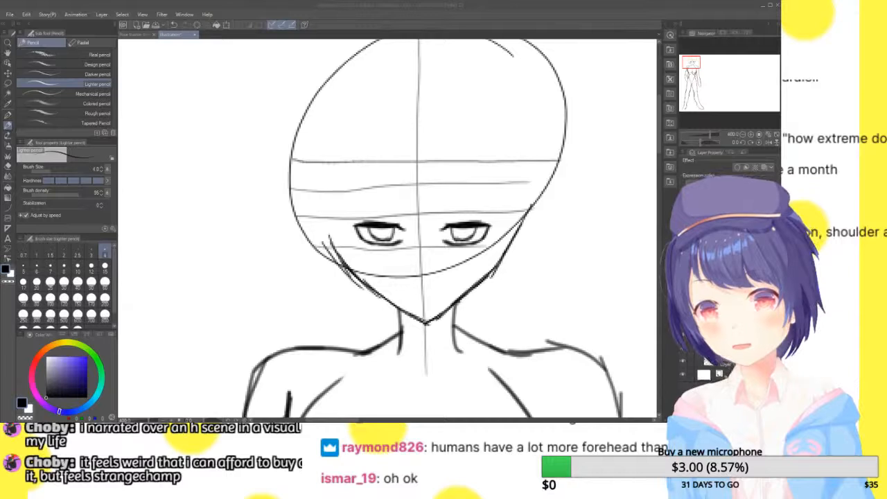
{"action": "left_click", "coordinate": [776, 134]}
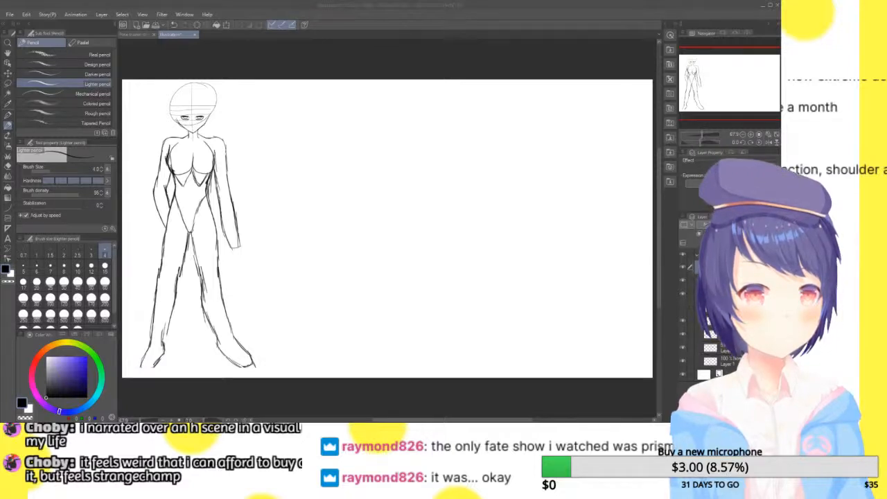
Try pasting the red-haired character artwork as a reference and enlarging it, then undo the paste
{"action": "key", "text": "ctrl+v"}
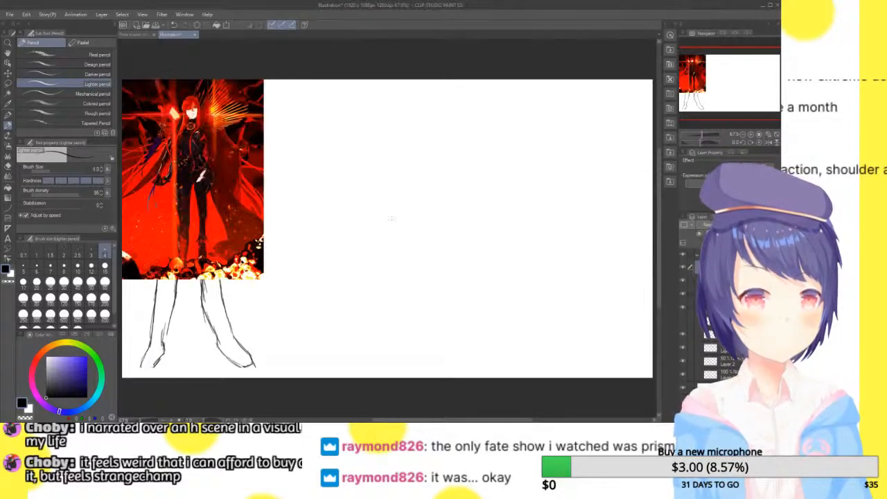
{"action": "key", "text": "ctrl+t"}
{"action": "left_click_drag", "start_coordinate": [263, 279], "coordinate": [343, 370]}
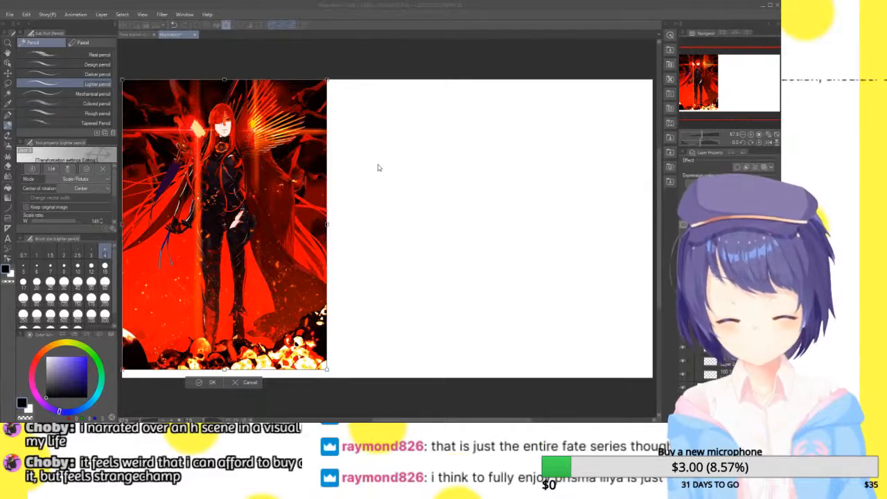
{"action": "key", "text": "Escape"}
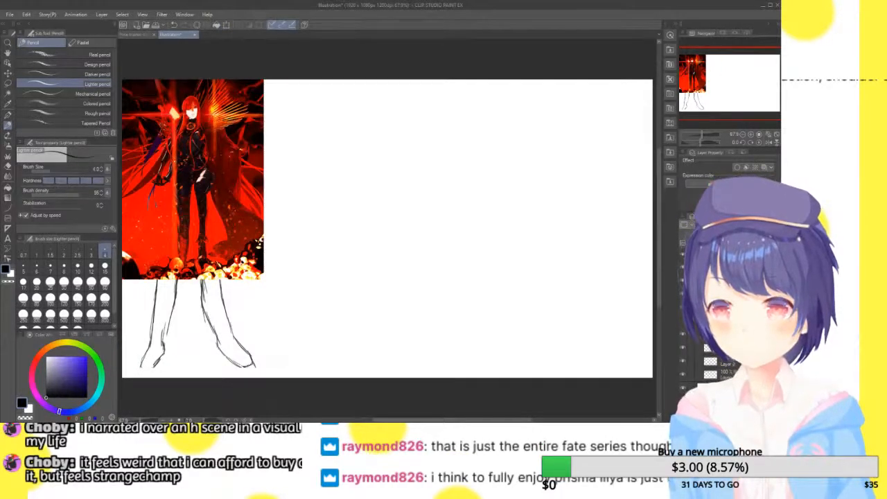
{"action": "key", "text": "ctrl+z"}
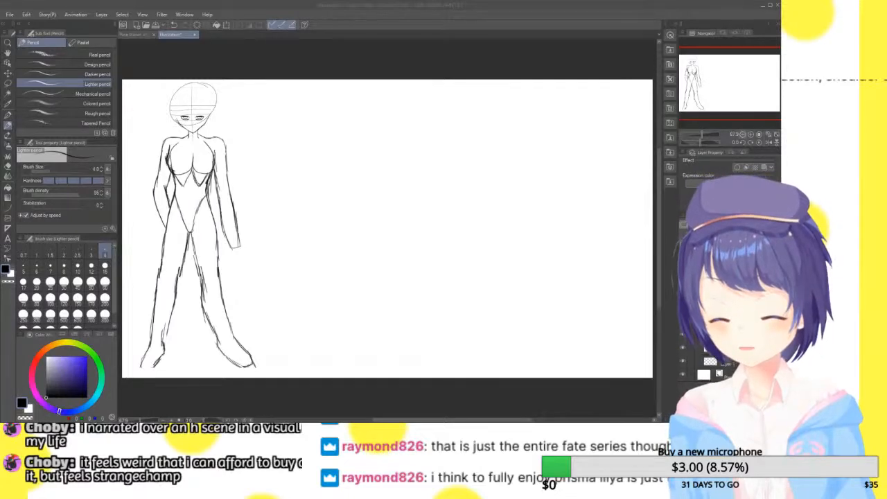
Draw a short vertical nose mark on the face's centre line and a short horizontal mouth above the chin
{"action": "left_click", "coordinate": [751, 134]}
{"action": "left_click", "coordinate": [751, 134]}
{"action": "left_click", "coordinate": [751, 134]}
{"action": "left_click_drag", "start_coordinate": [728, 90], "coordinate": [691, 71]}
{"action": "left_click", "coordinate": [753, 134]}
{"action": "key", "text": "ctrl+z"}
{"action": "key", "text": "ctrl+y"}
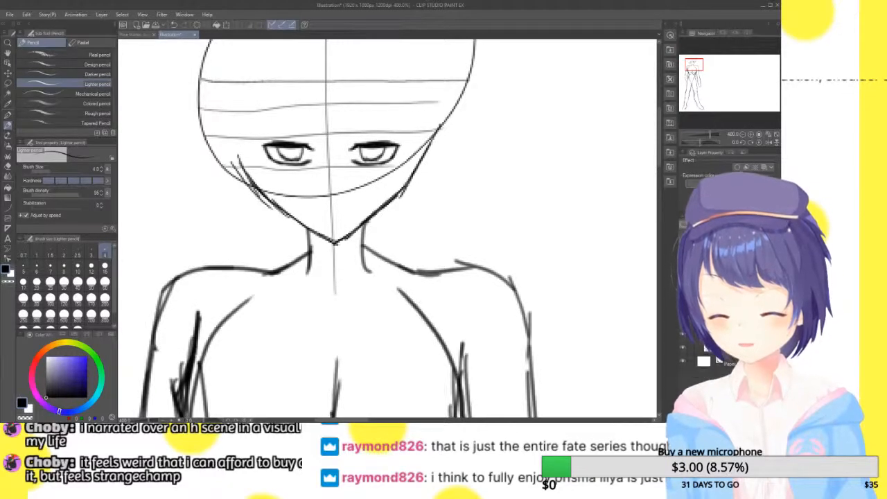
{"action": "left_click", "coordinate": [751, 135]}
{"action": "left_click_drag", "start_coordinate": [693, 64], "coordinate": [693, 64]}
{"action": "left_click_drag", "start_coordinate": [347, 193], "coordinate": [349, 213]}
{"action": "left_click_drag", "start_coordinate": [332, 254], "coordinate": [374, 256]}
{"action": "key", "text": "ctrl+z"}
{"action": "left_click_drag", "start_coordinate": [332, 253], "coordinate": [384, 254]}
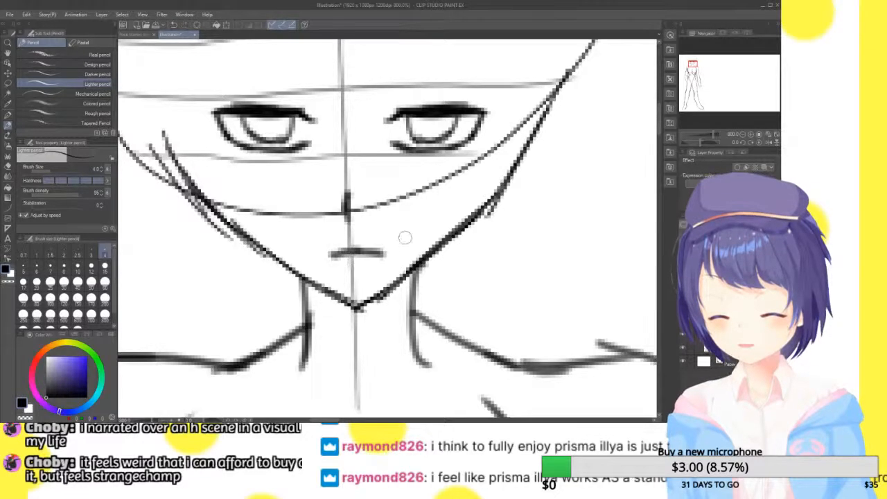
Try several eyebrow strokes above the eye on the viewer's left, undoing each one
{"action": "left_click_drag", "start_coordinate": [422, 43], "coordinate": [447, 117]}
{"action": "left_click_drag", "start_coordinate": [220, 150], "coordinate": [301, 144]}
{"action": "key", "text": "ctrl+z"}
{"action": "left_click_drag", "start_coordinate": [226, 149], "coordinate": [295, 144]}
{"action": "key", "text": "ctrl+z"}
{"action": "mouse_move", "coordinate": [230, 160]}
{"action": "left_mouse_down"}
{"action": "mouse_move", "coordinate": [252, 152]}
{"action": "mouse_move", "coordinate": [352, 156]}
{"action": "left_mouse_up"}
{"action": "key", "text": "ctrl+z"}
{"action": "left_click_drag", "start_coordinate": [229, 138], "coordinate": [375, 197]}
{"action": "key", "text": "ctrl+z"}
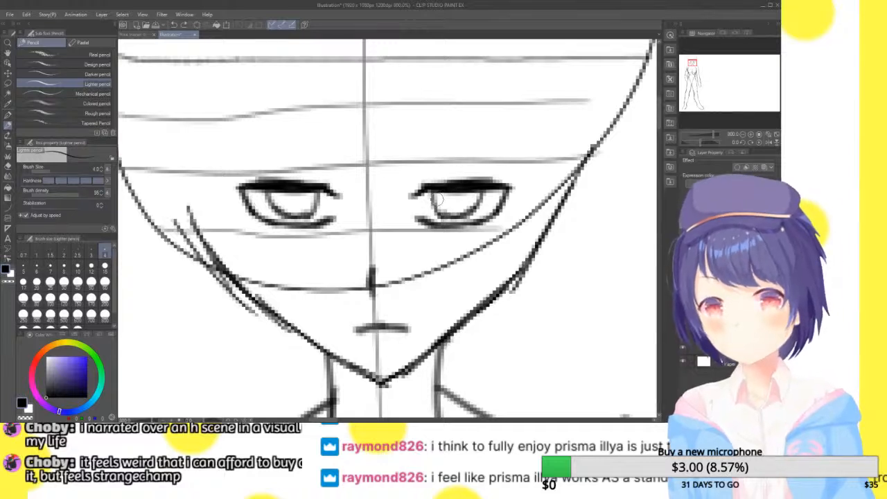
Try steeper slanted eyebrow strokes above both eyes and undo them
{"action": "left_click_drag", "start_coordinate": [307, 137], "coordinate": [231, 140]}
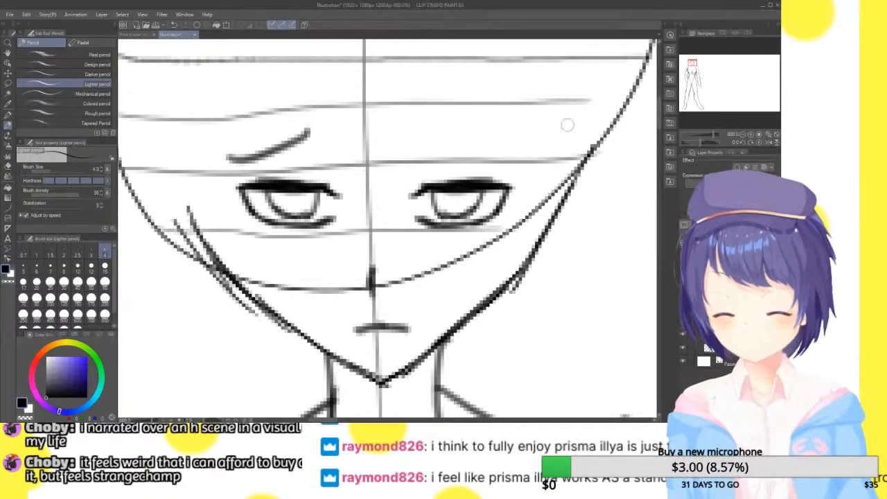
{"action": "key", "text": "ctrl+z"}
{"action": "left_click_drag", "start_coordinate": [430, 141], "coordinate": [512, 172]}
{"action": "key", "text": "ctrl+z"}
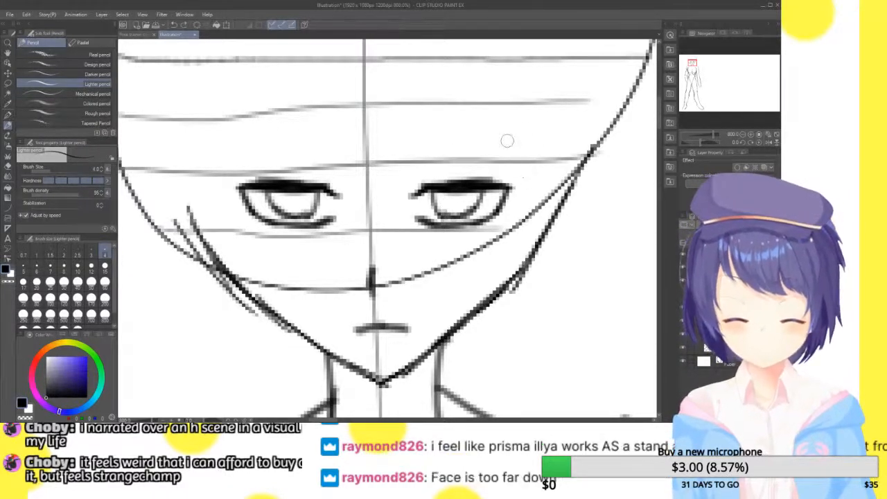
{"action": "left_click_drag", "start_coordinate": [541, 119], "coordinate": [405, 169]}
{"action": "left_click_drag", "start_coordinate": [239, 130], "coordinate": [353, 170]}
{"action": "key", "text": "ctrl+z"}
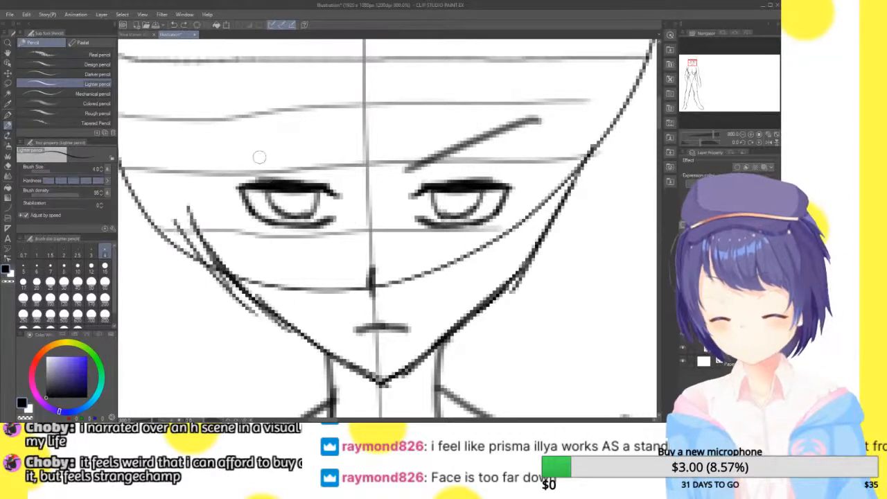
{"action": "key", "text": "ctrl+z"}
Draw a gently arched eyebrow above each eye, with the inner ends dipping toward the face's centre line
{"action": "left_click_drag", "start_coordinate": [231, 158], "coordinate": [338, 165]}
{"action": "key", "text": "ctrl+z"}
{"action": "left_click_drag", "start_coordinate": [232, 157], "coordinate": [340, 163]}
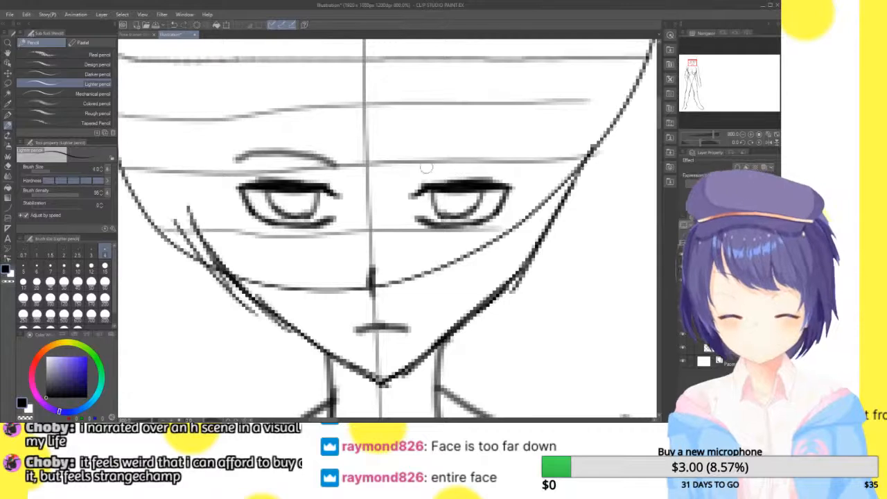
{"action": "key", "text": "ctrl+z"}
{"action": "left_click_drag", "start_coordinate": [229, 156], "coordinate": [334, 165]}
{"action": "mouse_move", "coordinate": [447, 161]}
{"action": "left_mouse_down"}
{"action": "mouse_move", "coordinate": [424, 162]}
{"action": "mouse_move", "coordinate": [531, 150]}
{"action": "left_mouse_up"}
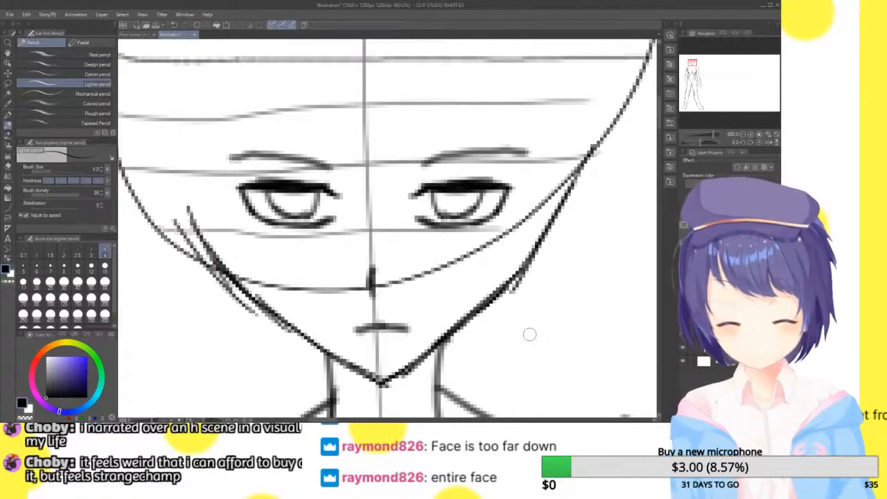
Nudge the eyebrows, eyes, nose and mouth together so they sit slightly higher on the face
{"action": "key", "text": "ctrl+t"}
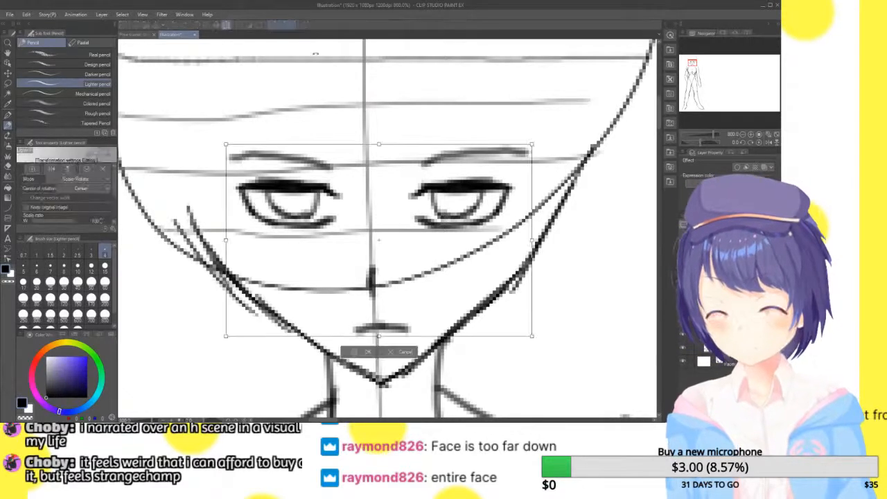
{"action": "key", "text": "Up"}
{"action": "key", "text": "Up"}
{"action": "key", "text": "Up"}
{"action": "key", "text": "Up"}
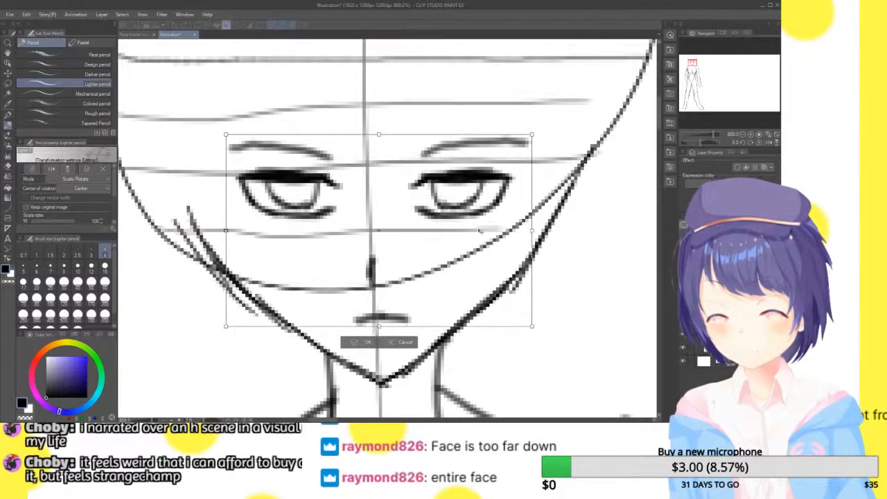
{"action": "left_click", "coordinate": [357, 341]}
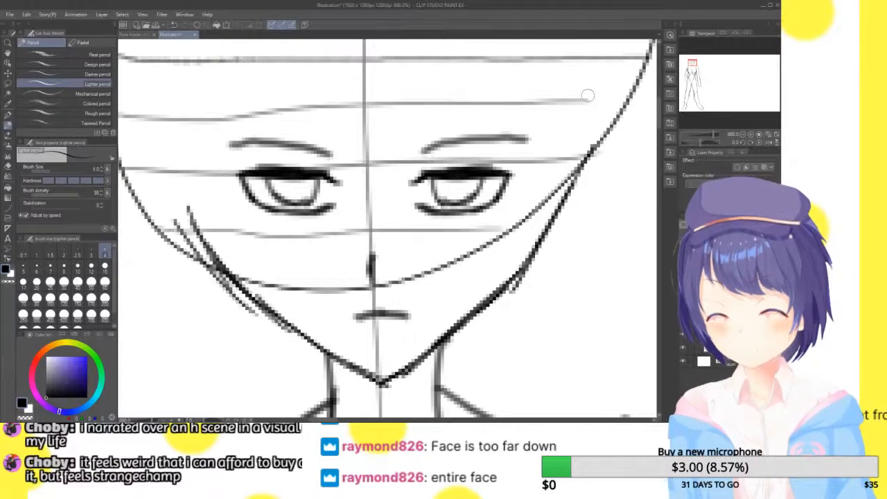
{"action": "key", "text": "ctrl+t"}
{"action": "key", "text": "Down"}
{"action": "key", "text": "Down"}
{"action": "left_click", "coordinate": [358, 339]}
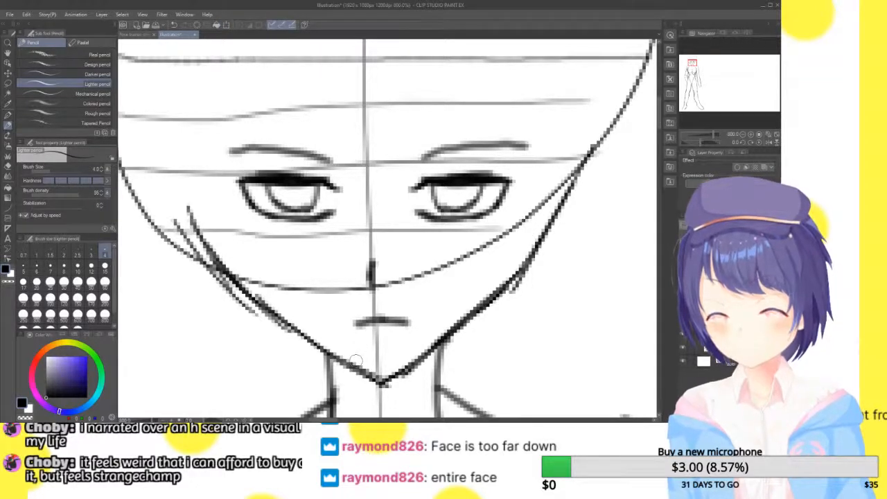
Examine the placement of the facial features up close and against the proportions of the whole figure
{"action": "mouse_move", "coordinate": [695, 64]}
{"action": "left_mouse_down"}
{"action": "mouse_move", "coordinate": [706, 58]}
{"action": "mouse_move", "coordinate": [693, 63]}
{"action": "left_mouse_up"}
{"action": "left_click", "coordinate": [743, 135]}
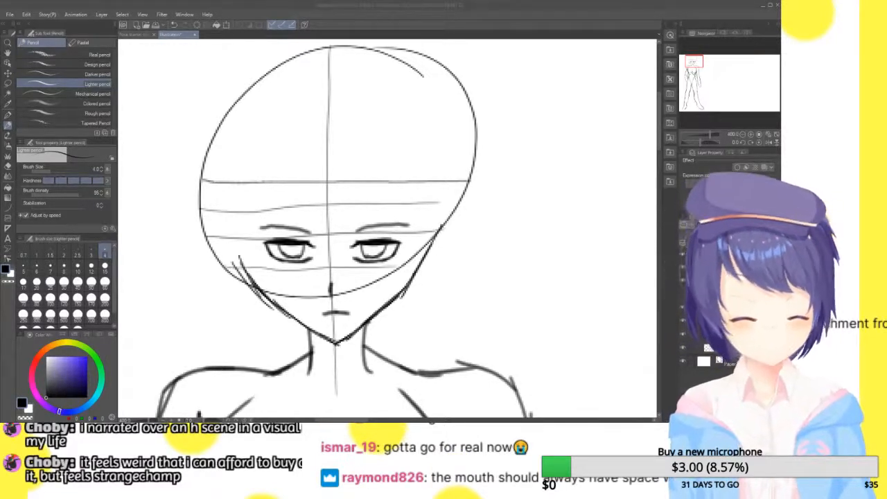
{"action": "mouse_move", "coordinate": [374, 277]}
{"action": "left_mouse_down"}
{"action": "mouse_move", "coordinate": [349, 204]}
{"action": "mouse_move", "coordinate": [425, 227]}
{"action": "mouse_move", "coordinate": [386, 238]}
{"action": "left_mouse_up"}
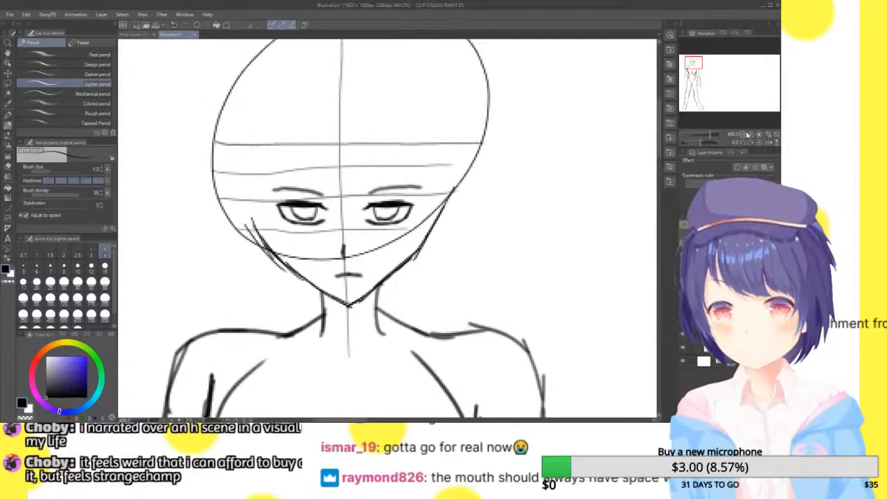
{"action": "left_click", "coordinate": [751, 134]}
{"action": "left_click_drag", "start_coordinate": [694, 63], "coordinate": [693, 63]}
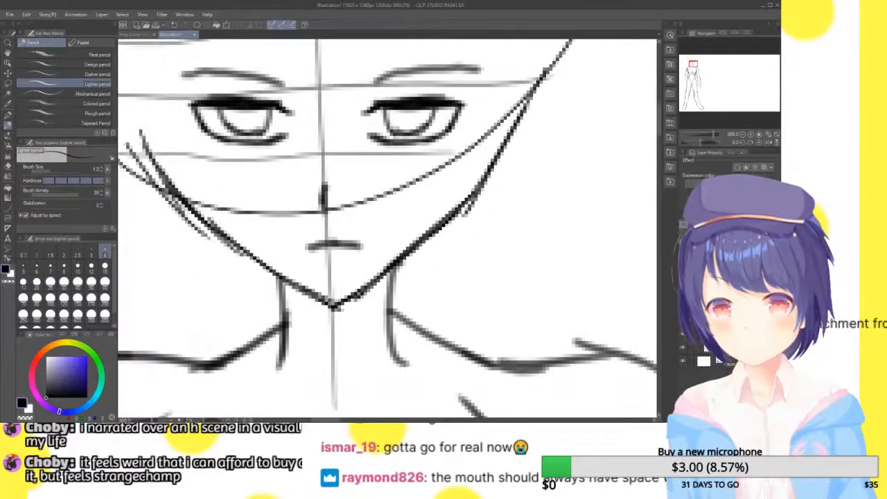
{"action": "left_click", "coordinate": [742, 135]}
{"action": "left_click", "coordinate": [742, 135]}
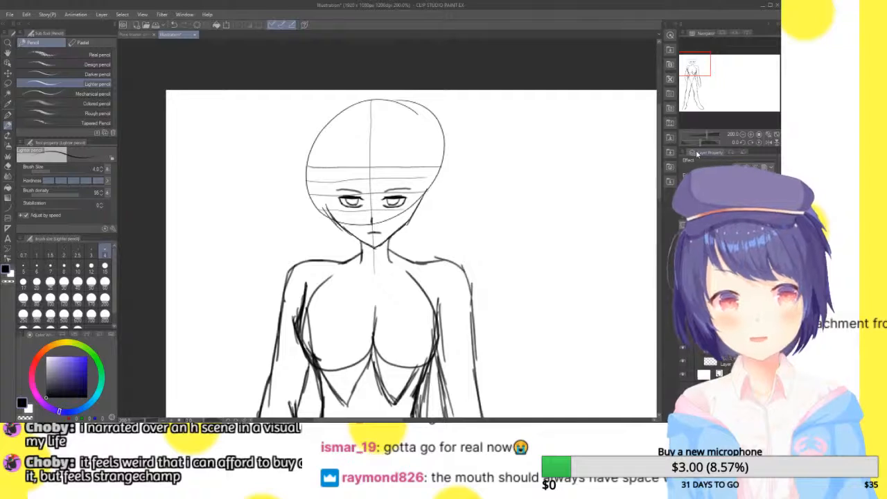
{"action": "left_click", "coordinate": [772, 142]}
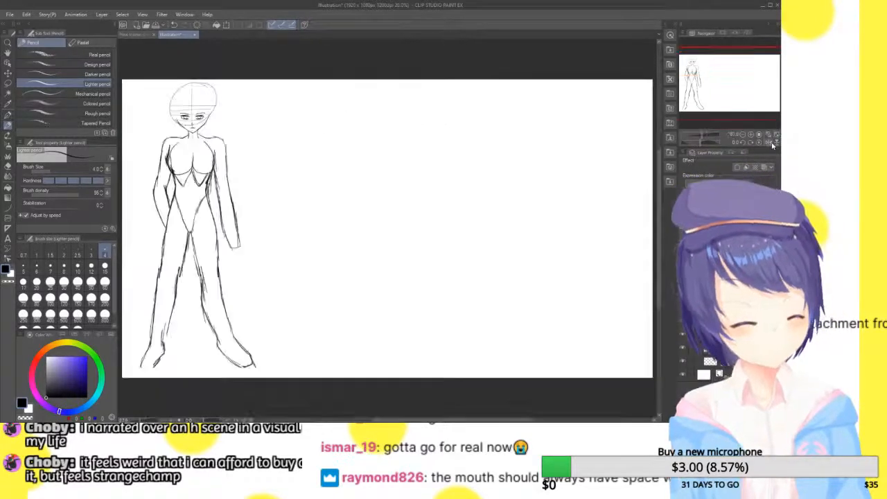
{"action": "left_click", "coordinate": [770, 142]}
{"action": "left_click", "coordinate": [771, 142]}
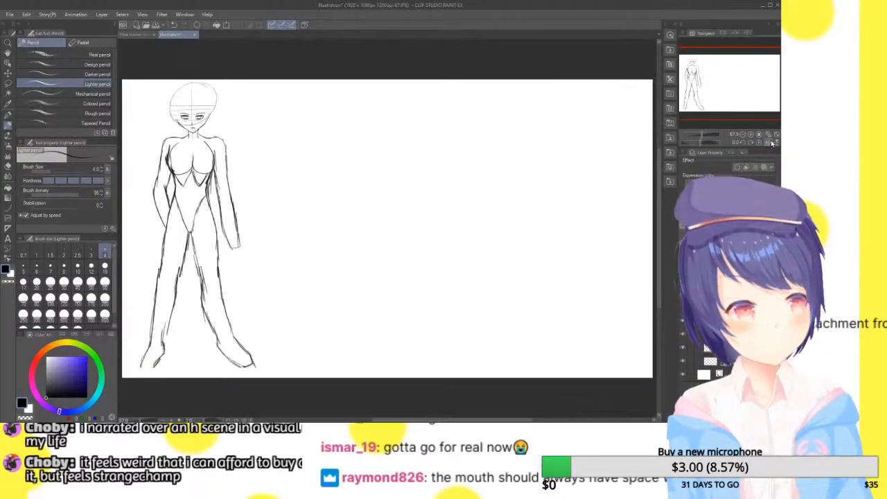
Draw a side hair lock past the eye on the viewer's left, tapering onto the cheek, with outer strands along the head's edge
{"action": "left_click", "coordinate": [752, 135]}
{"action": "left_click_drag", "start_coordinate": [728, 82], "coordinate": [696, 64]}
{"action": "left_click", "coordinate": [751, 134]}
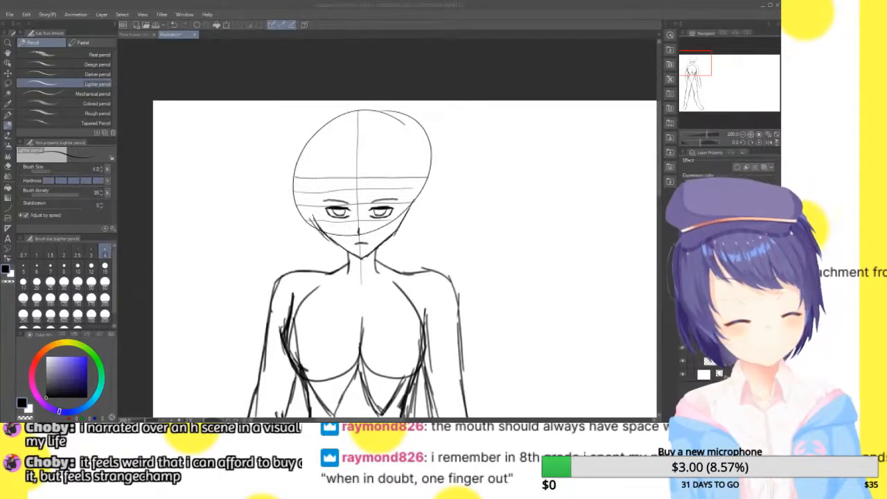
{"action": "left_click", "coordinate": [751, 135]}
{"action": "left_click_drag", "start_coordinate": [697, 63], "coordinate": [692, 63]}
{"action": "left_click", "coordinate": [751, 134]}
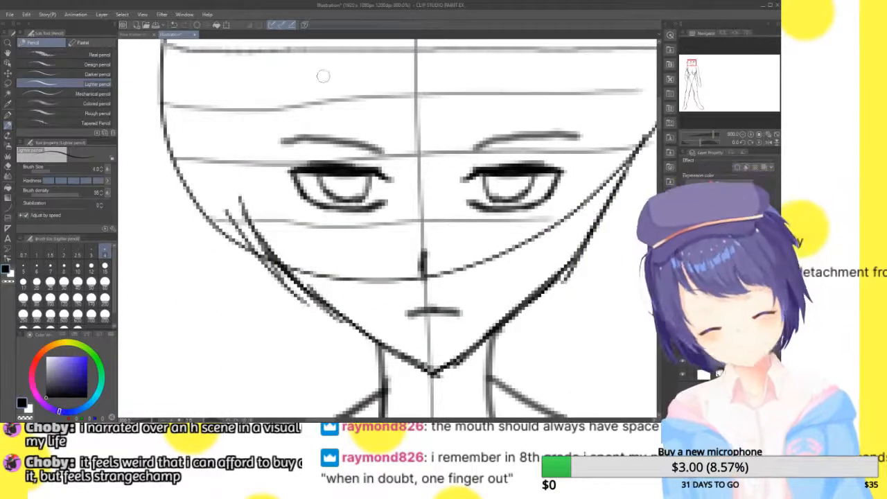
{"action": "left_click_drag", "start_coordinate": [327, 61], "coordinate": [281, 170]}
{"action": "left_click_drag", "start_coordinate": [291, 131], "coordinate": [267, 198]}
{"action": "left_click_drag", "start_coordinate": [277, 114], "coordinate": [271, 218]}
{"action": "mouse_move", "coordinate": [271, 166]}
{"action": "left_mouse_down"}
{"action": "mouse_move", "coordinate": [320, 261]}
{"action": "mouse_move", "coordinate": [348, 265]}
{"action": "mouse_move", "coordinate": [260, 289]}
{"action": "left_mouse_up"}
{"action": "left_click_drag", "start_coordinate": [203, 233], "coordinate": [243, 303]}
{"action": "mouse_move", "coordinate": [198, 156]}
{"action": "left_mouse_down"}
{"action": "mouse_move", "coordinate": [205, 212]}
{"action": "mouse_move", "coordinate": [181, 79]}
{"action": "mouse_move", "coordinate": [198, 258]}
{"action": "left_mouse_up"}
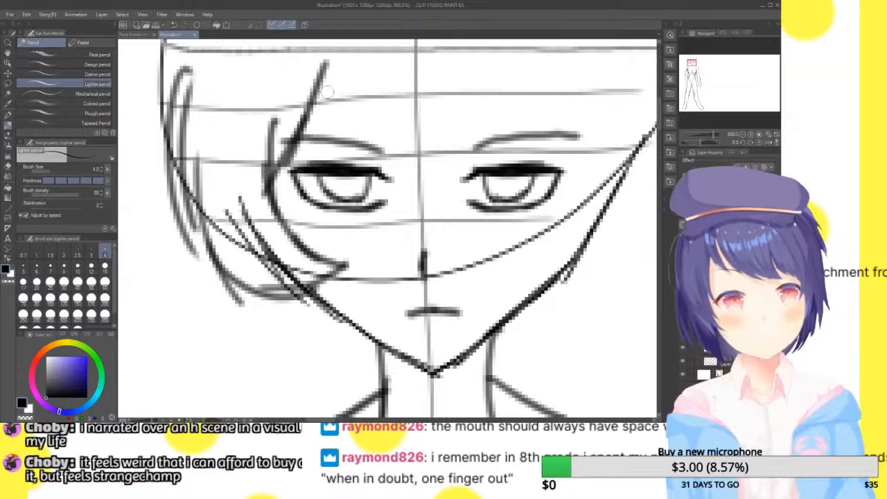
Draw a V-shaped central fringe lock ending between the eyes and a short curved lock over the brow on the viewer's right
{"action": "left_click_drag", "start_coordinate": [321, 68], "coordinate": [385, 173]}
{"action": "mouse_move", "coordinate": [341, 114]}
{"action": "left_mouse_down"}
{"action": "mouse_move", "coordinate": [422, 204]}
{"action": "mouse_move", "coordinate": [420, 126]}
{"action": "left_mouse_up"}
{"action": "left_click_drag", "start_coordinate": [418, 213], "coordinate": [522, 71]}
{"action": "left_click_drag", "start_coordinate": [476, 144], "coordinate": [528, 56]}
{"action": "left_click_drag", "start_coordinate": [507, 93], "coordinate": [573, 158]}
{"action": "left_click_drag", "start_coordinate": [526, 122], "coordinate": [575, 164]}
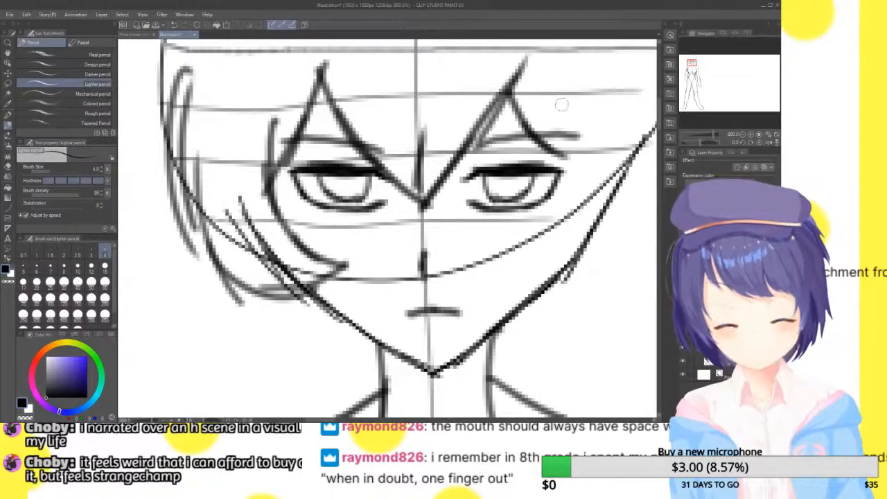
Draw the side hair lock past the eye on the viewer's right, curling onto the cheek, with outer strands rising along the head
{"action": "left_click_drag", "start_coordinate": [556, 83], "coordinate": [580, 212]}
{"action": "mouse_move", "coordinate": [575, 139]}
{"action": "left_mouse_down"}
{"action": "mouse_move", "coordinate": [567, 237]}
{"action": "mouse_move", "coordinate": [516, 262]}
{"action": "mouse_move", "coordinate": [555, 283]}
{"action": "left_mouse_up"}
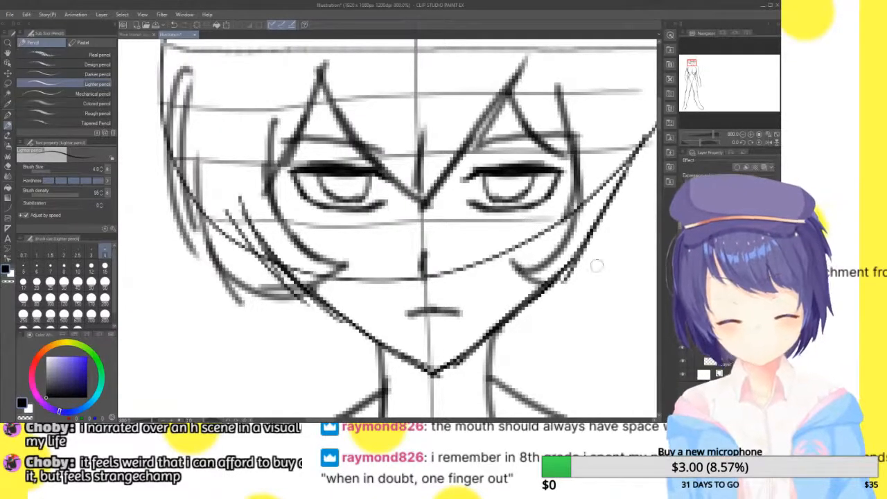
{"action": "mouse_move", "coordinate": [596, 228]}
{"action": "left_mouse_down"}
{"action": "mouse_move", "coordinate": [143, 255]}
{"action": "mouse_move", "coordinate": [470, 230]}
{"action": "mouse_move", "coordinate": [572, 354]}
{"action": "left_mouse_up"}
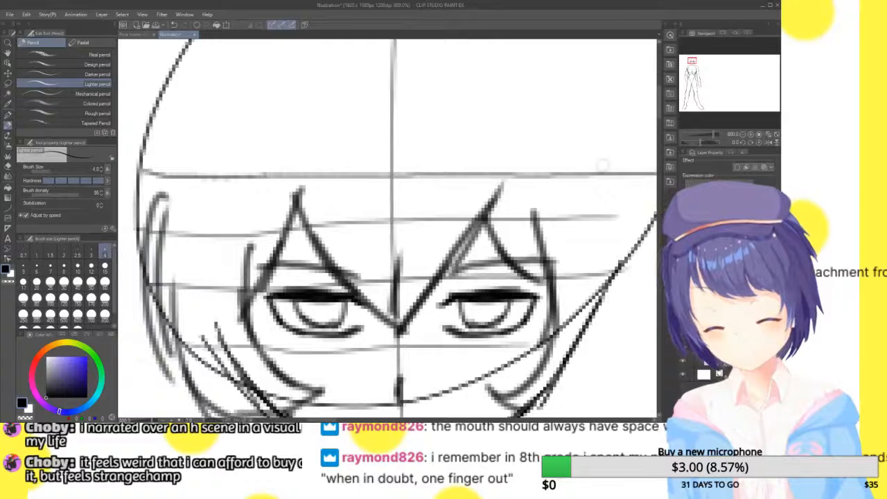
{"action": "left_click", "coordinate": [8, 52]}
{"action": "left_click_drag", "start_coordinate": [551, 207], "coordinate": [353, 94]}
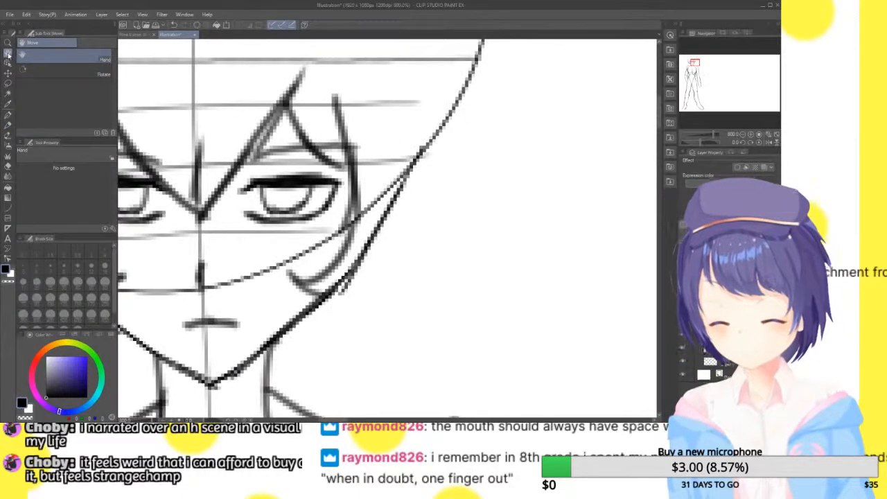
{"action": "left_click", "coordinate": [8, 127]}
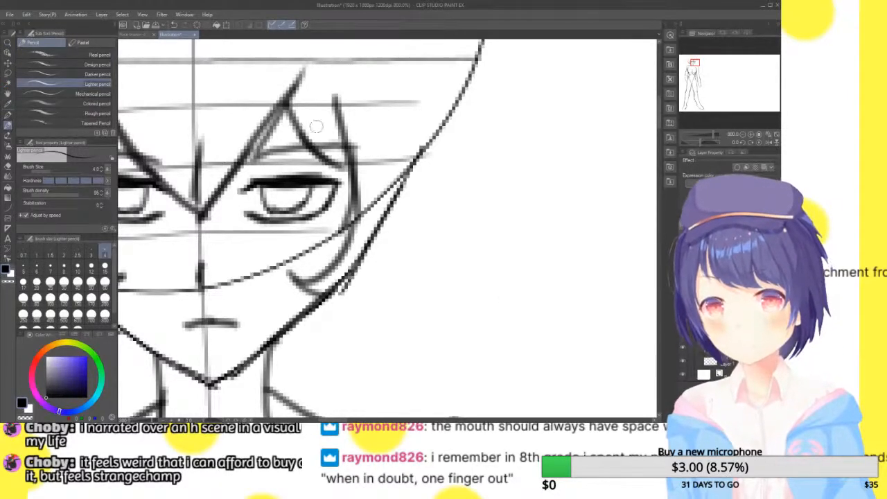
{"action": "mouse_move", "coordinate": [299, 276]}
{"action": "left_mouse_down"}
{"action": "mouse_move", "coordinate": [352, 287]}
{"action": "mouse_move", "coordinate": [420, 227]}
{"action": "mouse_move", "coordinate": [404, 245]}
{"action": "mouse_move", "coordinate": [431, 174]}
{"action": "left_mouse_up"}
{"action": "left_click_drag", "start_coordinate": [424, 230], "coordinate": [446, 99]}
{"action": "mouse_move", "coordinate": [438, 164]}
{"action": "left_mouse_down"}
{"action": "mouse_move", "coordinate": [475, 64]}
{"action": "mouse_move", "coordinate": [454, 85]}
{"action": "mouse_move", "coordinate": [436, 158]}
{"action": "left_mouse_up"}
{"action": "left_click_drag", "start_coordinate": [453, 102], "coordinate": [439, 164]}
Draw the long outer hair edge on the viewer's left, running down the head's side and sweeping inward beneath the jaw to the neck
{"action": "left_click_drag", "start_coordinate": [694, 63], "coordinate": [691, 62]}
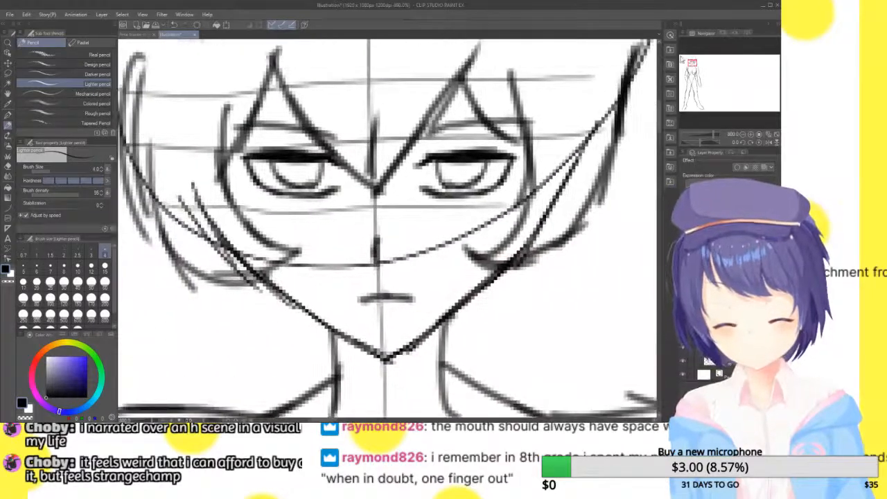
{"action": "left_click", "coordinate": [7, 94]}
{"action": "mouse_move", "coordinate": [360, 168]}
{"action": "left_mouse_down"}
{"action": "mouse_move", "coordinate": [443, 163]}
{"action": "mouse_move", "coordinate": [531, 209]}
{"action": "mouse_move", "coordinate": [459, 238]}
{"action": "left_mouse_up"}
{"action": "left_click", "coordinate": [7, 127]}
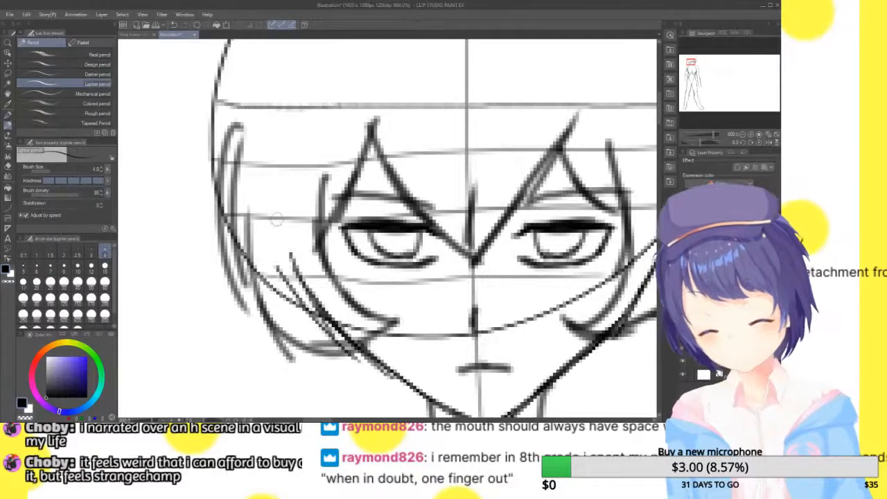
{"action": "key", "text": "ctrl+minus"}
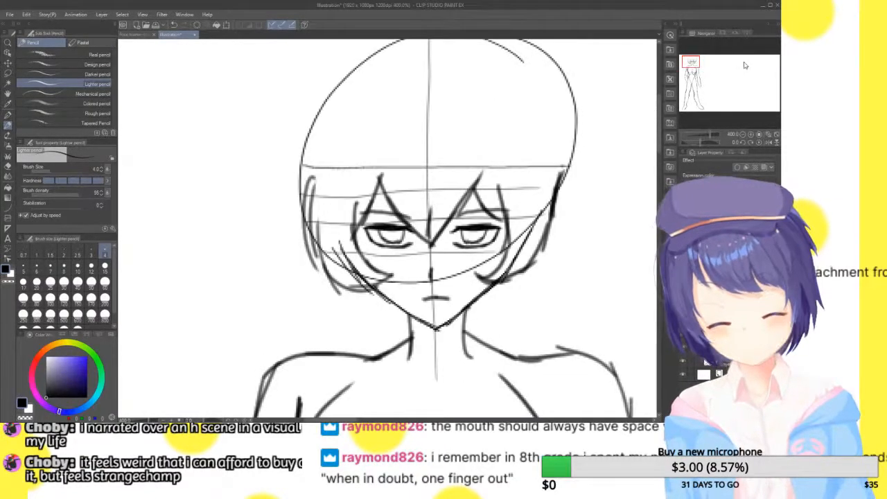
{"action": "left_click_drag", "start_coordinate": [303, 147], "coordinate": [297, 219]}
{"action": "left_click_drag", "start_coordinate": [305, 164], "coordinate": [294, 260]}
{"action": "left_click_drag", "start_coordinate": [299, 206], "coordinate": [293, 270]}
{"action": "left_click_drag", "start_coordinate": [294, 234], "coordinate": [318, 308]}
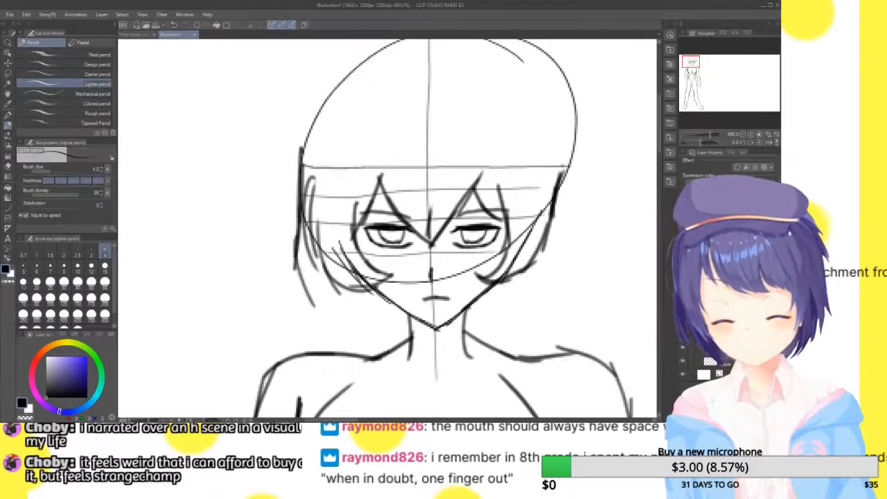
{"action": "left_click_drag", "start_coordinate": [290, 253], "coordinate": [374, 345]}
{"action": "left_click_drag", "start_coordinate": [321, 292], "coordinate": [401, 359]}
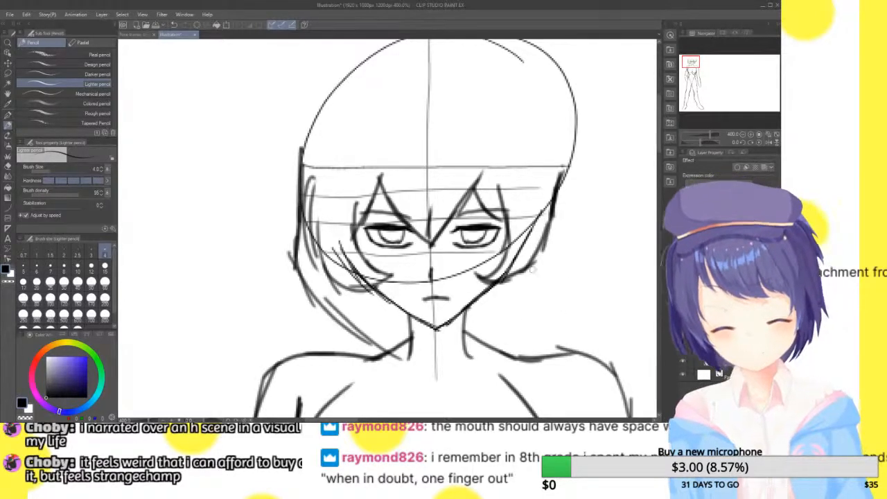
Draw the long outer hair edge on the viewer's right, from the head's side down past the neck and across the shoulder line
{"action": "left_click_drag", "start_coordinate": [564, 169], "coordinate": [549, 246]}
{"action": "left_click_drag", "start_coordinate": [558, 196], "coordinate": [549, 280]}
{"action": "left_click_drag", "start_coordinate": [551, 239], "coordinate": [560, 305]}
{"action": "left_click_drag", "start_coordinate": [554, 255], "coordinate": [564, 346]}
{"action": "left_click_drag", "start_coordinate": [575, 312], "coordinate": [553, 396]}
{"action": "left_click_drag", "start_coordinate": [560, 361], "coordinate": [556, 396]}
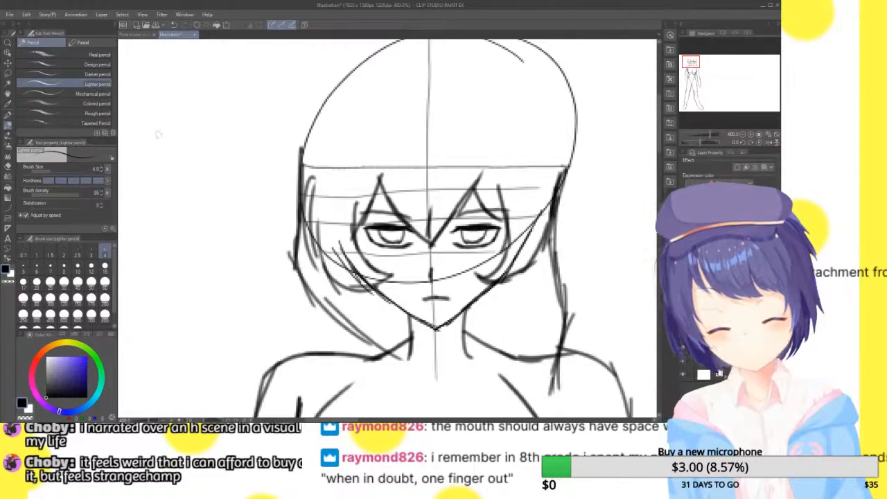
Extend the hair on the viewer's right below the shoulder line and draw its inner edge from the neck down across the upper chest
{"action": "key", "text": "space"}
{"action": "left_click_drag", "start_coordinate": [610, 291], "coordinate": [271, 132]}
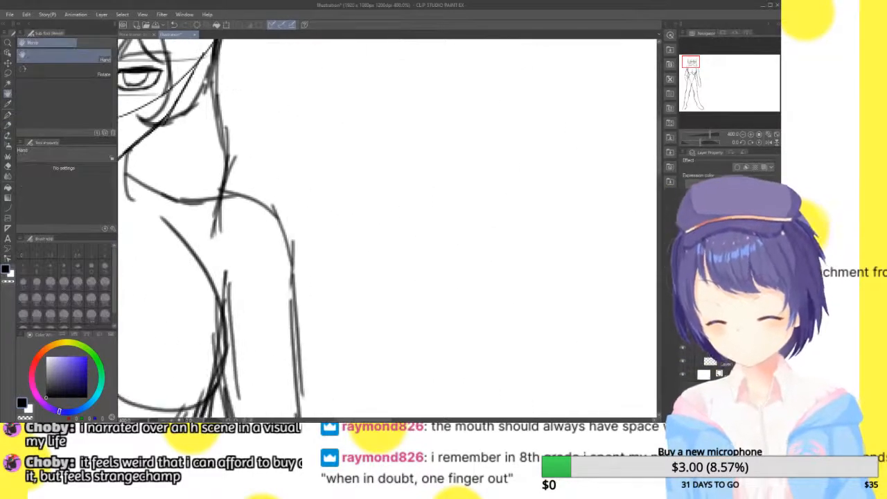
{"action": "left_click", "coordinate": [8, 126]}
{"action": "left_click_drag", "start_coordinate": [218, 209], "coordinate": [237, 277]}
{"action": "mouse_move", "coordinate": [222, 249]}
{"action": "left_mouse_down"}
{"action": "mouse_move", "coordinate": [234, 292]}
{"action": "mouse_move", "coordinate": [223, 302]}
{"action": "left_mouse_up"}
{"action": "mouse_move", "coordinate": [230, 269]}
{"action": "left_mouse_down"}
{"action": "mouse_move", "coordinate": [216, 294]}
{"action": "mouse_move", "coordinate": [230, 295]}
{"action": "left_mouse_up"}
{"action": "mouse_move", "coordinate": [196, 241]}
{"action": "left_mouse_down"}
{"action": "mouse_move", "coordinate": [220, 284]}
{"action": "mouse_move", "coordinate": [176, 195]}
{"action": "left_mouse_up"}
{"action": "left_click_drag", "start_coordinate": [180, 209], "coordinate": [146, 179]}
{"action": "left_click_drag", "start_coordinate": [147, 190], "coordinate": [128, 174]}
{"action": "left_click_drag", "start_coordinate": [166, 204], "coordinate": [144, 188]}
Outline the hair over the crown, following the head circle from the side on the viewer's left over the top to the other side
{"action": "left_click", "coordinate": [8, 94]}
{"action": "left_click_drag", "start_coordinate": [250, 106], "coordinate": [538, 345]}
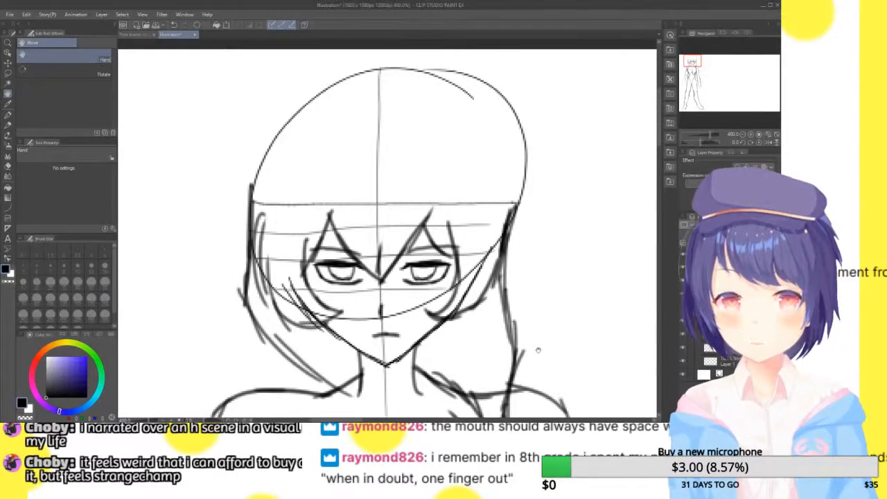
{"action": "key", "text": "p"}
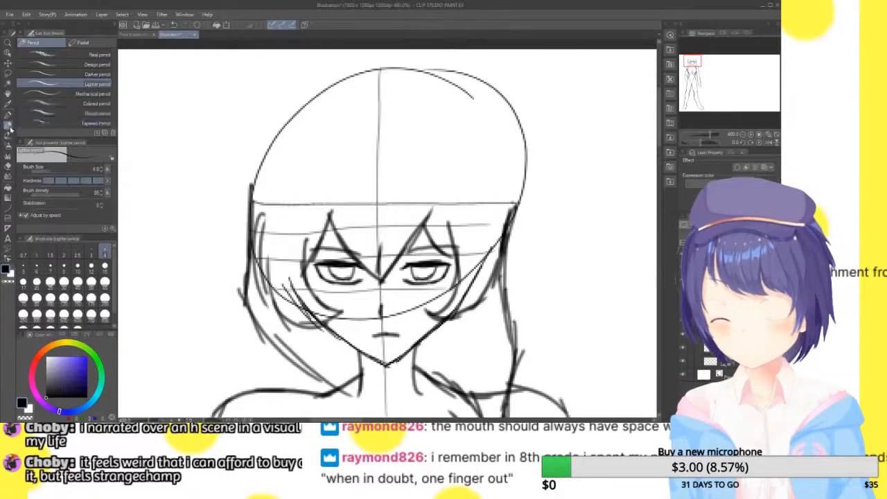
{"action": "mouse_move", "coordinate": [251, 200]}
{"action": "left_mouse_down"}
{"action": "mouse_move", "coordinate": [308, 100]}
{"action": "mouse_move", "coordinate": [480, 94]}
{"action": "left_mouse_up"}
{"action": "mouse_move", "coordinate": [408, 61]}
{"action": "left_mouse_down"}
{"action": "mouse_move", "coordinate": [464, 81]}
{"action": "mouse_move", "coordinate": [521, 162]}
{"action": "mouse_move", "coordinate": [521, 197]}
{"action": "left_mouse_up"}
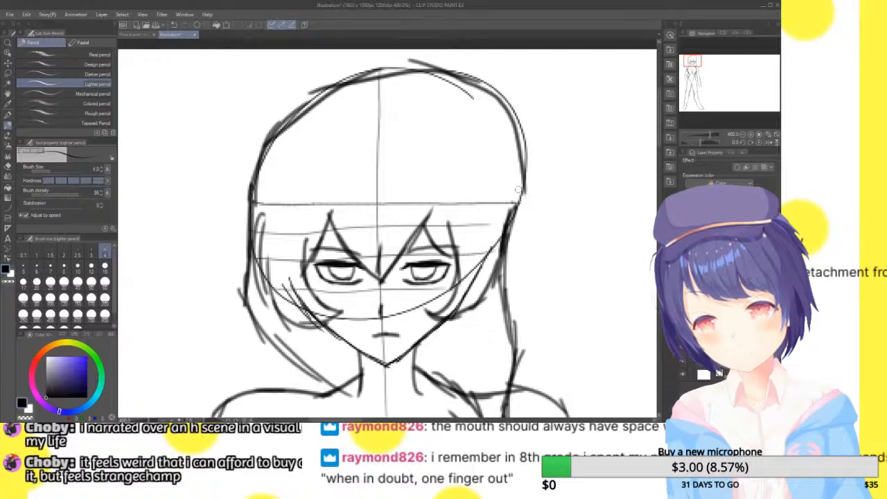
Redraw the crown's outline on the viewer's right as a flatter curve inside the head circle, and hide the head construction guides
{"action": "key", "text": "ctrl+z"}
{"action": "key", "text": "ctrl+z"}
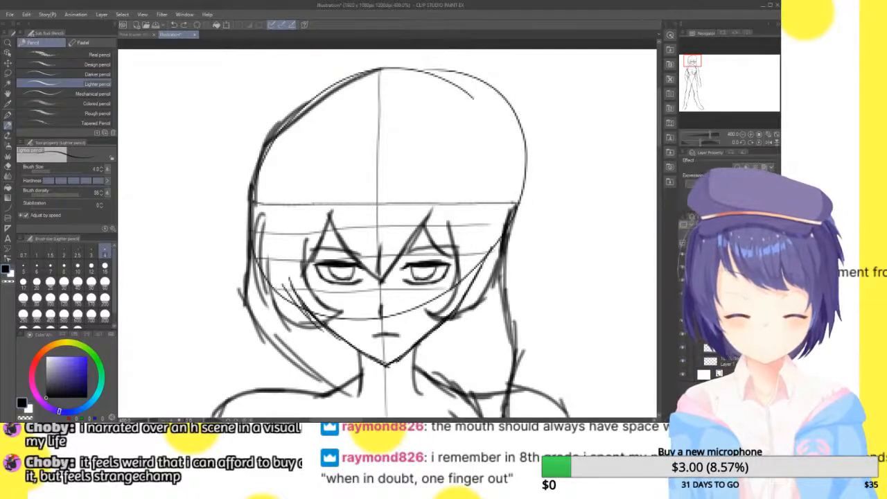
{"action": "left_click_drag", "start_coordinate": [358, 79], "coordinate": [484, 114]}
{"action": "mouse_move", "coordinate": [449, 84]}
{"action": "left_mouse_down"}
{"action": "mouse_move", "coordinate": [486, 130]}
{"action": "mouse_move", "coordinate": [519, 231]}
{"action": "left_mouse_up"}
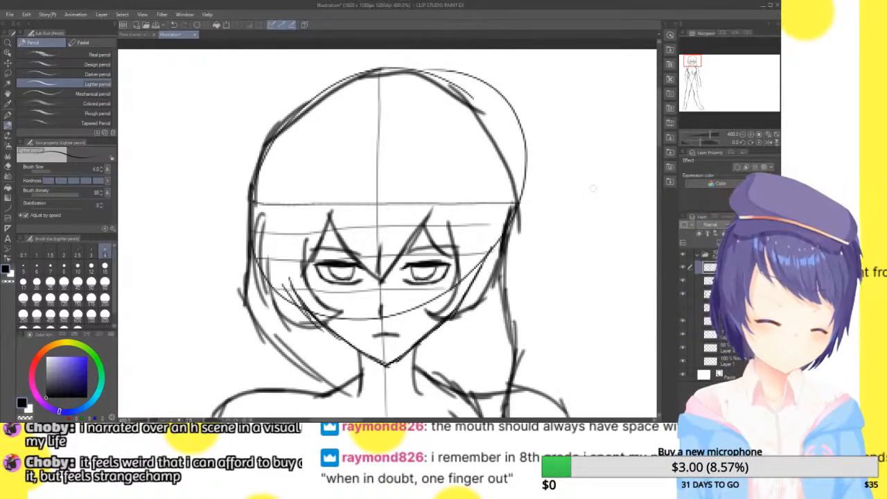
{"action": "left_click", "coordinate": [683, 360]}
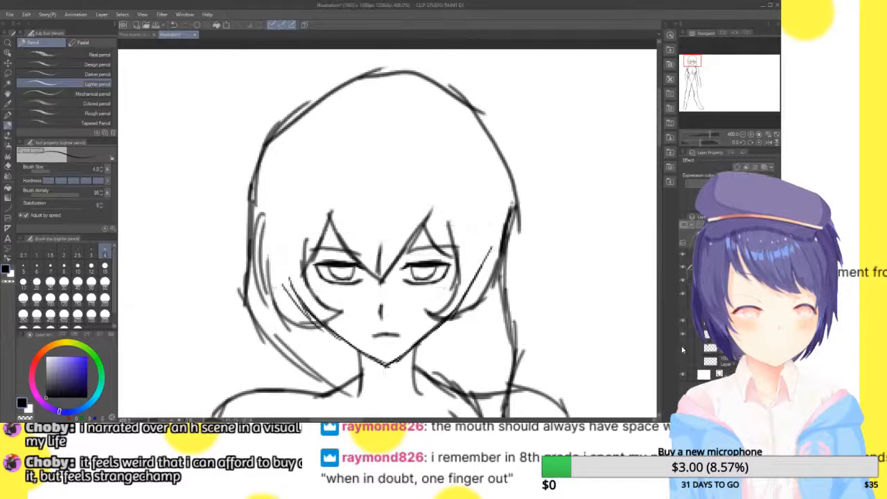
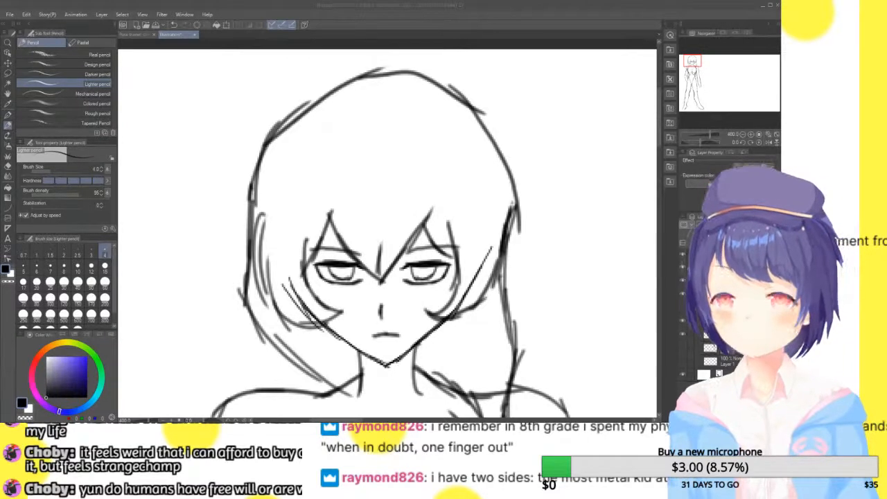
Check the whole figure in a mirrored view, restore its orientation, and save the illustration under a name describing the suited first sketch
{"action": "left_click", "coordinate": [768, 135]}
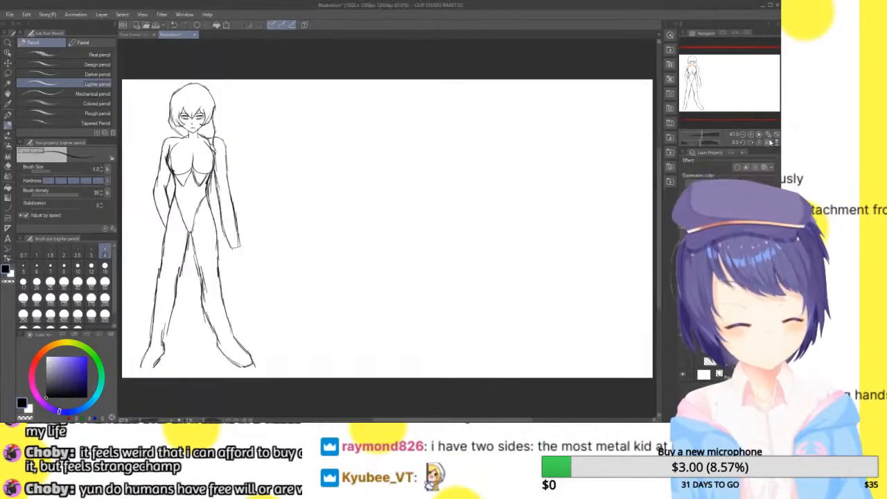
{"action": "left_click", "coordinate": [770, 141]}
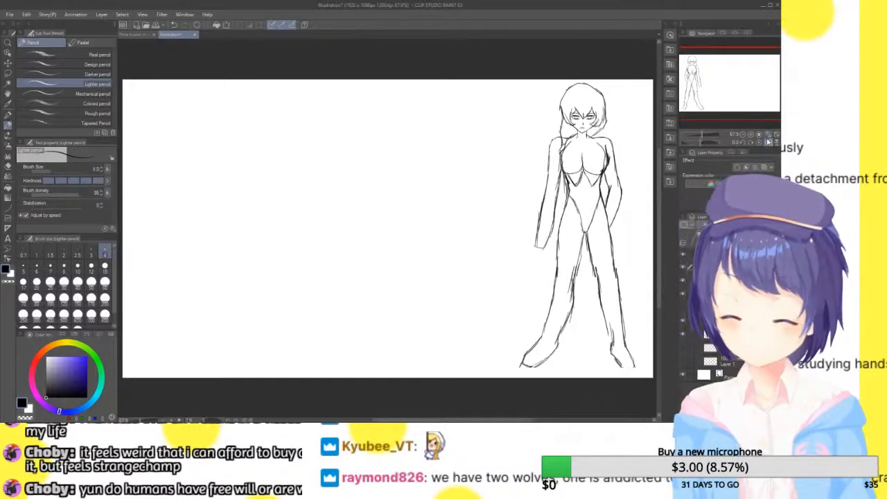
{"action": "left_click", "coordinate": [769, 143]}
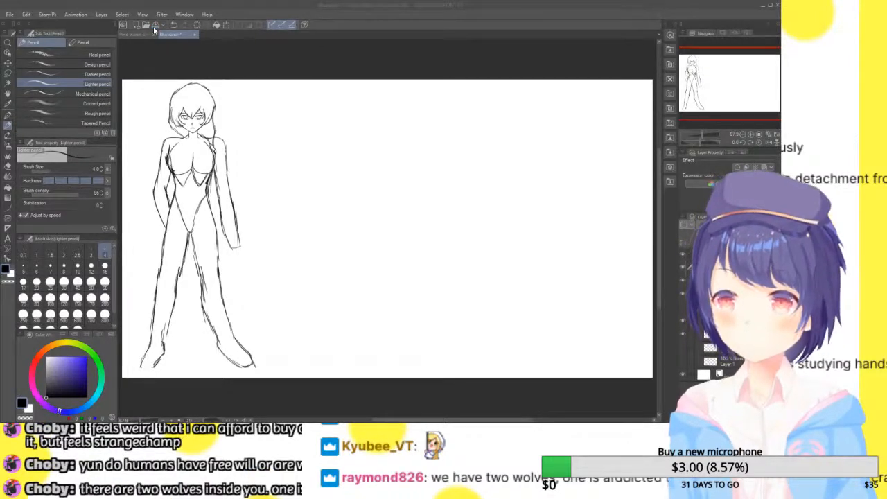
{"action": "key", "text": "Return"}
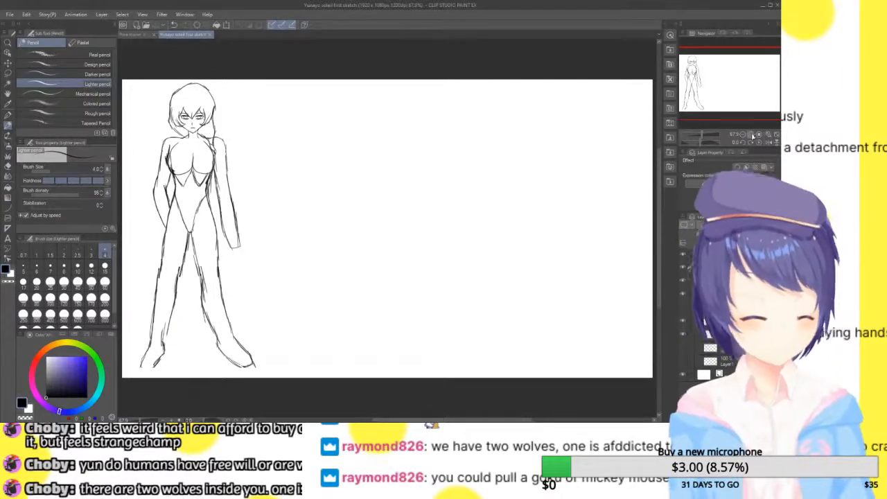
On a new layer over the body sketch, draw a short high collar around the neck just below the chin
{"action": "left_click", "coordinate": [751, 134]}
{"action": "left_click", "coordinate": [750, 135]}
{"action": "left_click", "coordinate": [750, 134]}
{"action": "mouse_move", "coordinate": [729, 81]}
{"action": "left_mouse_down"}
{"action": "mouse_move", "coordinate": [695, 78]}
{"action": "mouse_move", "coordinate": [694, 69]}
{"action": "mouse_move", "coordinate": [697, 77]}
{"action": "mouse_move", "coordinate": [709, 67]}
{"action": "left_mouse_up"}
{"action": "key", "text": "ctrl+shift+n"}
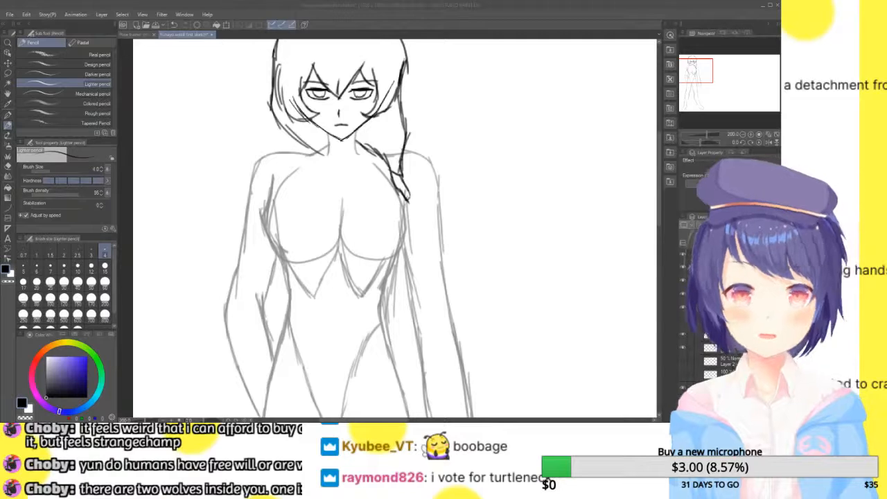
{"action": "left_click", "coordinate": [751, 134]}
{"action": "left_click", "coordinate": [750, 134]}
{"action": "left_click_drag", "start_coordinate": [699, 71], "coordinate": [698, 67]}
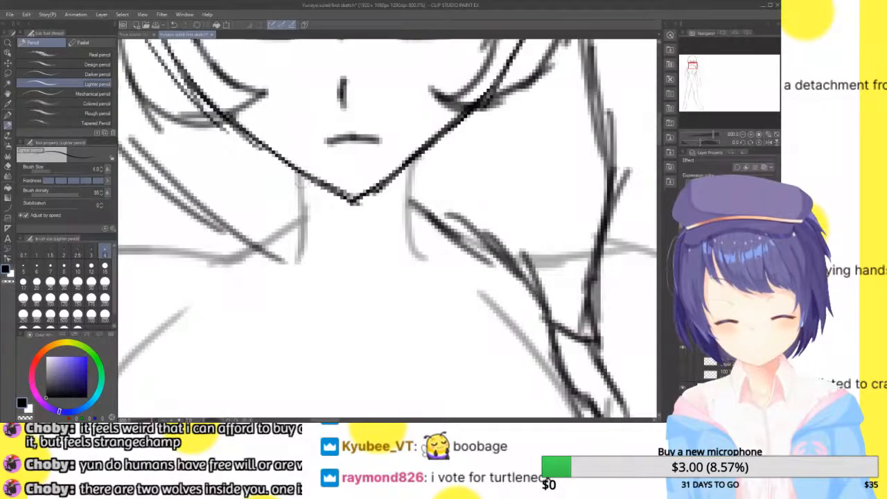
{"action": "mouse_move", "coordinate": [294, 184]}
{"action": "left_mouse_down"}
{"action": "mouse_move", "coordinate": [286, 197]}
{"action": "mouse_move", "coordinate": [305, 210]}
{"action": "mouse_move", "coordinate": [377, 211]}
{"action": "mouse_move", "coordinate": [424, 203]}
{"action": "mouse_move", "coordinate": [413, 186]}
{"action": "mouse_move", "coordinate": [424, 219]}
{"action": "left_mouse_up"}
{"action": "left_click_drag", "start_coordinate": [415, 182], "coordinate": [429, 252]}
{"action": "left_click_drag", "start_coordinate": [419, 208], "coordinate": [430, 257]}
{"action": "left_click_drag", "start_coordinate": [287, 185], "coordinate": [280, 255]}
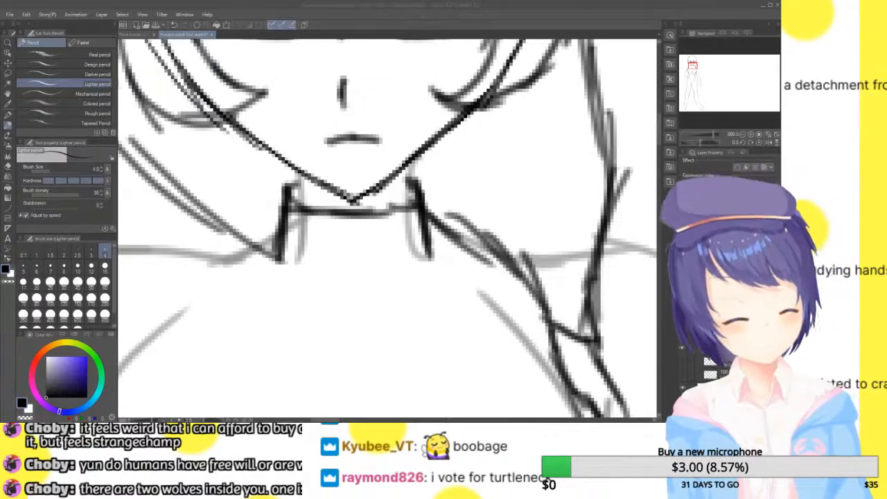
Sketch an enlarged study of the collar and jaw in the blank area beside the figure's head and shoulder
{"action": "left_click", "coordinate": [701, 65]}
{"action": "mouse_move", "coordinate": [261, 169]}
{"action": "left_mouse_down"}
{"action": "mouse_move", "coordinate": [460, 242]}
{"action": "mouse_move", "coordinate": [582, 127]}
{"action": "mouse_move", "coordinate": [452, 78]}
{"action": "mouse_move", "coordinate": [271, 143]}
{"action": "mouse_move", "coordinate": [275, 169]}
{"action": "left_mouse_up"}
{"action": "mouse_move", "coordinate": [264, 108]}
{"action": "left_mouse_down"}
{"action": "mouse_move", "coordinate": [249, 246]}
{"action": "mouse_move", "coordinate": [258, 262]}
{"action": "mouse_move", "coordinate": [527, 316]}
{"action": "mouse_move", "coordinate": [598, 200]}
{"action": "mouse_move", "coordinate": [584, 303]}
{"action": "mouse_move", "coordinate": [584, 209]}
{"action": "mouse_move", "coordinate": [601, 257]}
{"action": "left_mouse_up"}
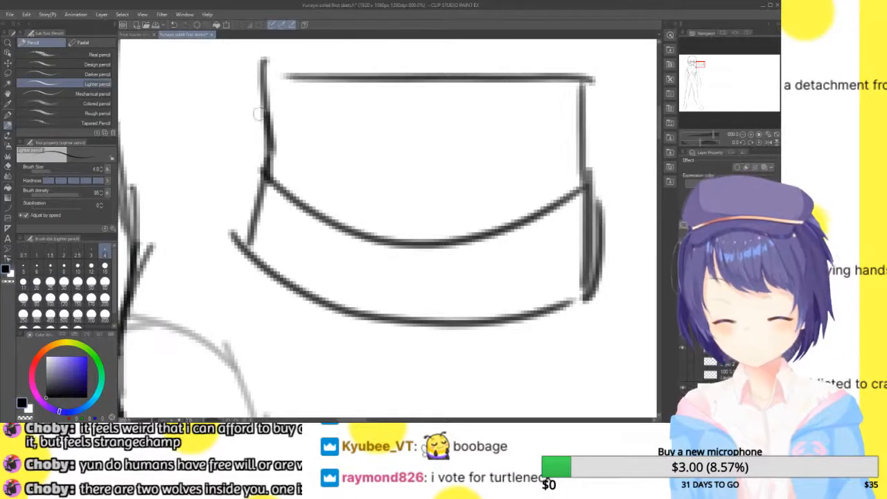
{"action": "mouse_move", "coordinate": [240, 57]}
{"action": "left_mouse_down"}
{"action": "mouse_move", "coordinate": [247, 151]}
{"action": "mouse_move", "coordinate": [223, 243]}
{"action": "left_mouse_up"}
{"action": "left_click_drag", "start_coordinate": [242, 46], "coordinate": [267, 132]}
{"action": "left_click_drag", "start_coordinate": [262, 72], "coordinate": [264, 157]}
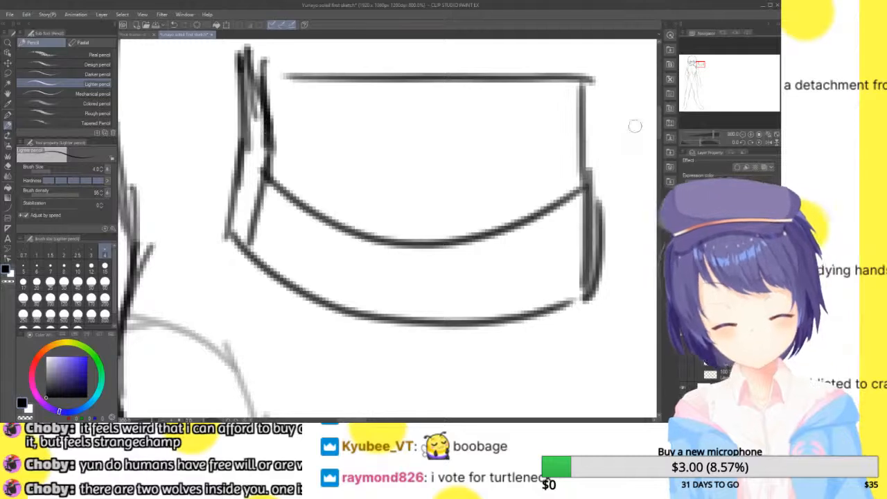
{"action": "mouse_move", "coordinate": [631, 86]}
{"action": "left_mouse_down"}
{"action": "mouse_move", "coordinate": [369, 196]}
{"action": "mouse_move", "coordinate": [319, 40]}
{"action": "left_mouse_up"}
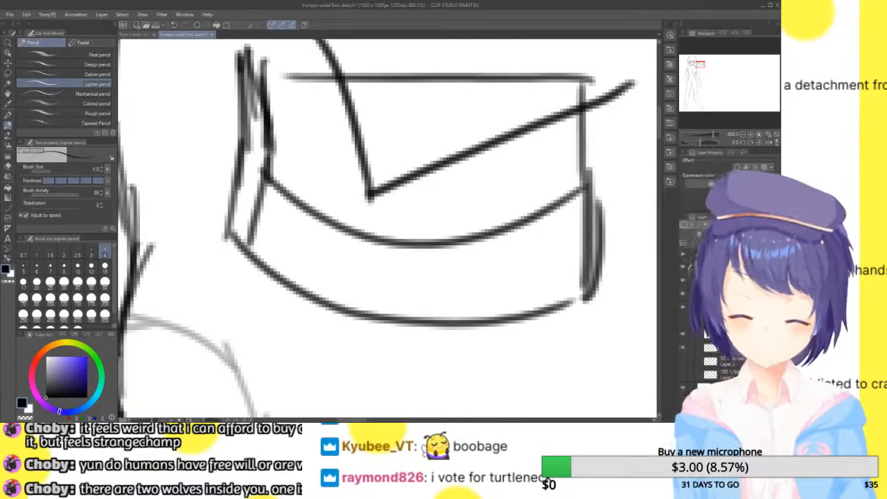
Undo all strokes of the enlarged collar study beside the figure
{"action": "key", "text": "ctrl+z"}
{"action": "key", "text": "ctrl+z"}
{"action": "key", "text": "ctrl+z"}
{"action": "key", "text": "ctrl+z"}
{"action": "key", "text": "ctrl+z"}
{"action": "key", "text": "ctrl+z"}
{"action": "key", "text": "ctrl+z"}
{"action": "key", "text": "ctrl+z"}
{"action": "key", "text": "ctrl+z"}
{"action": "key", "text": "ctrl+z"}
{"action": "key", "text": "ctrl+z"}
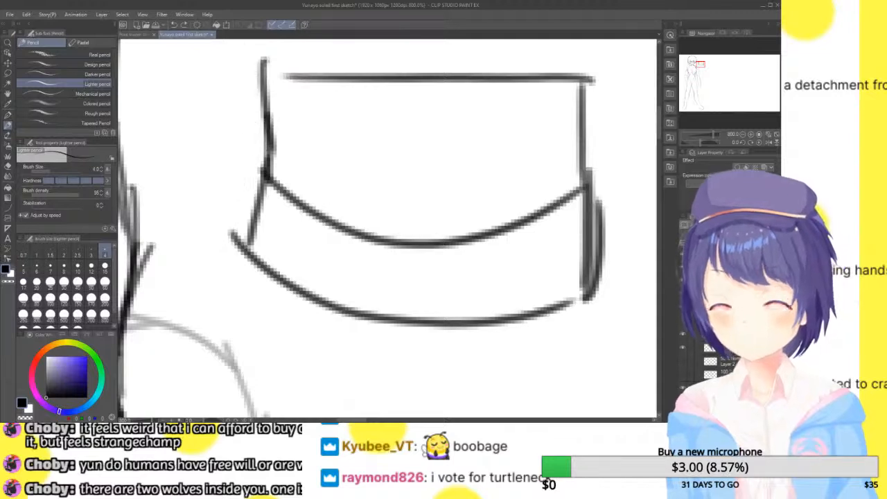
{"action": "key", "text": "ctrl+z"}
{"action": "key", "text": "ctrl+z"}
{"action": "key", "text": "ctrl+z"}
{"action": "key", "text": "ctrl+z"}
{"action": "key", "text": "ctrl+z"}
{"action": "key", "text": "ctrl+z"}
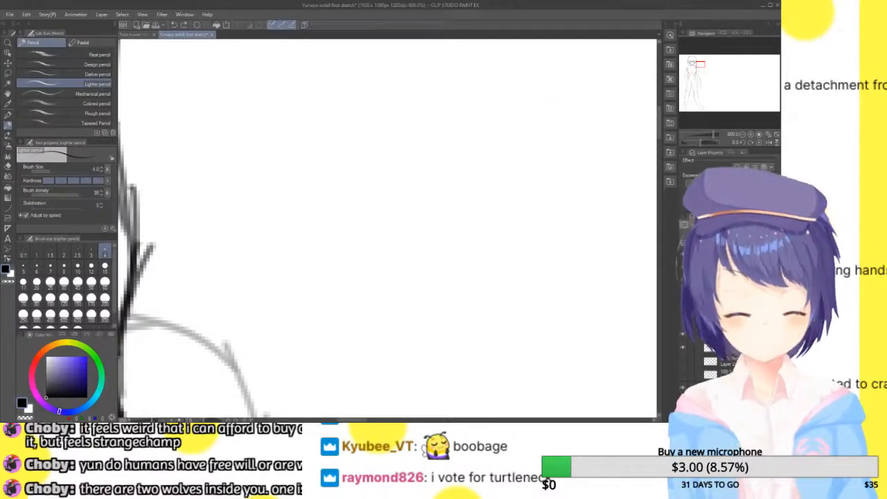
Trace both shoulder lines in dark pencil, from the collar and hair out to the tops of the arms
{"action": "left_click_drag", "start_coordinate": [690, 69], "coordinate": [692, 67]}
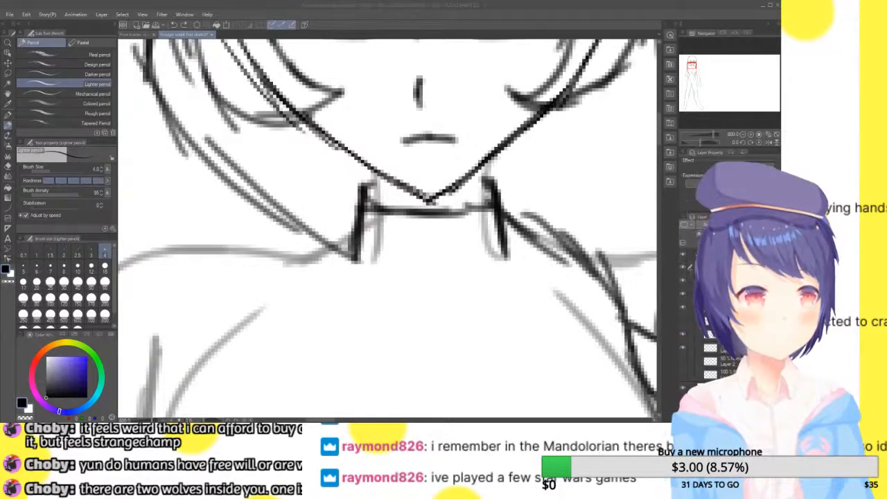
{"action": "left_click", "coordinate": [743, 134]}
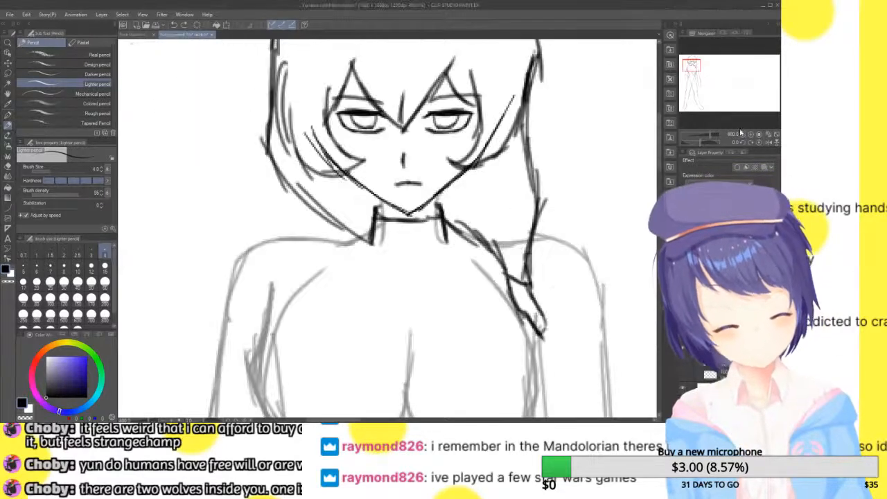
{"action": "left_click", "coordinate": [743, 134]}
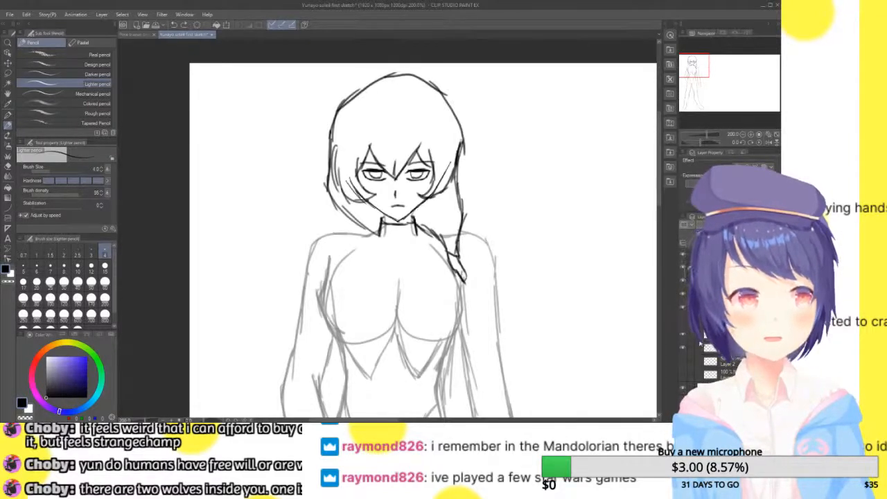
{"action": "left_click_drag", "start_coordinate": [691, 68], "coordinate": [691, 69]}
{"action": "left_click", "coordinate": [751, 135]}
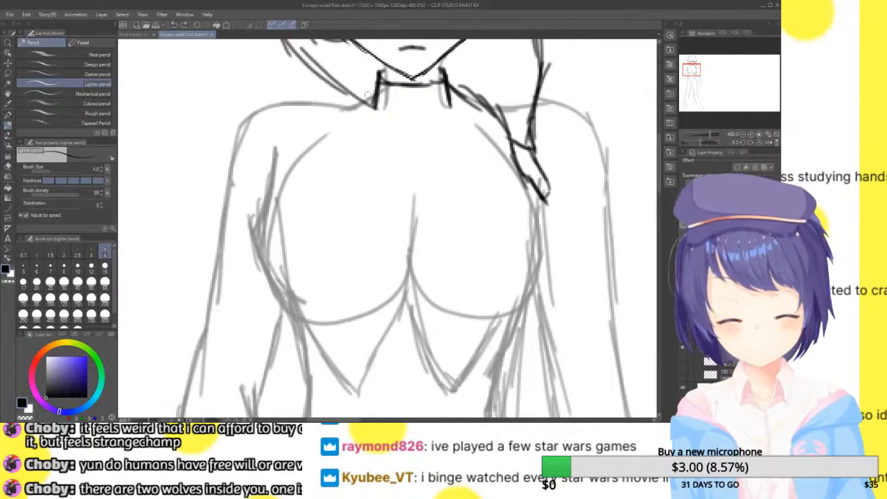
{"action": "mouse_move", "coordinate": [377, 94]}
{"action": "left_mouse_down"}
{"action": "mouse_move", "coordinate": [335, 109]}
{"action": "mouse_move", "coordinate": [308, 105]}
{"action": "mouse_move", "coordinate": [345, 107]}
{"action": "mouse_move", "coordinate": [274, 95]}
{"action": "mouse_move", "coordinate": [246, 121]}
{"action": "left_mouse_up"}
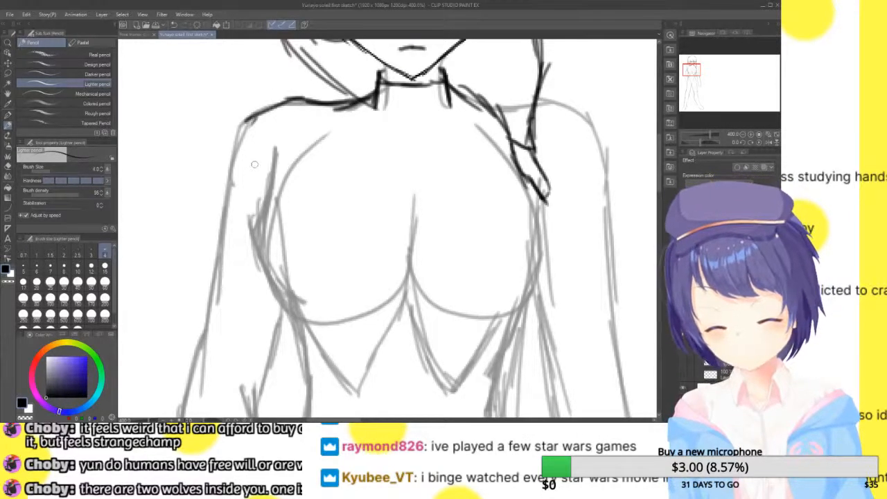
{"action": "mouse_move", "coordinate": [482, 102]}
{"action": "left_mouse_down"}
{"action": "mouse_move", "coordinate": [565, 98]}
{"action": "mouse_move", "coordinate": [607, 137]}
{"action": "mouse_move", "coordinate": [614, 164]}
{"action": "left_mouse_up"}
Outline a chest garment with curved sides along the torso and a nearly straight upper edge across the chest
{"action": "left_click_drag", "start_coordinate": [697, 81], "coordinate": [690, 68]}
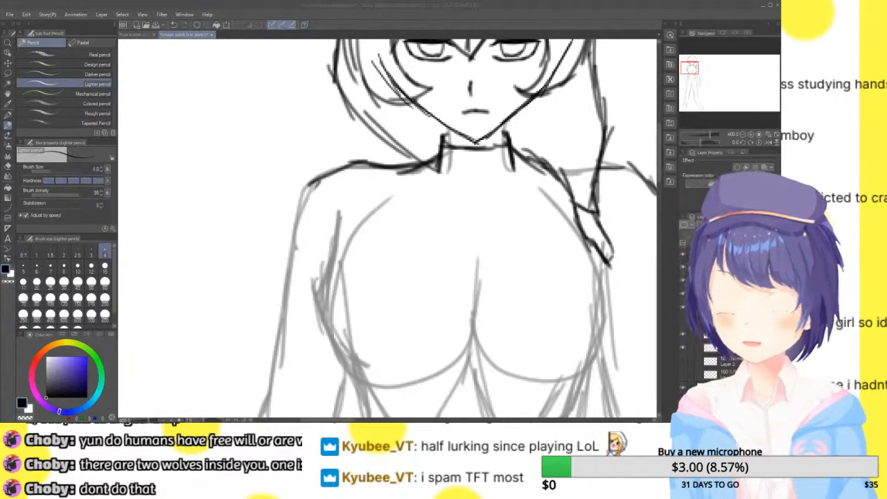
{"action": "scroll", "coordinate": [322, 109], "scroll_direction": "down", "scroll_amount": 4}
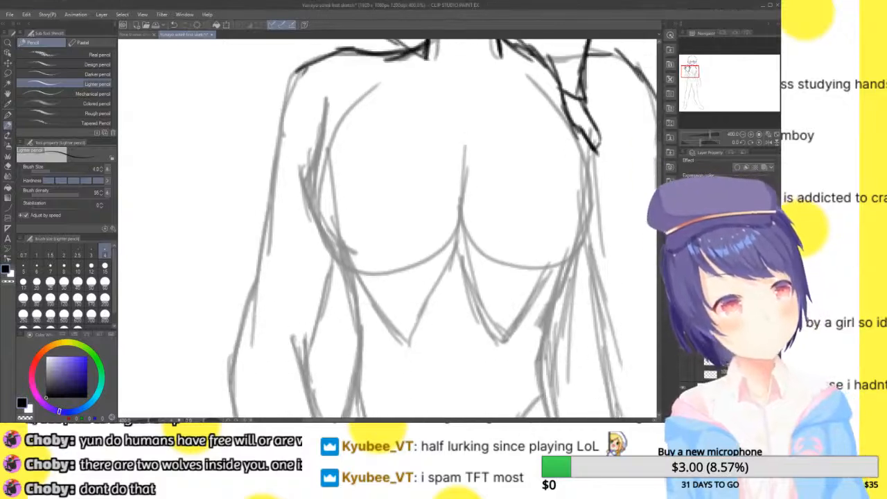
{"action": "left_click_drag", "start_coordinate": [325, 97], "coordinate": [321, 205]}
{"action": "left_click_drag", "start_coordinate": [323, 128], "coordinate": [326, 246]}
{"action": "left_click_drag", "start_coordinate": [317, 154], "coordinate": [343, 271]}
{"action": "left_click_drag", "start_coordinate": [321, 178], "coordinate": [350, 295]}
{"action": "left_click_drag", "start_coordinate": [330, 208], "coordinate": [347, 291]}
{"action": "left_click_drag", "start_coordinate": [580, 118], "coordinate": [586, 184]}
{"action": "left_click_drag", "start_coordinate": [586, 137], "coordinate": [579, 245]}
{"action": "left_click_drag", "start_coordinate": [590, 185], "coordinate": [564, 315]}
{"action": "mouse_move", "coordinate": [574, 270]}
{"action": "left_mouse_down"}
{"action": "mouse_move", "coordinate": [562, 325]}
{"action": "mouse_move", "coordinate": [565, 309]}
{"action": "left_mouse_up"}
{"action": "left_click_drag", "start_coordinate": [323, 123], "coordinate": [420, 103]}
{"action": "mouse_move", "coordinate": [367, 108]}
{"action": "left_mouse_down"}
{"action": "mouse_move", "coordinate": [491, 103]}
{"action": "mouse_move", "coordinate": [569, 112]}
{"action": "left_mouse_up"}
Draw a centre seam with a pointed oval opening down the chest garment, and add its hem below the bust
{"action": "mouse_move", "coordinate": [471, 106]}
{"action": "left_mouse_down"}
{"action": "mouse_move", "coordinate": [573, 114]}
{"action": "mouse_move", "coordinate": [460, 171]}
{"action": "left_mouse_up"}
{"action": "mouse_move", "coordinate": [464, 123]}
{"action": "left_mouse_down"}
{"action": "mouse_move", "coordinate": [449, 200]}
{"action": "mouse_move", "coordinate": [451, 232]}
{"action": "mouse_move", "coordinate": [469, 270]}
{"action": "left_mouse_up"}
{"action": "mouse_move", "coordinate": [463, 229]}
{"action": "left_mouse_down"}
{"action": "mouse_move", "coordinate": [467, 271]}
{"action": "mouse_move", "coordinate": [464, 252]}
{"action": "left_mouse_up"}
{"action": "mouse_move", "coordinate": [474, 190]}
{"action": "left_mouse_down"}
{"action": "mouse_move", "coordinate": [472, 236]}
{"action": "mouse_move", "coordinate": [469, 178]}
{"action": "mouse_move", "coordinate": [474, 187]}
{"action": "left_mouse_up"}
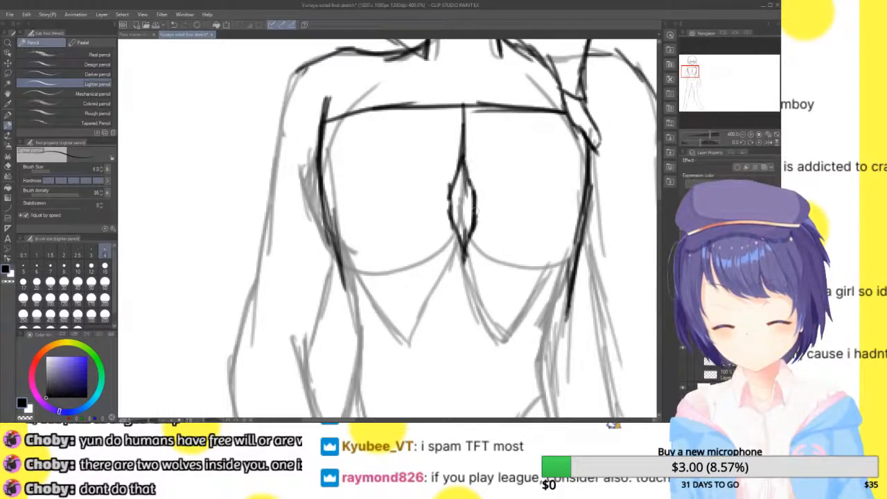
{"action": "left_click_drag", "start_coordinate": [460, 236], "coordinate": [461, 293]}
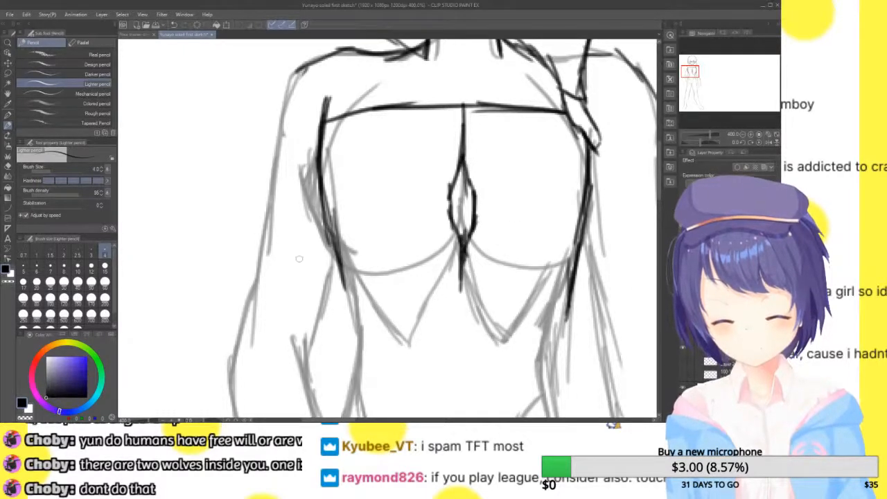
{"action": "mouse_move", "coordinate": [340, 251]}
{"action": "left_mouse_down"}
{"action": "mouse_move", "coordinate": [348, 299]}
{"action": "mouse_move", "coordinate": [487, 280]}
{"action": "mouse_move", "coordinate": [575, 309]}
{"action": "mouse_move", "coordinate": [523, 291]}
{"action": "left_mouse_up"}
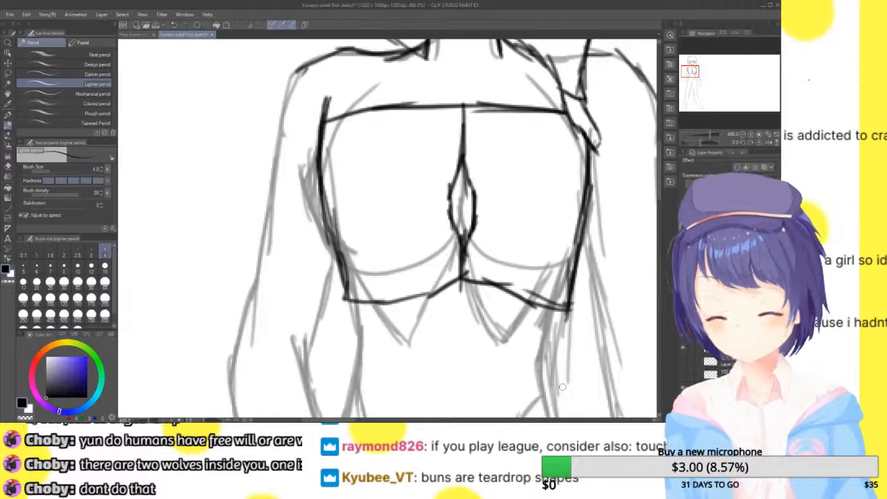
Undo the entire chest garment, including its hem, centre seam with opening, upper edge and sides
{"action": "key", "text": "ctrl+z"}
{"action": "key", "text": "ctrl+z"}
{"action": "key", "text": "ctrl+z"}
{"action": "key", "text": "ctrl+z"}
{"action": "key", "text": "ctrl+z"}
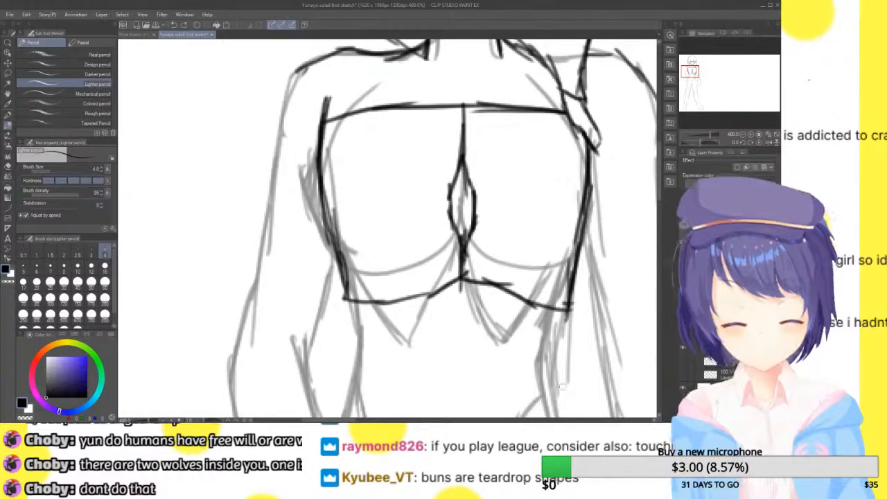
{"action": "key", "text": "ctrl+z"}
{"action": "key", "text": "ctrl+z"}
{"action": "key", "text": "ctrl+z"}
{"action": "key", "text": "ctrl+z"}
{"action": "key", "text": "ctrl+z"}
{"action": "key", "text": "ctrl+z"}
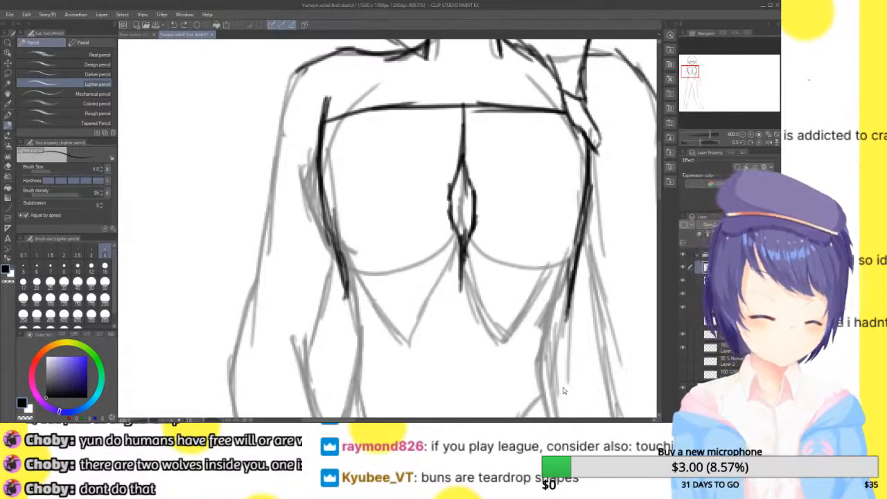
{"action": "key", "text": "ctrl+z"}
{"action": "key", "text": "ctrl+z"}
{"action": "key", "text": "ctrl+z"}
{"action": "key", "text": "ctrl+z"}
{"action": "key", "text": "ctrl+z"}
{"action": "key", "text": "ctrl+z"}
{"action": "key", "text": "ctrl+z"}
{"action": "key", "text": "ctrl+z"}
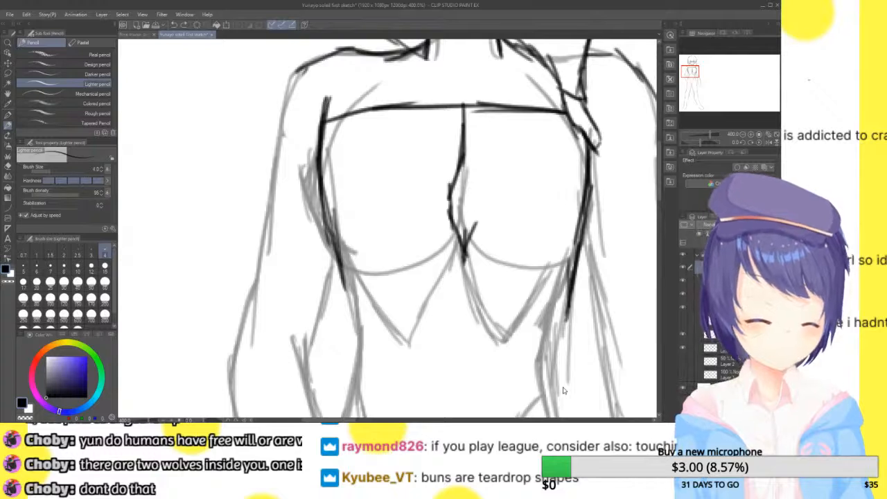
{"action": "key", "text": "ctrl+z"}
{"action": "key", "text": "ctrl+z"}
{"action": "key", "text": "ctrl+z"}
{"action": "key", "text": "ctrl+z"}
{"action": "key", "text": "ctrl+z"}
{"action": "key", "text": "ctrl+z"}
{"action": "key", "text": "ctrl+z"}
{"action": "key", "text": "ctrl+z"}
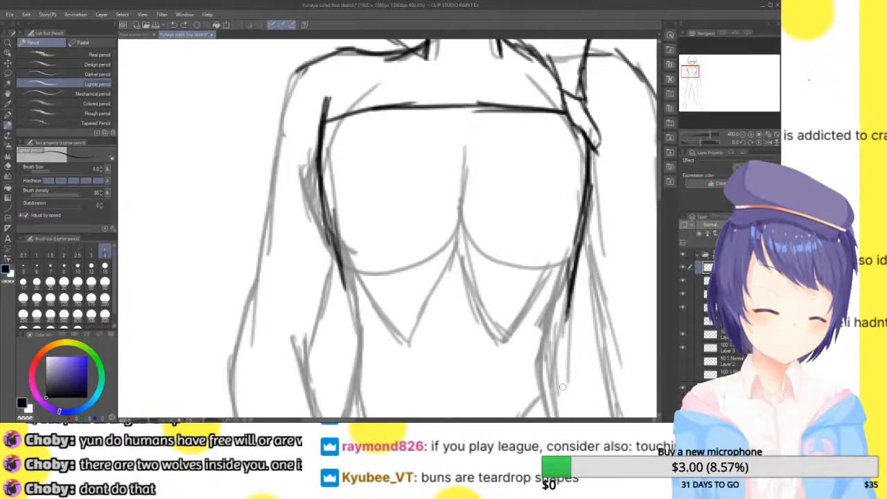
{"action": "key", "text": "ctrl+z"}
{"action": "key", "text": "ctrl+z"}
{"action": "key", "text": "ctrl+z"}
{"action": "key", "text": "ctrl+z"}
{"action": "key", "text": "ctrl+z"}
{"action": "key", "text": "ctrl+z"}
{"action": "key", "text": "ctrl+z"}
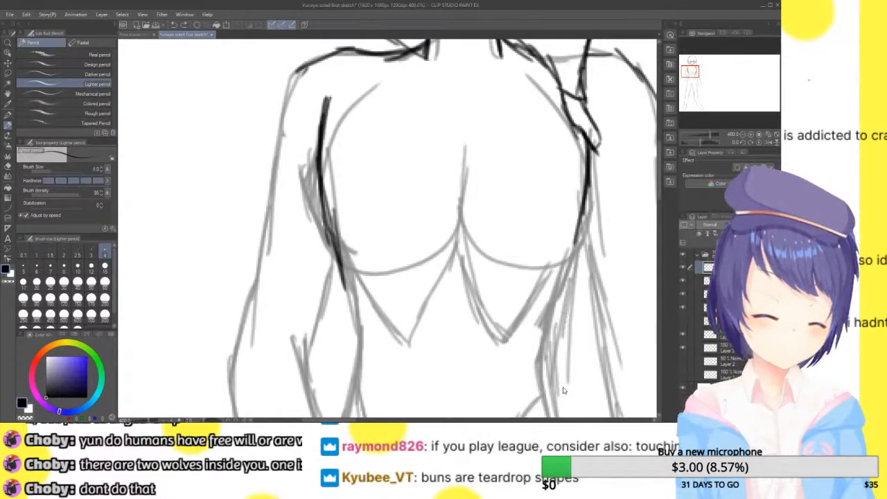
{"action": "key", "text": "ctrl+z"}
{"action": "key", "text": "ctrl+z"}
{"action": "key", "text": "ctrl+z"}
{"action": "key", "text": "ctrl+z"}
{"action": "key", "text": "ctrl+z"}
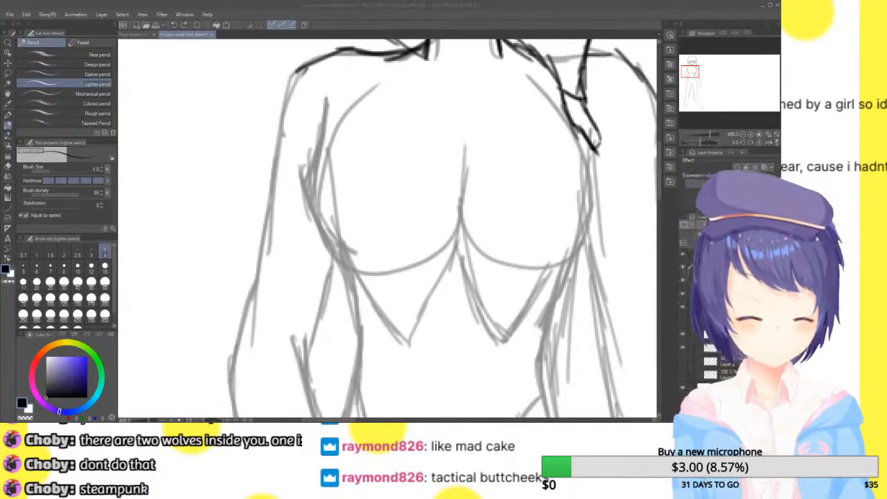
Redraw the chest garment with angular sides widest at mid-bust, a curved hem below the bust, and a curved line across the middle
{"action": "left_click_drag", "start_coordinate": [333, 96], "coordinate": [316, 186]}
{"action": "mouse_move", "coordinate": [328, 132]}
{"action": "left_mouse_down"}
{"action": "mouse_move", "coordinate": [315, 189]}
{"action": "mouse_move", "coordinate": [305, 194]}
{"action": "mouse_move", "coordinate": [337, 276]}
{"action": "left_mouse_up"}
{"action": "mouse_move", "coordinate": [305, 182]}
{"action": "left_mouse_down"}
{"action": "mouse_move", "coordinate": [336, 272]}
{"action": "mouse_move", "coordinate": [357, 304]}
{"action": "left_mouse_up"}
{"action": "mouse_move", "coordinate": [575, 120]}
{"action": "left_mouse_down"}
{"action": "mouse_move", "coordinate": [595, 193]}
{"action": "mouse_move", "coordinate": [575, 263]}
{"action": "left_mouse_up"}
{"action": "mouse_move", "coordinate": [597, 191]}
{"action": "left_mouse_down"}
{"action": "mouse_move", "coordinate": [558, 298]}
{"action": "mouse_move", "coordinate": [471, 324]}
{"action": "mouse_move", "coordinate": [395, 319]}
{"action": "left_mouse_up"}
{"action": "mouse_move", "coordinate": [343, 290]}
{"action": "left_mouse_down"}
{"action": "mouse_move", "coordinate": [471, 323]}
{"action": "mouse_move", "coordinate": [480, 309]}
{"action": "left_mouse_up"}
{"action": "left_click_drag", "start_coordinate": [303, 184], "coordinate": [438, 202]}
{"action": "mouse_move", "coordinate": [376, 194]}
{"action": "left_mouse_down"}
{"action": "mouse_move", "coordinate": [461, 199]}
{"action": "mouse_move", "coordinate": [606, 173]}
{"action": "left_mouse_up"}
Extend the middle curve to the garment's side on the viewer's right and draw its upper edge across the chest
{"action": "left_click_drag", "start_coordinate": [520, 196], "coordinate": [589, 181]}
{"action": "left_click_drag", "start_coordinate": [559, 85], "coordinate": [307, 104]}
{"action": "left_click", "coordinate": [745, 135]}
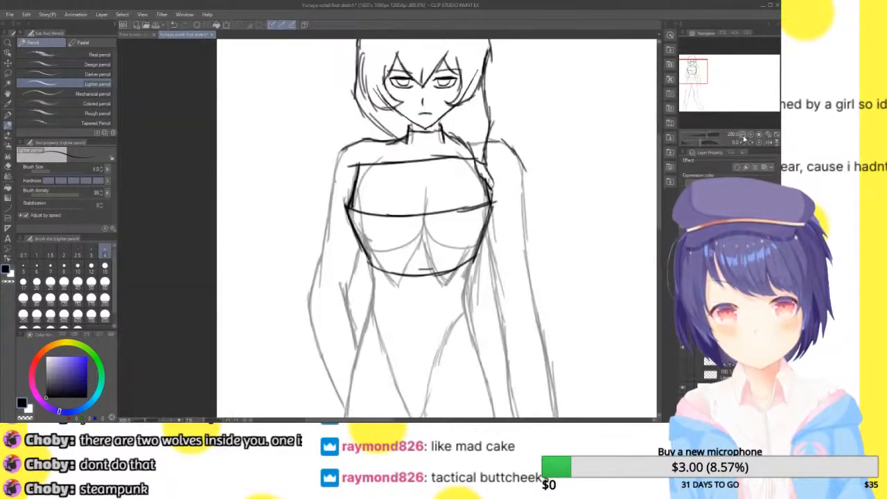
{"action": "left_click", "coordinate": [744, 135]}
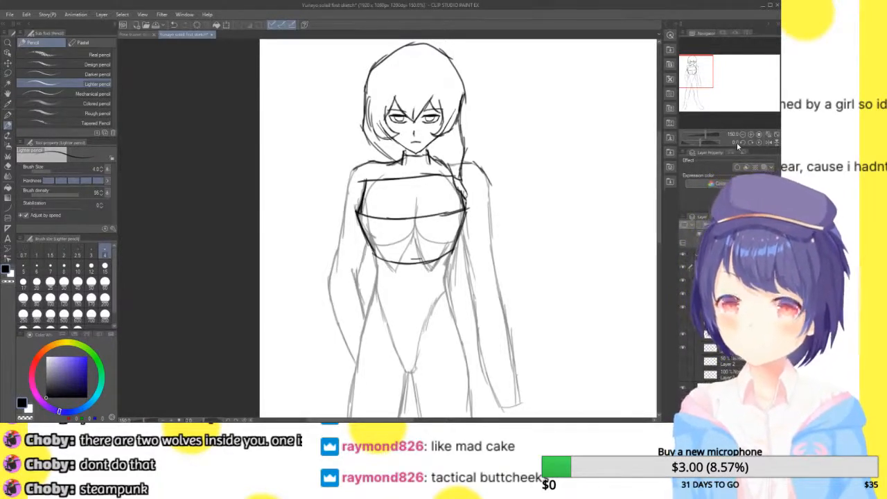
{"action": "left_click", "coordinate": [751, 136]}
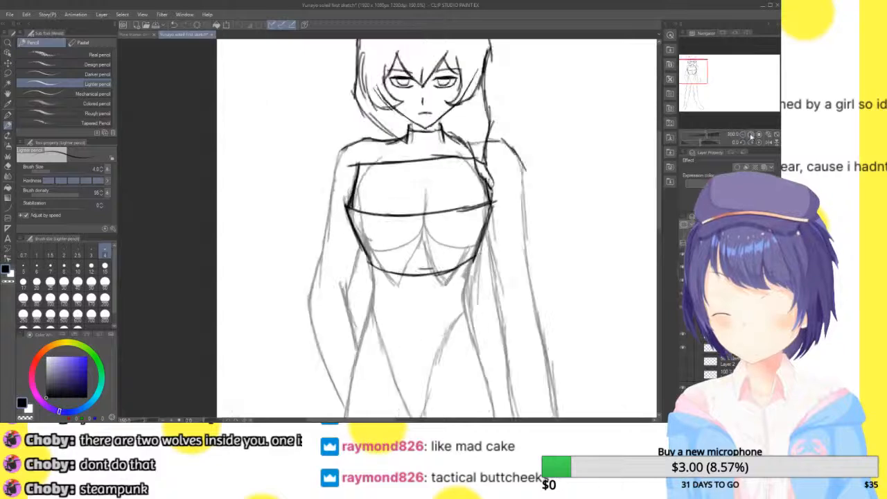
{"action": "left_click", "coordinate": [750, 136]}
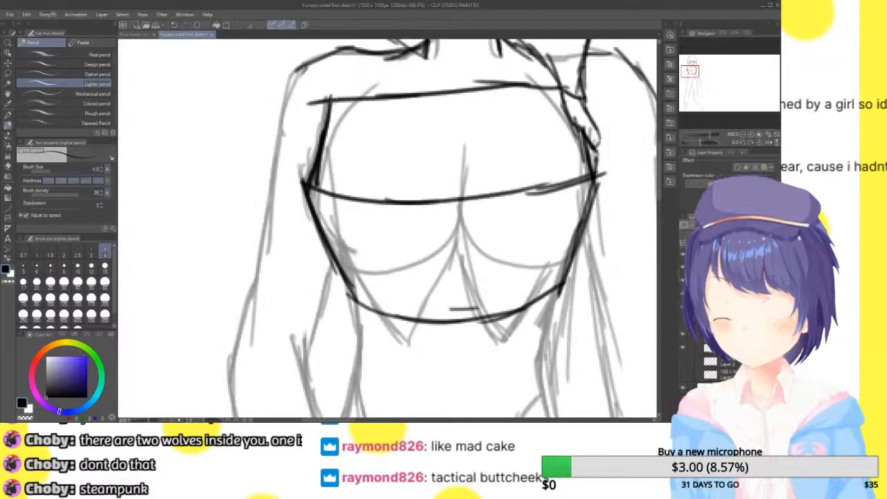
Add a second line beneath both the garment's upper edge and its middle curve, reinforcing the side on the viewer's right
{"action": "left_click_drag", "start_coordinate": [331, 102], "coordinate": [465, 100]}
{"action": "mouse_move", "coordinate": [408, 93]}
{"action": "left_mouse_down"}
{"action": "mouse_move", "coordinate": [571, 106]}
{"action": "mouse_move", "coordinate": [596, 165]}
{"action": "mouse_move", "coordinate": [597, 192]}
{"action": "mouse_move", "coordinate": [524, 207]}
{"action": "left_mouse_up"}
{"action": "mouse_move", "coordinate": [577, 200]}
{"action": "left_mouse_down"}
{"action": "mouse_move", "coordinate": [521, 209]}
{"action": "mouse_move", "coordinate": [377, 200]}
{"action": "mouse_move", "coordinate": [560, 201]}
{"action": "mouse_move", "coordinate": [558, 296]}
{"action": "left_mouse_up"}
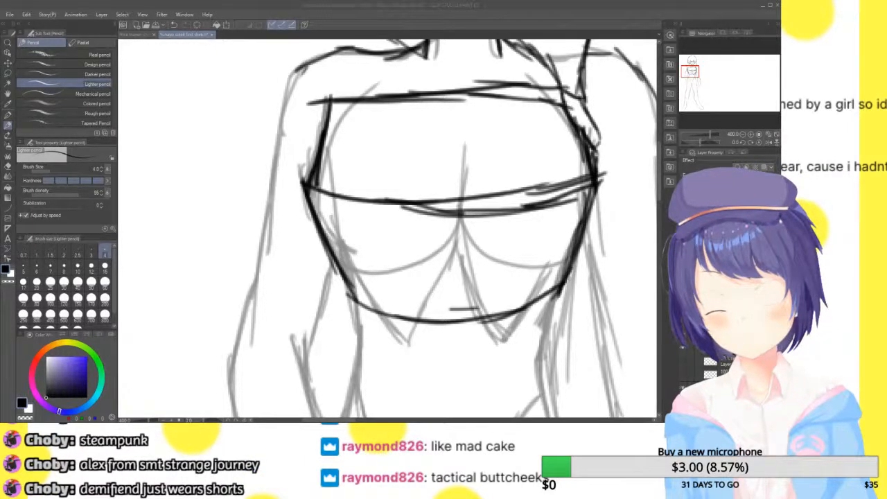
Undo the doubled lines, the garment's upper edge and the middle curve's extension on the viewer's right
{"action": "left_click", "coordinate": [508, 19]}
{"action": "key", "text": "ctrl+z"}
{"action": "key", "text": "ctrl+z"}
{"action": "key", "text": "ctrl+z"}
{"action": "key", "text": "ctrl+z"}
{"action": "key", "text": "ctrl+z"}
{"action": "key", "text": "ctrl+z"}
{"action": "key", "text": "ctrl+z"}
{"action": "key", "text": "ctrl+z"}
{"action": "key", "text": "ctrl+z"}
{"action": "key", "text": "ctrl+z"}
{"action": "key", "text": "ctrl+z"}
{"action": "key", "text": "ctrl+z"}
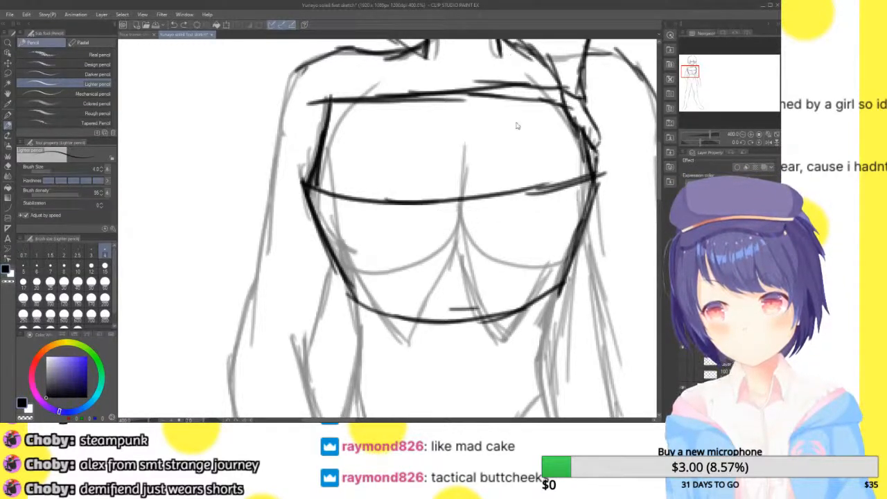
Undo the angular chest garment, removing its middle curve, curved hem and both sides
{"action": "key", "text": "ctrl+z"}
{"action": "key", "text": "ctrl+z"}
{"action": "key", "text": "ctrl+z"}
{"action": "key", "text": "ctrl+z"}
{"action": "key", "text": "ctrl+z"}
{"action": "key", "text": "ctrl+z"}
{"action": "key", "text": "ctrl+z"}
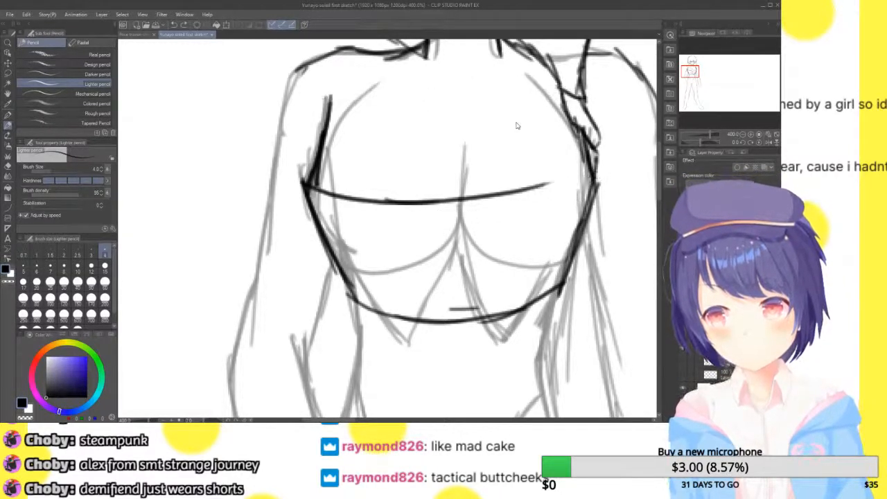
{"action": "key", "text": "ctrl+z"}
{"action": "key", "text": "ctrl+z"}
{"action": "key", "text": "ctrl+z"}
{"action": "key", "text": "ctrl+z"}
{"action": "key", "text": "ctrl+z"}
{"action": "key", "text": "ctrl+z"}
{"action": "key", "text": "ctrl+z"}
{"action": "key", "text": "ctrl+z"}
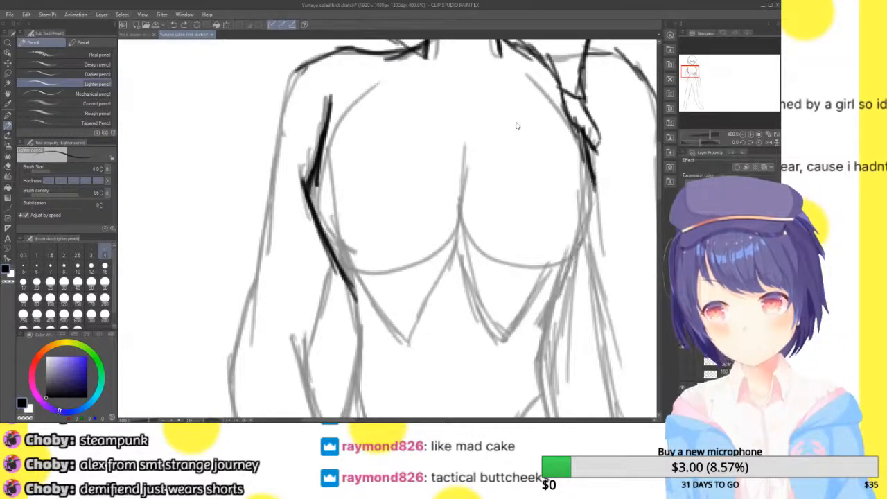
{"action": "key", "text": "ctrl+z"}
{"action": "key", "text": "ctrl+z"}
{"action": "key", "text": "ctrl+z"}
{"action": "key", "text": "ctrl+z"}
{"action": "key", "text": "ctrl+z"}
{"action": "key", "text": "ctrl+z"}
{"action": "key", "text": "ctrl+z"}
{"action": "key", "text": "ctrl+z"}
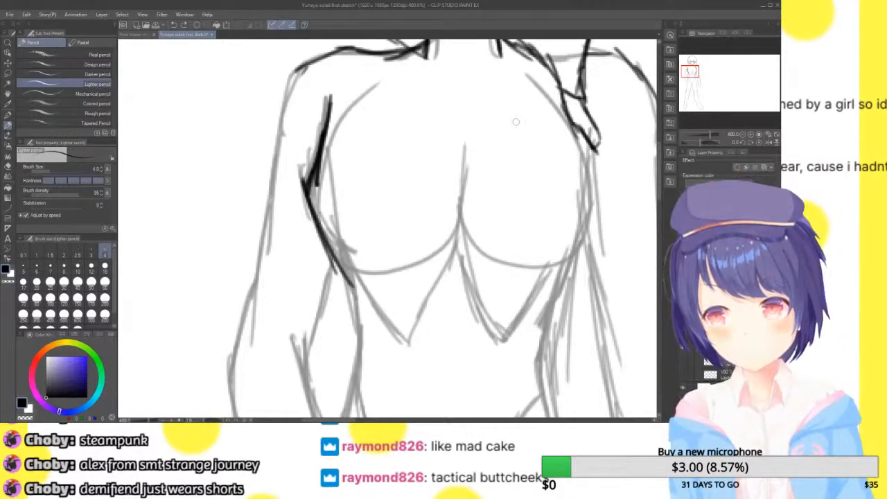
{"action": "key", "text": "ctrl+z"}
{"action": "key", "text": "ctrl+z"}
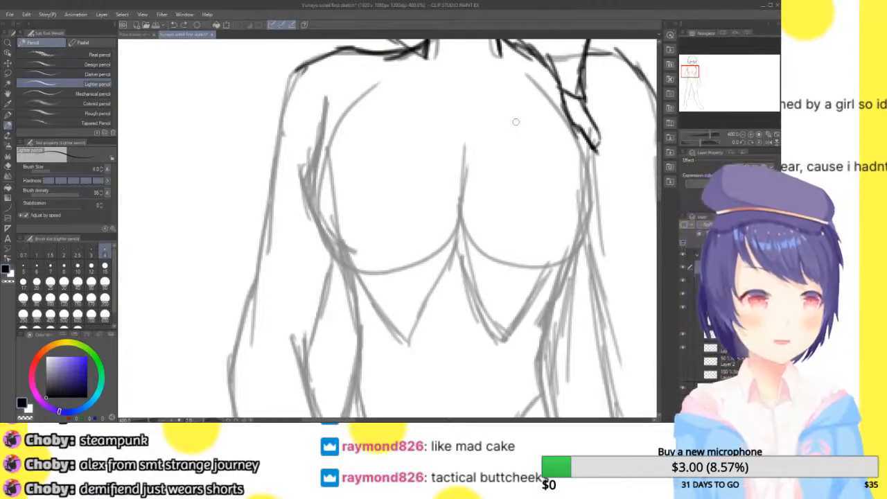
Draw a new chest garment's upper edge dipping at the centre, its side on the viewer's right, and two shoulder straps
{"action": "left_click_drag", "start_coordinate": [369, 51], "coordinate": [365, 109]}
{"action": "mouse_move", "coordinate": [323, 135]}
{"action": "left_mouse_down"}
{"action": "mouse_move", "coordinate": [361, 113]}
{"action": "mouse_move", "coordinate": [425, 124]}
{"action": "mouse_move", "coordinate": [420, 120]}
{"action": "mouse_move", "coordinate": [559, 118]}
{"action": "left_mouse_up"}
{"action": "mouse_move", "coordinate": [446, 133]}
{"action": "left_mouse_down"}
{"action": "mouse_move", "coordinate": [554, 119]}
{"action": "mouse_move", "coordinate": [584, 151]}
{"action": "mouse_move", "coordinate": [593, 226]}
{"action": "left_mouse_up"}
{"action": "mouse_move", "coordinate": [547, 101]}
{"action": "left_mouse_down"}
{"action": "mouse_move", "coordinate": [531, 111]}
{"action": "mouse_move", "coordinate": [530, 46]}
{"action": "mouse_move", "coordinate": [530, 115]}
{"action": "left_mouse_up"}
{"action": "left_click_drag", "start_coordinate": [547, 54], "coordinate": [549, 114]}
{"action": "left_click_drag", "start_coordinate": [400, 47], "coordinate": [389, 110]}
{"action": "left_click_drag", "start_coordinate": [394, 68], "coordinate": [390, 128]}
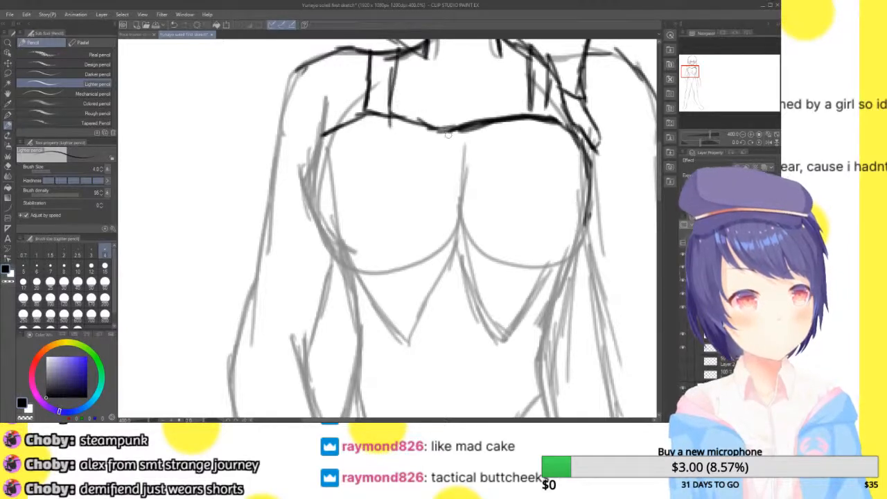
Outline the chest garment's side on the viewer's left and its curved lower edge under the bust, darkened at the centre
{"action": "left_click_drag", "start_coordinate": [328, 131], "coordinate": [319, 220]}
{"action": "left_click_drag", "start_coordinate": [319, 163], "coordinate": [326, 248]}
{"action": "left_click_drag", "start_coordinate": [344, 124], "coordinate": [320, 191]}
{"action": "mouse_move", "coordinate": [321, 141]}
{"action": "left_mouse_down"}
{"action": "mouse_move", "coordinate": [334, 265]}
{"action": "mouse_move", "coordinate": [376, 281]}
{"action": "mouse_move", "coordinate": [454, 250]}
{"action": "mouse_move", "coordinate": [413, 280]}
{"action": "mouse_move", "coordinate": [465, 238]}
{"action": "mouse_move", "coordinate": [504, 269]}
{"action": "left_mouse_up"}
{"action": "mouse_move", "coordinate": [459, 247]}
{"action": "left_mouse_down"}
{"action": "mouse_move", "coordinate": [499, 266]}
{"action": "mouse_move", "coordinate": [479, 262]}
{"action": "mouse_move", "coordinate": [488, 269]}
{"action": "left_mouse_up"}
{"action": "mouse_move", "coordinate": [458, 264]}
{"action": "left_mouse_down"}
{"action": "mouse_move", "coordinate": [491, 260]}
{"action": "mouse_move", "coordinate": [480, 267]}
{"action": "mouse_move", "coordinate": [546, 279]}
{"action": "mouse_move", "coordinate": [537, 277]}
{"action": "mouse_move", "coordinate": [586, 237]}
{"action": "left_mouse_up"}
{"action": "left_click_drag", "start_coordinate": [589, 219], "coordinate": [542, 281]}
{"action": "left_click_drag", "start_coordinate": [533, 91], "coordinate": [524, 115]}
{"action": "left_click_drag", "start_coordinate": [550, 93], "coordinate": [540, 123]}
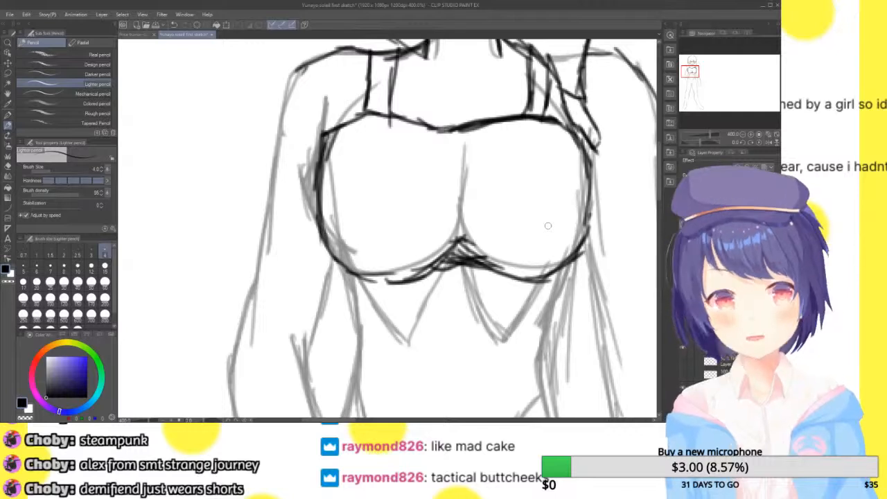
Draw a small circle near the chest garment's upper corner on the viewer's right
{"action": "mouse_move", "coordinate": [548, 147]}
{"action": "left_mouse_down"}
{"action": "mouse_move", "coordinate": [554, 160]}
{"action": "mouse_move", "coordinate": [573, 135]}
{"action": "mouse_move", "coordinate": [559, 152]}
{"action": "mouse_move", "coordinate": [566, 141]}
{"action": "left_mouse_up"}
{"action": "key", "text": "ctrl+z"}
{"action": "key", "text": "ctrl+z"}
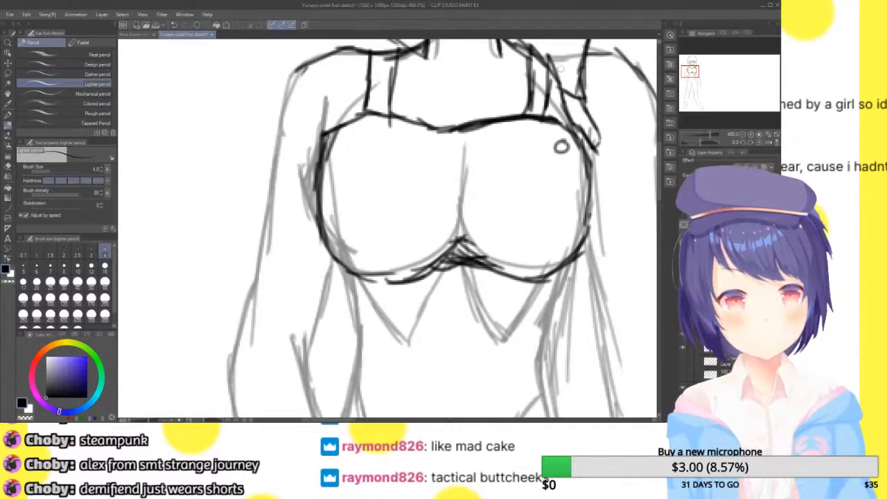
Draw the waist contour on the viewer's left and a double-lined V-shaped belt crossing over at the front of the hips
{"action": "scroll", "coordinate": [388, 229], "scroll_direction": "up", "scroll_amount": 5}
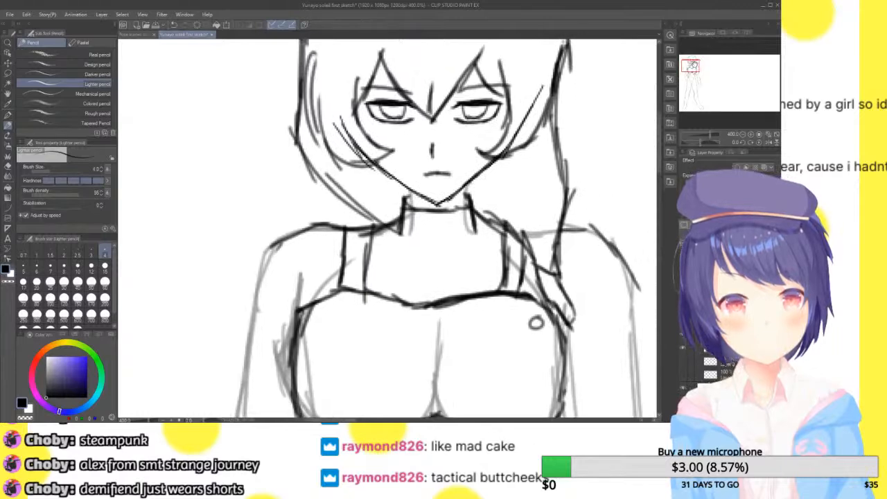
{"action": "scroll", "coordinate": [388, 229], "scroll_direction": "down", "scroll_amount": 8}
{"action": "scroll", "coordinate": [388, 228], "scroll_direction": "down", "scroll_amount": 6}
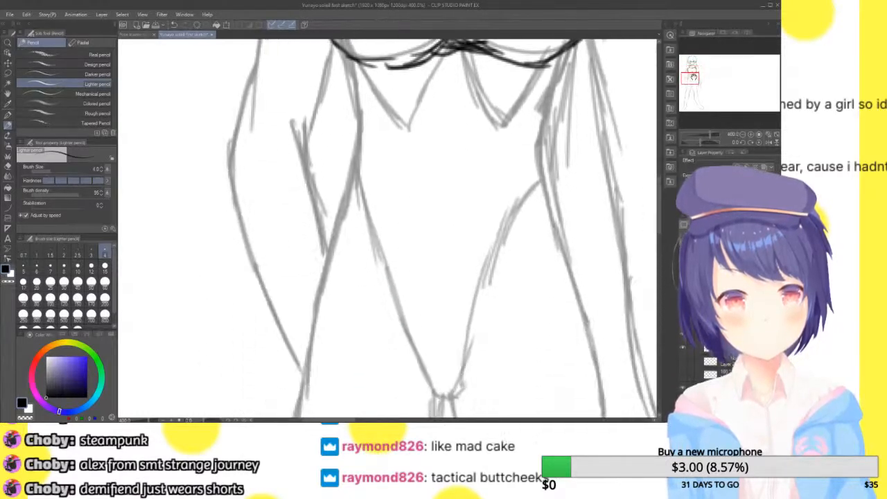
{"action": "scroll", "coordinate": [388, 229], "scroll_direction": "up", "scroll_amount": 5}
{"action": "mouse_move", "coordinate": [379, 113]}
{"action": "left_mouse_down"}
{"action": "mouse_move", "coordinate": [389, 127]}
{"action": "mouse_move", "coordinate": [397, 208]}
{"action": "mouse_move", "coordinate": [376, 227]}
{"action": "mouse_move", "coordinate": [417, 267]}
{"action": "mouse_move", "coordinate": [489, 283]}
{"action": "mouse_move", "coordinate": [600, 204]}
{"action": "mouse_move", "coordinate": [602, 229]}
{"action": "mouse_move", "coordinate": [513, 302]}
{"action": "mouse_move", "coordinate": [489, 283]}
{"action": "mouse_move", "coordinate": [454, 308]}
{"action": "mouse_move", "coordinate": [431, 309]}
{"action": "left_mouse_up"}
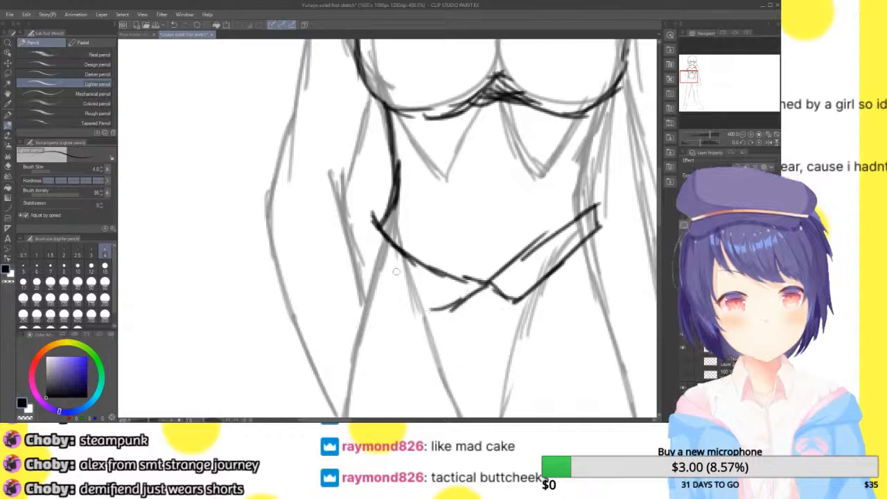
{"action": "left_click_drag", "start_coordinate": [362, 237], "coordinate": [457, 307]}
{"action": "left_click_drag", "start_coordinate": [416, 282], "coordinate": [461, 309]}
{"action": "left_click_drag", "start_coordinate": [388, 265], "coordinate": [424, 287]}
{"action": "left_click_drag", "start_coordinate": [376, 211], "coordinate": [361, 244]}
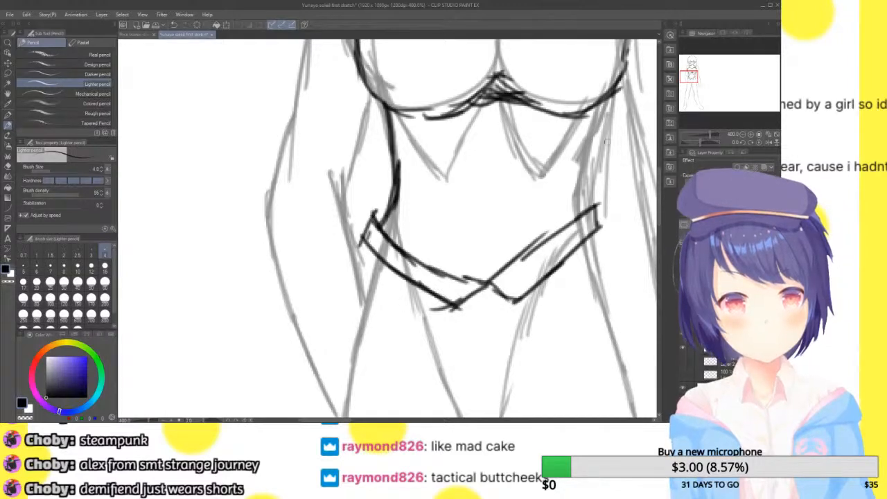
Draw the waist contour on the viewer's right and add short inner contour lines above the belt on both sides
{"action": "mouse_move", "coordinate": [591, 209]}
{"action": "left_mouse_down"}
{"action": "mouse_move", "coordinate": [578, 173]}
{"action": "mouse_move", "coordinate": [602, 107]}
{"action": "mouse_move", "coordinate": [582, 166]}
{"action": "left_mouse_up"}
{"action": "left_click_drag", "start_coordinate": [604, 107], "coordinate": [586, 174]}
{"action": "left_click_drag", "start_coordinate": [592, 43], "coordinate": [473, 7]}
{"action": "left_click_drag", "start_coordinate": [523, 61], "coordinate": [676, 61]}
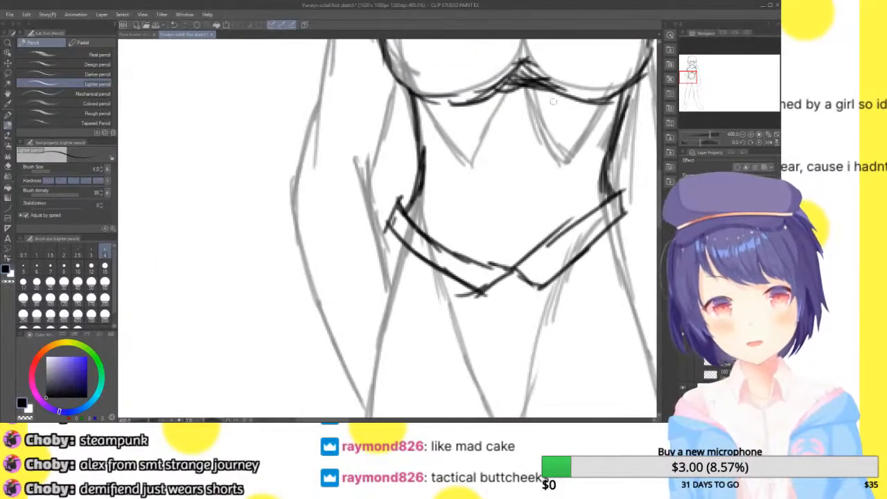
{"action": "mouse_move", "coordinate": [601, 128]}
{"action": "left_mouse_down"}
{"action": "mouse_move", "coordinate": [574, 184]}
{"action": "mouse_move", "coordinate": [573, 228]}
{"action": "left_mouse_up"}
{"action": "left_click_drag", "start_coordinate": [424, 156], "coordinate": [438, 250]}
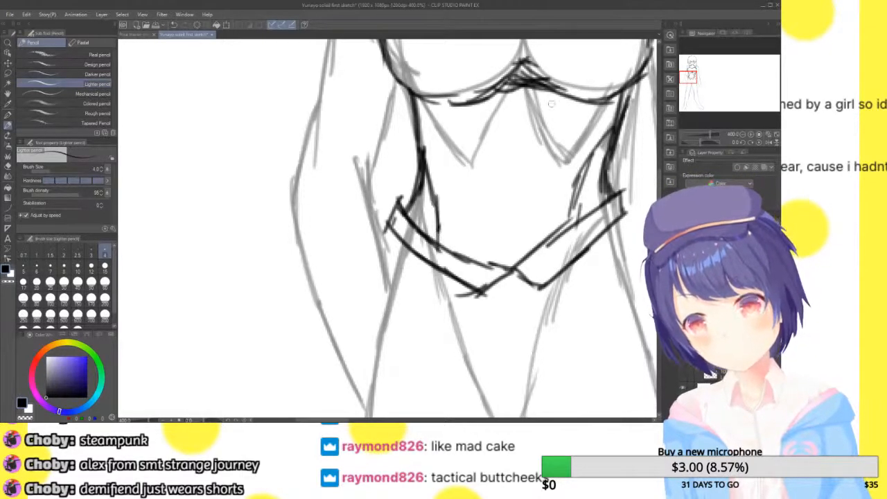
Draw a pointed hip panel below the belt on the viewer's left
{"action": "left_click", "coordinate": [742, 135]}
{"action": "left_click", "coordinate": [742, 134]}
{"action": "left_click", "coordinate": [743, 135]}
{"action": "left_click_drag", "start_coordinate": [708, 83], "coordinate": [710, 97]}
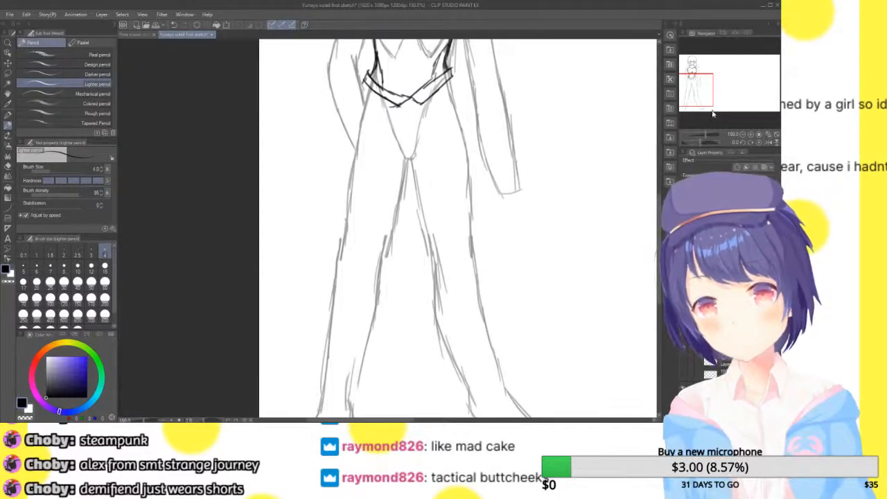
{"action": "left_click", "coordinate": [743, 134]}
{"action": "left_click", "coordinate": [752, 135]}
{"action": "left_click", "coordinate": [753, 135]}
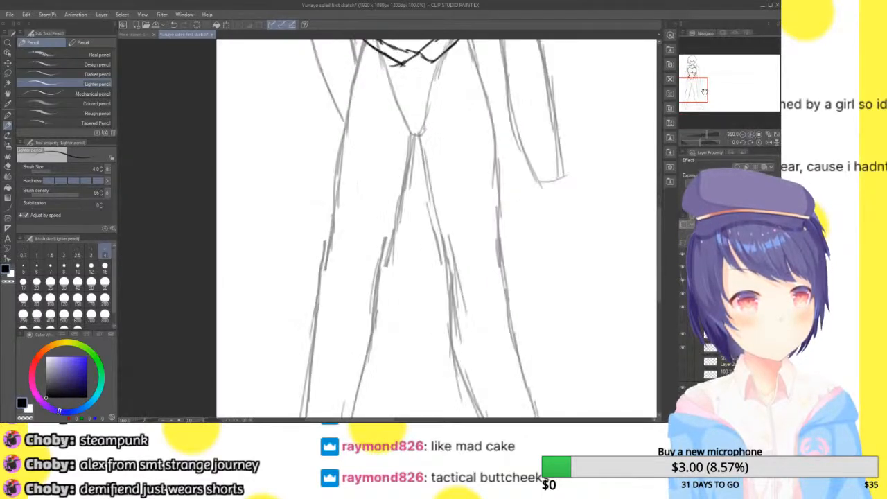
{"action": "left_click_drag", "start_coordinate": [706, 90], "coordinate": [703, 83]}
{"action": "left_click", "coordinate": [752, 135]}
{"action": "mouse_move", "coordinate": [362, 175]}
{"action": "left_mouse_down"}
{"action": "mouse_move", "coordinate": [331, 107]}
{"action": "mouse_move", "coordinate": [351, 171]}
{"action": "left_mouse_up"}
{"action": "left_click_drag", "start_coordinate": [330, 107], "coordinate": [349, 86]}
{"action": "mouse_move", "coordinate": [331, 103]}
{"action": "left_mouse_down"}
{"action": "mouse_move", "coordinate": [356, 163]}
{"action": "mouse_move", "coordinate": [380, 180]}
{"action": "mouse_move", "coordinate": [305, 197]}
{"action": "mouse_move", "coordinate": [300, 234]}
{"action": "mouse_move", "coordinate": [368, 274]}
{"action": "mouse_move", "coordinate": [413, 290]}
{"action": "left_mouse_up"}
{"action": "left_click_drag", "start_coordinate": [371, 170], "coordinate": [413, 291]}
{"action": "left_click_drag", "start_coordinate": [392, 214], "coordinate": [413, 292]}
{"action": "left_click_drag", "start_coordinate": [525, 154], "coordinate": [496, 287]}
Draw a matching hip panel below the belt on the viewer's right
{"action": "mouse_move", "coordinate": [504, 284]}
{"action": "left_mouse_down"}
{"action": "mouse_move", "coordinate": [575, 262]}
{"action": "mouse_move", "coordinate": [628, 207]}
{"action": "left_mouse_up"}
{"action": "left_click_drag", "start_coordinate": [526, 168], "coordinate": [558, 134]}
{"action": "mouse_move", "coordinate": [568, 132]}
{"action": "left_mouse_down"}
{"action": "mouse_move", "coordinate": [582, 103]}
{"action": "mouse_move", "coordinate": [616, 187]}
{"action": "left_mouse_up"}
{"action": "left_click_drag", "start_coordinate": [599, 130], "coordinate": [618, 204]}
Draw the long skirt's flared side on the viewer's left and a curved hem across the lower legs
{"action": "left_click_drag", "start_coordinate": [307, 223], "coordinate": [268, 313]}
{"action": "left_click_drag", "start_coordinate": [296, 238], "coordinate": [251, 386]}
{"action": "left_click", "coordinate": [743, 134]}
{"action": "left_click_drag", "start_coordinate": [701, 86], "coordinate": [698, 100]}
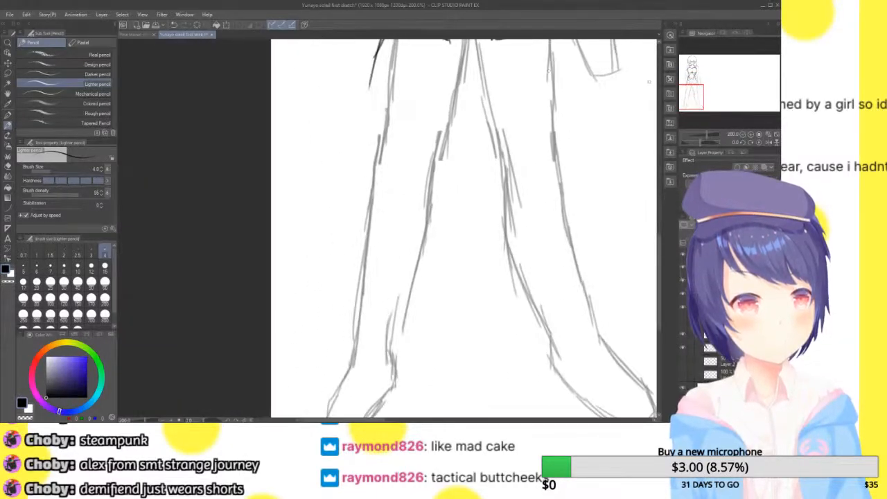
{"action": "left_click_drag", "start_coordinate": [380, 47], "coordinate": [335, 220]}
{"action": "mouse_move", "coordinate": [340, 174]}
{"action": "left_mouse_down"}
{"action": "mouse_move", "coordinate": [313, 281]}
{"action": "mouse_move", "coordinate": [356, 316]}
{"action": "mouse_move", "coordinate": [551, 333]}
{"action": "mouse_move", "coordinate": [517, 338]}
{"action": "left_mouse_up"}
{"action": "left_click_drag", "start_coordinate": [579, 317], "coordinate": [625, 302]}
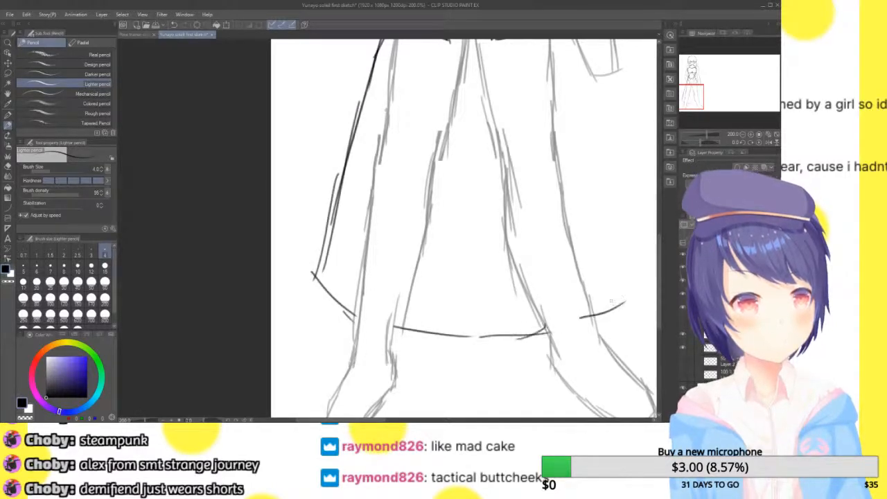
Draw the long skirt's flared side on the viewer's right down to the hem
{"action": "left_click_drag", "start_coordinate": [698, 97], "coordinate": [702, 88]}
{"action": "left_click_drag", "start_coordinate": [510, 148], "coordinate": [547, 263]}
{"action": "left_click_drag", "start_coordinate": [529, 216], "coordinate": [568, 333]}
{"action": "left_click_drag", "start_coordinate": [548, 276], "coordinate": [577, 382]}
{"action": "mouse_move", "coordinate": [696, 93]}
{"action": "left_mouse_down"}
{"action": "mouse_move", "coordinate": [696, 115]}
{"action": "mouse_move", "coordinate": [694, 99]}
{"action": "left_mouse_up"}
{"action": "left_click_drag", "start_coordinate": [542, 222], "coordinate": [557, 302]}
{"action": "left_click_drag", "start_coordinate": [690, 93], "coordinate": [690, 93]}
{"action": "left_click_drag", "start_coordinate": [519, 104], "coordinate": [534, 228]}
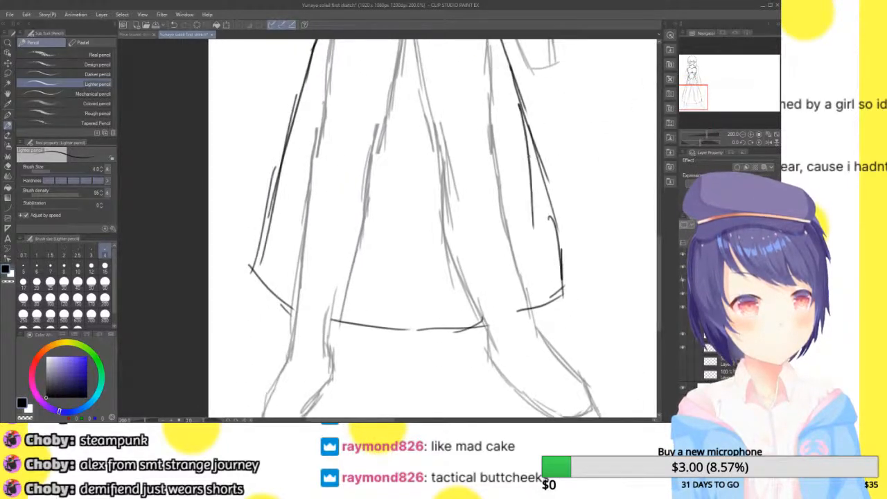
Add inner fold lines along both sides of the skirt and close its lower corners at the hem
{"action": "left_click_drag", "start_coordinate": [528, 127], "coordinate": [541, 271]}
{"action": "left_click_drag", "start_coordinate": [534, 160], "coordinate": [540, 309]}
{"action": "left_click_drag", "start_coordinate": [533, 244], "coordinate": [539, 266]}
{"action": "left_click_drag", "start_coordinate": [315, 44], "coordinate": [275, 297]}
{"action": "left_click_drag", "start_coordinate": [287, 206], "coordinate": [279, 295]}
{"action": "left_click_drag", "start_coordinate": [283, 256], "coordinate": [277, 309]}
{"action": "left_click_drag", "start_coordinate": [250, 268], "coordinate": [280, 316]}
{"action": "left_click_drag", "start_coordinate": [276, 259], "coordinate": [270, 310]}
{"action": "left_click_drag", "start_coordinate": [539, 260], "coordinate": [540, 323]}
{"action": "left_click_drag", "start_coordinate": [562, 294], "coordinate": [539, 320]}
Draw a curved waistband line across the hips just beneath the crossed belt
{"action": "left_click", "coordinate": [767, 137]}
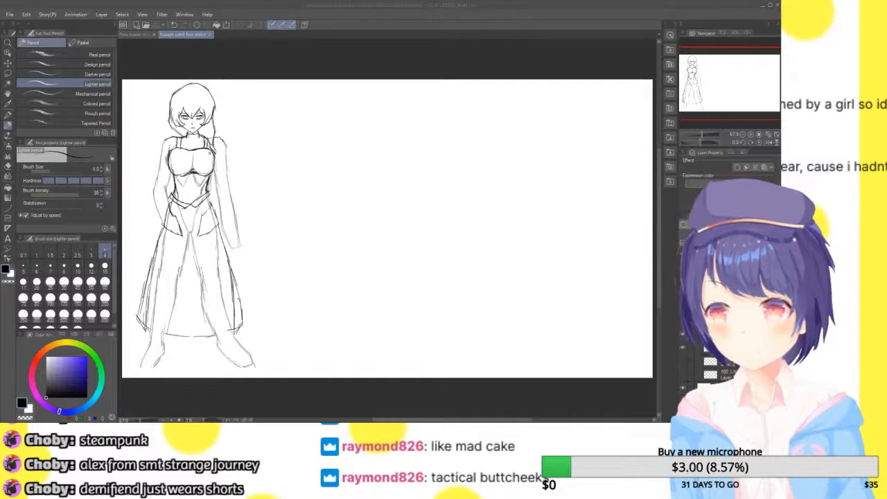
{"action": "double_click", "coordinate": [751, 134]}
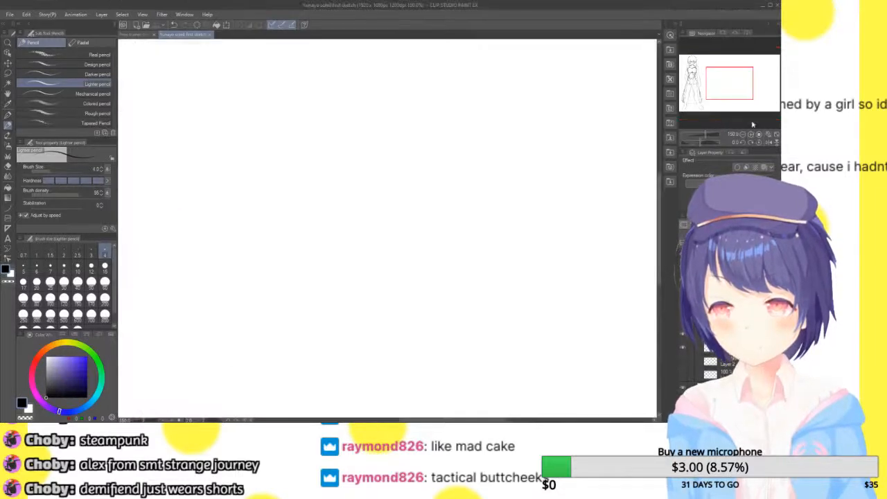
{"action": "left_click_drag", "start_coordinate": [741, 82], "coordinate": [698, 89]}
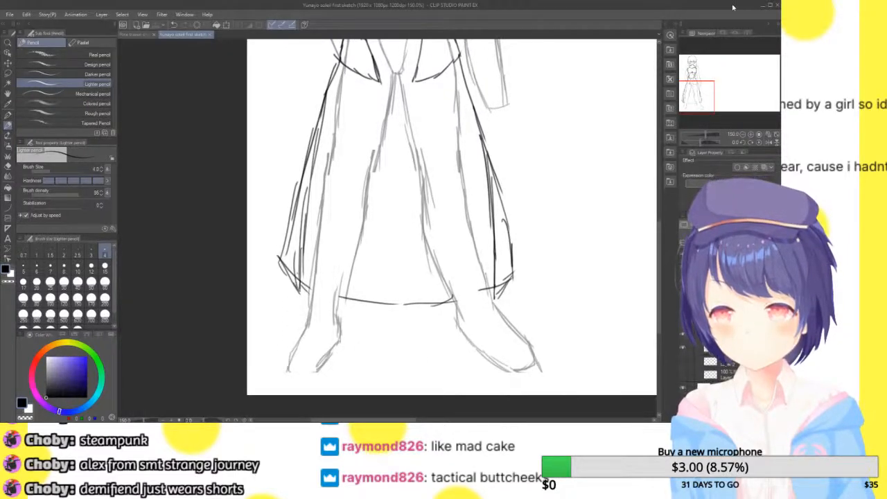
{"action": "left_click_drag", "start_coordinate": [703, 95], "coordinate": [711, 70]}
{"action": "left_click", "coordinate": [751, 135]}
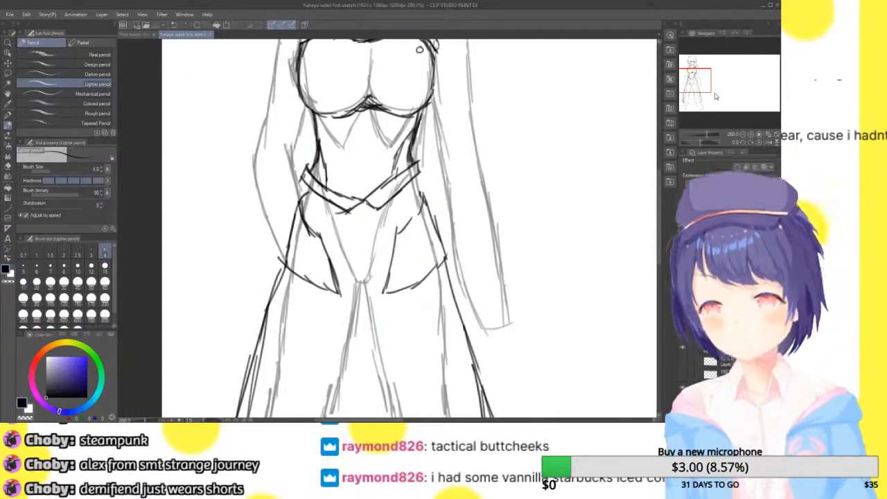
{"action": "mouse_move", "coordinate": [304, 205]}
{"action": "left_mouse_down"}
{"action": "mouse_move", "coordinate": [419, 212]}
{"action": "mouse_move", "coordinate": [304, 208]}
{"action": "mouse_move", "coordinate": [320, 191]}
{"action": "mouse_move", "coordinate": [330, 202]}
{"action": "mouse_move", "coordinate": [382, 205]}
{"action": "mouse_move", "coordinate": [419, 192]}
{"action": "left_mouse_up"}
{"action": "left_click_drag", "start_coordinate": [405, 196], "coordinate": [424, 191]}
Draw a pair of short trouser legs ending at the upper thighs beneath the hip panels
{"action": "left_click_drag", "start_coordinate": [701, 74], "coordinate": [698, 78]}
{"action": "mouse_move", "coordinate": [333, 197]}
{"action": "left_mouse_down"}
{"action": "mouse_move", "coordinate": [318, 257]}
{"action": "mouse_move", "coordinate": [406, 268]}
{"action": "left_mouse_up"}
{"action": "left_click_drag", "start_coordinate": [409, 232], "coordinate": [408, 270]}
{"action": "mouse_move", "coordinate": [407, 207]}
{"action": "left_mouse_down"}
{"action": "mouse_move", "coordinate": [405, 279]}
{"action": "mouse_move", "coordinate": [417, 257]}
{"action": "mouse_move", "coordinate": [414, 278]}
{"action": "left_mouse_up"}
{"action": "left_click_drag", "start_coordinate": [414, 279], "coordinate": [507, 265]}
{"action": "left_click_drag", "start_coordinate": [496, 208], "coordinate": [507, 266]}
{"action": "left_click_drag", "start_coordinate": [495, 193], "coordinate": [497, 222]}
{"action": "left_click_drag", "start_coordinate": [488, 182], "coordinate": [491, 216]}
Undo the short trouser legs and the waistband lines
{"action": "left_click", "coordinate": [742, 136]}
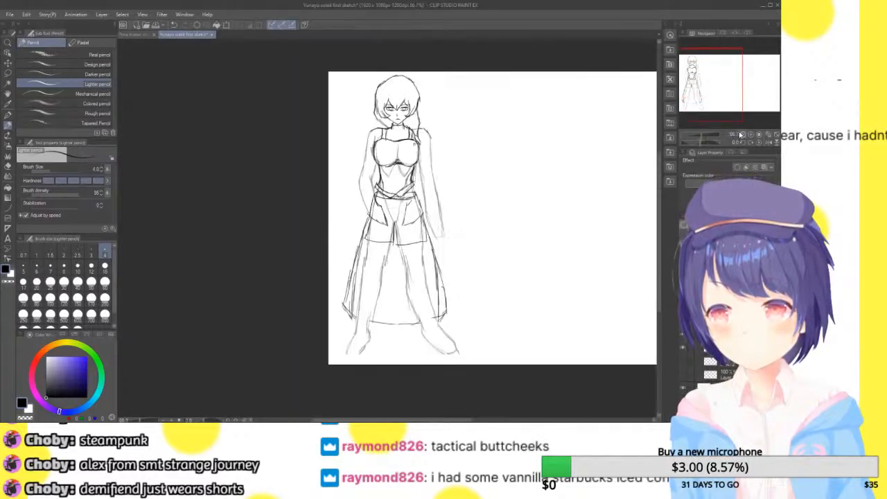
{"action": "left_click", "coordinate": [749, 137]}
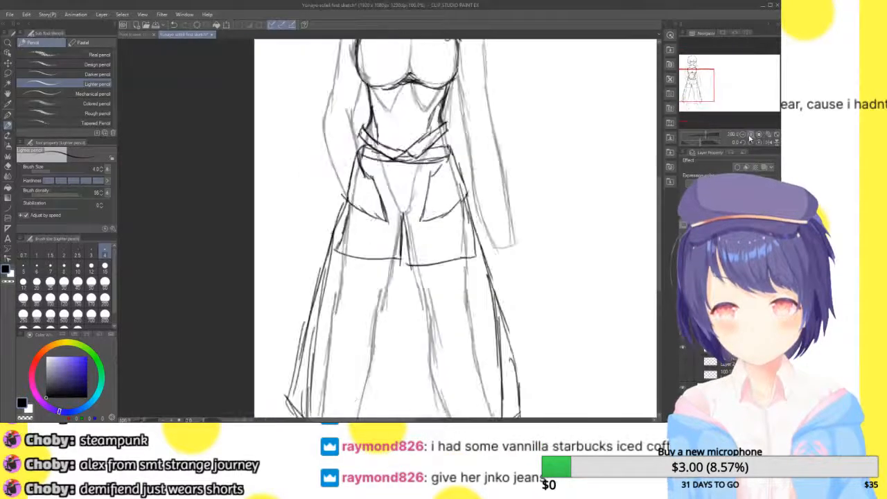
{"action": "key", "text": "ctrl+z"}
{"action": "key", "text": "ctrl+z"}
{"action": "key", "text": "ctrl+z"}
{"action": "key", "text": "ctrl+z"}
{"action": "key", "text": "ctrl+z"}
{"action": "key", "text": "ctrl+z"}
{"action": "key", "text": "ctrl+z"}
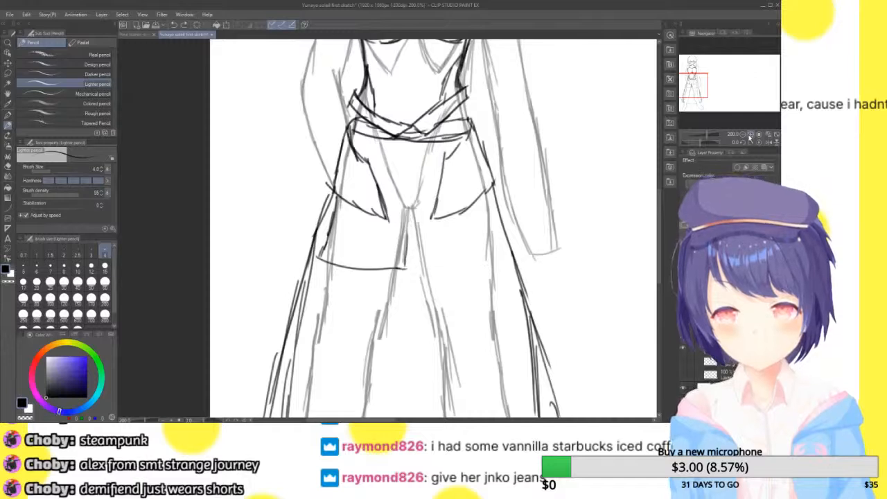
{"action": "key", "text": "ctrl+z"}
{"action": "key", "text": "ctrl+z"}
{"action": "key", "text": "ctrl+z"}
{"action": "key", "text": "ctrl+z"}
{"action": "key", "text": "ctrl+z"}
{"action": "key", "text": "ctrl+z"}
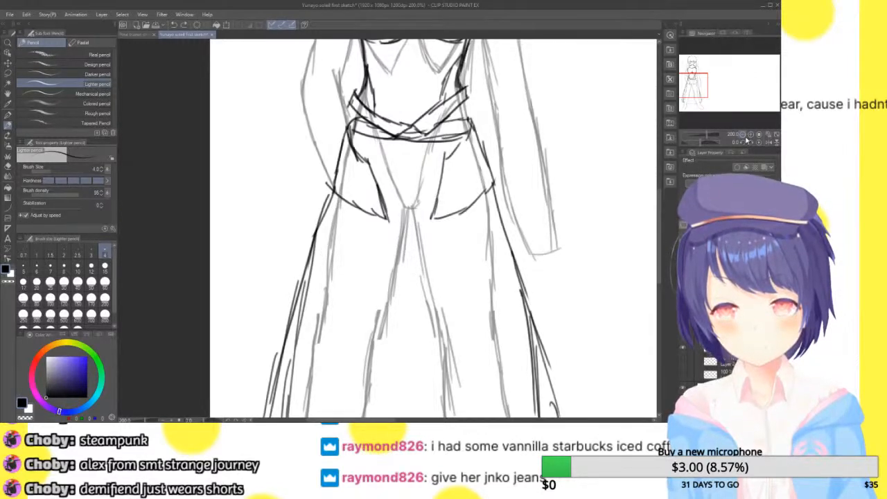
{"action": "key", "text": "ctrl+z"}
{"action": "key", "text": "ctrl+z"}
{"action": "key", "text": "ctrl+z"}
{"action": "key", "text": "ctrl+z"}
{"action": "key", "text": "ctrl+z"}
{"action": "key", "text": "ctrl+z"}
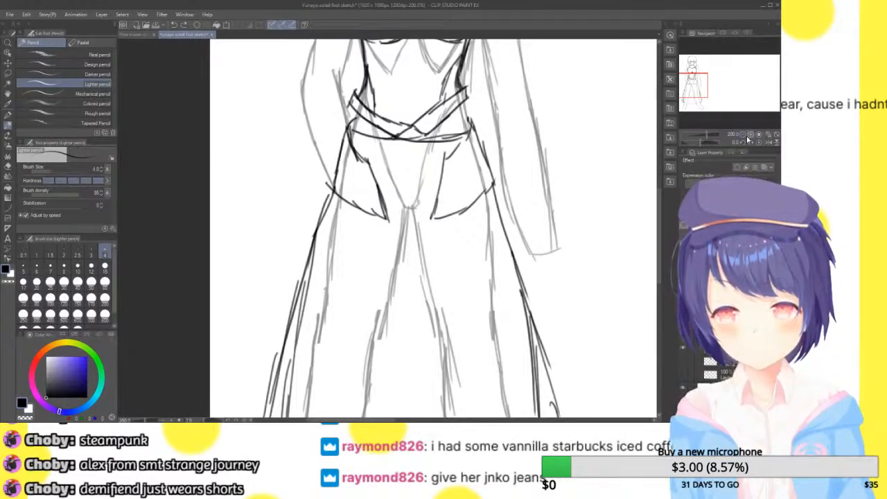
{"action": "key", "text": "ctrl+z"}
{"action": "key", "text": "ctrl+z"}
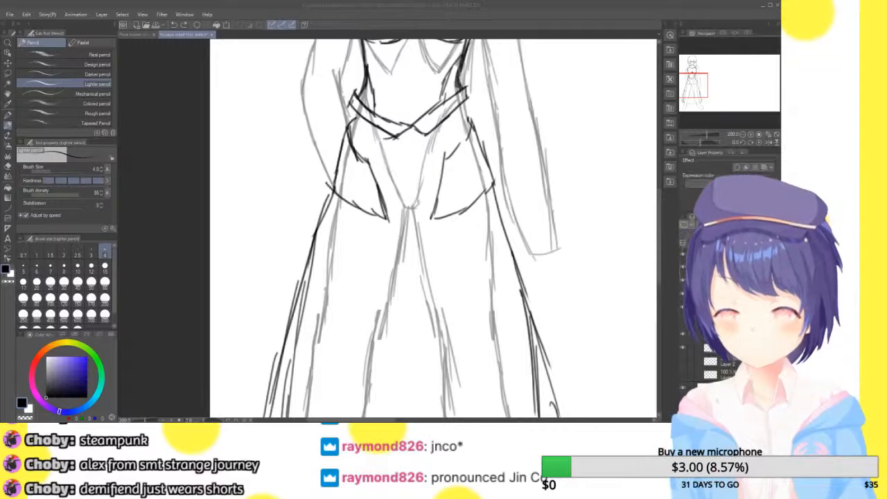
Redraw the waistline beneath the crossed belt and outline the lower trouser leg on the viewer's left down to the hem
{"action": "mouse_move", "coordinate": [468, 48]}
{"action": "left_mouse_down"}
{"action": "mouse_move", "coordinate": [488, 79]}
{"action": "mouse_move", "coordinate": [437, 220]}
{"action": "mouse_move", "coordinate": [468, 166]}
{"action": "mouse_move", "coordinate": [467, 76]}
{"action": "mouse_move", "coordinate": [492, 2]}
{"action": "left_mouse_up"}
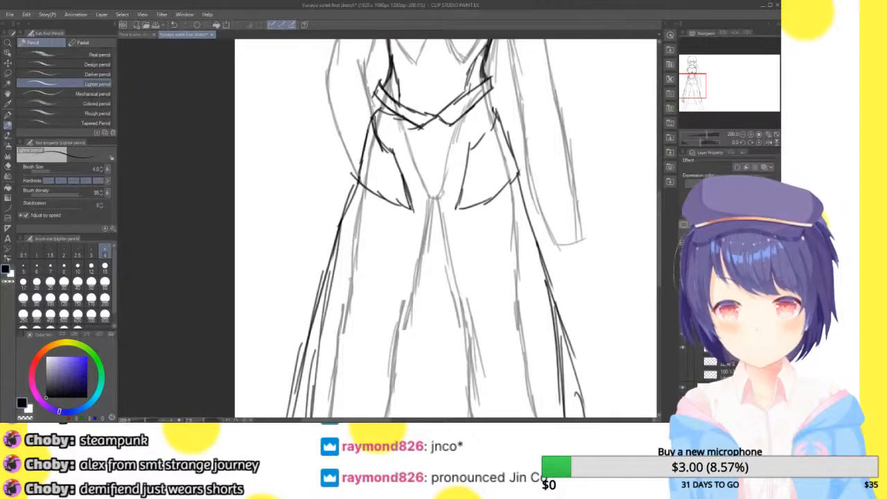
{"action": "mouse_move", "coordinate": [457, 118]}
{"action": "left_mouse_down"}
{"action": "mouse_move", "coordinate": [498, 109]}
{"action": "mouse_move", "coordinate": [490, 99]}
{"action": "left_mouse_up"}
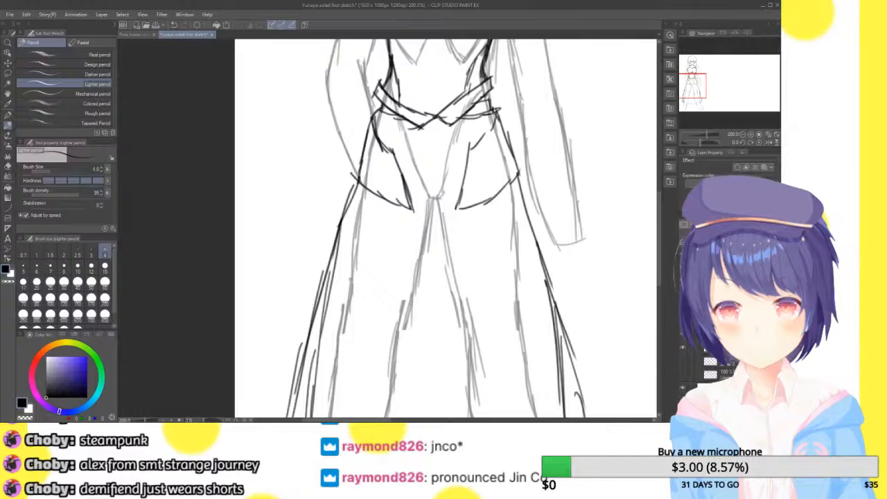
{"action": "mouse_move", "coordinate": [692, 89]}
{"action": "left_mouse_down"}
{"action": "mouse_move", "coordinate": [696, 75]}
{"action": "mouse_move", "coordinate": [690, 101]}
{"action": "left_mouse_up"}
{"action": "left_click_drag", "start_coordinate": [334, 254], "coordinate": [364, 281]}
{"action": "key", "text": "ctrl+z"}
{"action": "mouse_move", "coordinate": [341, 239]}
{"action": "left_mouse_down"}
{"action": "mouse_move", "coordinate": [332, 280]}
{"action": "mouse_move", "coordinate": [393, 280]}
{"action": "mouse_move", "coordinate": [383, 257]}
{"action": "mouse_move", "coordinate": [416, 164]}
{"action": "left_mouse_up"}
Outline the lower trouser leg on the viewer's right, with its cuff at the hem and its outer edge
{"action": "left_click_drag", "start_coordinate": [503, 219], "coordinate": [520, 281]}
{"action": "left_click_drag", "start_coordinate": [510, 223], "coordinate": [521, 286]}
{"action": "mouse_move", "coordinate": [520, 283]}
{"action": "left_mouse_down"}
{"action": "mouse_move", "coordinate": [581, 270]}
{"action": "mouse_move", "coordinate": [570, 225]}
{"action": "left_mouse_up"}
{"action": "left_click_drag", "start_coordinate": [577, 249], "coordinate": [552, 189]}
{"action": "left_click_drag", "start_coordinate": [563, 226], "coordinate": [553, 166]}
{"action": "left_click_drag", "start_coordinate": [559, 199], "coordinate": [552, 138]}
Lower the opacity of the underlying body sketch so the outfit lines stand out
{"action": "left_click_drag", "start_coordinate": [694, 100], "coordinate": [696, 82]}
{"action": "left_click", "coordinate": [775, 136]}
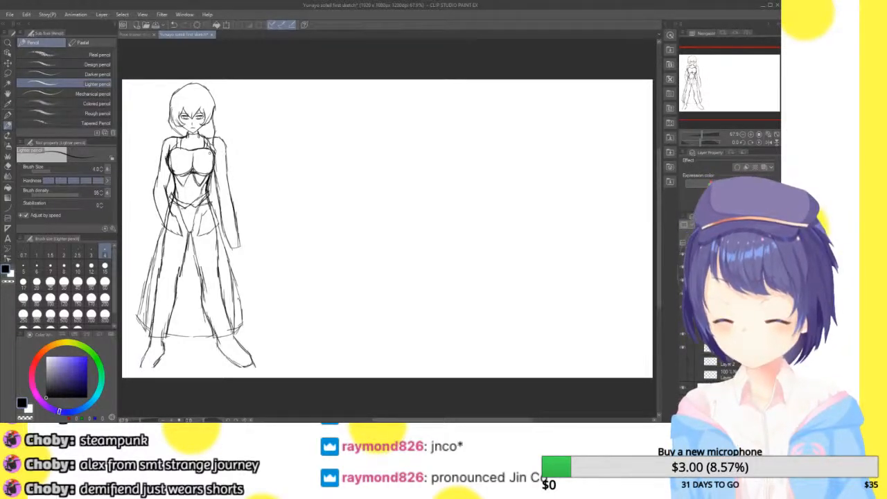
{"action": "left_click", "coordinate": [744, 224]}
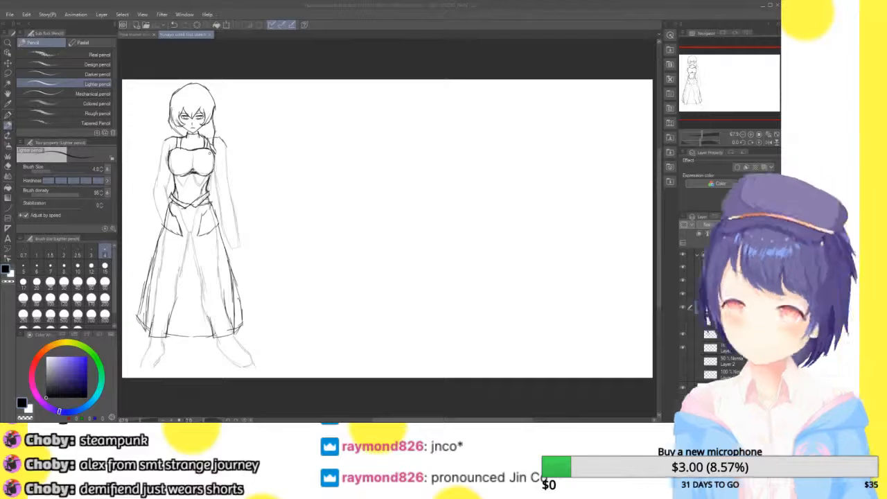
Examine the outfit's upper body and waist up close, and check the whole figure
{"action": "left_click", "coordinate": [750, 135]}
{"action": "left_click", "coordinate": [750, 135]}
{"action": "mouse_move", "coordinate": [734, 84]}
{"action": "left_mouse_down"}
{"action": "mouse_move", "coordinate": [697, 79]}
{"action": "mouse_move", "coordinate": [698, 71]}
{"action": "left_mouse_up"}
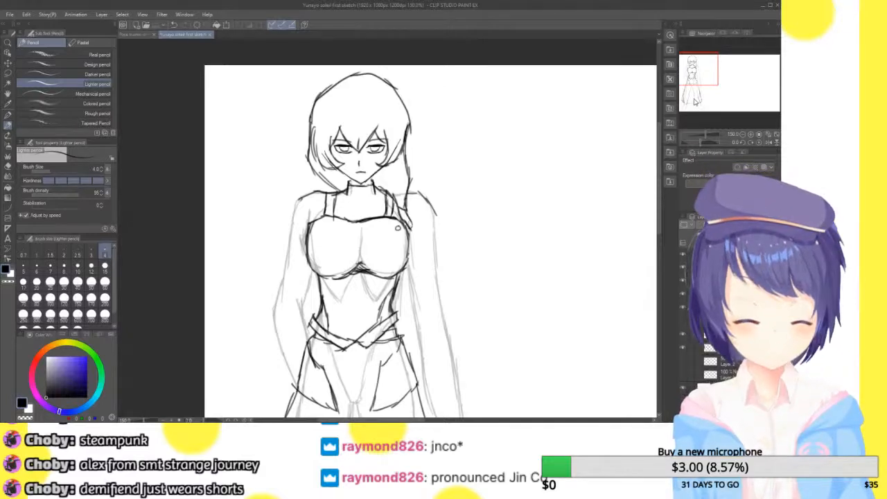
{"action": "left_click", "coordinate": [750, 134]}
{"action": "left_click", "coordinate": [750, 133]}
{"action": "left_click", "coordinate": [751, 134]}
{"action": "mouse_move", "coordinate": [699, 70]}
{"action": "left_mouse_down"}
{"action": "mouse_move", "coordinate": [686, 83]}
{"action": "mouse_move", "coordinate": [691, 78]}
{"action": "left_mouse_up"}
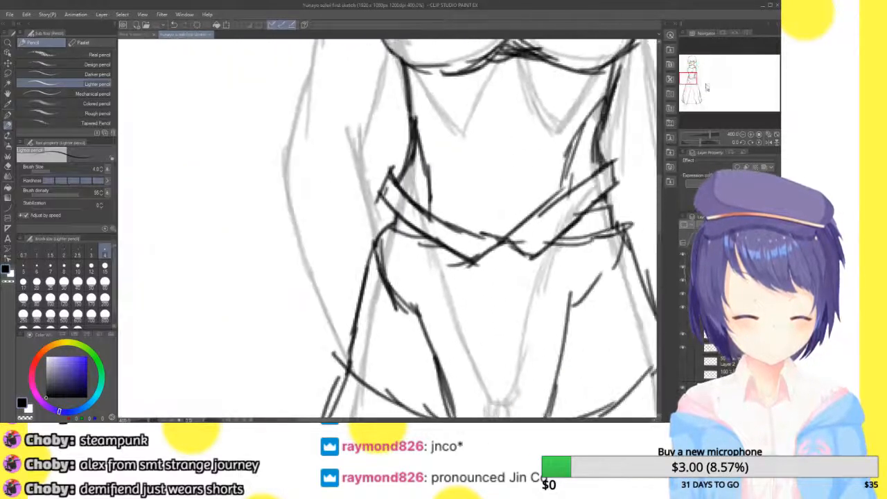
{"action": "left_click", "coordinate": [742, 135]}
{"action": "left_click", "coordinate": [742, 135]}
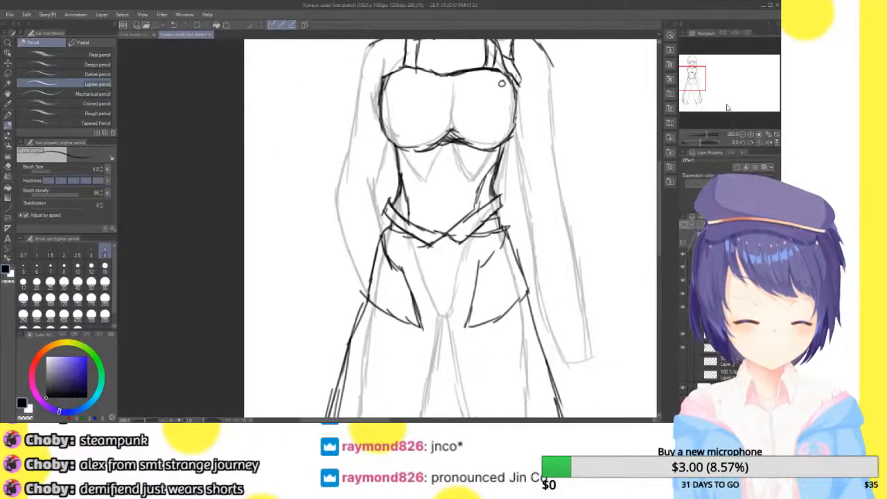
{"action": "left_click", "coordinate": [777, 135]}
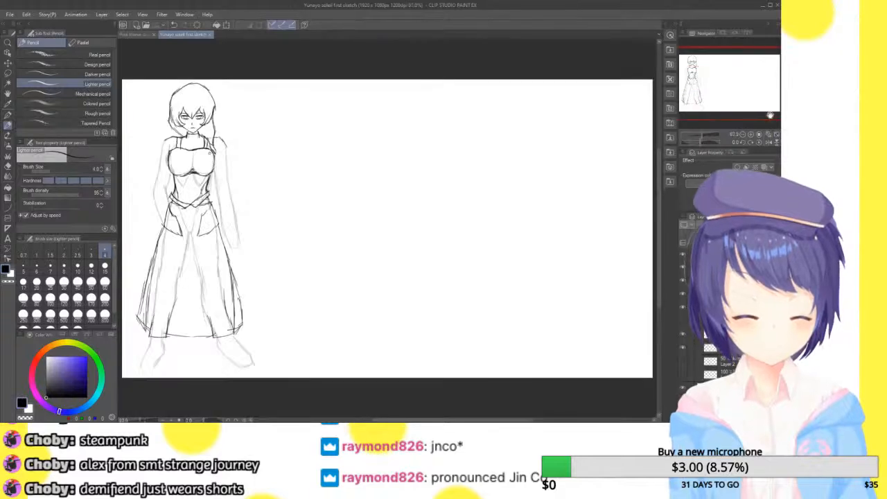
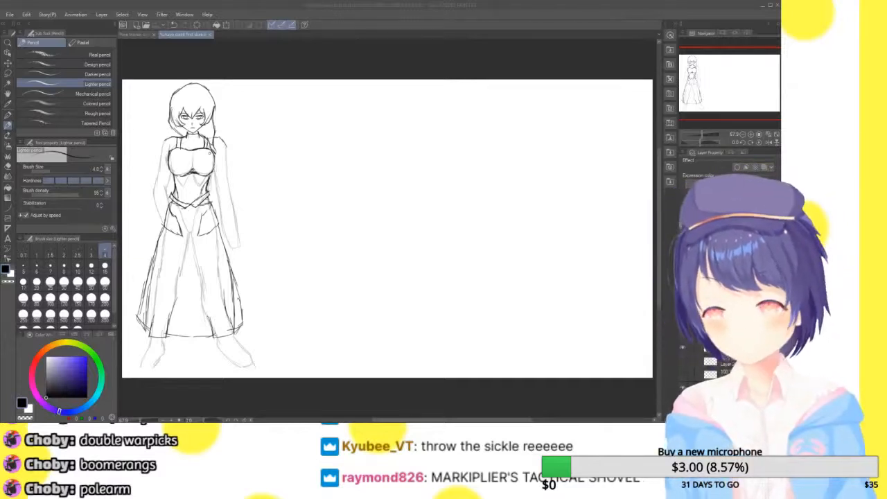
Paste the polearm reference photo beside the figure, enlarge it to the full canvas height and inspect its shape
{"action": "left_click", "coordinate": [374, 17]}
{"action": "key", "text": "ctrl+v"}
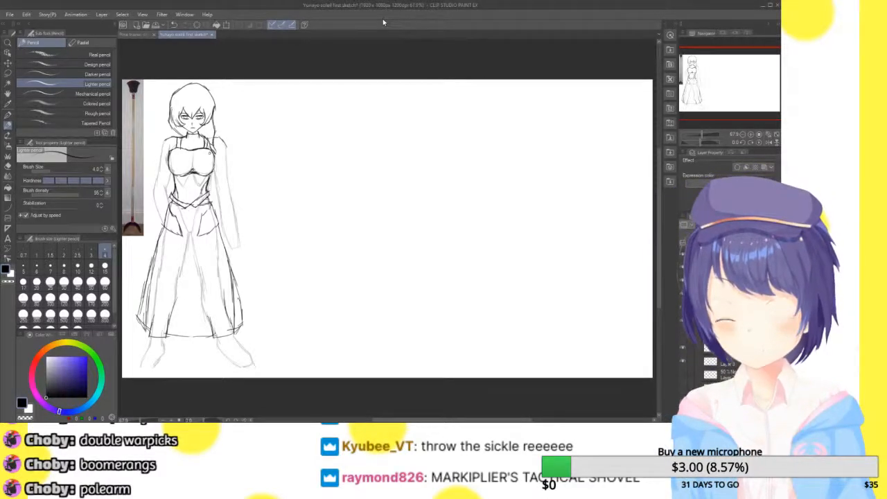
{"action": "key", "text": "ctrl+t"}
{"action": "left_click_drag", "start_coordinate": [144, 236], "coordinate": [253, 362]}
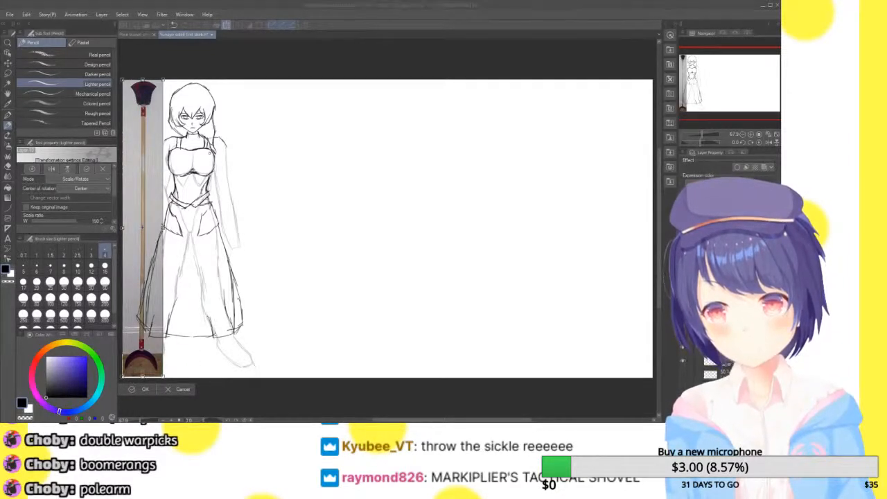
{"action": "key", "text": "Return"}
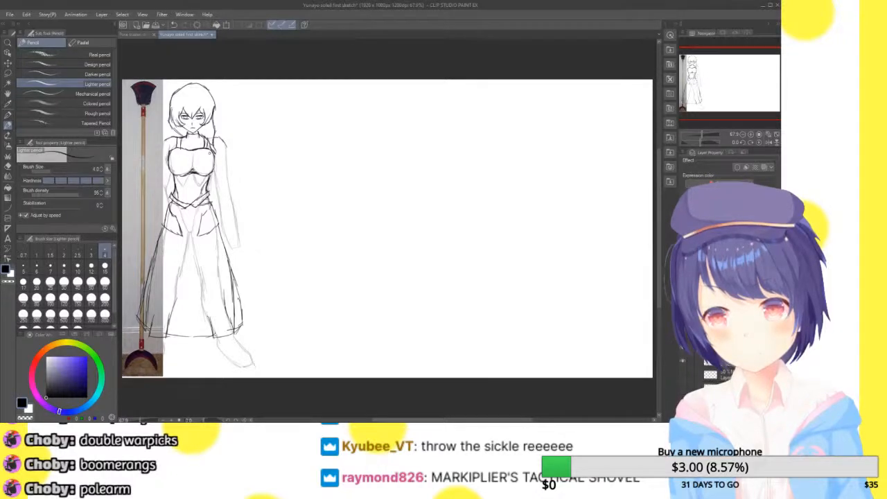
{"action": "key", "text": "ctrl+z"}
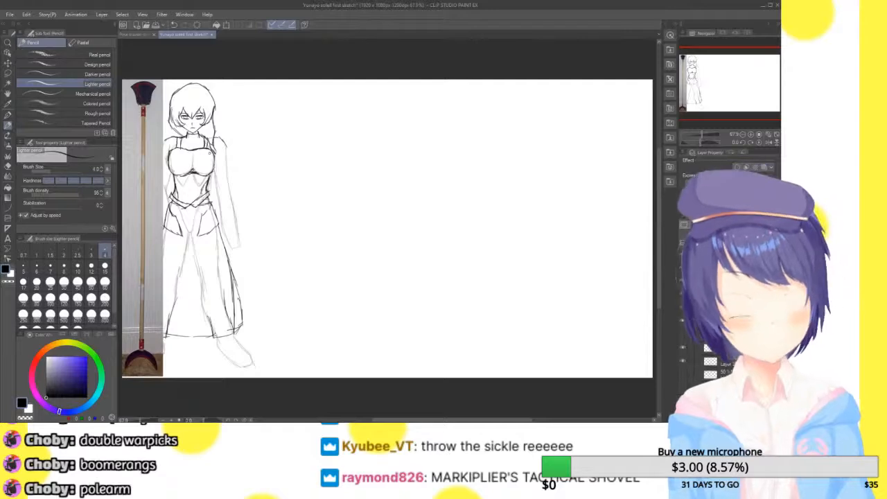
{"action": "left_click", "coordinate": [751, 135]}
{"action": "left_click", "coordinate": [751, 135]}
{"action": "left_click_drag", "start_coordinate": [745, 89], "coordinate": [705, 80]}
{"action": "left_click", "coordinate": [777, 140]}
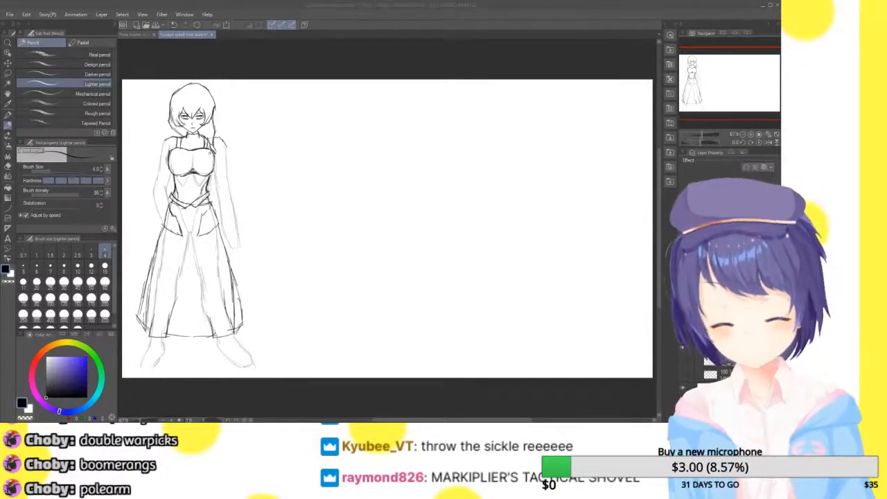
Try sketching a guide line out from the shoulder on the viewer's right, with a vertical shaft and a rounded shovel blade beneath it
{"action": "left_click", "coordinate": [750, 134]}
{"action": "left_click", "coordinate": [750, 134]}
{"action": "left_click", "coordinate": [750, 134]}
{"action": "left_click_drag", "start_coordinate": [733, 81], "coordinate": [698, 76]}
{"action": "left_click", "coordinate": [743, 135]}
{"action": "left_click", "coordinate": [728, 347]}
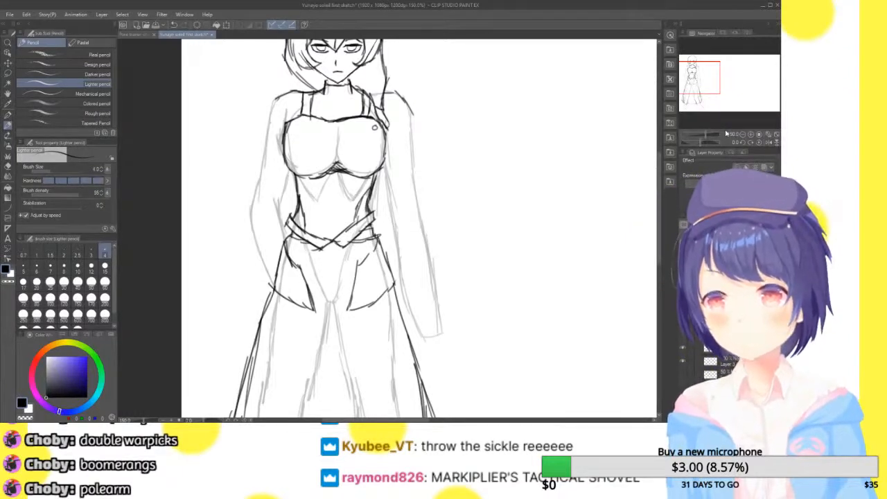
{"action": "left_click_drag", "start_coordinate": [697, 77], "coordinate": [697, 72]}
{"action": "left_click_drag", "start_coordinate": [395, 144], "coordinate": [560, 166]}
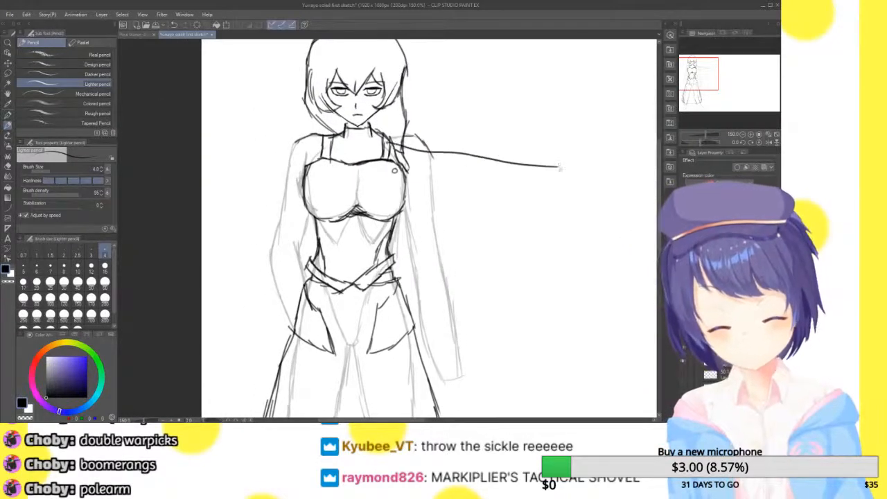
{"action": "mouse_move", "coordinate": [733, 85]}
{"action": "left_mouse_down"}
{"action": "mouse_move", "coordinate": [742, 90]}
{"action": "mouse_move", "coordinate": [716, 81]}
{"action": "left_mouse_up"}
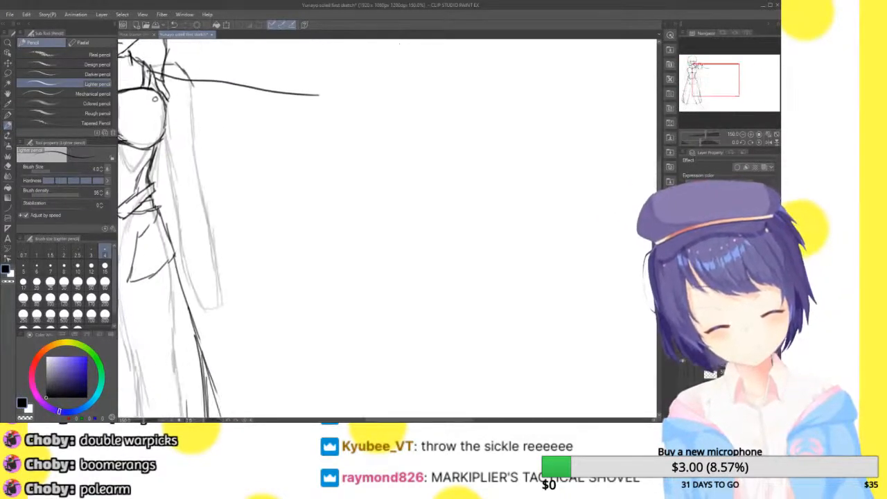
{"action": "left_click_drag", "start_coordinate": [316, 108], "coordinate": [325, 359]}
{"action": "left_click", "coordinate": [743, 134]}
{"action": "left_click_drag", "start_coordinate": [730, 80], "coordinate": [726, 99]}
{"action": "mouse_move", "coordinate": [371, 119]}
{"action": "left_mouse_down"}
{"action": "mouse_move", "coordinate": [358, 259]}
{"action": "mouse_move", "coordinate": [417, 253]}
{"action": "left_mouse_up"}
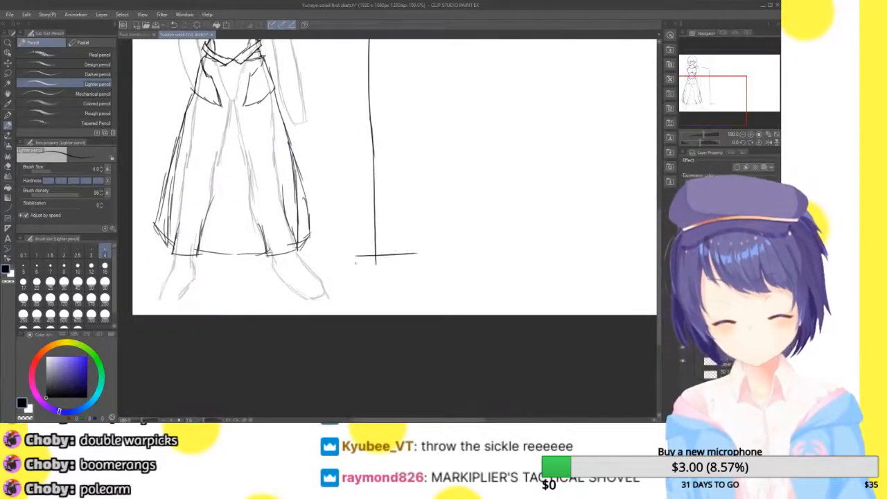
{"action": "mouse_move", "coordinate": [352, 255]}
{"action": "left_mouse_down"}
{"action": "mouse_move", "coordinate": [358, 282]}
{"action": "mouse_move", "coordinate": [399, 248]}
{"action": "left_mouse_up"}
Undo the trial shovel blade, the vertical shaft and the guide line from the shoulder
{"action": "left_click_drag", "start_coordinate": [731, 85], "coordinate": [709, 95]}
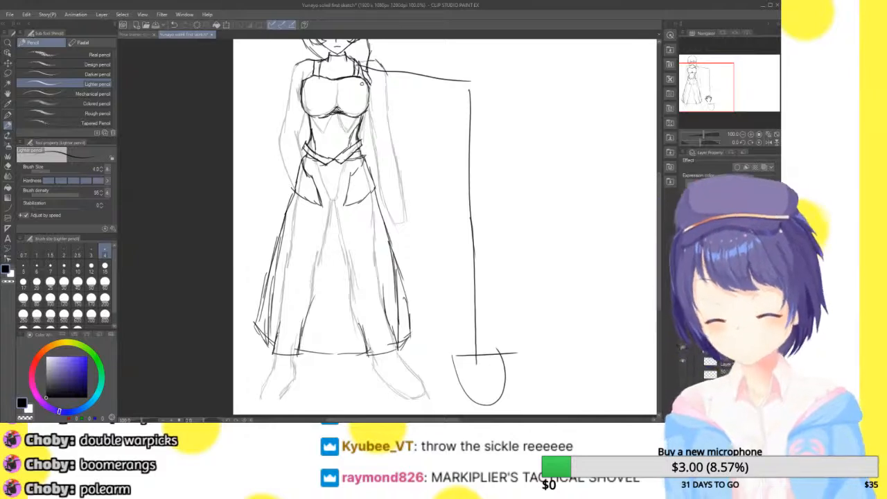
{"action": "key", "text": "ctrl+z"}
{"action": "key", "text": "ctrl+z"}
{"action": "key", "text": "ctrl+z"}
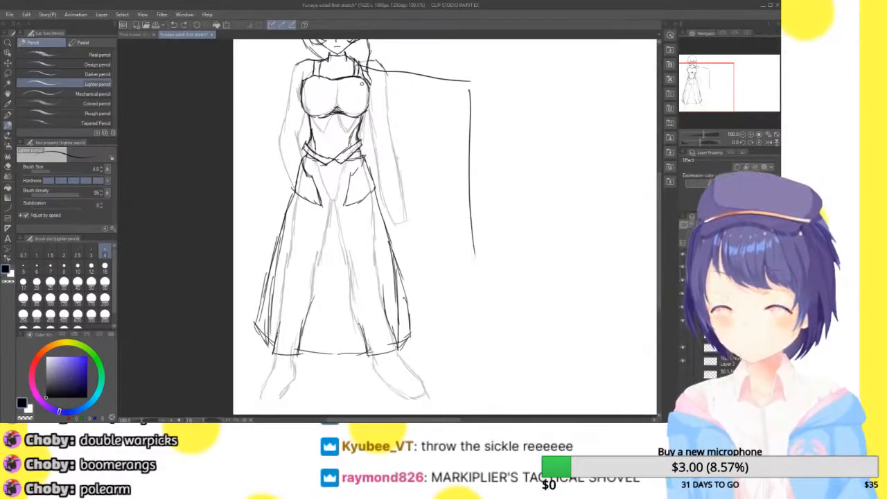
{"action": "key", "text": "ctrl+z"}
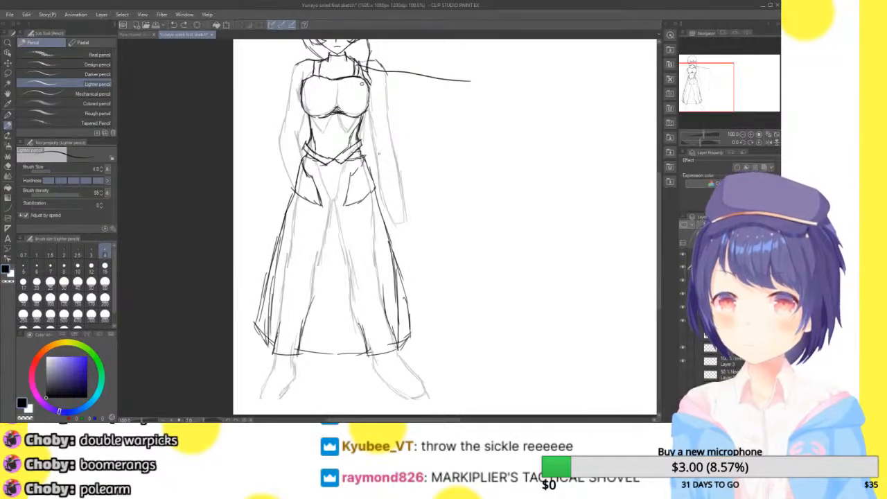
{"action": "key", "text": "ctrl+z"}
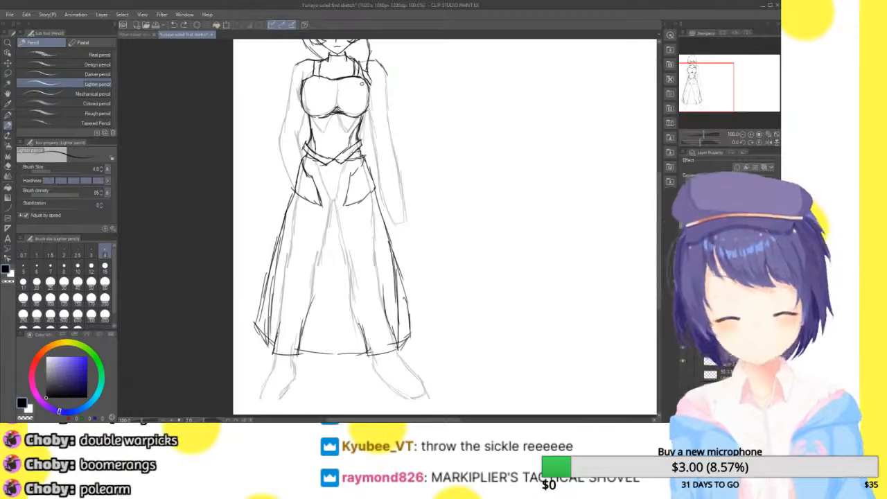
Draw a flat-topped, round-bottomed shovel blade on the ground beside the foot on the viewer's right
{"action": "left_click", "coordinate": [750, 135]}
{"action": "left_click_drag", "start_coordinate": [709, 90], "coordinate": [690, 94]}
{"action": "mouse_move", "coordinate": [379, 297]}
{"action": "left_mouse_down"}
{"action": "mouse_move", "coordinate": [378, 349]}
{"action": "mouse_move", "coordinate": [429, 311]}
{"action": "mouse_move", "coordinate": [431, 298]}
{"action": "mouse_move", "coordinate": [377, 294]}
{"action": "left_mouse_up"}
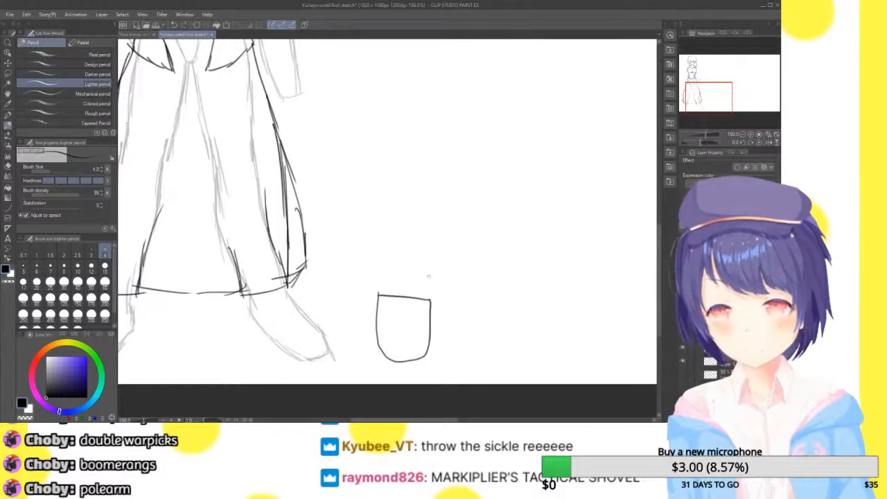
Draw the shovel's shaft rising from the blade to just above waist height with a closed top, redoing its lines to correct length and width
{"action": "left_click", "coordinate": [743, 134]}
{"action": "left_click_drag", "start_coordinate": [715, 96], "coordinate": [716, 81]}
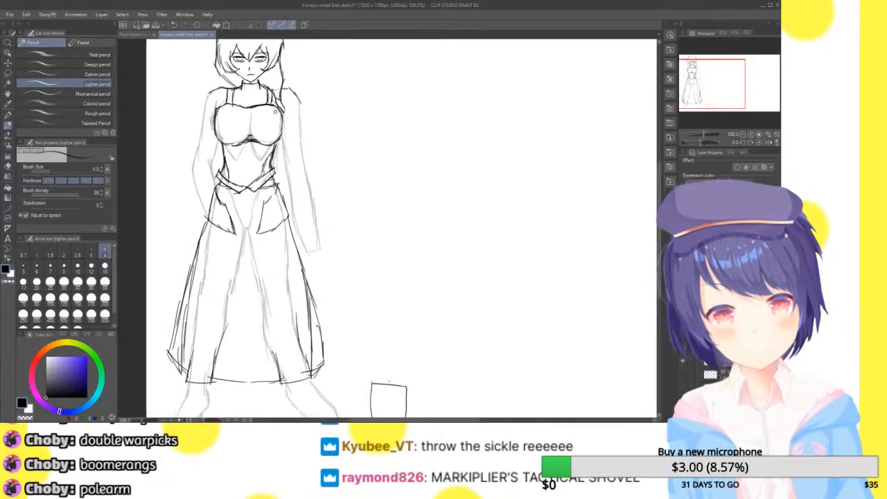
{"action": "mouse_move", "coordinate": [386, 382]}
{"action": "left_mouse_down"}
{"action": "mouse_move", "coordinate": [378, 170]}
{"action": "mouse_move", "coordinate": [381, 129]}
{"action": "mouse_move", "coordinate": [398, 131]}
{"action": "left_mouse_up"}
{"action": "key", "text": "ctrl+z"}
{"action": "key", "text": "ctrl+z"}
{"action": "left_click_drag", "start_coordinate": [384, 382], "coordinate": [381, 201]}
{"action": "key", "text": "ctrl+z"}
{"action": "mouse_move", "coordinate": [384, 385]}
{"action": "left_mouse_down"}
{"action": "mouse_move", "coordinate": [380, 199]}
{"action": "mouse_move", "coordinate": [408, 198]}
{"action": "mouse_move", "coordinate": [401, 384]}
{"action": "left_mouse_up"}
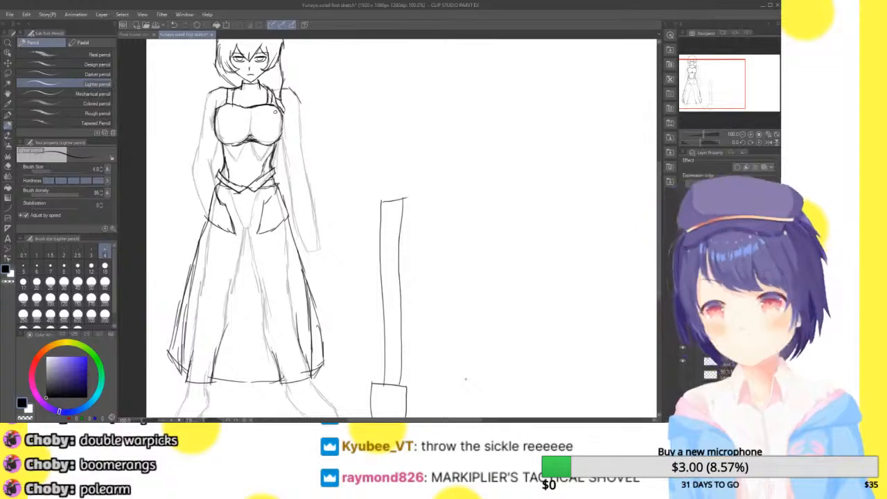
{"action": "key", "text": "ctrl+z"}
{"action": "key", "text": "ctrl+z"}
{"action": "mouse_move", "coordinate": [380, 386]}
{"action": "left_mouse_down"}
{"action": "mouse_move", "coordinate": [379, 176]}
{"action": "mouse_move", "coordinate": [402, 177]}
{"action": "mouse_move", "coordinate": [393, 383]}
{"action": "left_mouse_up"}
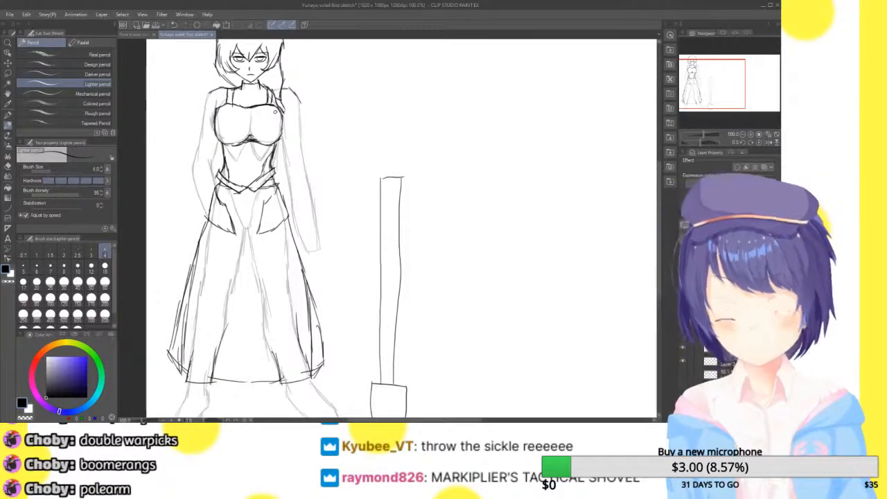
Erase the hanging arm and hand on the viewer's right from the body sketch
{"action": "left_click", "coordinate": [754, 134]}
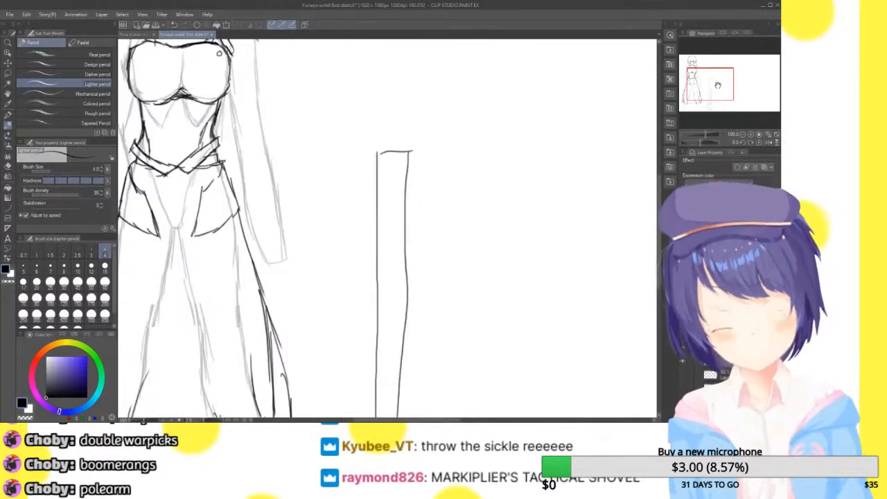
{"action": "left_click", "coordinate": [751, 133]}
{"action": "mouse_move", "coordinate": [704, 74]}
{"action": "left_mouse_down"}
{"action": "mouse_move", "coordinate": [723, 76]}
{"action": "mouse_move", "coordinate": [716, 86]}
{"action": "mouse_move", "coordinate": [697, 64]}
{"action": "left_mouse_up"}
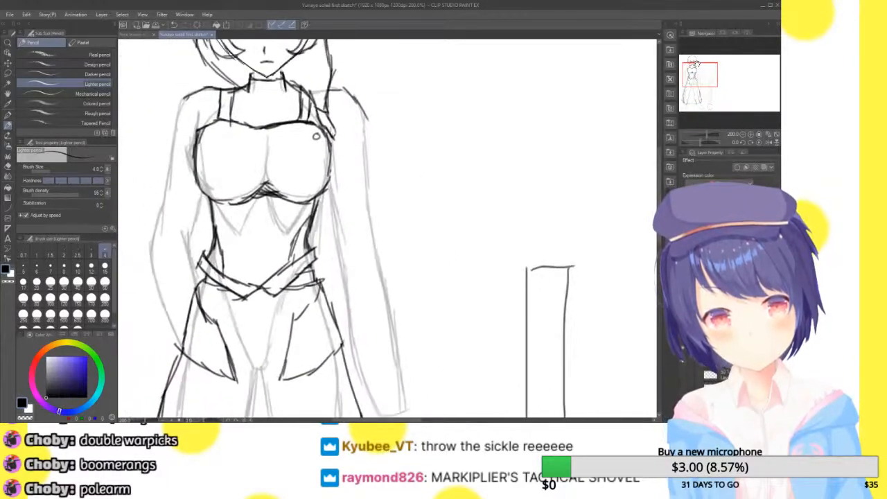
{"action": "left_click_drag", "start_coordinate": [358, 123], "coordinate": [391, 327]}
{"action": "left_click_drag", "start_coordinate": [704, 72], "coordinate": [702, 80]}
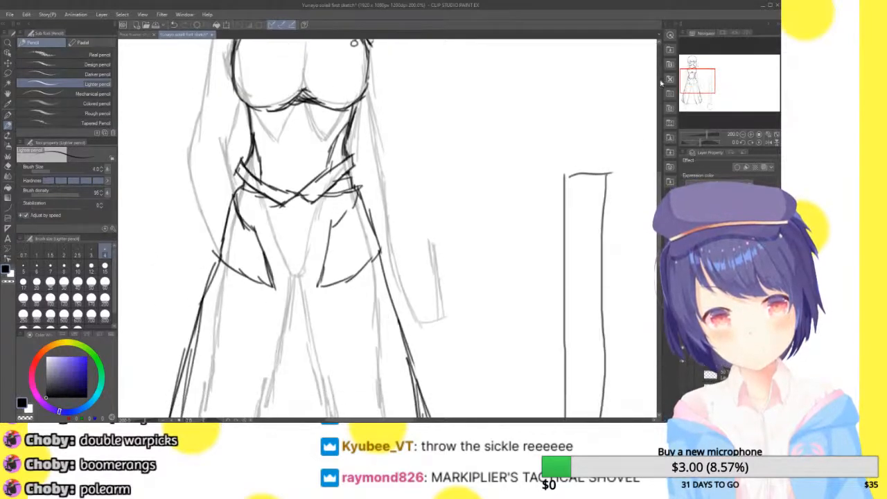
{"action": "mouse_move", "coordinate": [381, 128]}
{"action": "left_mouse_down"}
{"action": "mouse_move", "coordinate": [400, 277]}
{"action": "mouse_move", "coordinate": [387, 227]}
{"action": "mouse_move", "coordinate": [429, 239]}
{"action": "mouse_move", "coordinate": [425, 303]}
{"action": "left_mouse_up"}
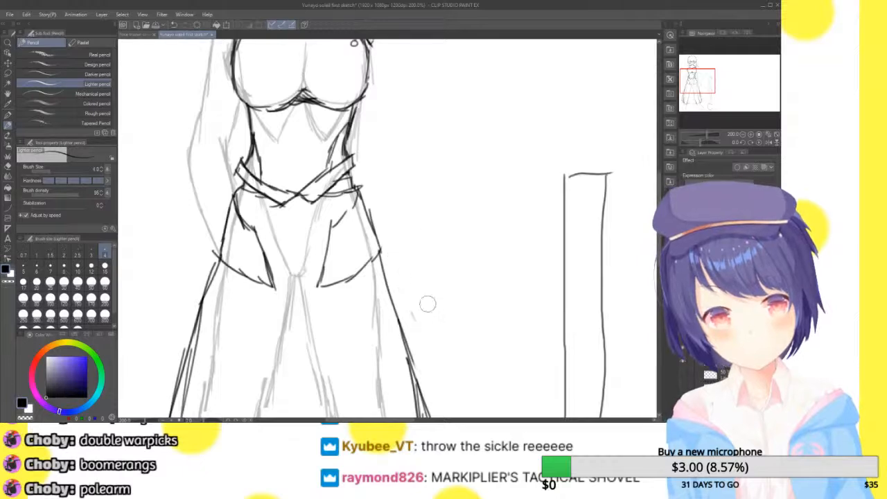
Sketch a rough hand shape resting over the top end of the shovel's shaft
{"action": "left_click_drag", "start_coordinate": [710, 75], "coordinate": [714, 66]}
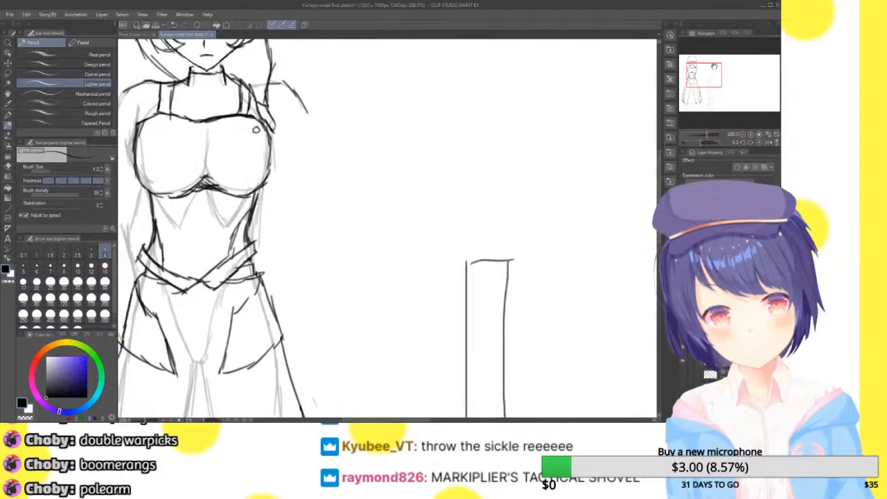
{"action": "left_click", "coordinate": [7, 127]}
{"action": "mouse_move", "coordinate": [459, 251]}
{"action": "left_mouse_down"}
{"action": "mouse_move", "coordinate": [482, 283]}
{"action": "mouse_move", "coordinate": [510, 279]}
{"action": "left_mouse_up"}
{"action": "left_click_drag", "start_coordinate": [509, 261], "coordinate": [507, 284]}
{"action": "mouse_move", "coordinate": [501, 251]}
{"action": "left_mouse_down"}
{"action": "mouse_move", "coordinate": [484, 232]}
{"action": "mouse_move", "coordinate": [457, 255]}
{"action": "left_mouse_up"}
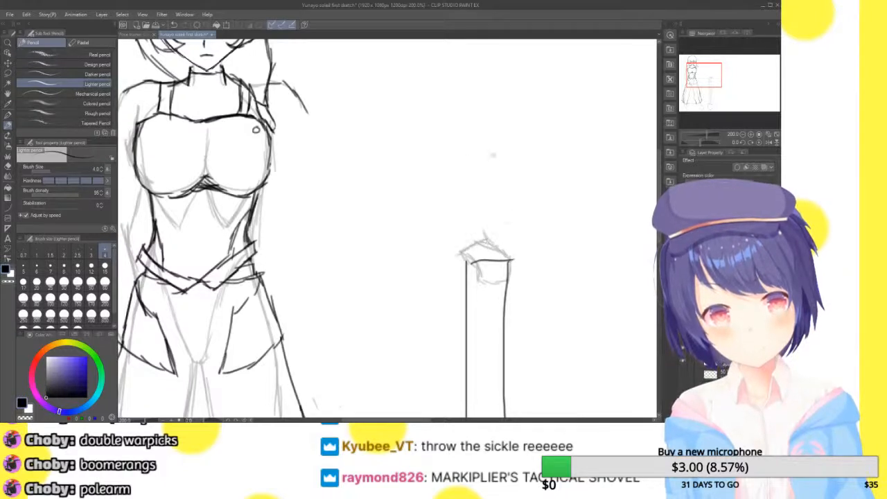
Sketch the outstretched arm on the viewer's right, with upper and lower edges running from the shoulder to the hand on the shovel
{"action": "left_click_drag", "start_coordinate": [293, 97], "coordinate": [351, 150]}
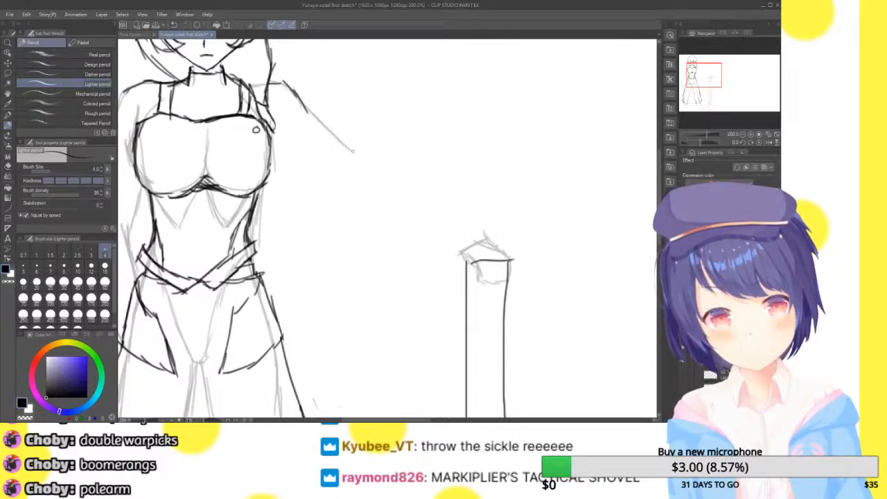
{"action": "mouse_move", "coordinate": [319, 119]}
{"action": "left_mouse_down"}
{"action": "mouse_move", "coordinate": [378, 174]}
{"action": "mouse_move", "coordinate": [437, 193]}
{"action": "mouse_move", "coordinate": [487, 234]}
{"action": "left_mouse_up"}
{"action": "mouse_move", "coordinate": [284, 159]}
{"action": "left_mouse_down"}
{"action": "mouse_move", "coordinate": [308, 173]}
{"action": "mouse_move", "coordinate": [314, 164]}
{"action": "mouse_move", "coordinate": [335, 197]}
{"action": "mouse_move", "coordinate": [325, 189]}
{"action": "mouse_move", "coordinate": [401, 229]}
{"action": "mouse_move", "coordinate": [388, 219]}
{"action": "mouse_move", "coordinate": [423, 257]}
{"action": "mouse_move", "coordinate": [460, 265]}
{"action": "left_mouse_up"}
{"action": "left_click_drag", "start_coordinate": [412, 245], "coordinate": [462, 261]}
{"action": "mouse_move", "coordinate": [341, 190]}
{"action": "left_mouse_down"}
{"action": "mouse_move", "coordinate": [434, 245]}
{"action": "mouse_move", "coordinate": [374, 218]}
{"action": "mouse_move", "coordinate": [384, 222]}
{"action": "left_mouse_up"}
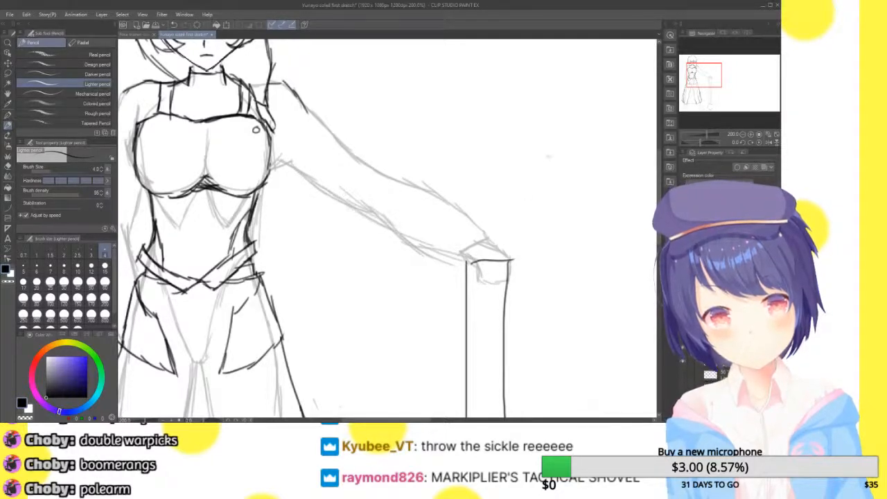
{"action": "left_click", "coordinate": [776, 135]}
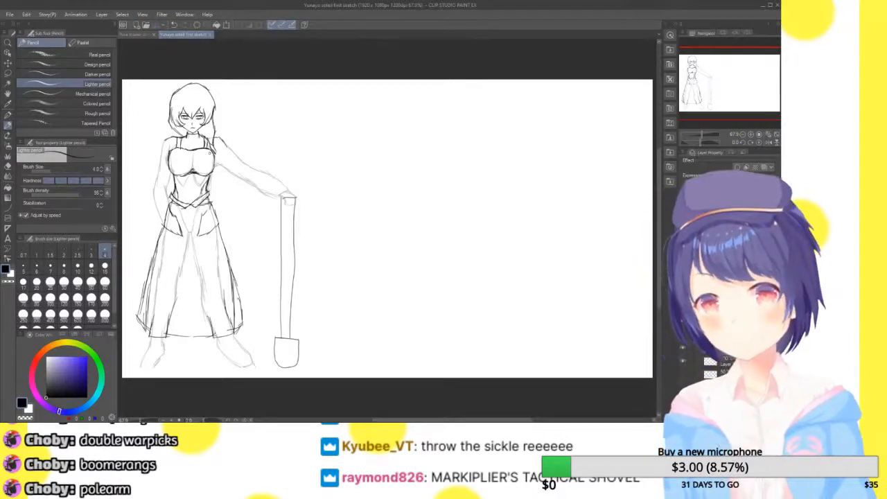
{"action": "left_click", "coordinate": [769, 142]}
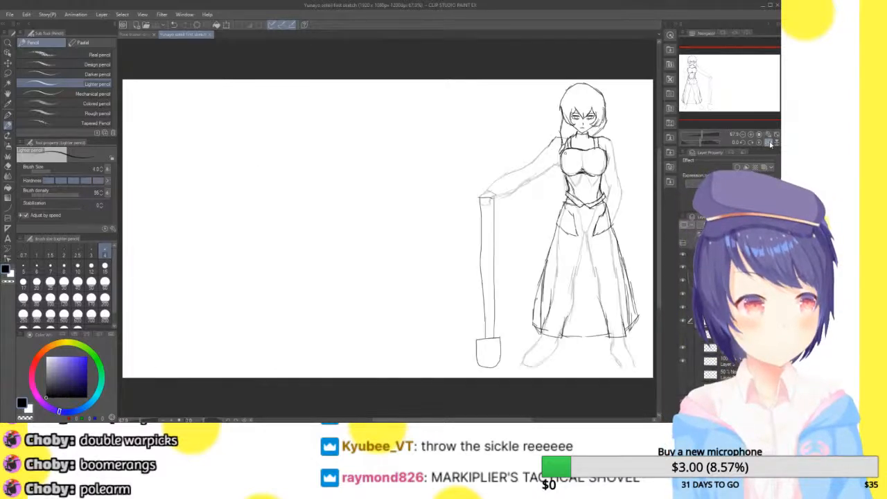
{"action": "left_click", "coordinate": [767, 142]}
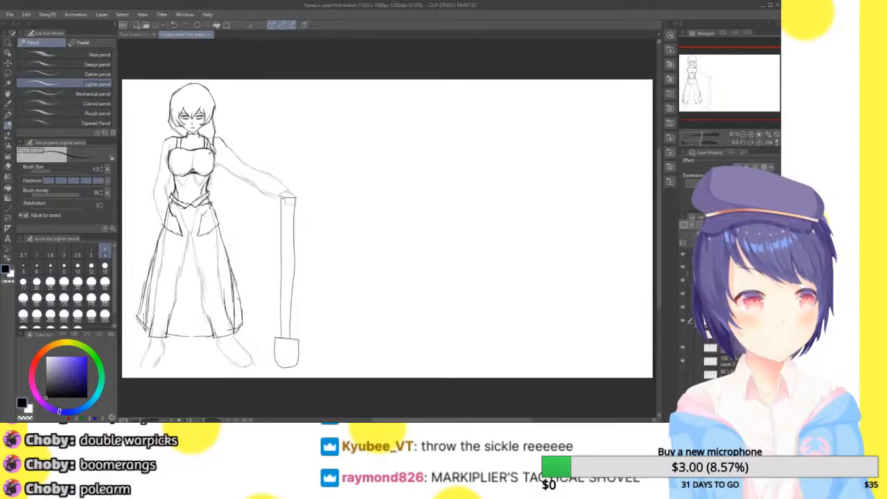
Erase the bent arm on the viewer's left from the body sketch
{"action": "left_click", "coordinate": [751, 135]}
{"action": "left_click", "coordinate": [751, 134]}
{"action": "left_click", "coordinate": [751, 134]}
{"action": "left_click_drag", "start_coordinate": [742, 84], "coordinate": [706, 60]}
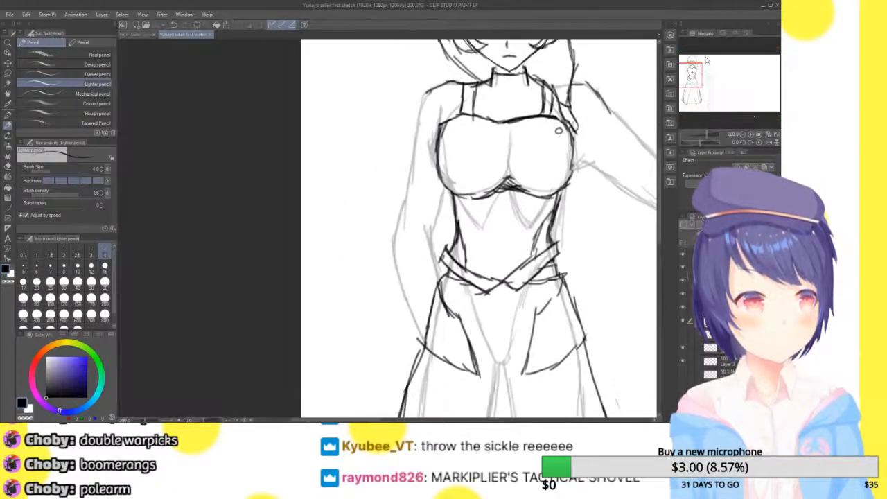
{"action": "mouse_move", "coordinate": [425, 101]}
{"action": "left_mouse_down"}
{"action": "mouse_move", "coordinate": [388, 236]}
{"action": "mouse_move", "coordinate": [395, 220]}
{"action": "mouse_move", "coordinate": [390, 279]}
{"action": "mouse_move", "coordinate": [405, 257]}
{"action": "mouse_move", "coordinate": [412, 319]}
{"action": "mouse_move", "coordinate": [438, 203]}
{"action": "mouse_move", "coordinate": [421, 260]}
{"action": "left_mouse_up"}
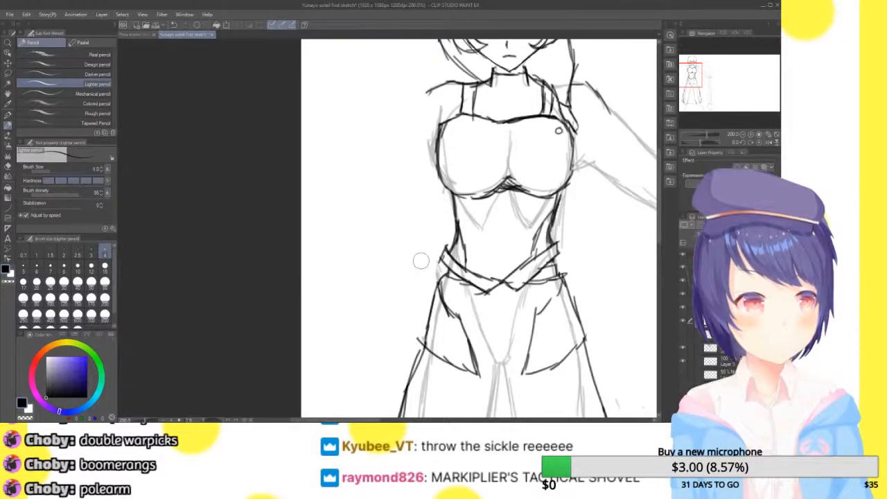
Sketch a straighter hanging arm on the viewer's left, tracing its outer edge from the shoulder down to the wrist
{"action": "left_click_drag", "start_coordinate": [433, 90], "coordinate": [409, 147]}
{"action": "left_click_drag", "start_coordinate": [416, 108], "coordinate": [410, 181]}
{"action": "left_click_drag", "start_coordinate": [415, 140], "coordinate": [418, 206]}
{"action": "left_click_drag", "start_coordinate": [409, 162], "coordinate": [406, 237]}
{"action": "left_click_drag", "start_coordinate": [409, 184], "coordinate": [398, 260]}
{"action": "left_click_drag", "start_coordinate": [408, 212], "coordinate": [397, 312]}
{"action": "left_click_drag", "start_coordinate": [397, 267], "coordinate": [396, 350]}
{"action": "left_click_drag", "start_coordinate": [402, 291], "coordinate": [397, 361]}
Add the inner edge and hand to the hanging arm on the viewer's left and check the whole figure mirrored
{"action": "left_click_drag", "start_coordinate": [447, 190], "coordinate": [438, 258]}
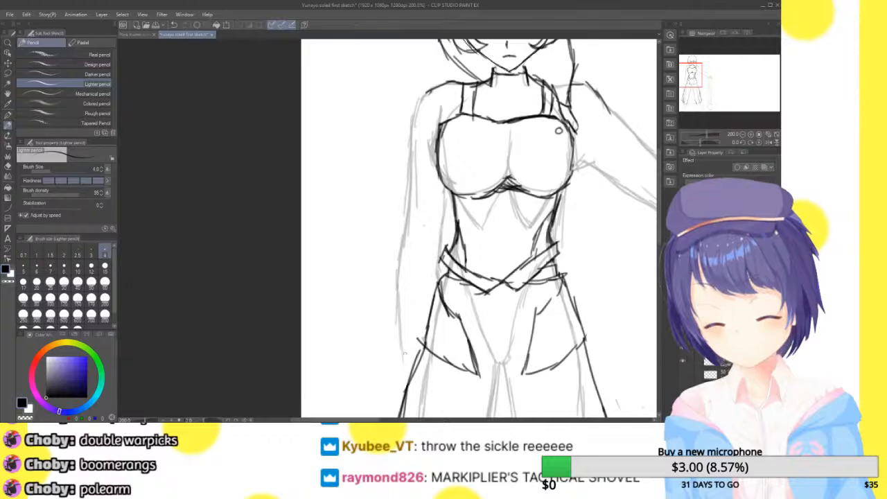
{"action": "left_click_drag", "start_coordinate": [402, 345], "coordinate": [394, 399]}
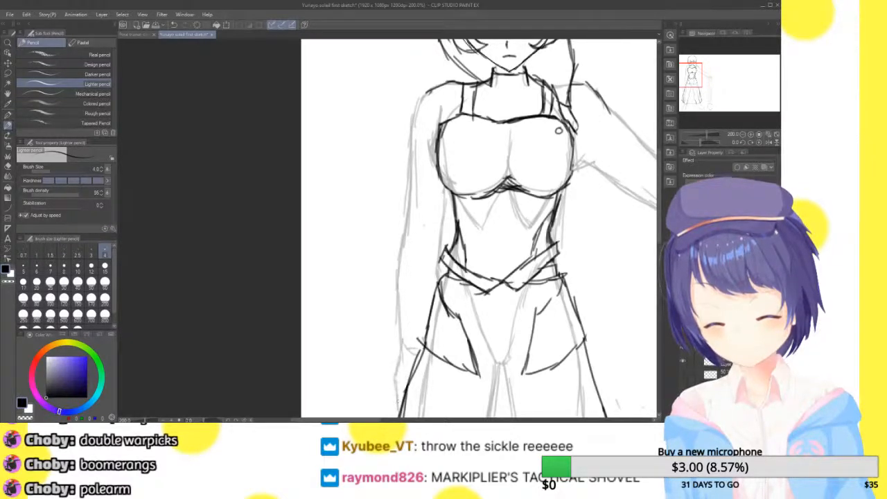
{"action": "left_click", "coordinate": [776, 134]}
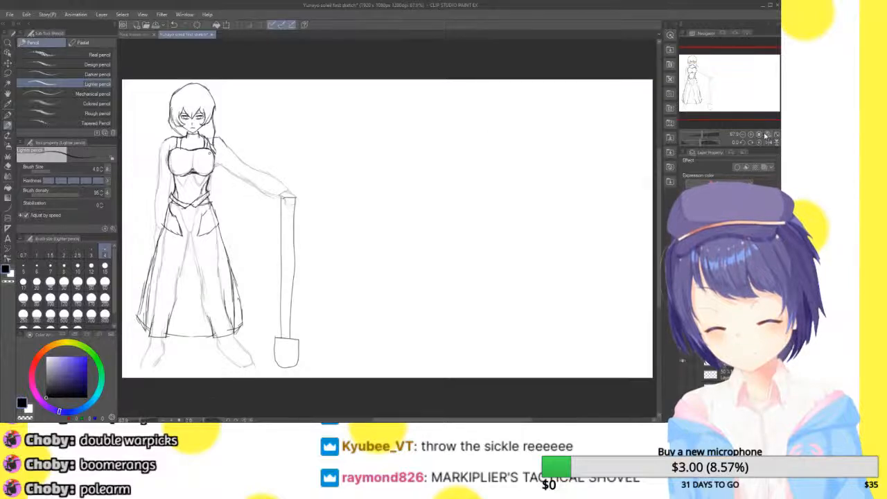
{"action": "left_click", "coordinate": [768, 142]}
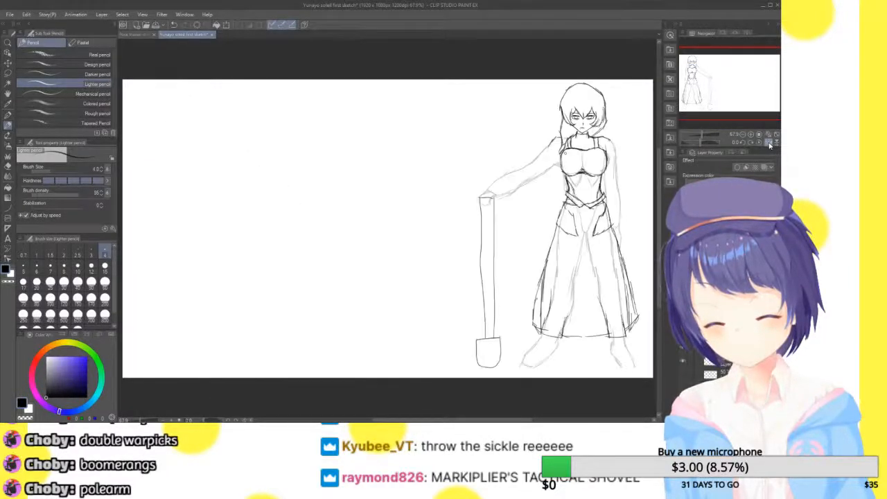
{"action": "left_click", "coordinate": [769, 142]}
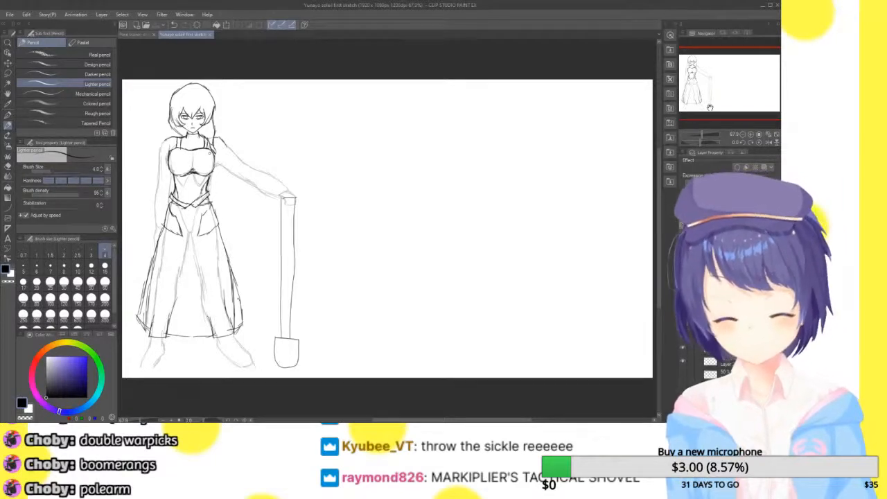
Place the red-haired character portrait beside the figure's head for comparison, and remove it from the drawing
{"action": "left_click_drag", "start_coordinate": [744, 71], "coordinate": [731, 74]}
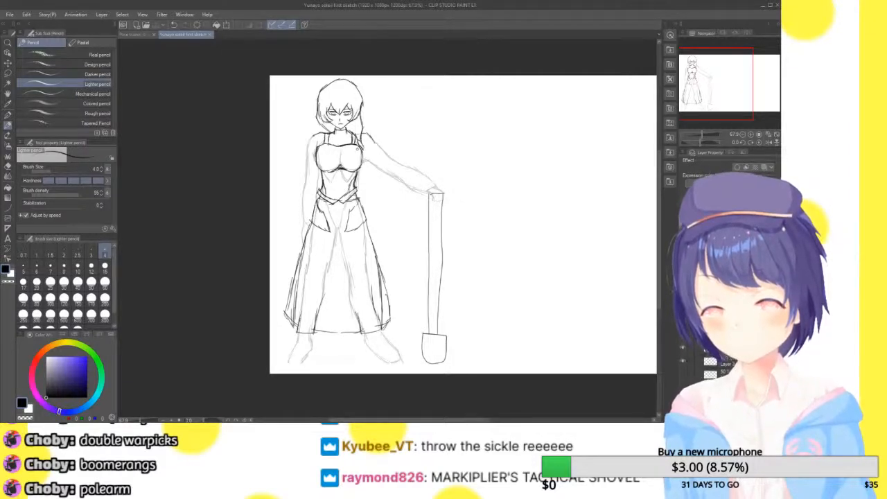
{"action": "key", "text": "ctrl+v"}
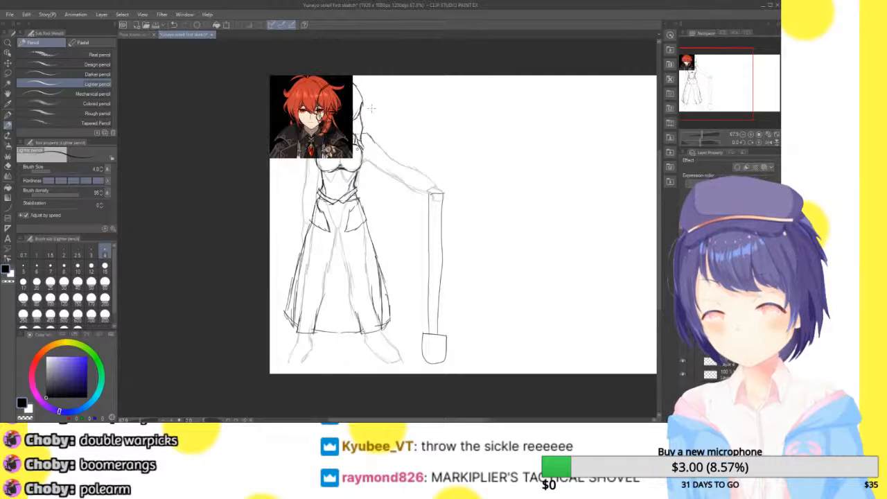
{"action": "key", "text": "ctrl+t"}
{"action": "left_click_drag", "start_coordinate": [347, 122], "coordinate": [439, 125]}
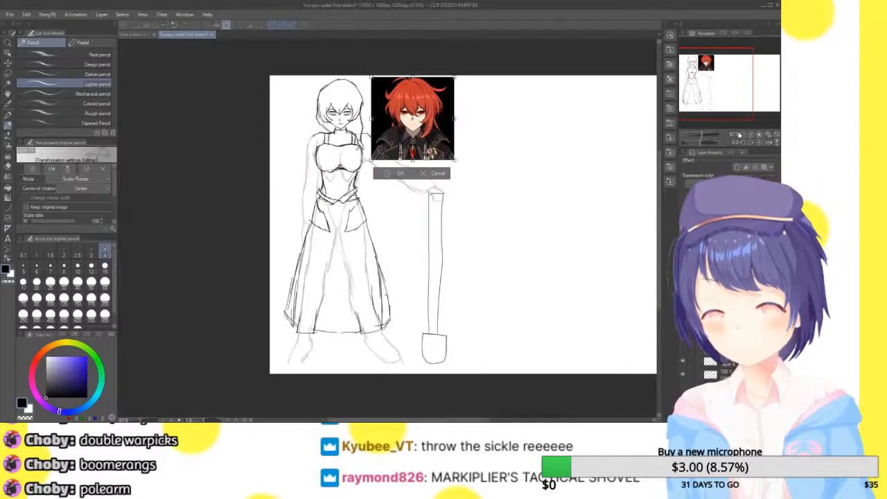
{"action": "left_click", "coordinate": [751, 135]}
{"action": "left_click", "coordinate": [750, 135]}
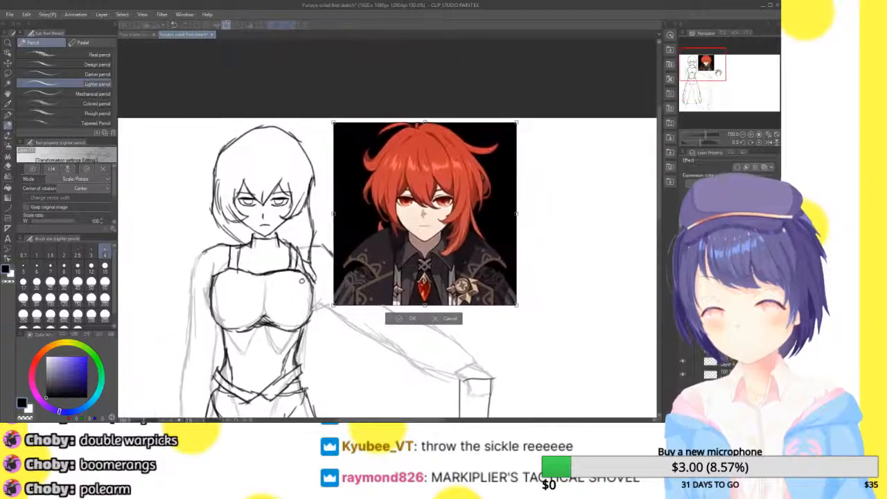
{"action": "left_click", "coordinate": [750, 135]}
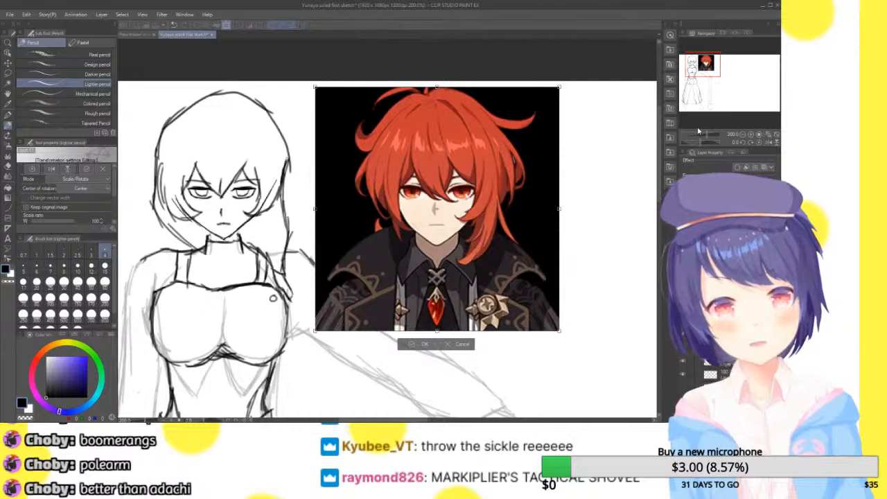
{"action": "left_click", "coordinate": [461, 344]}
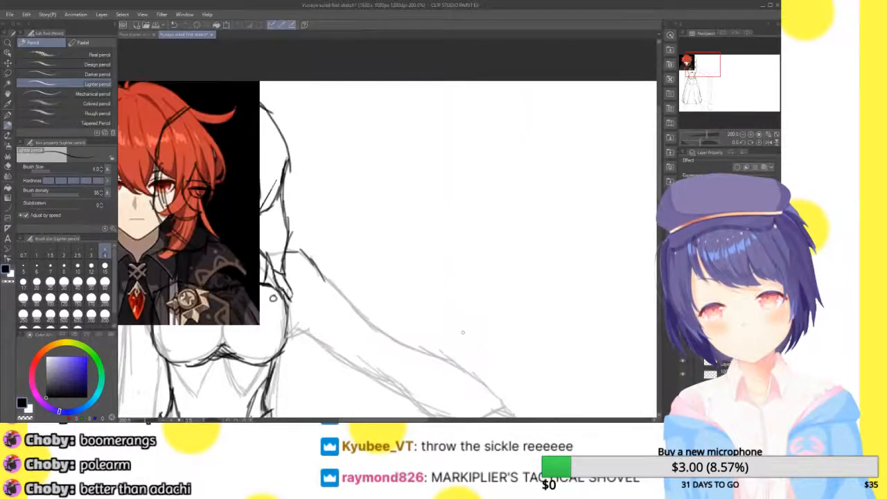
{"action": "key", "text": "ctrl+z"}
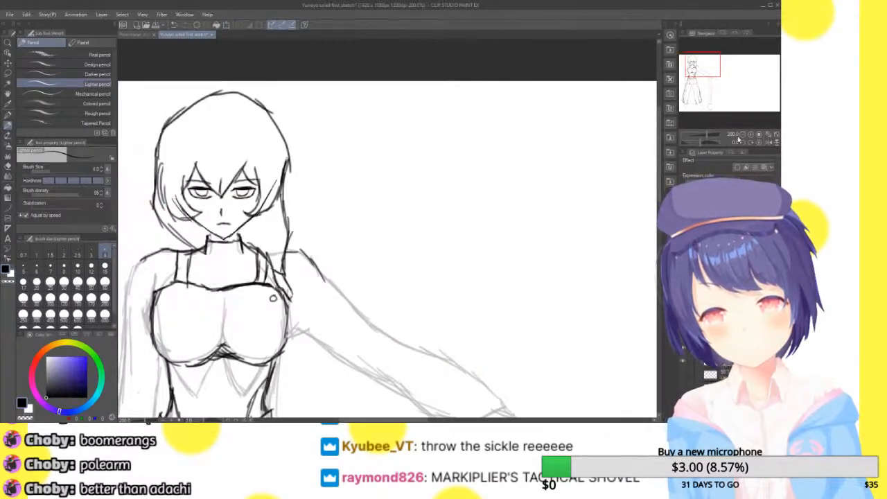
{"action": "mouse_move", "coordinate": [709, 69]}
{"action": "left_mouse_down"}
{"action": "mouse_move", "coordinate": [700, 83]}
{"action": "mouse_move", "coordinate": [699, 70]}
{"action": "left_mouse_up"}
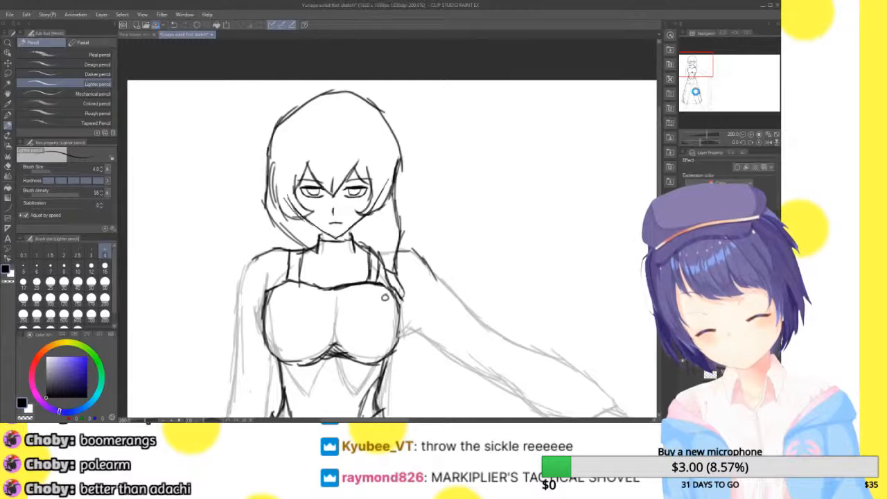
{"action": "mouse_move", "coordinate": [703, 70]}
{"action": "left_mouse_down"}
{"action": "mouse_move", "coordinate": [704, 101]}
{"action": "mouse_move", "coordinate": [707, 72]}
{"action": "left_mouse_up"}
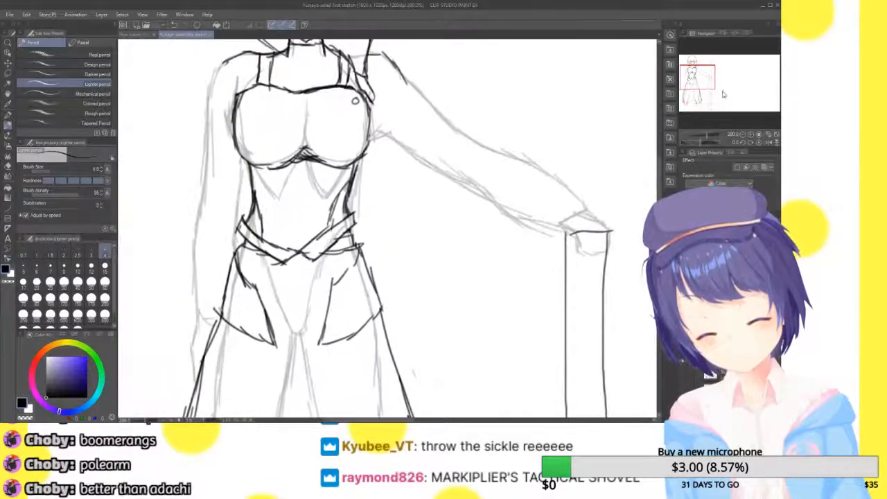
{"action": "left_click", "coordinate": [761, 140]}
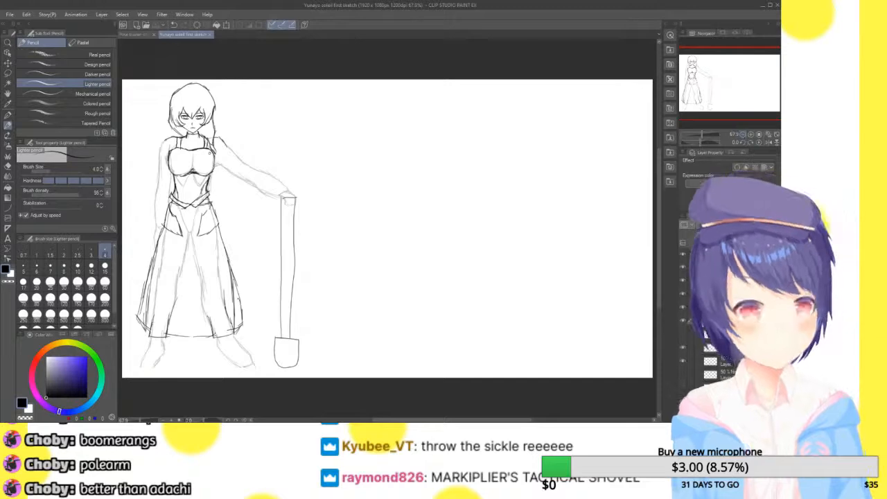
Draw a violet height bracket on a new layer with straight lines at the head top, at the feet and vertically beside the figure
{"action": "key", "text": "ctrl+shift+n"}
{"action": "mouse_move", "coordinate": [752, 128]}
{"action": "left_mouse_down"}
{"action": "mouse_move", "coordinate": [753, 101]}
{"action": "mouse_move", "coordinate": [740, 110]}
{"action": "mouse_move", "coordinate": [728, 79]}
{"action": "left_mouse_up"}
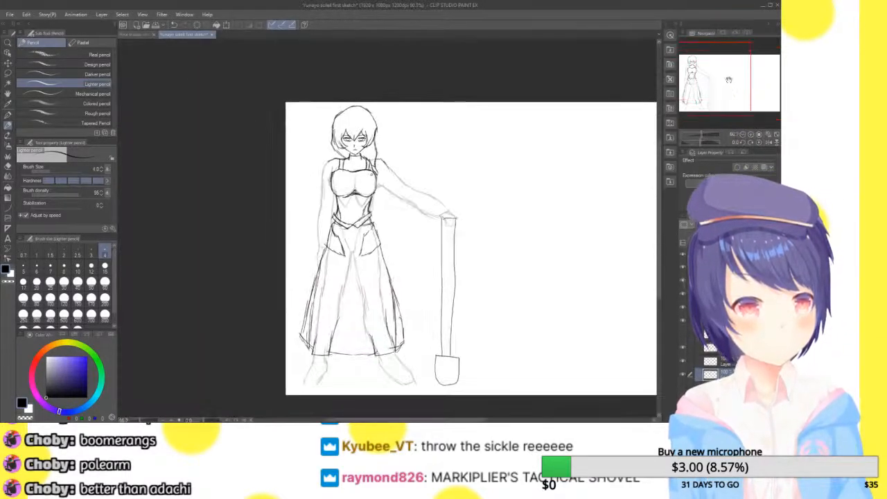
{"action": "left_click", "coordinate": [8, 207]}
{"action": "left_click", "coordinate": [84, 55]}
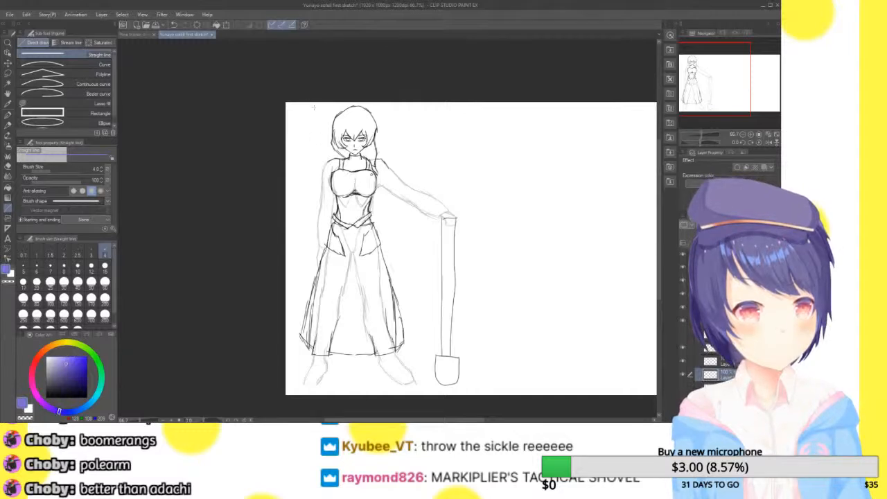
{"action": "left_click", "coordinate": [751, 135]}
{"action": "left_click_drag", "start_coordinate": [722, 74], "coordinate": [717, 68]}
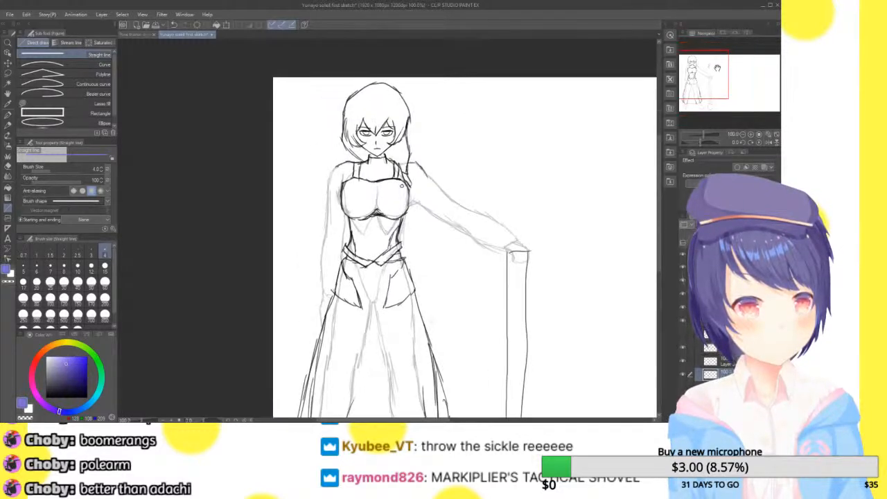
{"action": "left_click_drag", "start_coordinate": [298, 87], "coordinate": [310, 88]}
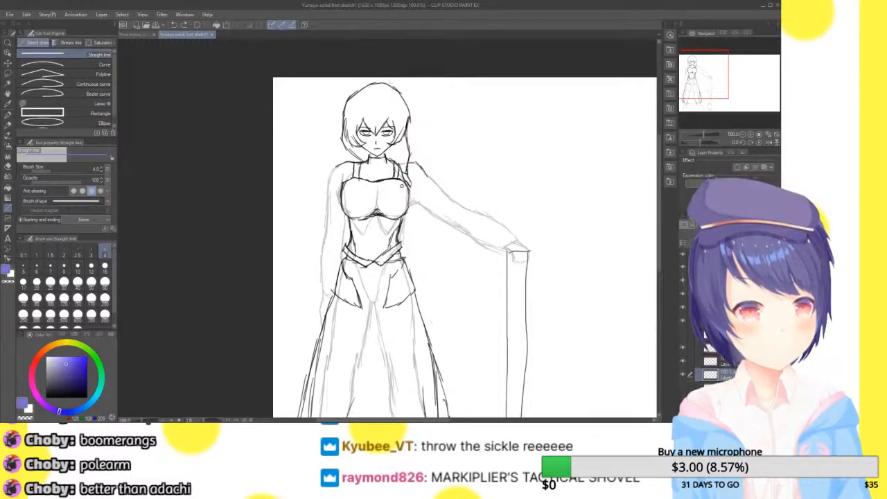
{"action": "left_click_drag", "start_coordinate": [377, 82], "coordinate": [285, 96]}
{"action": "left_click_drag", "start_coordinate": [709, 63], "coordinate": [714, 87]}
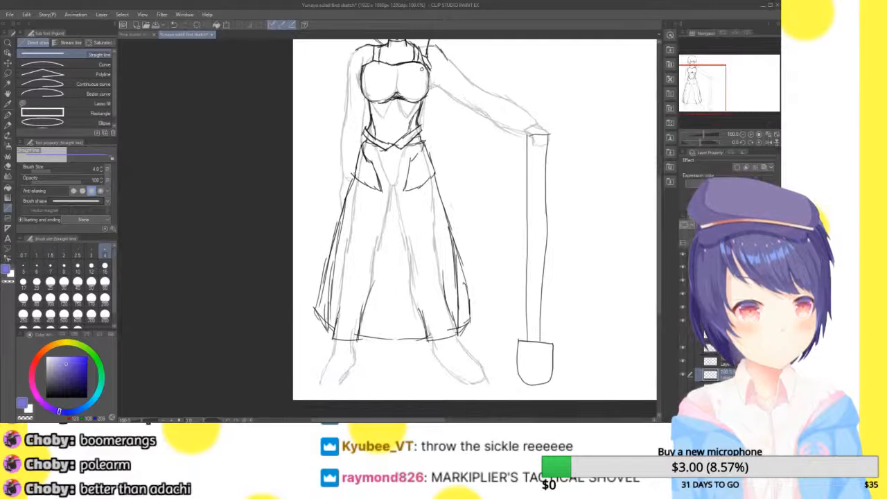
{"action": "left_click_drag", "start_coordinate": [340, 383], "coordinate": [308, 109]}
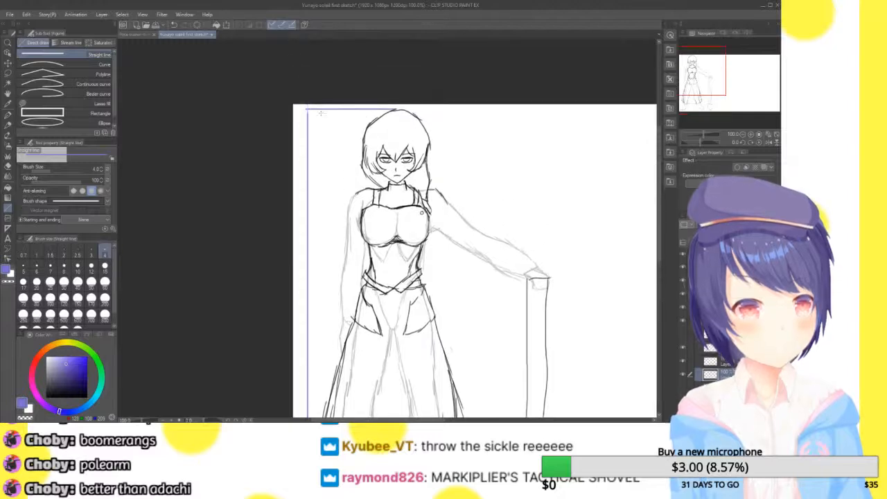
Handwrite the height label 6'3" in violet pencil beside the upper part of the height bracket
{"action": "left_click_drag", "start_coordinate": [715, 74], "coordinate": [684, 60]}
{"action": "left_click", "coordinate": [751, 134]}
{"action": "left_click", "coordinate": [751, 135]}
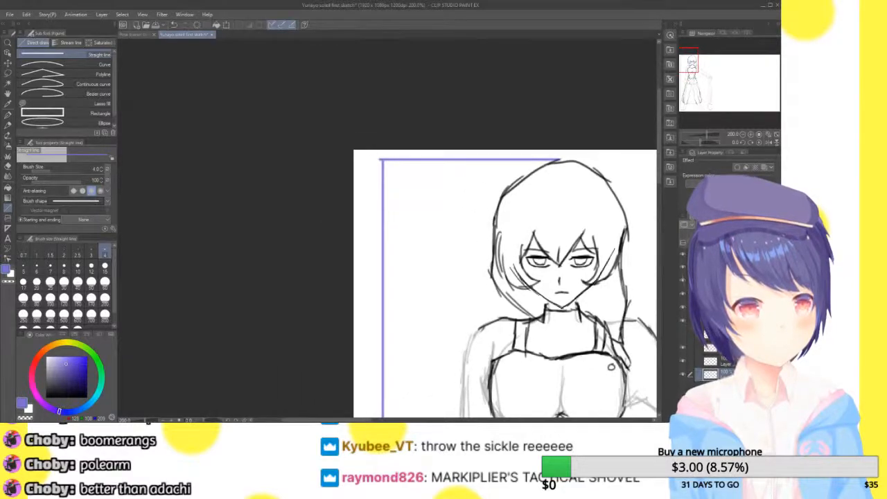
{"action": "left_click", "coordinate": [8, 127]}
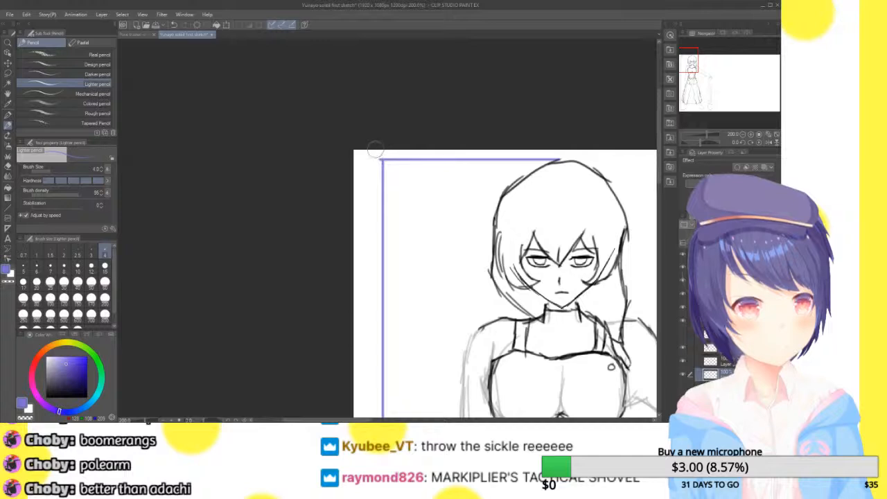
{"action": "mouse_move", "coordinate": [404, 204]}
{"action": "left_mouse_down"}
{"action": "mouse_move", "coordinate": [398, 226]}
{"action": "mouse_move", "coordinate": [406, 212]}
{"action": "mouse_move", "coordinate": [420, 218]}
{"action": "mouse_move", "coordinate": [425, 202]}
{"action": "left_mouse_up"}
{"action": "left_click_drag", "start_coordinate": [434, 197], "coordinate": [432, 201]}
{"action": "left_click", "coordinate": [763, 142]}
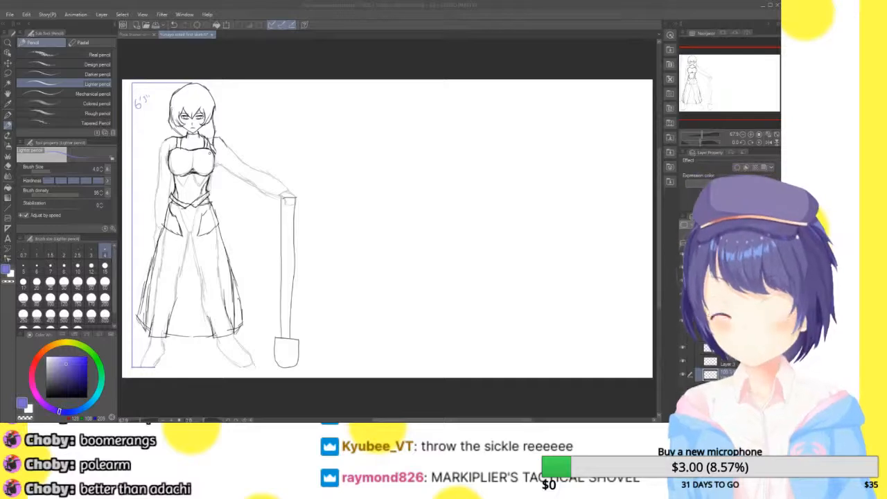
Change the pencil colour to black for the sleeves, discarding a violet test line across the wrist at the shovel
{"action": "left_click", "coordinate": [752, 135]}
{"action": "mouse_move", "coordinate": [737, 78]}
{"action": "left_mouse_down"}
{"action": "mouse_move", "coordinate": [704, 81]}
{"action": "mouse_move", "coordinate": [702, 72]}
{"action": "mouse_move", "coordinate": [701, 92]}
{"action": "mouse_move", "coordinate": [696, 72]}
{"action": "mouse_move", "coordinate": [707, 97]}
{"action": "mouse_move", "coordinate": [702, 76]}
{"action": "left_mouse_up"}
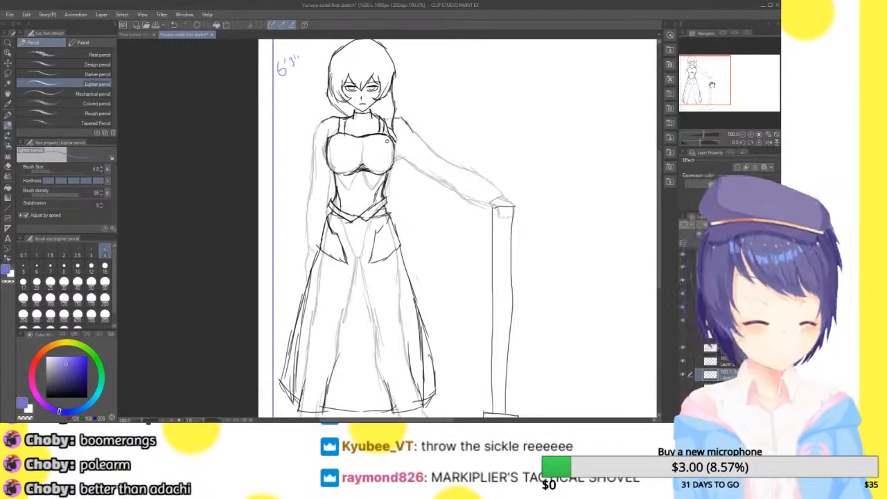
{"action": "key", "text": "ctrl+z"}
{"action": "key", "text": "ctrl+y"}
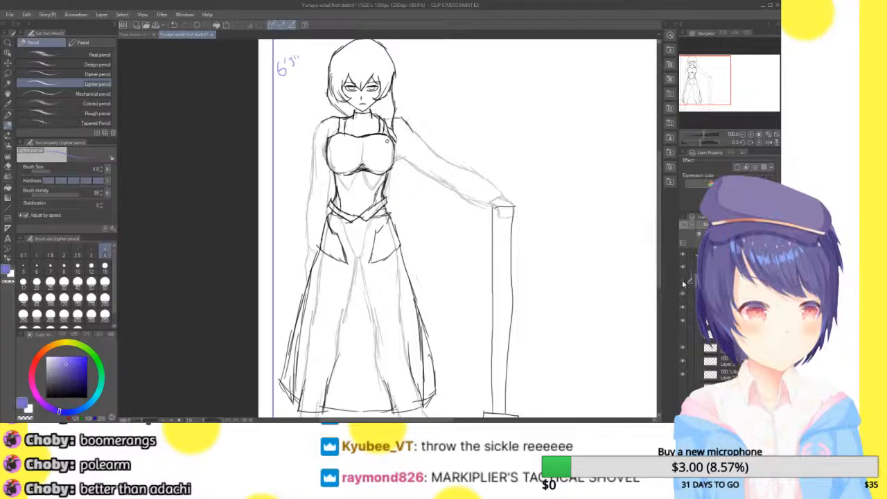
{"action": "left_click", "coordinate": [750, 135]}
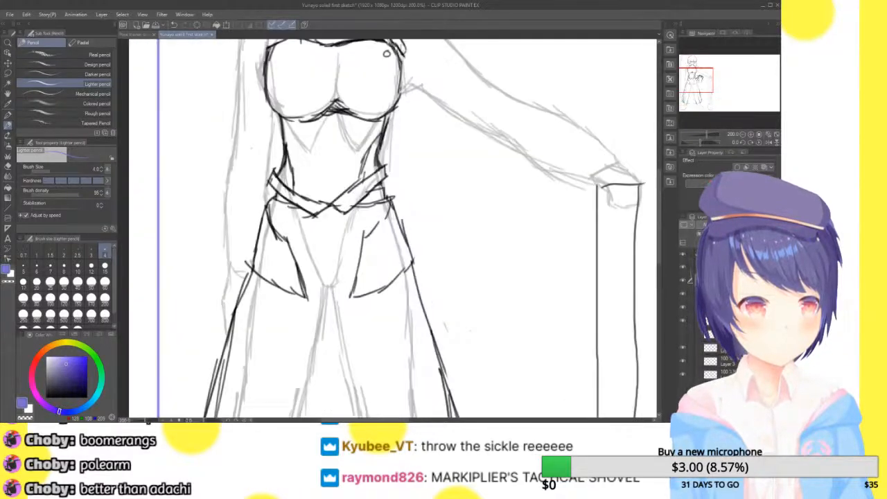
{"action": "left_click_drag", "start_coordinate": [700, 78], "coordinate": [709, 74]}
{"action": "left_click_drag", "start_coordinate": [424, 248], "coordinate": [387, 279]}
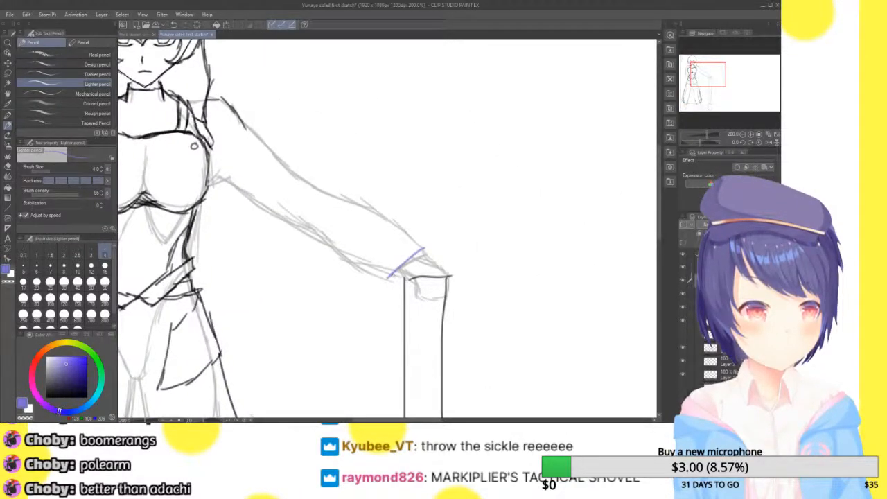
{"action": "key", "text": "ctrl+z"}
{"action": "left_click_drag", "start_coordinate": [65, 378], "coordinate": [46, 397]}
Try a straight-edged black sleeve on the arm resting on the shovel, and undo its outline
{"action": "mouse_move", "coordinate": [422, 248]}
{"action": "left_mouse_down"}
{"action": "mouse_move", "coordinate": [390, 280]}
{"action": "mouse_move", "coordinate": [218, 179]}
{"action": "mouse_move", "coordinate": [202, 195]}
{"action": "left_mouse_up"}
{"action": "left_click_drag", "start_coordinate": [239, 116], "coordinate": [424, 244]}
{"action": "mouse_move", "coordinate": [718, 75]}
{"action": "left_mouse_down"}
{"action": "mouse_move", "coordinate": [709, 81]}
{"action": "mouse_move", "coordinate": [710, 73]}
{"action": "left_mouse_up"}
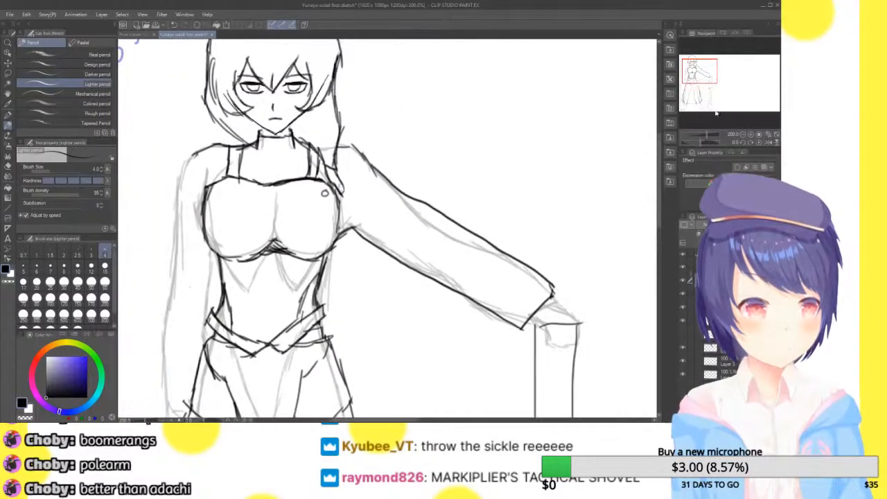
{"action": "key", "text": "ctrl+z"}
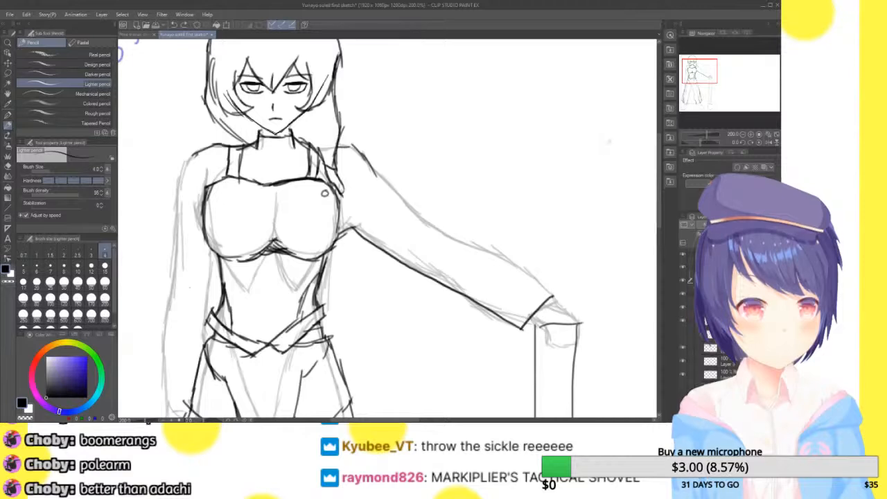
{"action": "key", "text": "ctrl+z"}
{"action": "key", "text": "ctrl+z"}
Try a baggy sleeve with a deeply sagging lower edge on the shovel arm, and undo its edges
{"action": "mouse_move", "coordinate": [552, 297]}
{"action": "left_mouse_down"}
{"action": "mouse_move", "coordinate": [511, 324]}
{"action": "mouse_move", "coordinate": [428, 311]}
{"action": "mouse_move", "coordinate": [378, 260]}
{"action": "mouse_move", "coordinate": [341, 240]}
{"action": "left_mouse_up"}
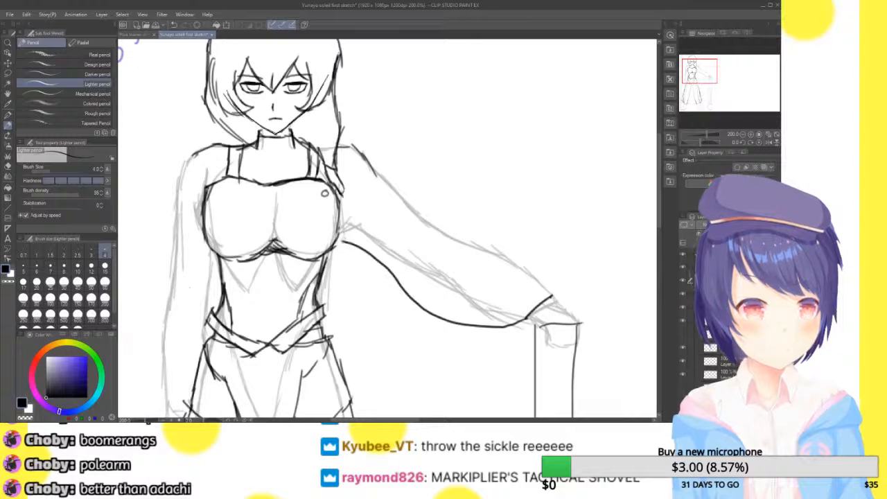
{"action": "mouse_move", "coordinate": [367, 158]}
{"action": "left_mouse_down"}
{"action": "mouse_move", "coordinate": [503, 240]}
{"action": "mouse_move", "coordinate": [553, 294]}
{"action": "left_mouse_up"}
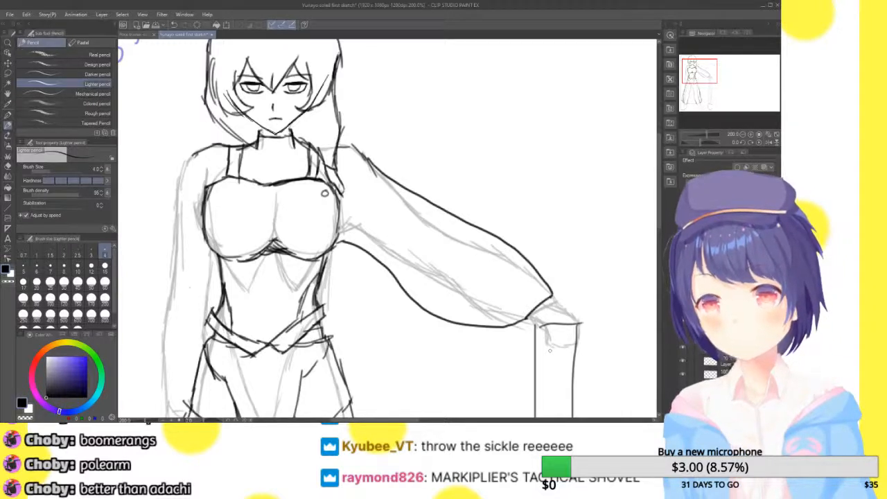
{"action": "key", "text": "ctrl+z"}
{"action": "key", "text": "ctrl+z"}
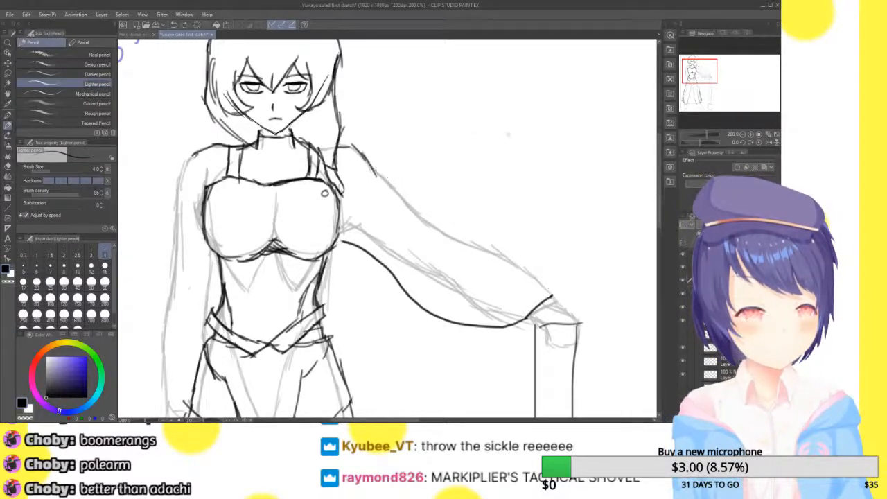
{"action": "key", "text": "ctrl+z"}
Draw a slightly puffed sleeve with a banded cuff on the shovel arm, running from the shoulder to the wrist
{"action": "mouse_move", "coordinate": [555, 298]}
{"action": "left_mouse_down"}
{"action": "mouse_move", "coordinate": [528, 318]}
{"action": "mouse_move", "coordinate": [548, 295]}
{"action": "mouse_move", "coordinate": [521, 309]}
{"action": "mouse_move", "coordinate": [538, 320]}
{"action": "mouse_move", "coordinate": [555, 300]}
{"action": "mouse_move", "coordinate": [532, 255]}
{"action": "mouse_move", "coordinate": [368, 167]}
{"action": "left_mouse_up"}
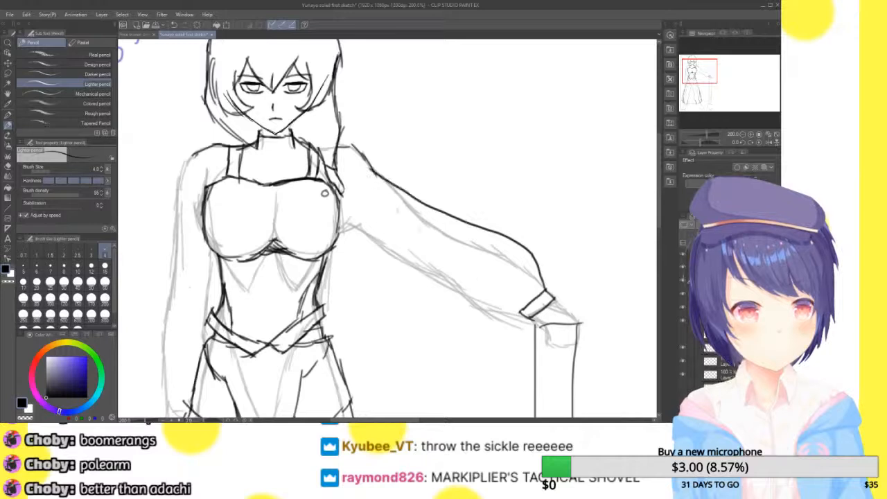
{"action": "mouse_move", "coordinate": [523, 313]}
{"action": "left_mouse_down"}
{"action": "mouse_move", "coordinate": [445, 301]}
{"action": "mouse_move", "coordinate": [396, 272]}
{"action": "mouse_move", "coordinate": [513, 312]}
{"action": "mouse_move", "coordinate": [433, 290]}
{"action": "mouse_move", "coordinate": [334, 232]}
{"action": "left_mouse_up"}
{"action": "key", "text": "ctrl+z"}
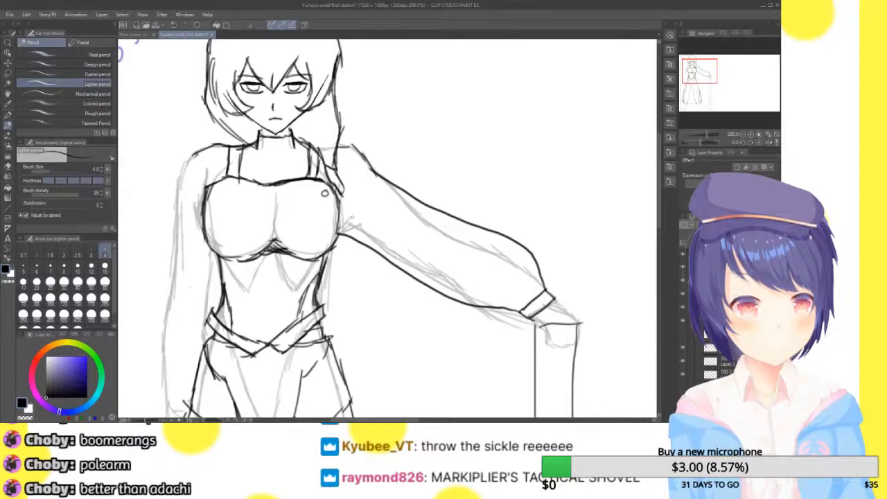
Draw a matching puffed sleeve with a banded cuff on the hanging arm, and add a line along the adjacent waist
{"action": "left_click_drag", "start_coordinate": [709, 69], "coordinate": [705, 77]}
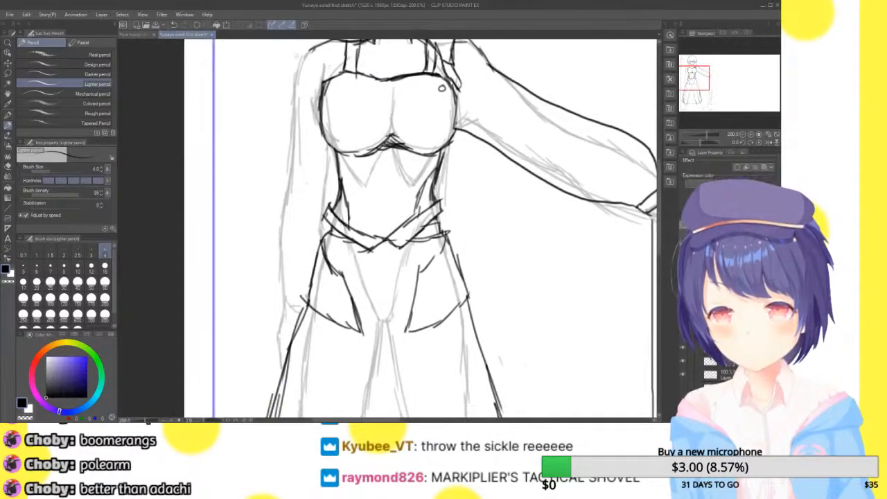
{"action": "mouse_move", "coordinate": [310, 42]}
{"action": "left_mouse_down"}
{"action": "mouse_move", "coordinate": [297, 77]}
{"action": "mouse_move", "coordinate": [270, 248]}
{"action": "mouse_move", "coordinate": [284, 305]}
{"action": "mouse_move", "coordinate": [313, 305]}
{"action": "mouse_move", "coordinate": [316, 292]}
{"action": "mouse_move", "coordinate": [273, 273]}
{"action": "mouse_move", "coordinate": [264, 237]}
{"action": "mouse_move", "coordinate": [299, 70]}
{"action": "mouse_move", "coordinate": [320, 46]}
{"action": "left_mouse_up"}
{"action": "key", "text": "ctrl+z"}
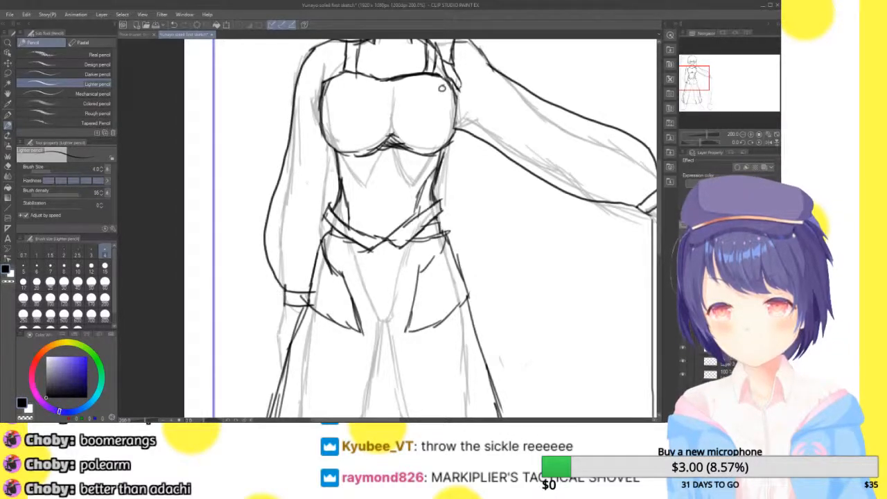
{"action": "left_click_drag", "start_coordinate": [332, 159], "coordinate": [337, 206]}
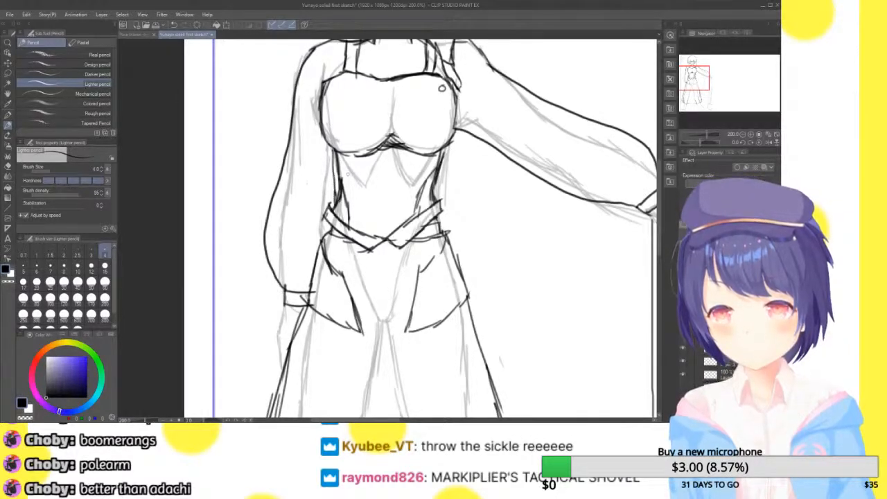
Check both sleeves on the whole figure by viewing the canvas mirrored and restoring its orientation
{"action": "left_click_drag", "start_coordinate": [692, 76], "coordinate": [705, 72]}
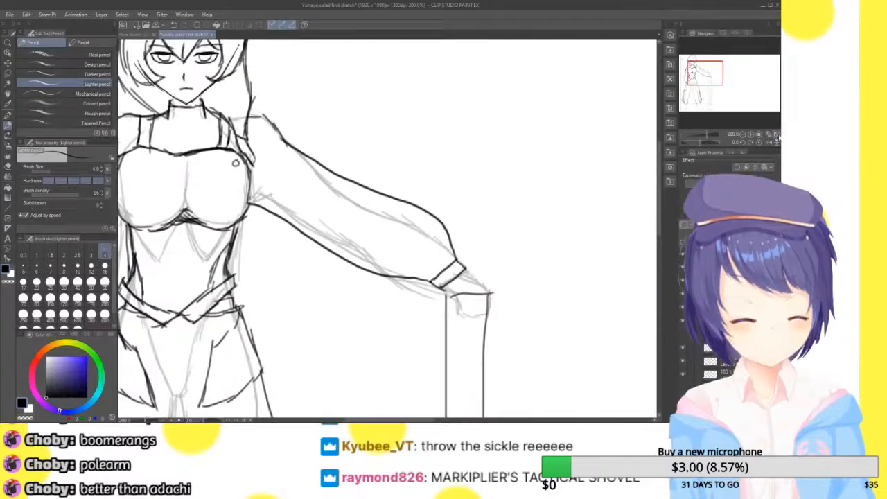
{"action": "left_click", "coordinate": [776, 135]}
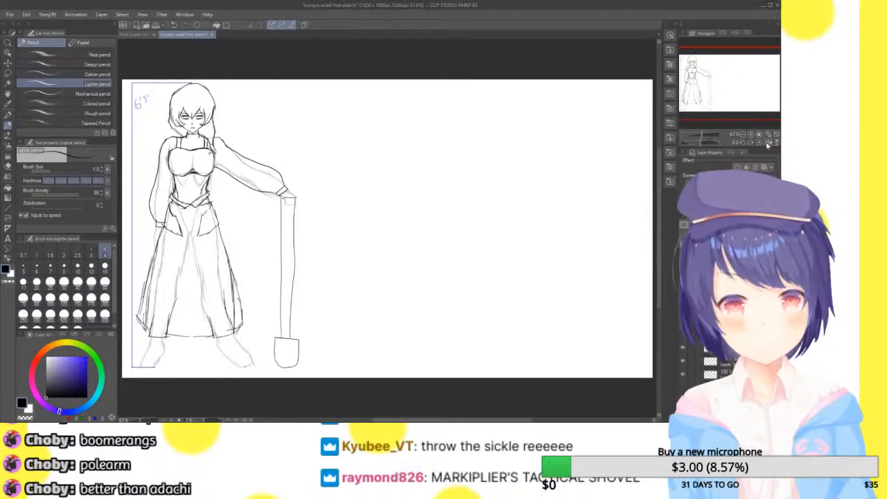
{"action": "left_click", "coordinate": [768, 143]}
{"action": "left_click", "coordinate": [768, 143]}
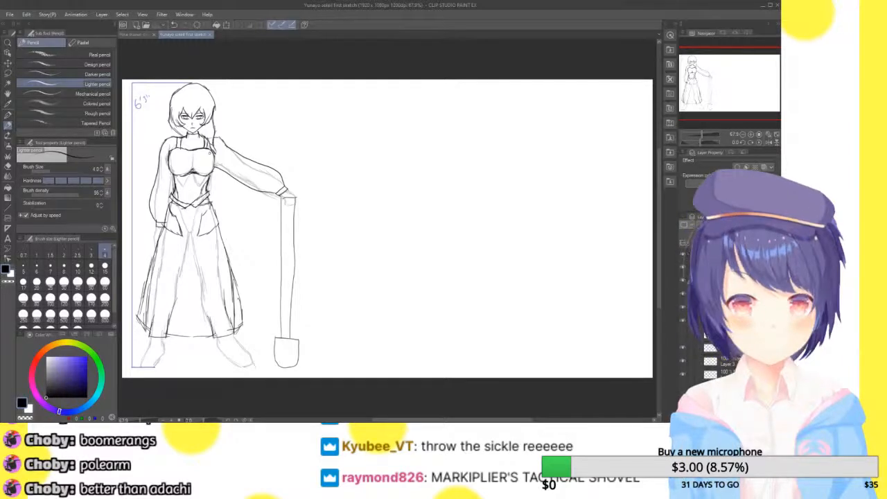
Collapse the layer folder holding the figure drawing and check its contents by switching its visibility off and on
{"action": "left_click", "coordinate": [698, 255]}
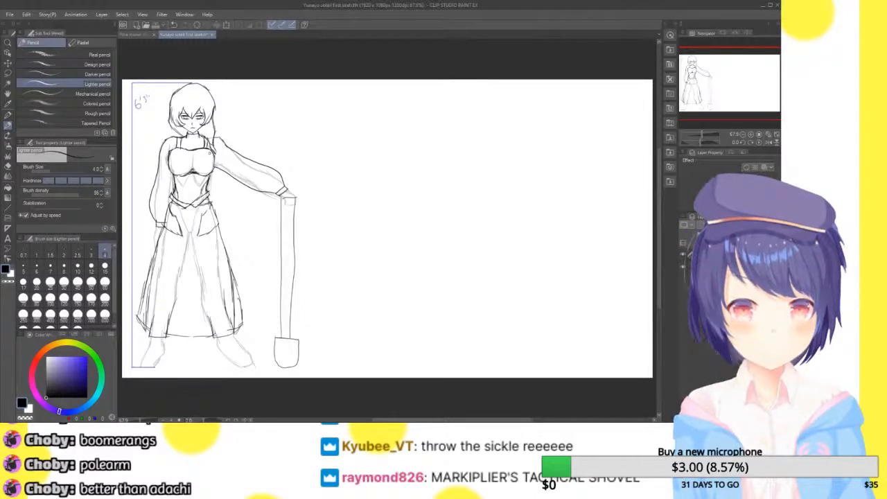
{"action": "left_click", "coordinate": [683, 254]}
{"action": "left_click", "coordinate": [682, 254]}
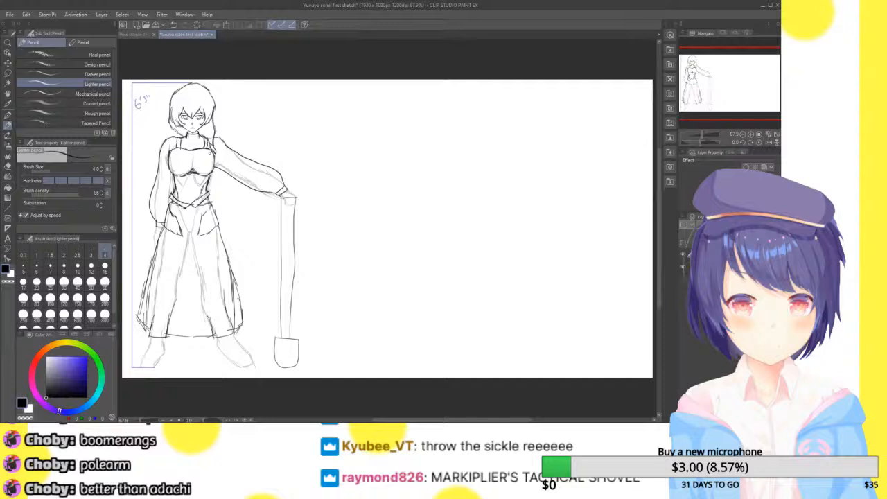